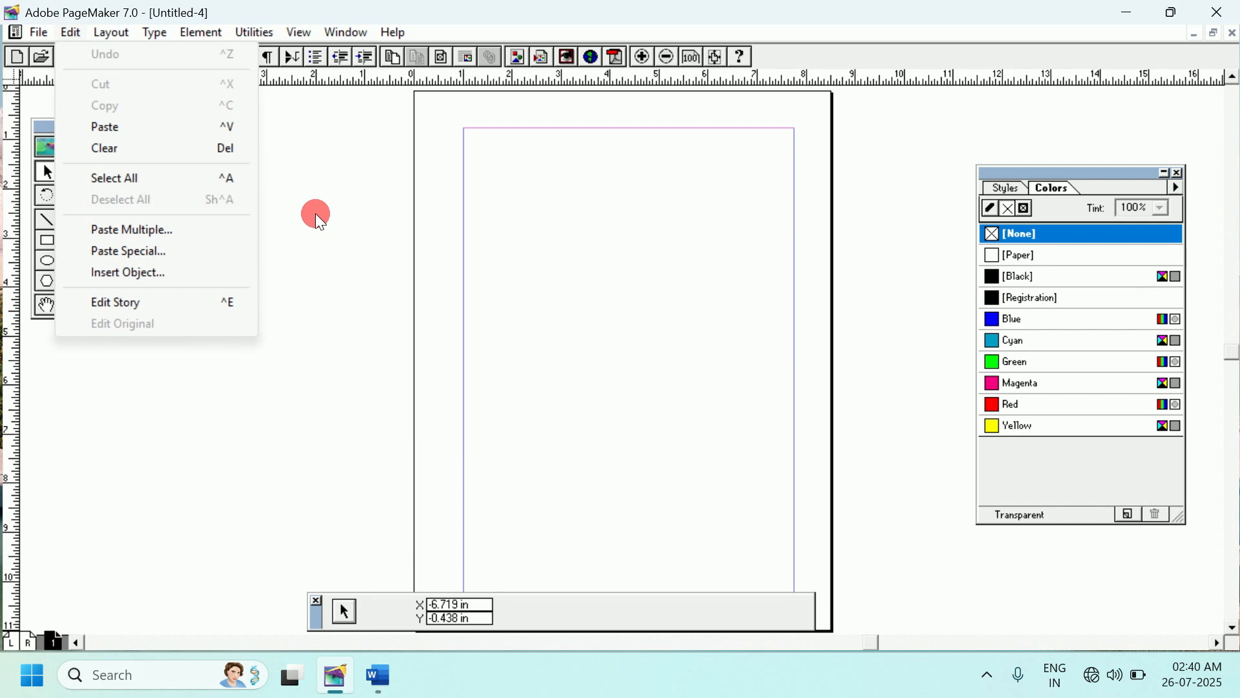
click(319, 221)
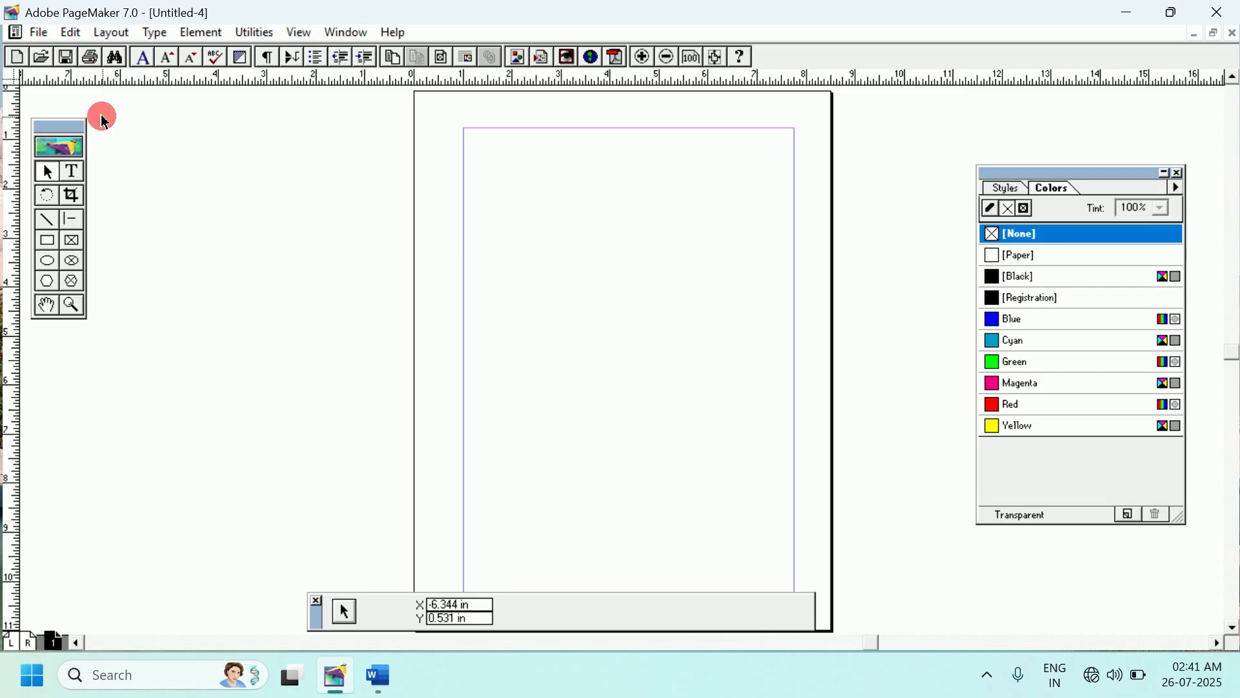
click(72, 34)
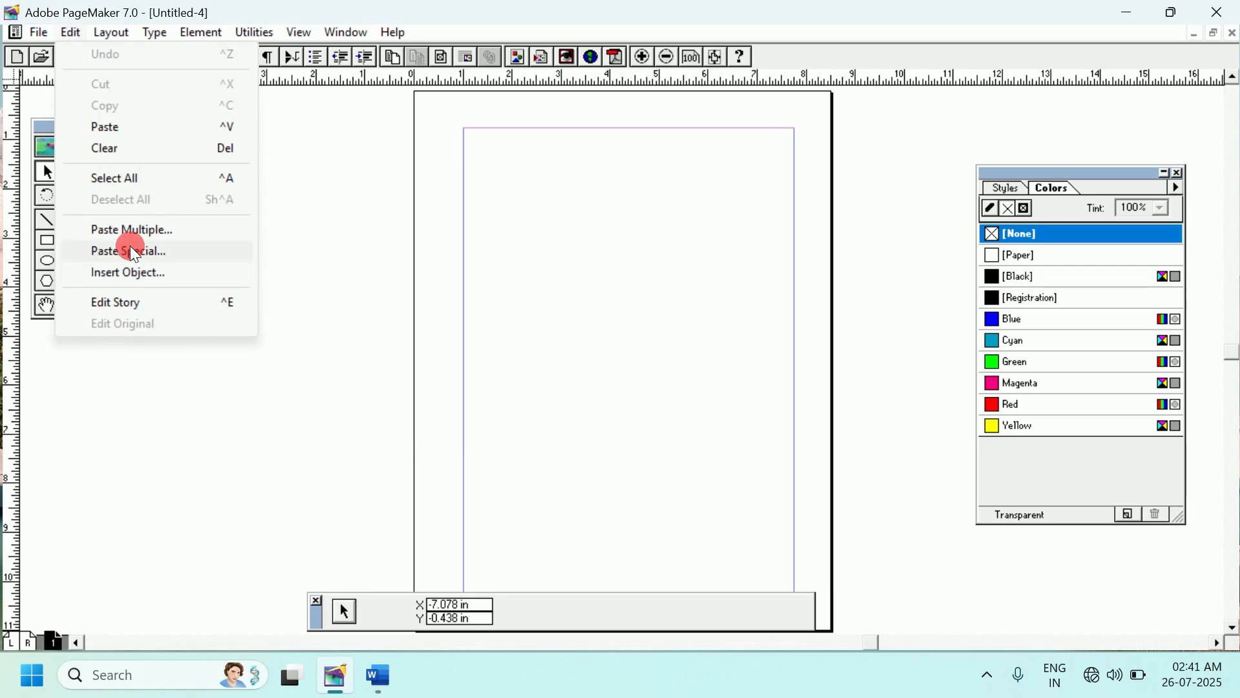
click(292, 204)
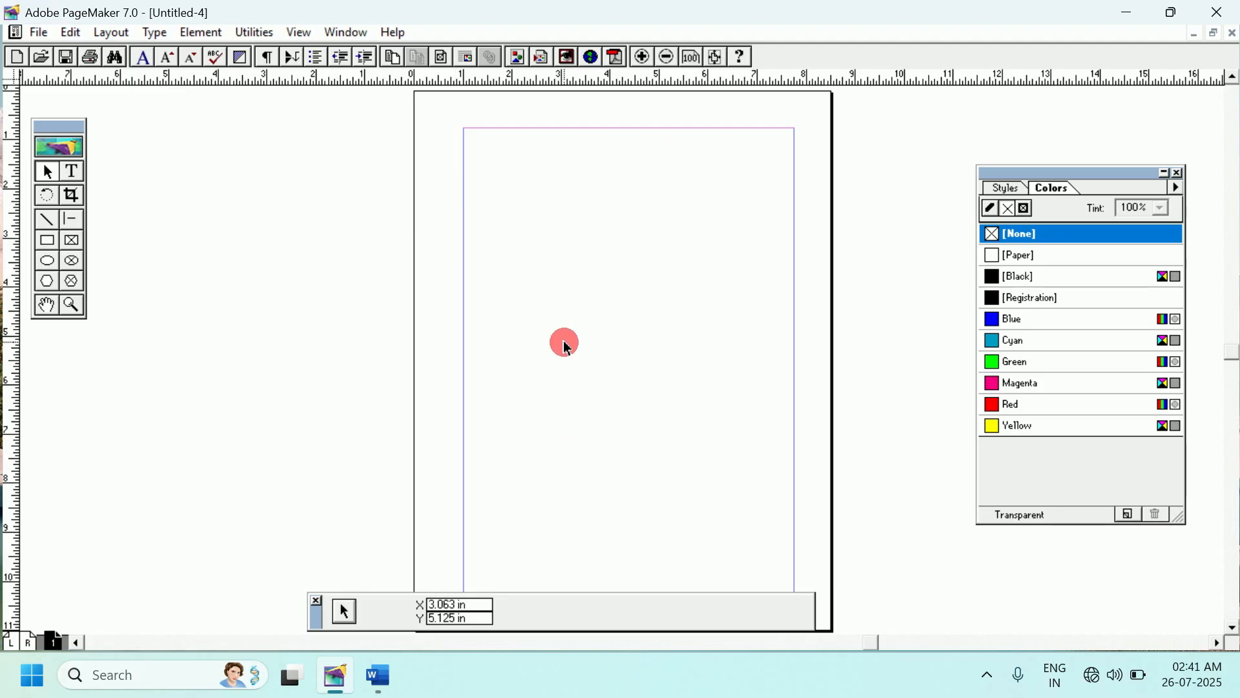
- Draw a text block about 3.2 in wide in the upper part of the page and enter "edit menu tutorial"
right_click(567, 214)
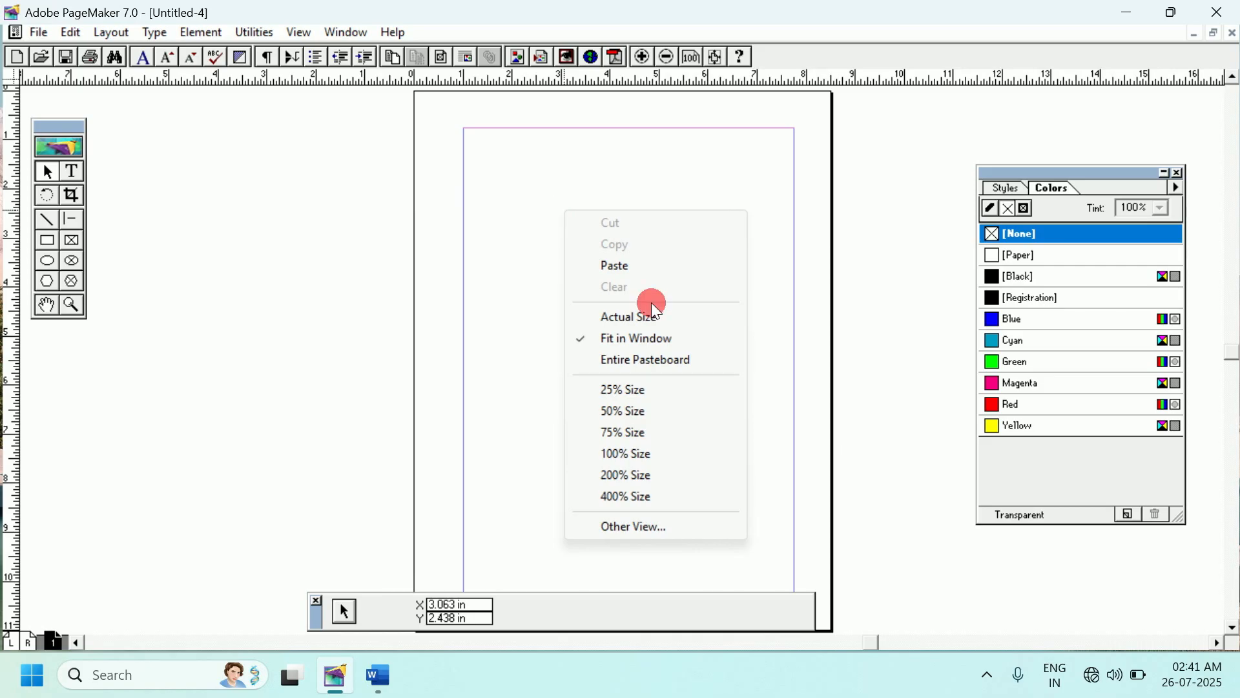
click(653, 320)
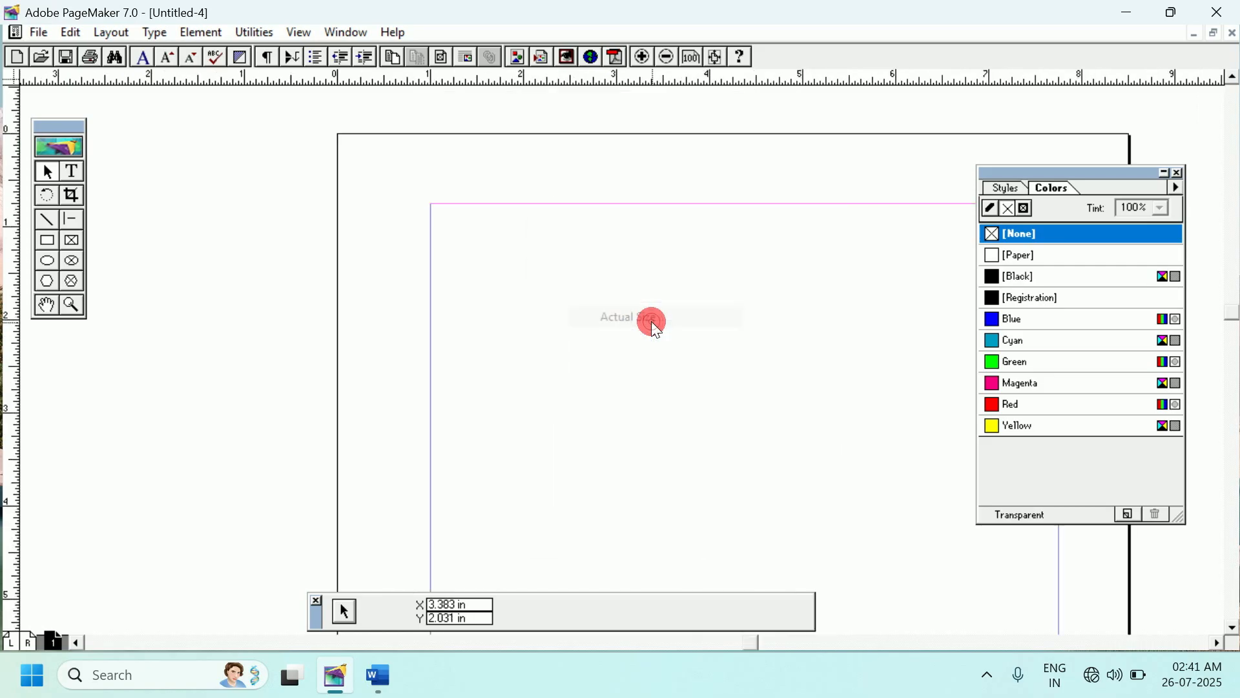
click(46, 305)
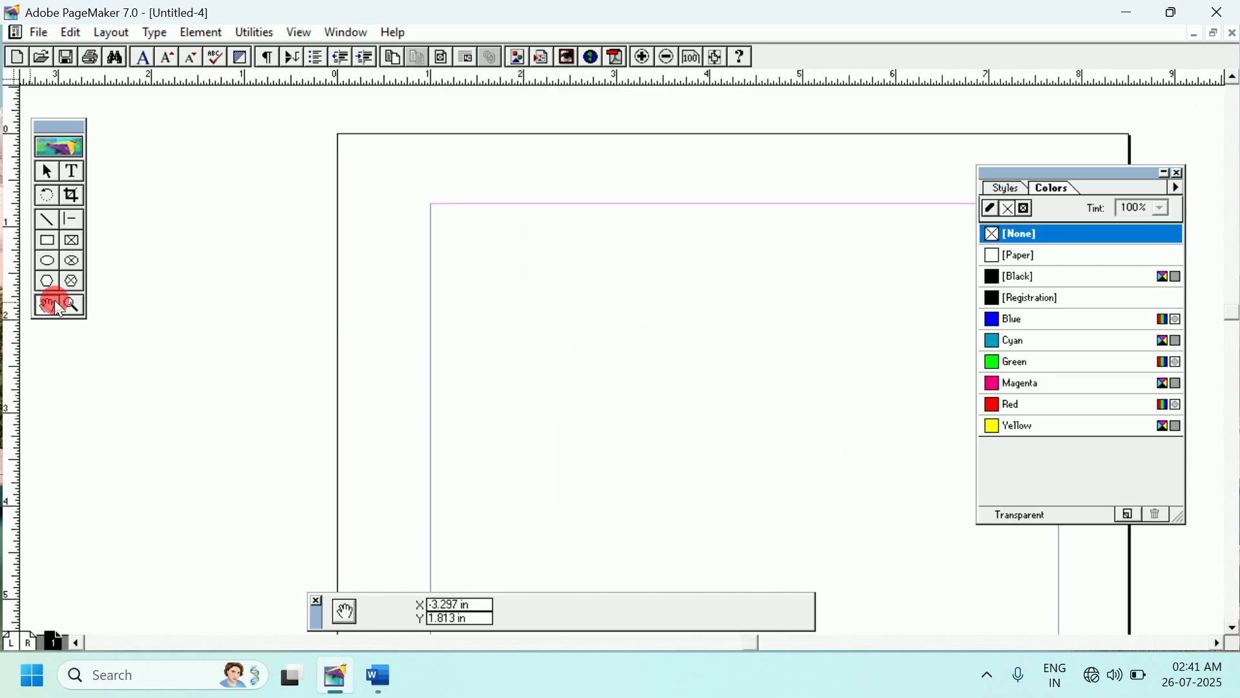
drag(584, 276, 356, 239)
drag(496, 261, 452, 256)
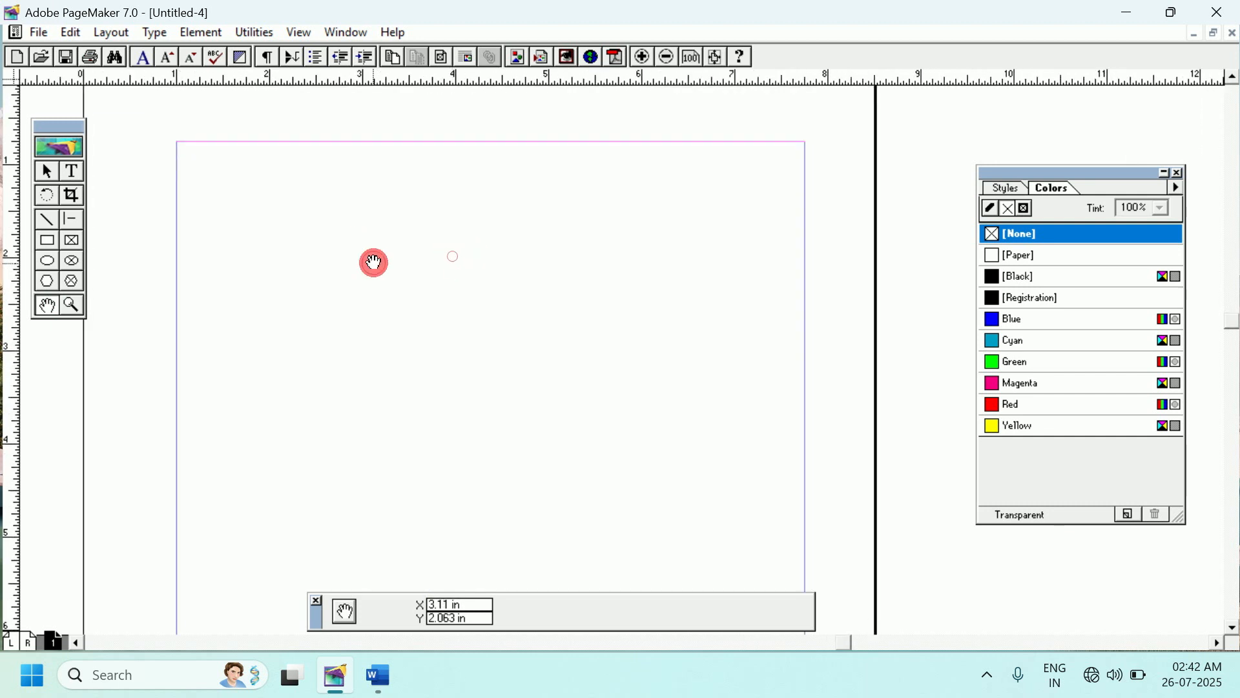
drag(370, 262, 390, 260)
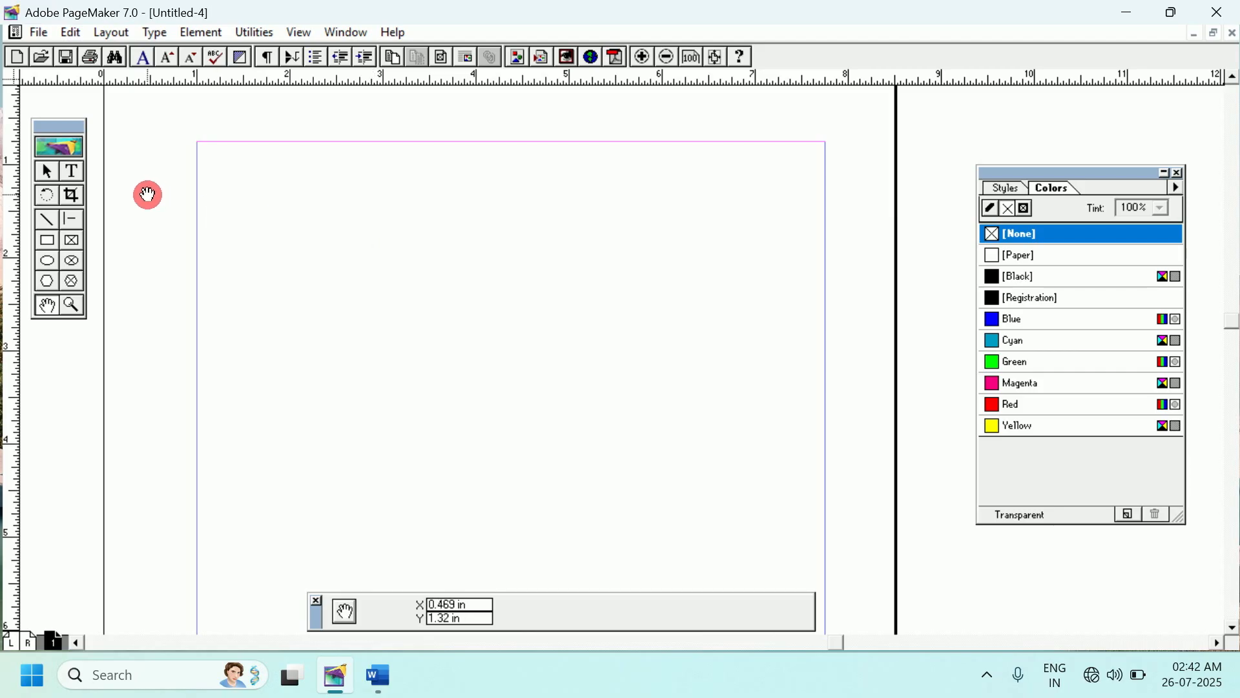
click(72, 172)
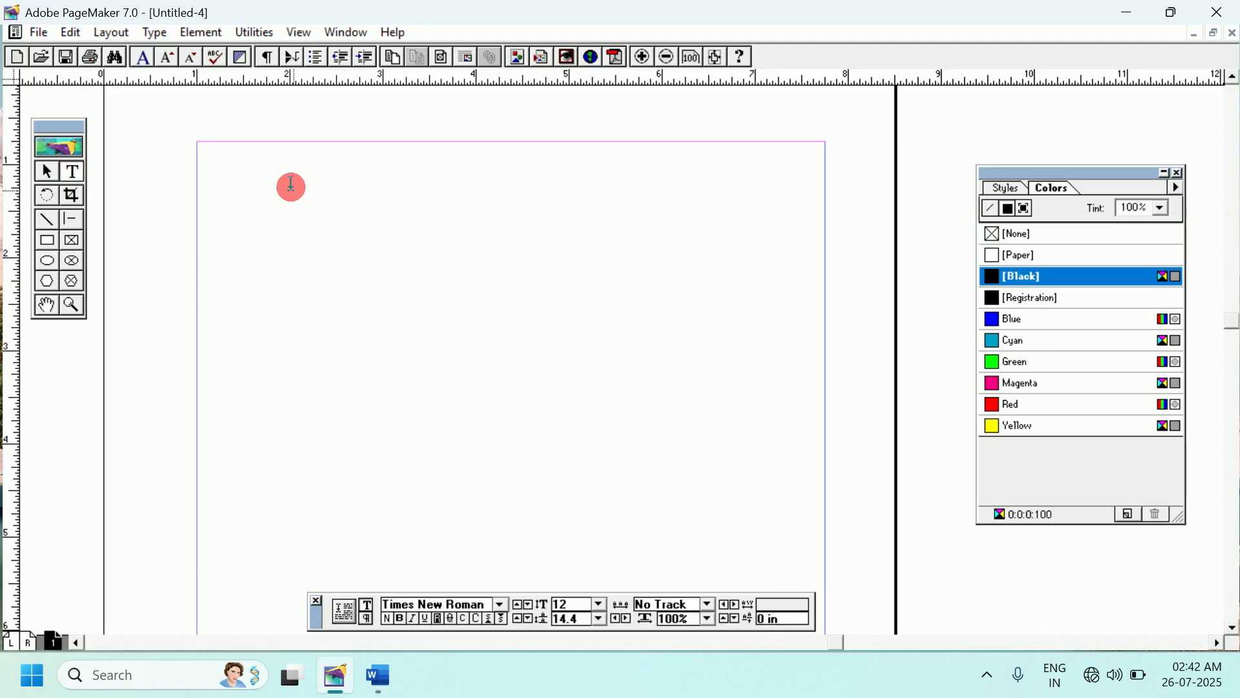
click(213, 229)
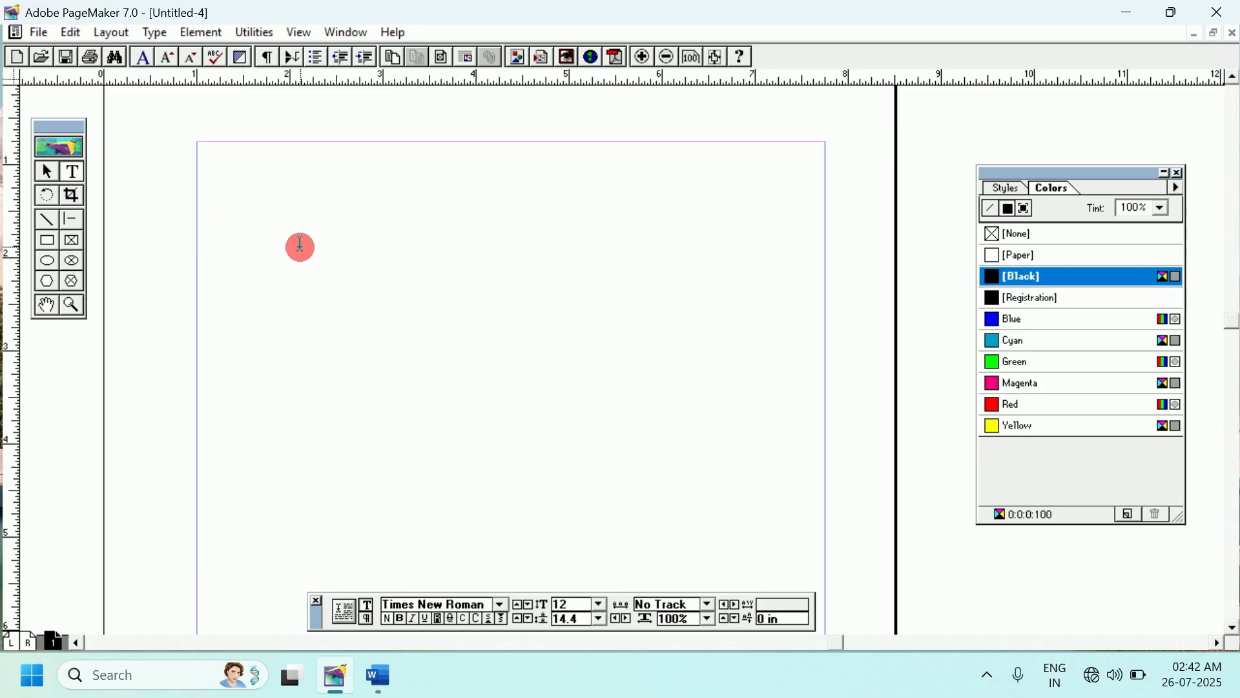
drag(309, 244, 607, 385)
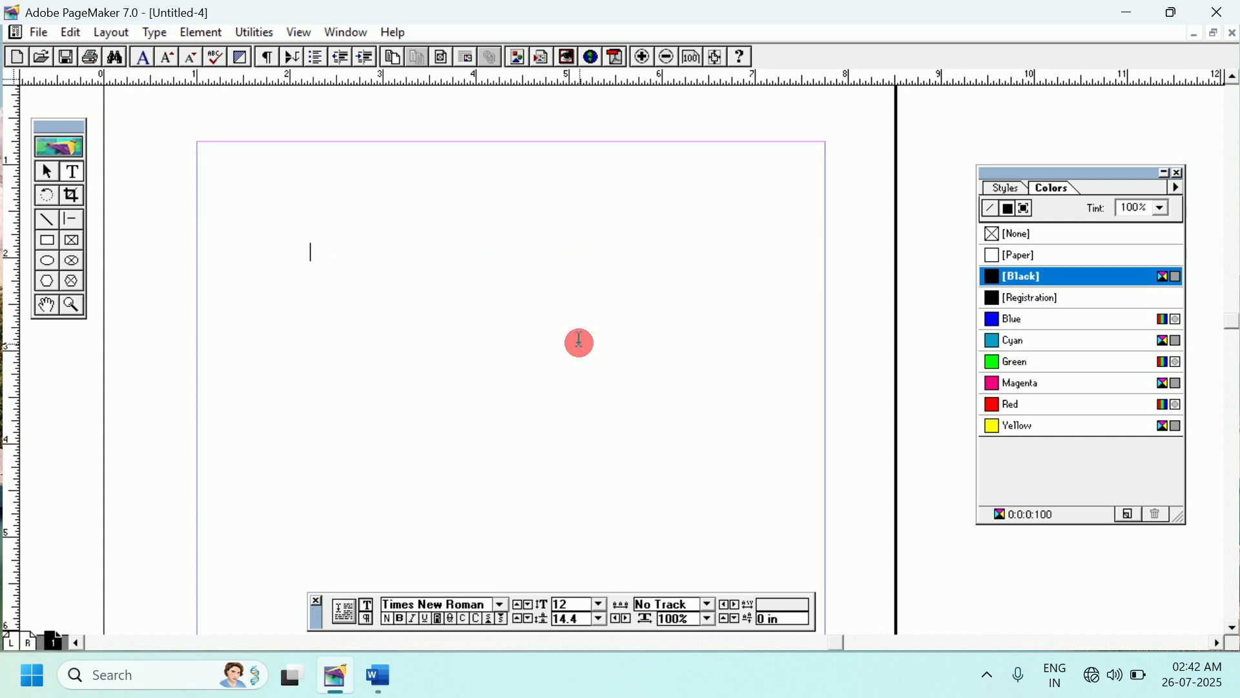
text(edit me)
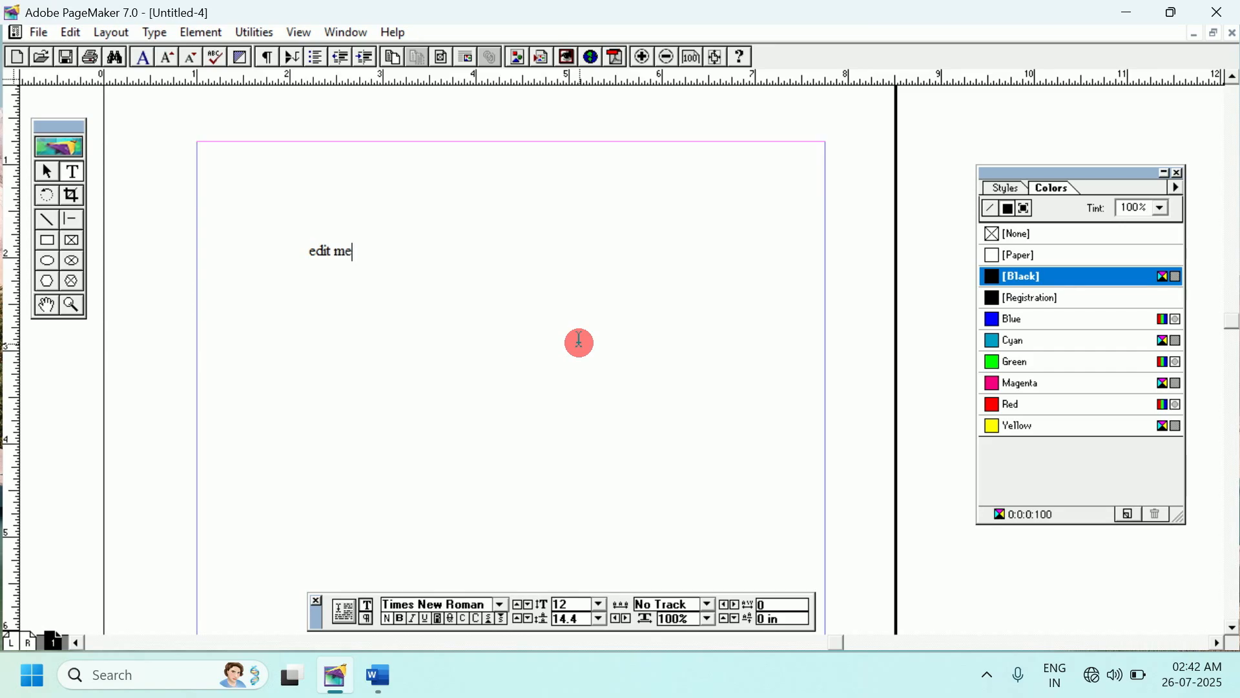
text(nu tutorial)
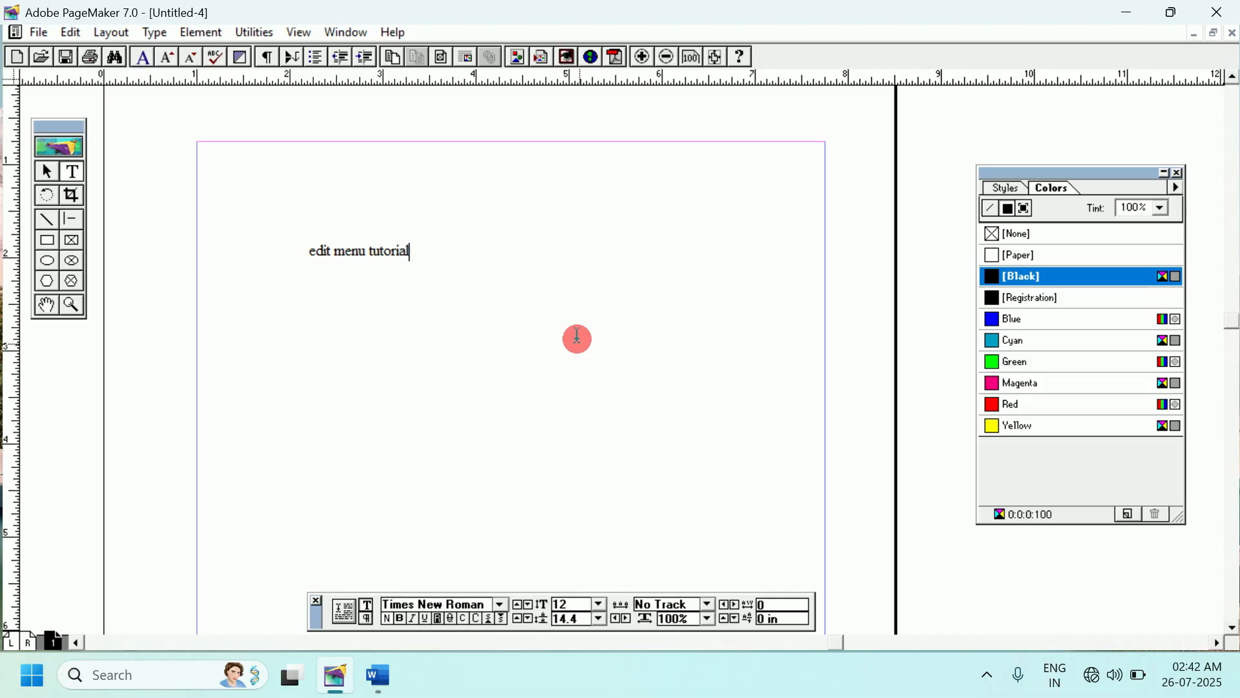
- Set the font size of the whole "edit menu tutorial" text to 36 points
drag(411, 252, 288, 255)
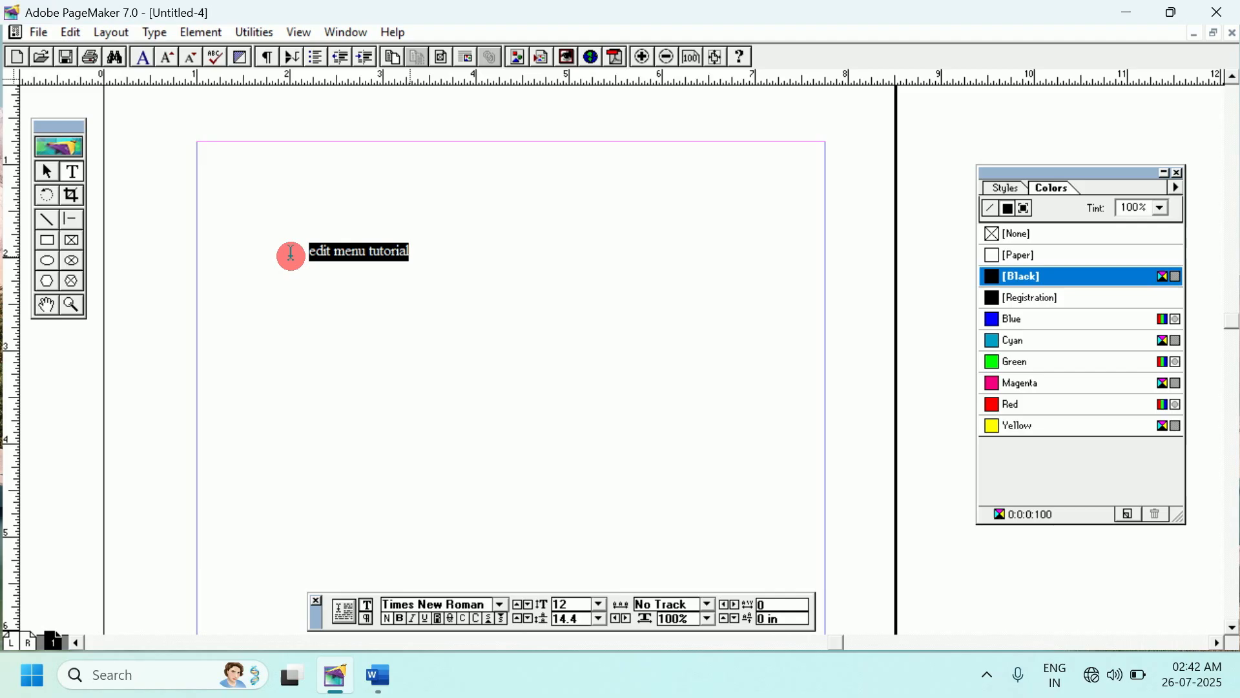
click(599, 603)
click(562, 564)
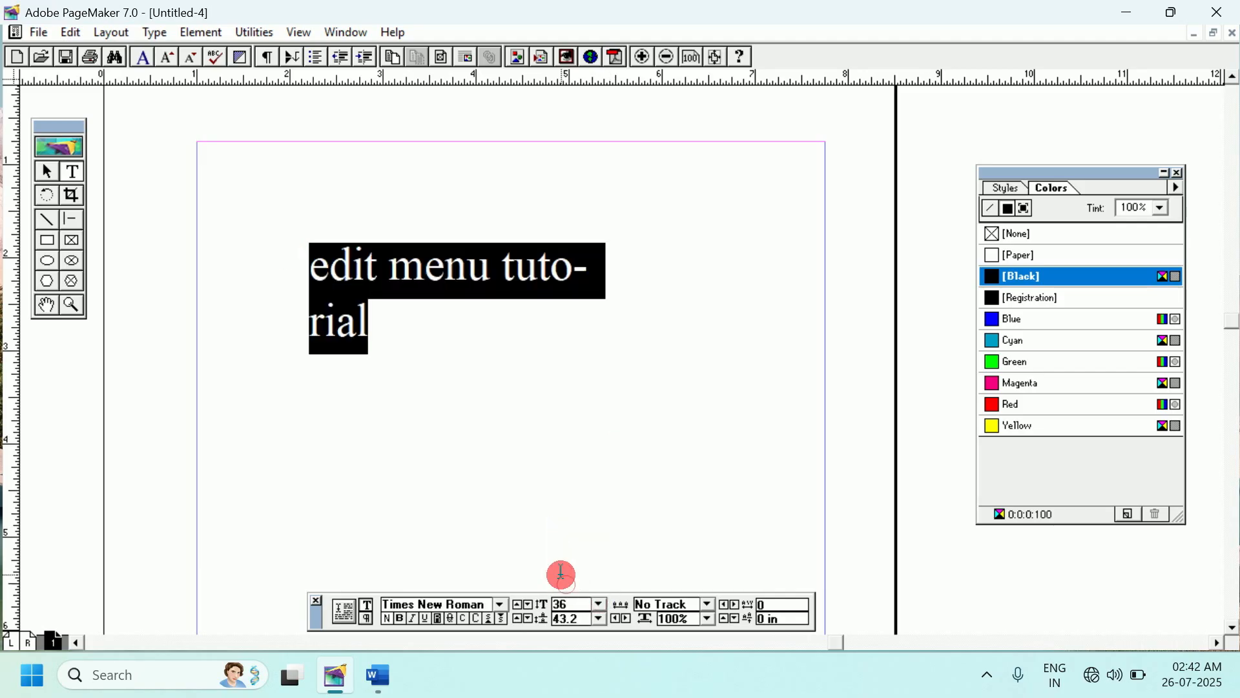
click(395, 351)
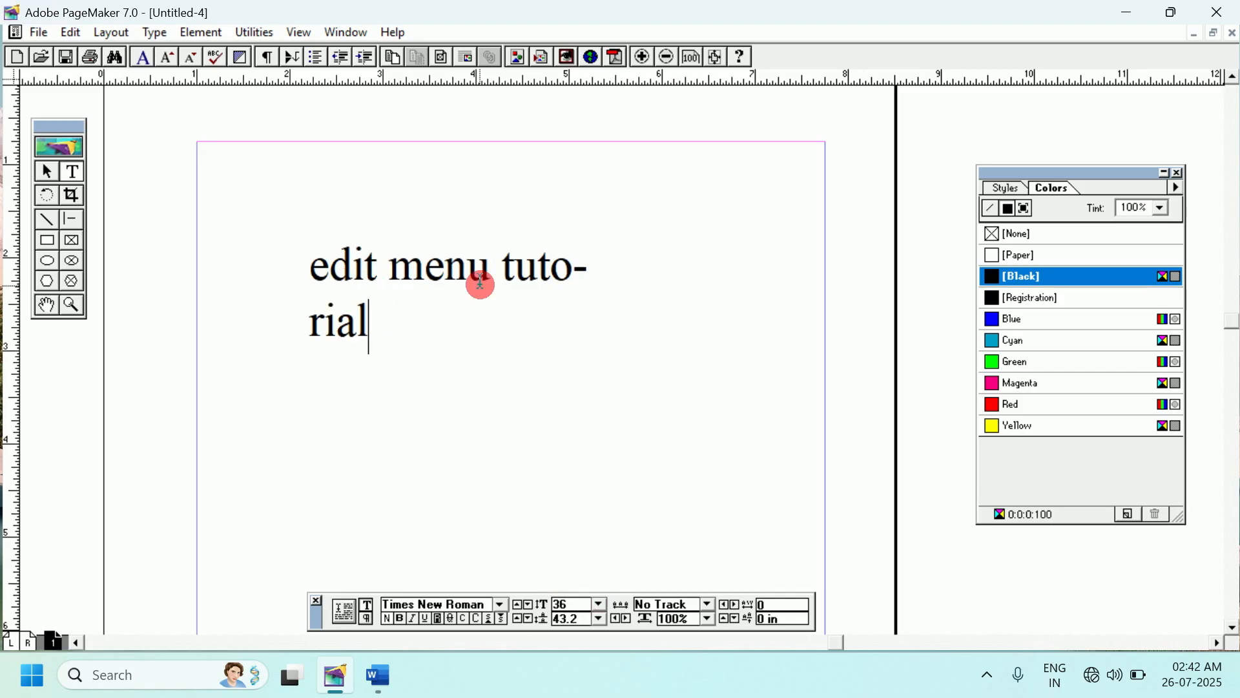
- Widen the "edit menu tutorial" text block to about 4.1 in and move it slightly up and to the left
click(47, 171)
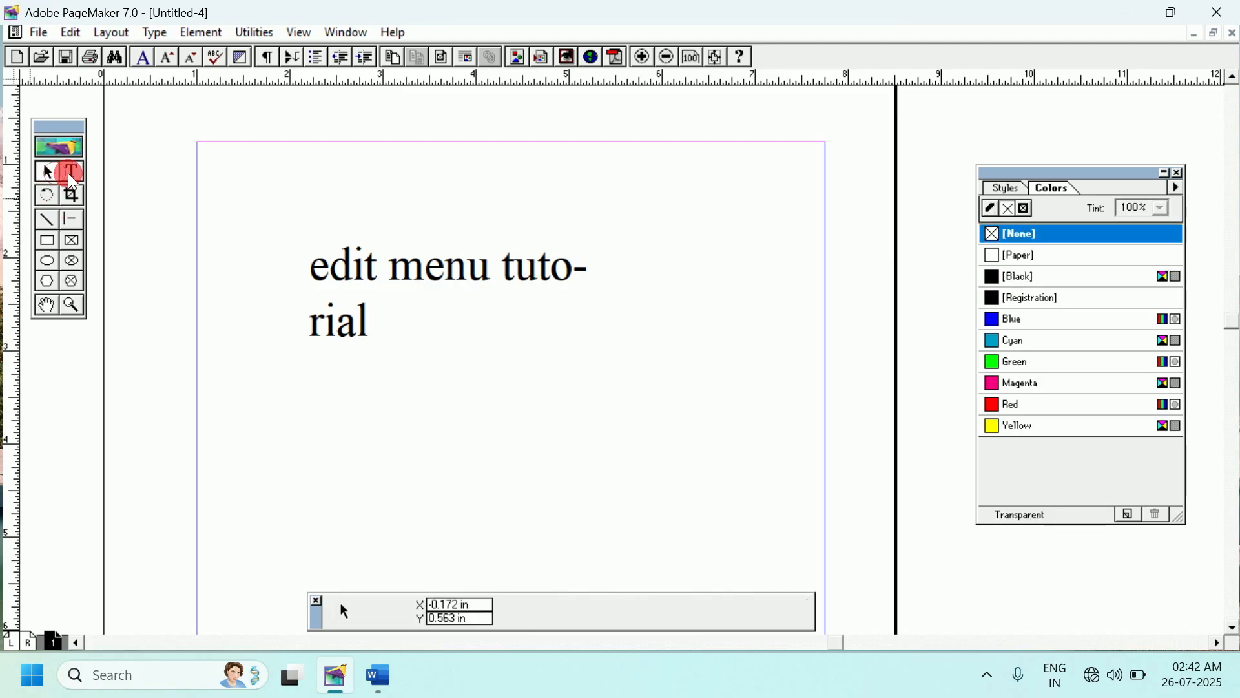
click(359, 269)
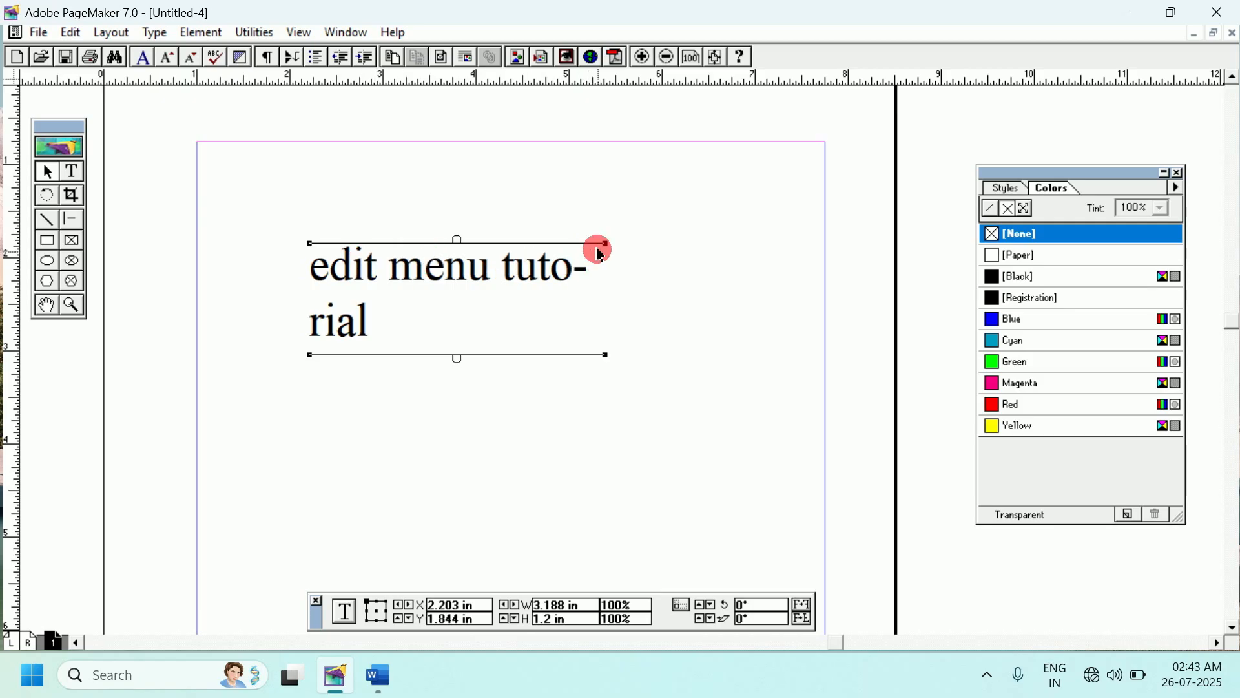
drag(612, 245, 690, 244)
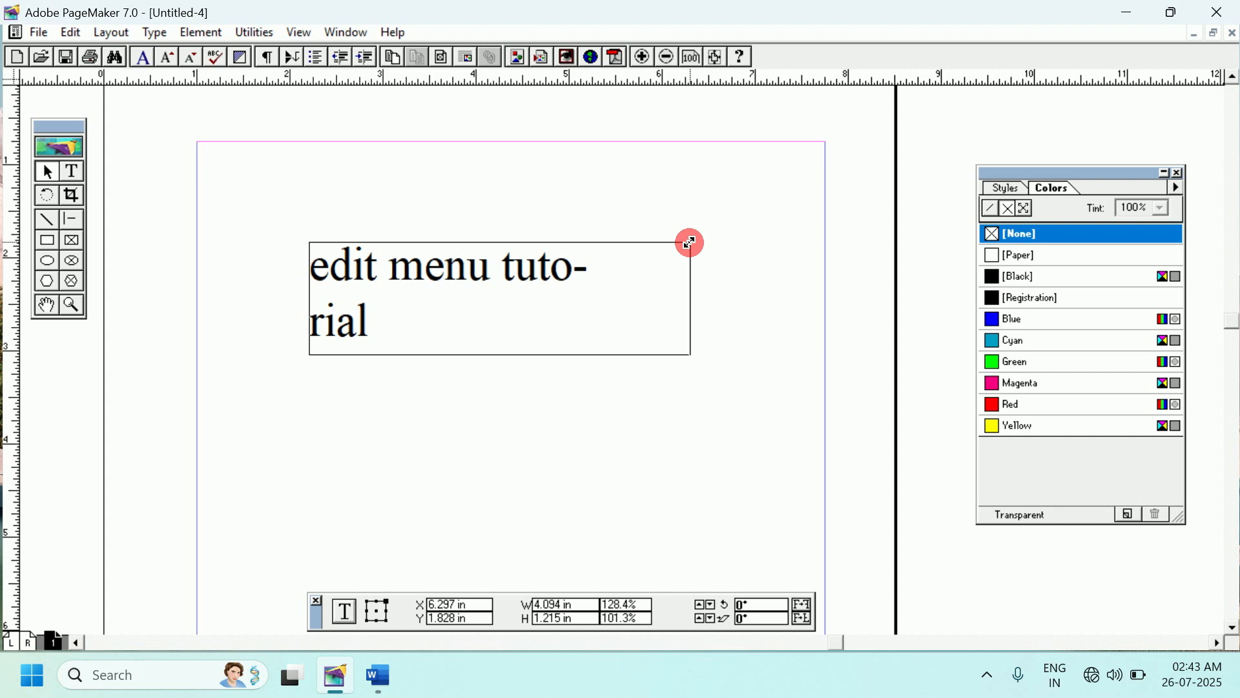
drag(689, 242, 690, 242)
drag(560, 273, 546, 253)
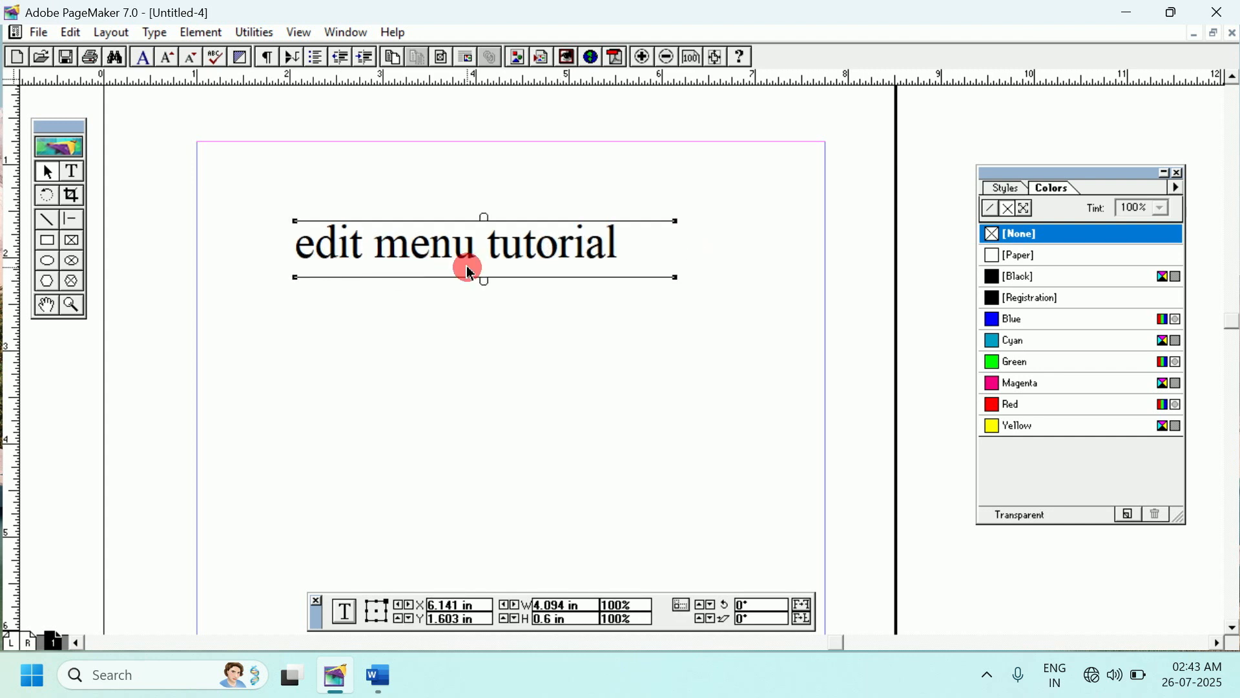
click(338, 300)
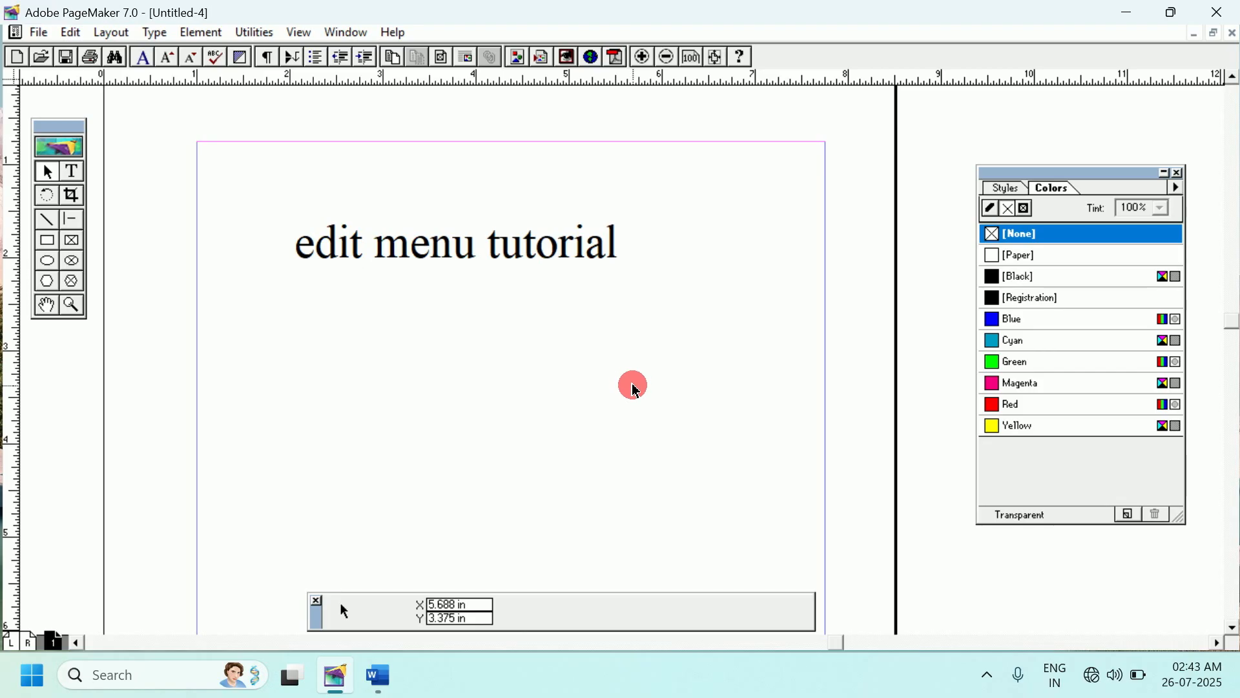
- Cut the word "tutorial" from the "edit menu tutorial" text
click(76, 171)
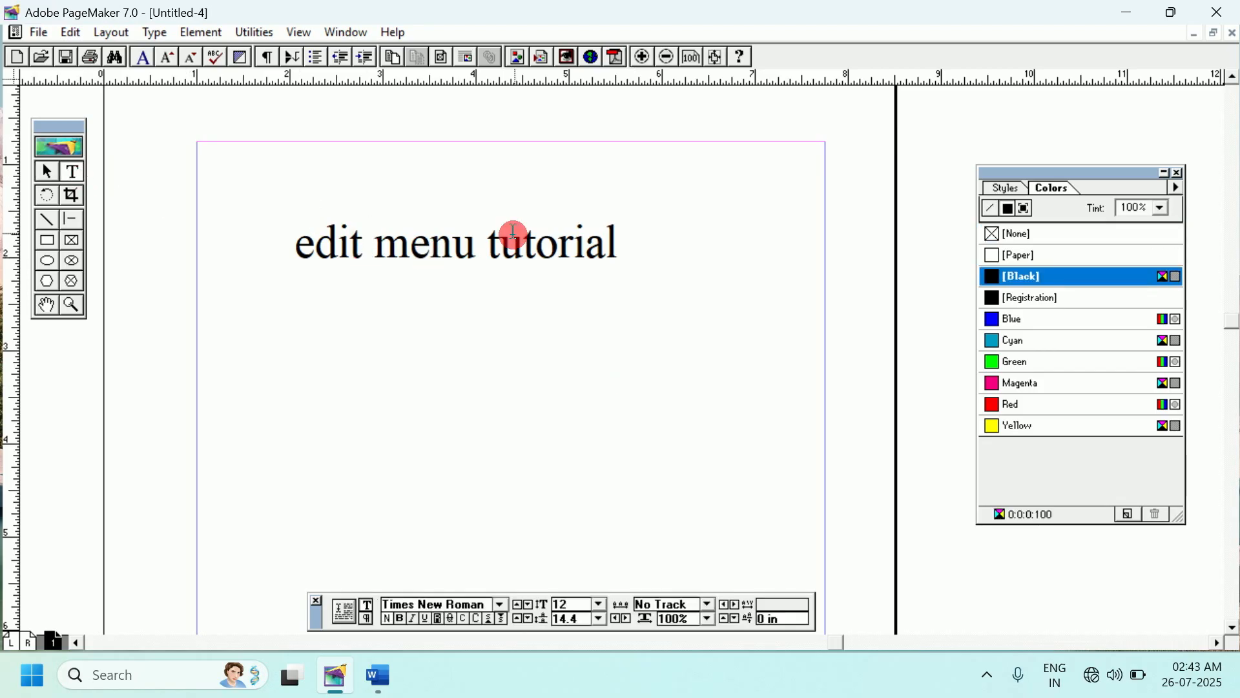
mouse_move(485, 246)
mouse_down()
mouse_move(623, 258)
mouse_move(491, 248)
mouse_up()
click(618, 258)
click(618, 244)
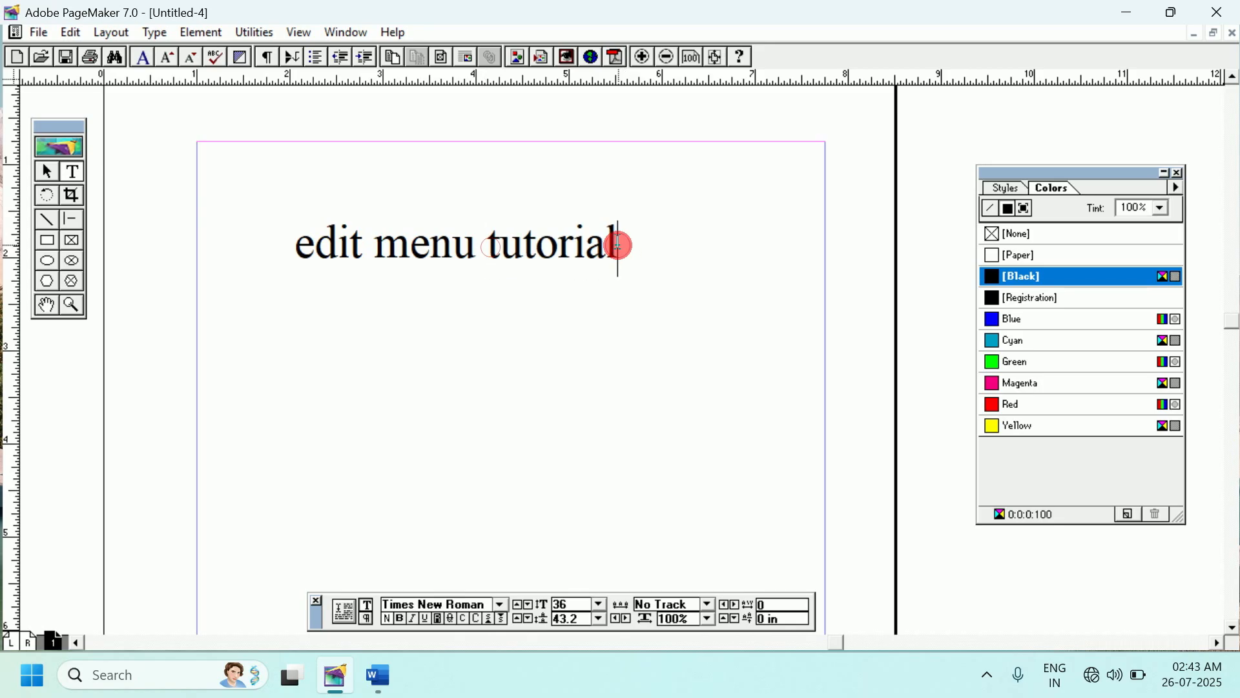
key(Left)
key(Left)
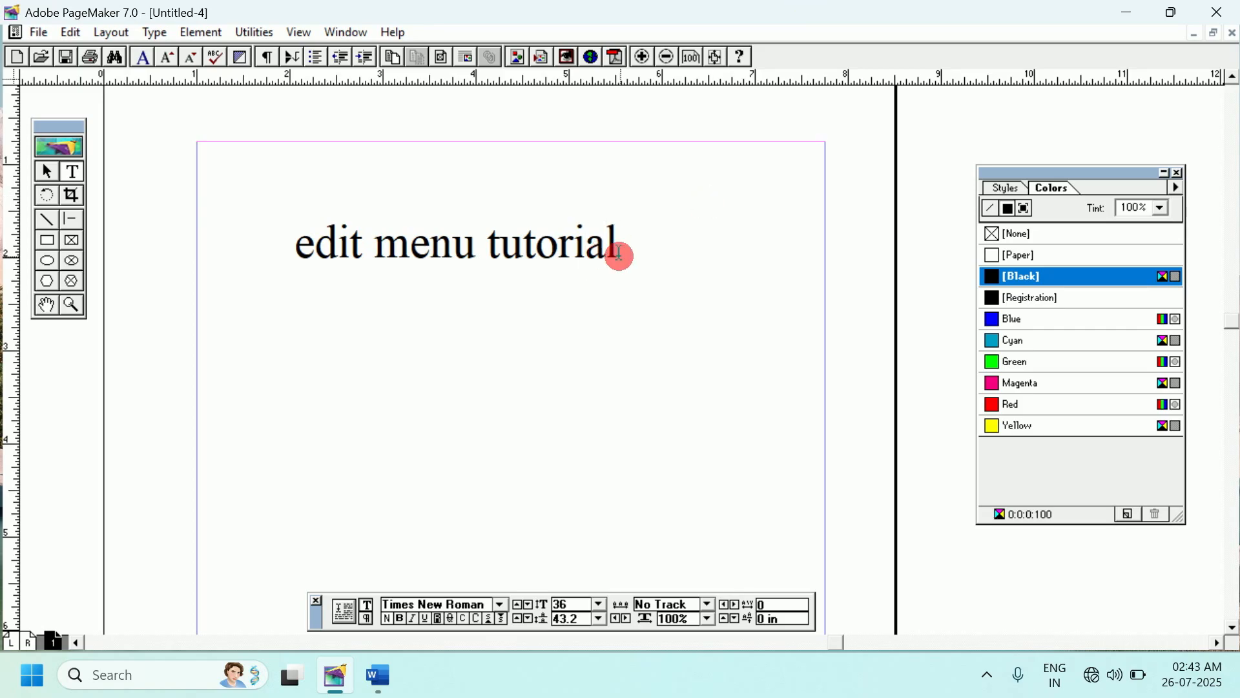
drag(621, 244, 486, 245)
click(70, 32)
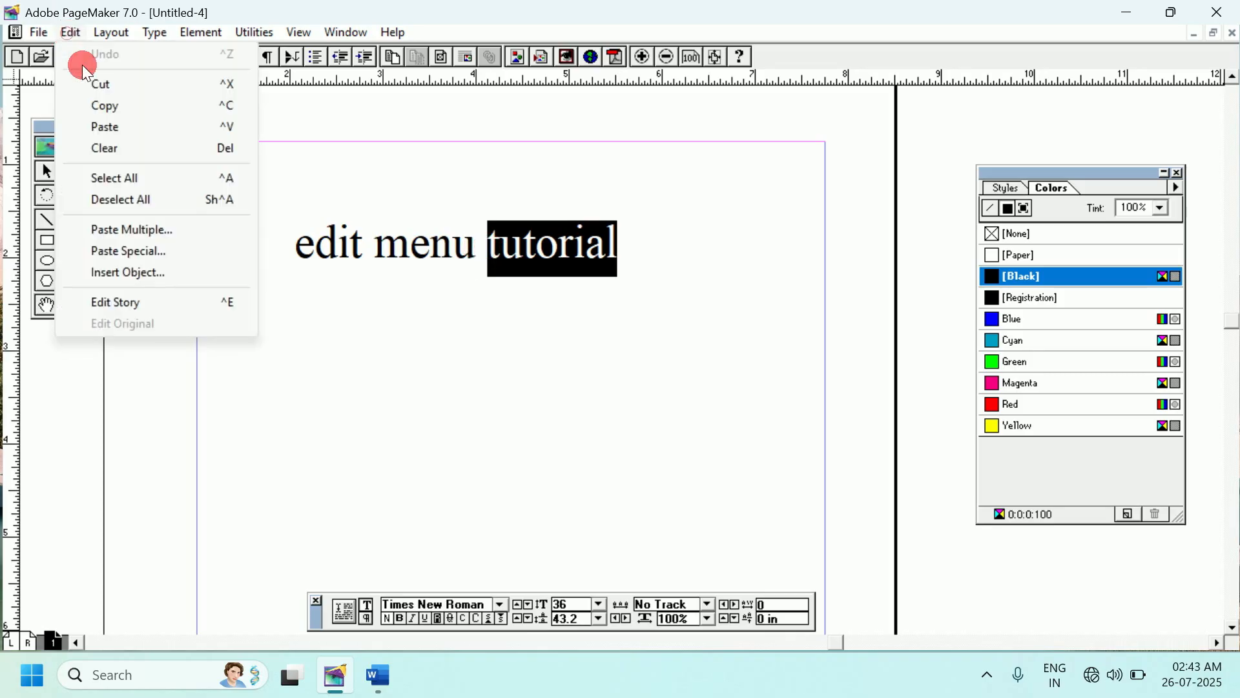
click(104, 86)
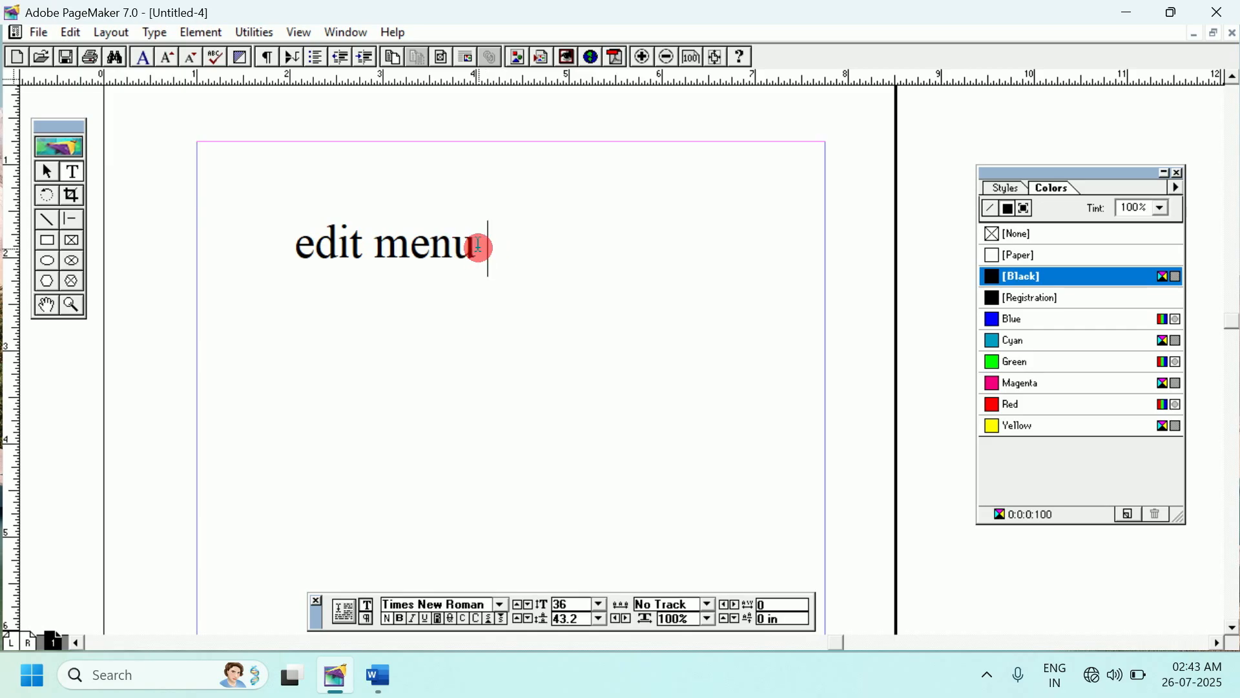
- Draw a new text block about 2.9 in wide below "edit menu" and paste the cut word into it
drag(369, 400, 636, 481)
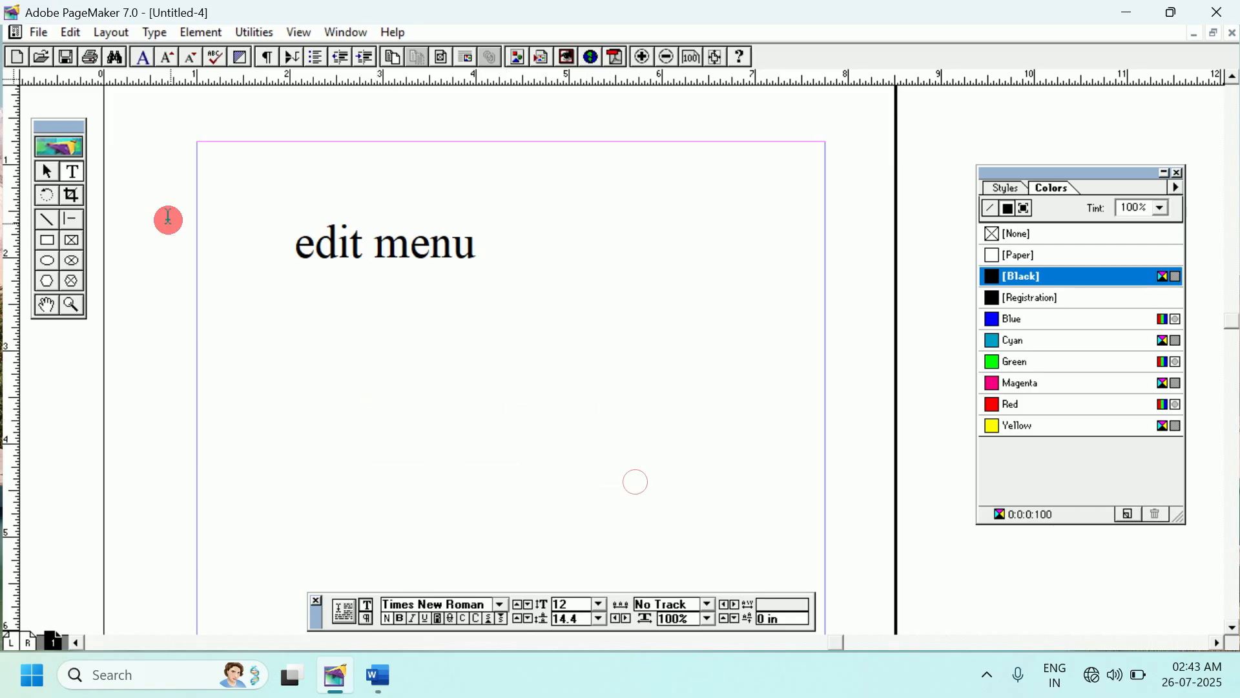
click(71, 32)
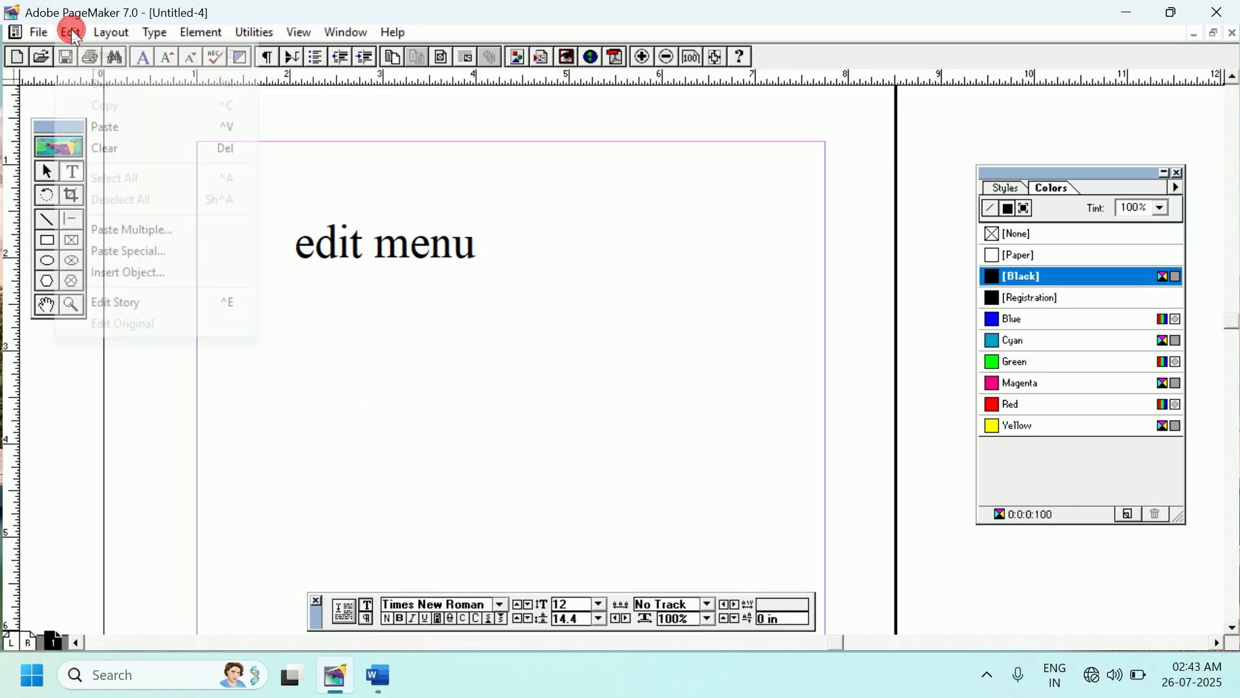
click(129, 135)
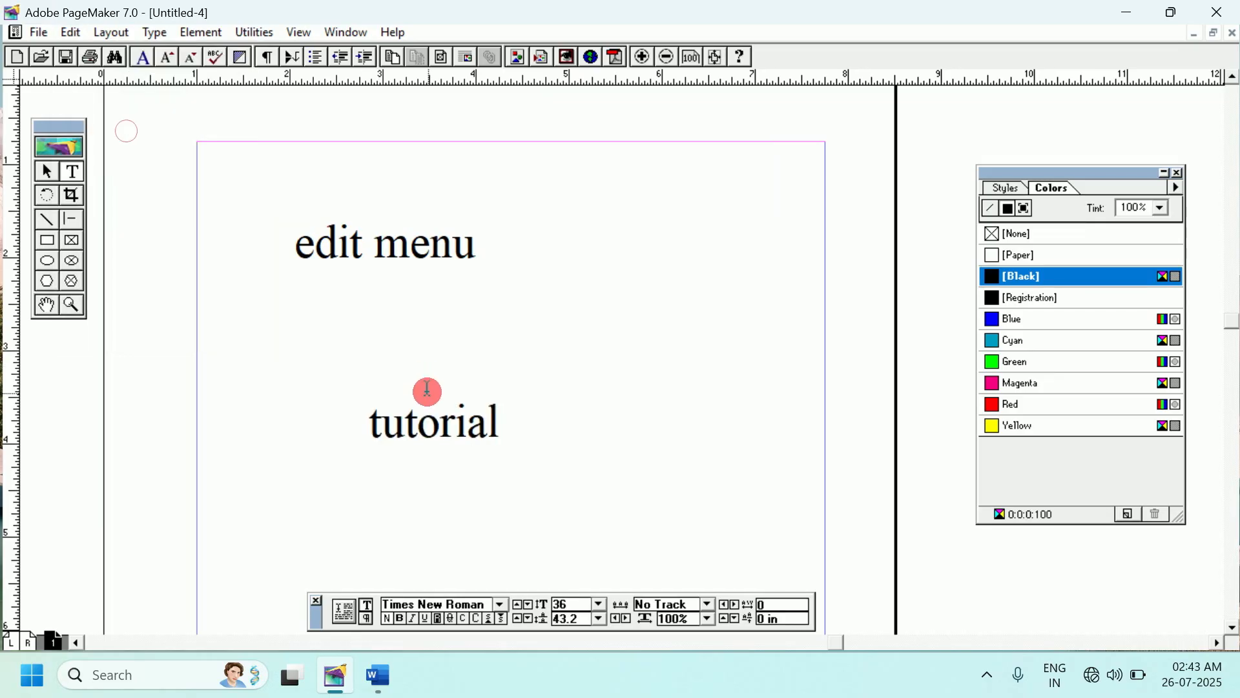
- Move the pasted "tutorial" text block slightly up and left, closer to the "edit menu" text, and deselect it
click(42, 172)
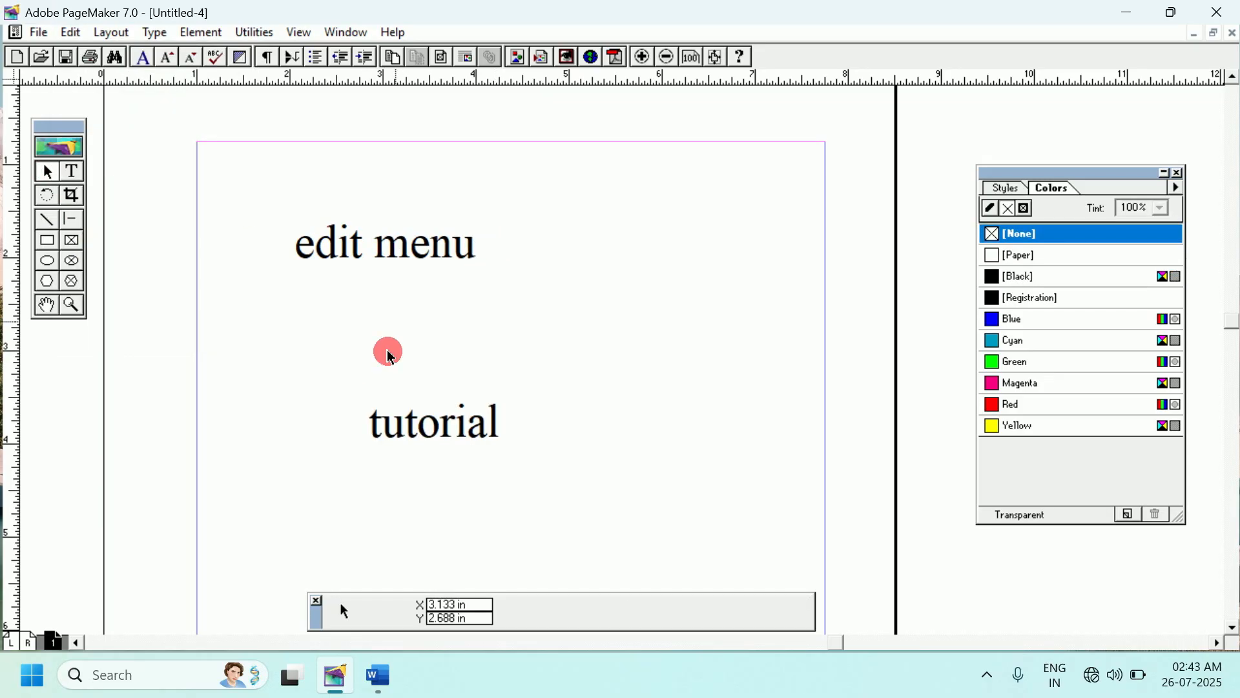
click(425, 436)
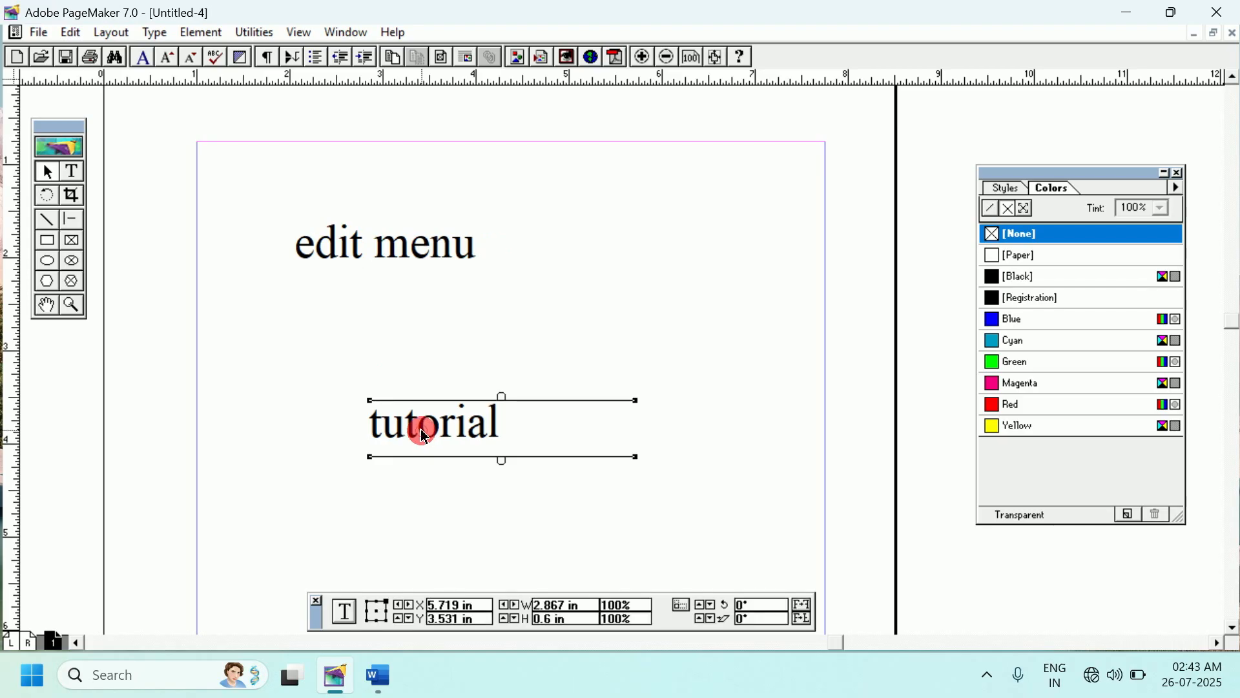
click(376, 258)
click(430, 434)
drag(430, 439, 401, 396)
click(363, 281)
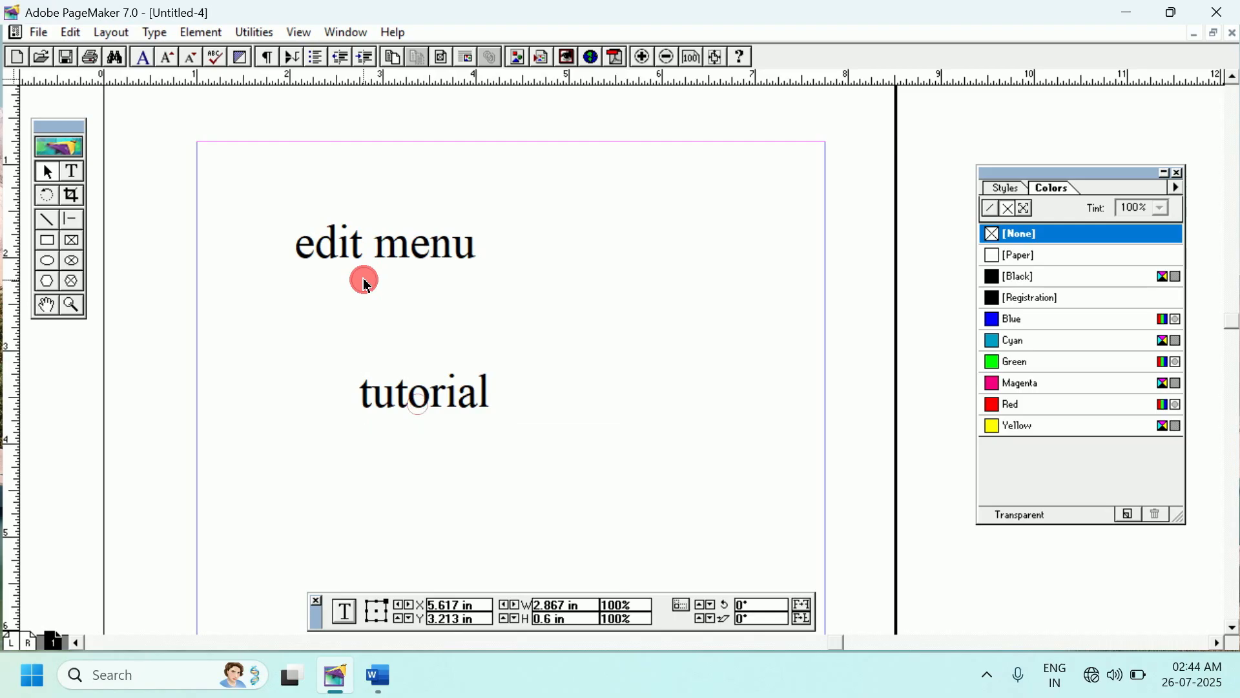
- Cut the whole "tutorial" text block below "edit menu"
click(75, 172)
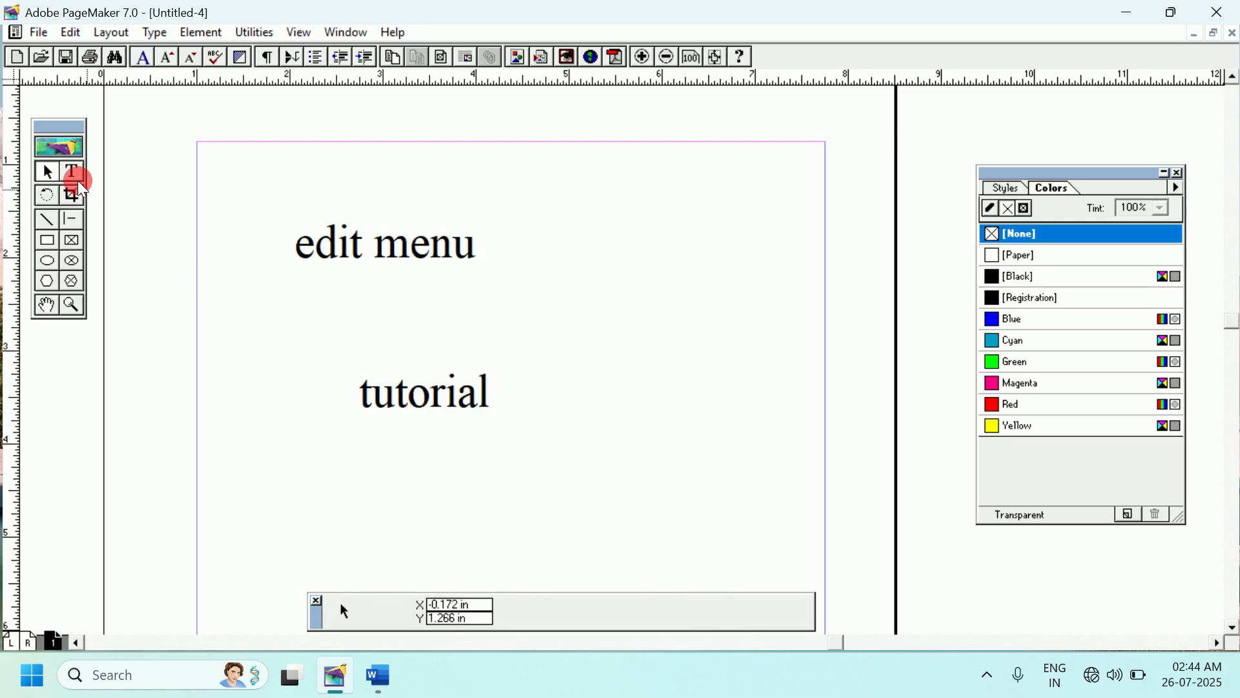
click(47, 172)
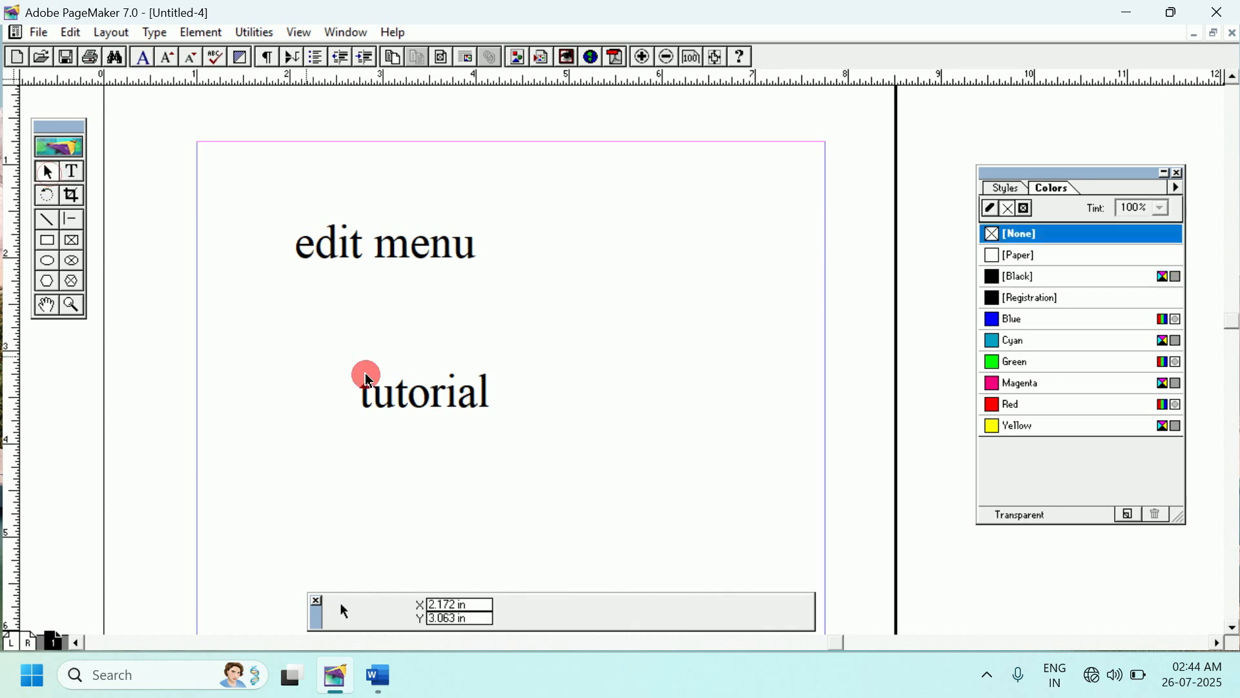
click(402, 399)
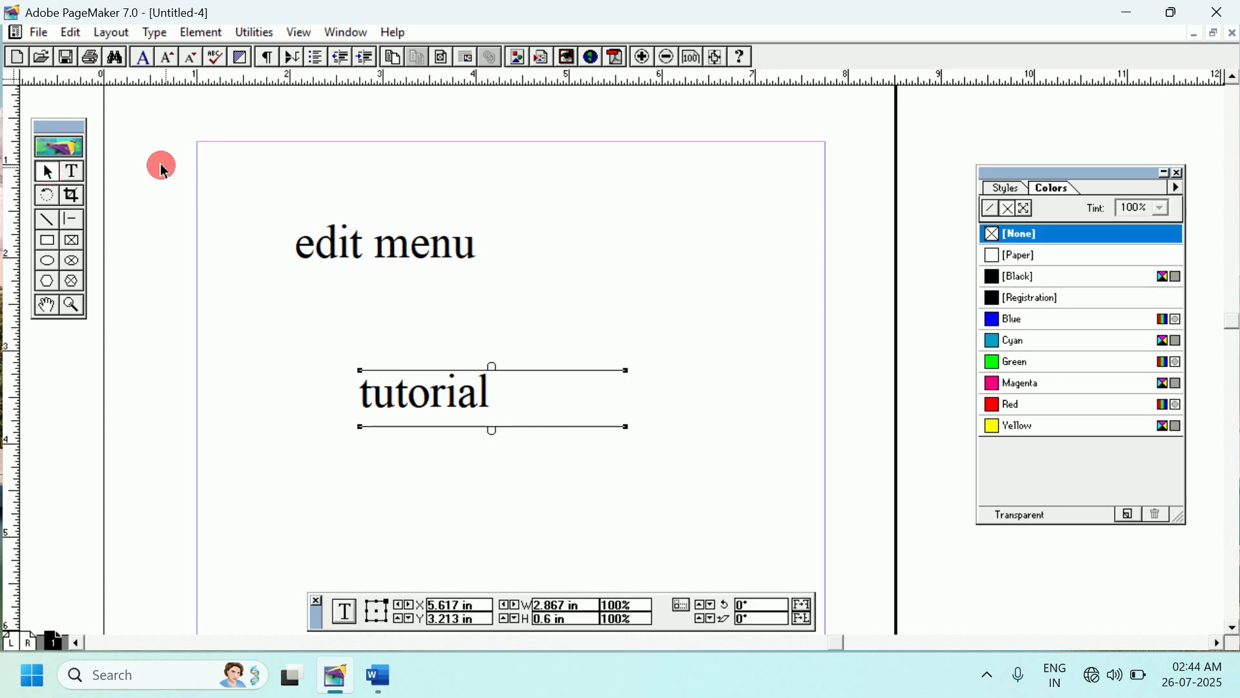
click(80, 37)
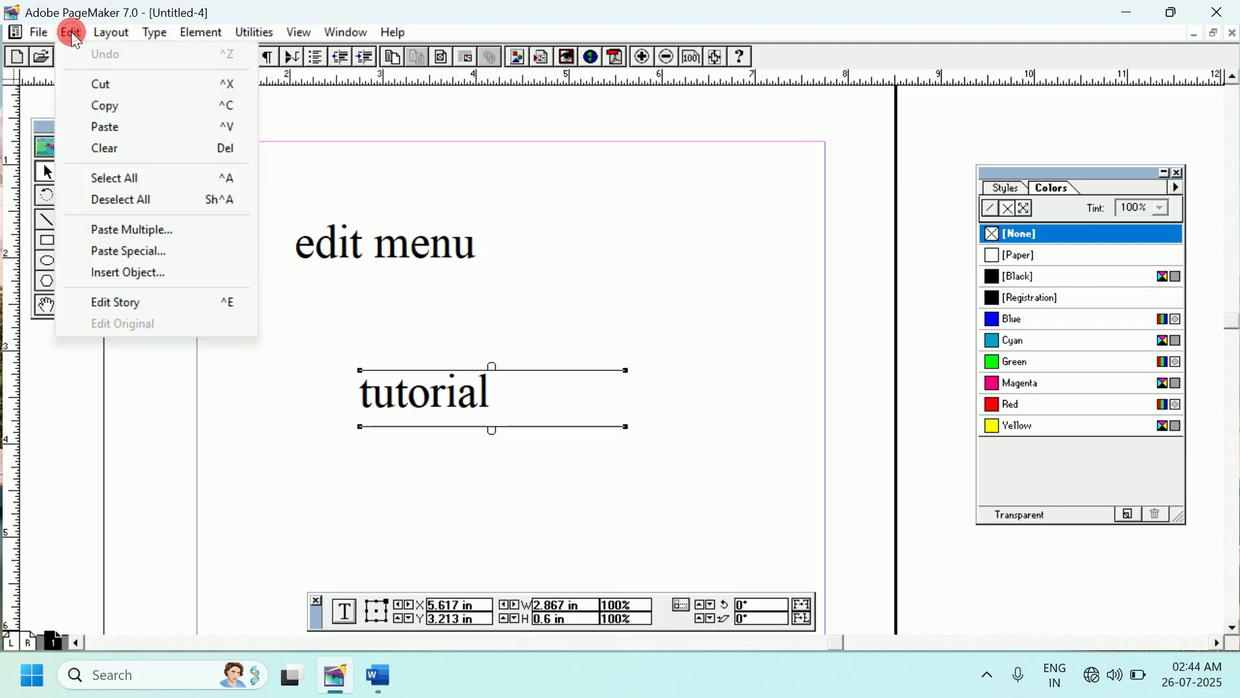
click(113, 87)
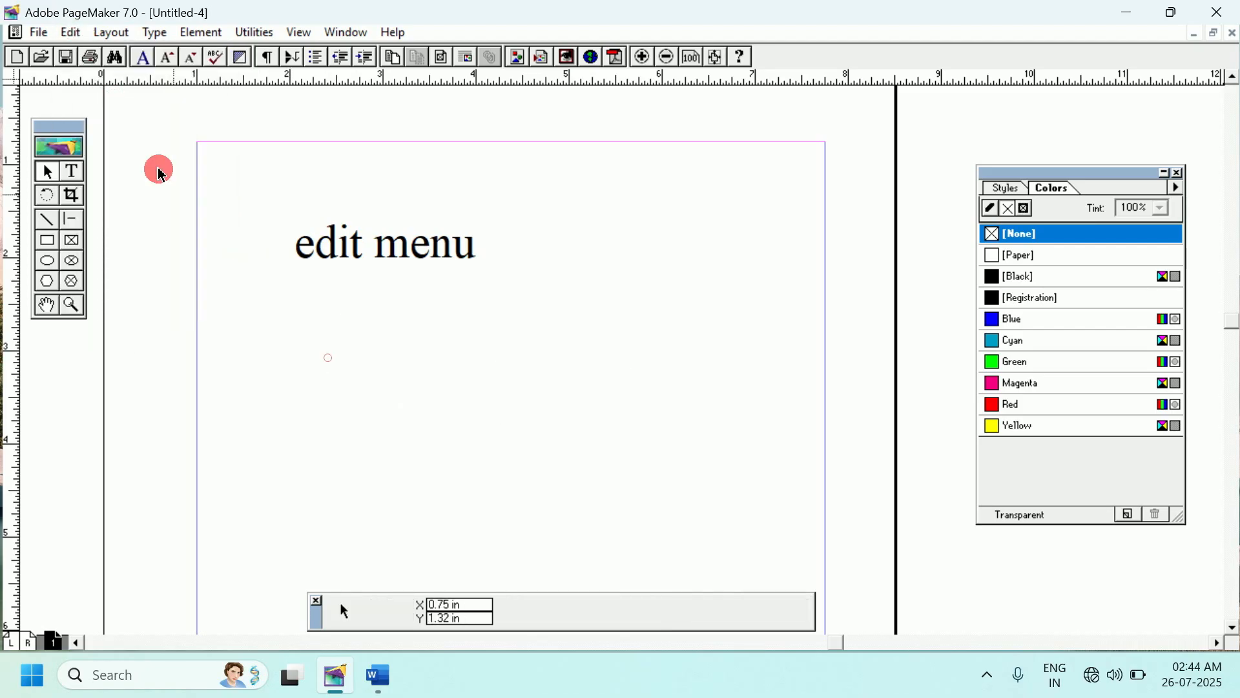
- Paste the "tutorial" text block back onto the page and move it up closer to "edit menu", to Y about 2.8 in
click(80, 34)
click(107, 125)
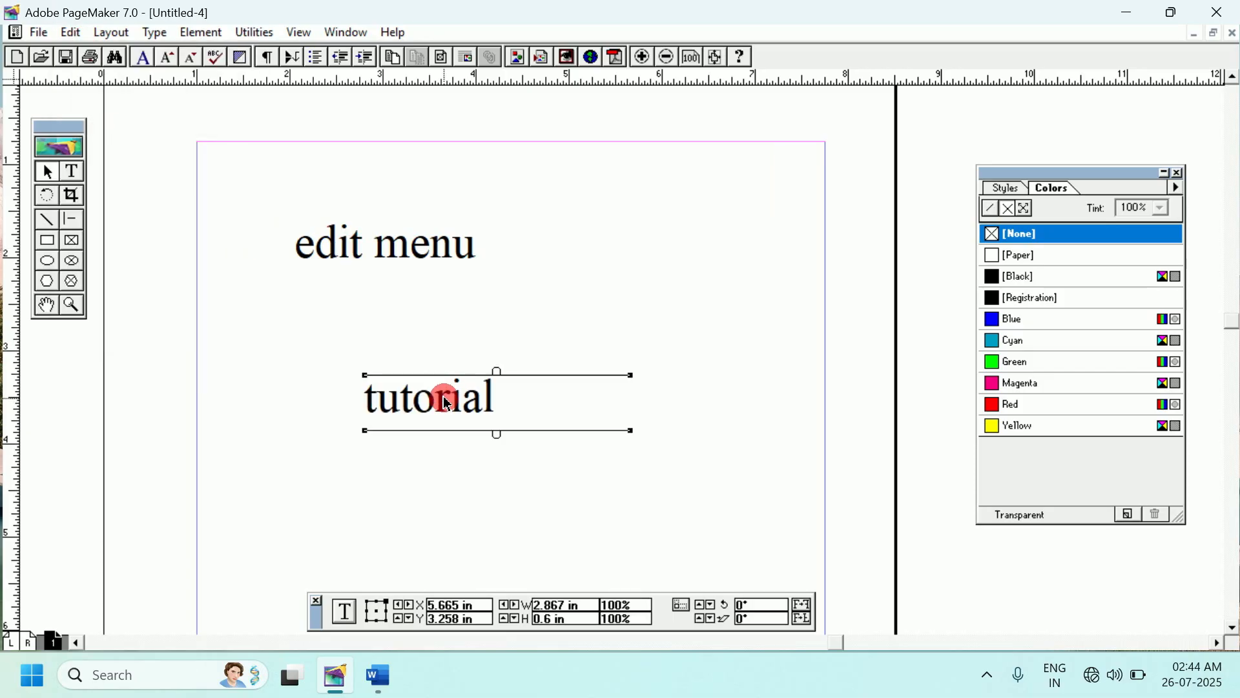
drag(447, 403, 421, 360)
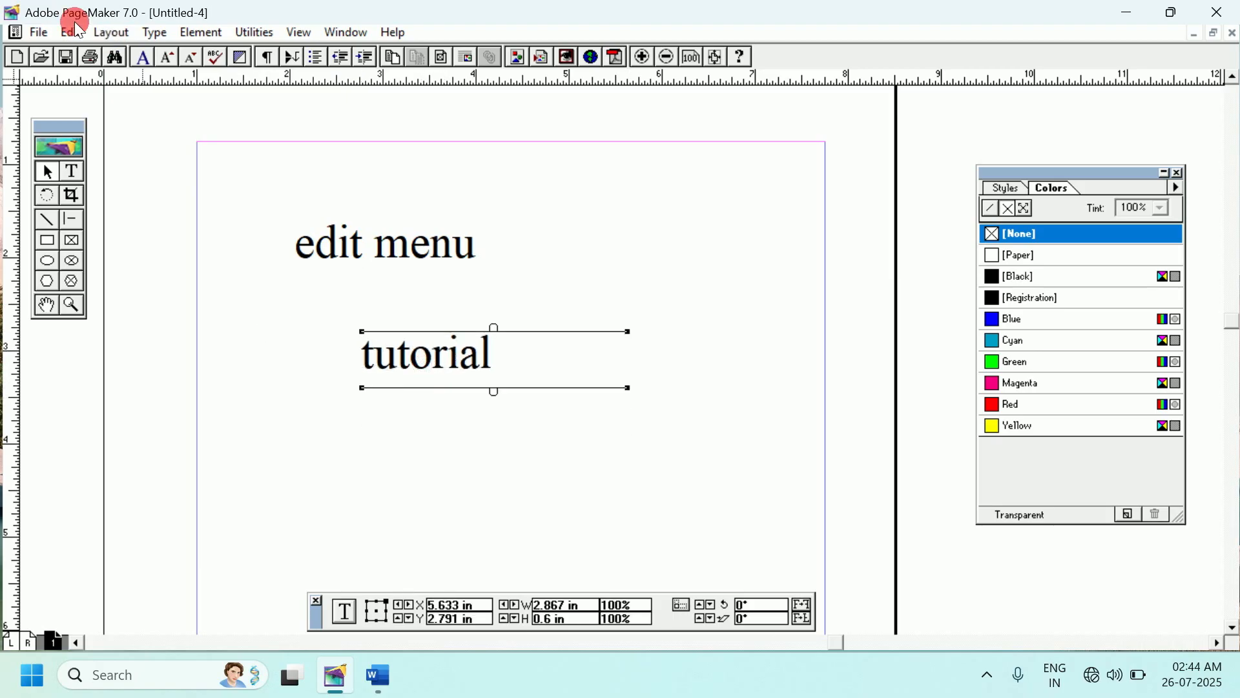
- Select the word "tutorial" as text and cut it from its block
click(70, 172)
click(386, 362)
drag(360, 357, 510, 361)
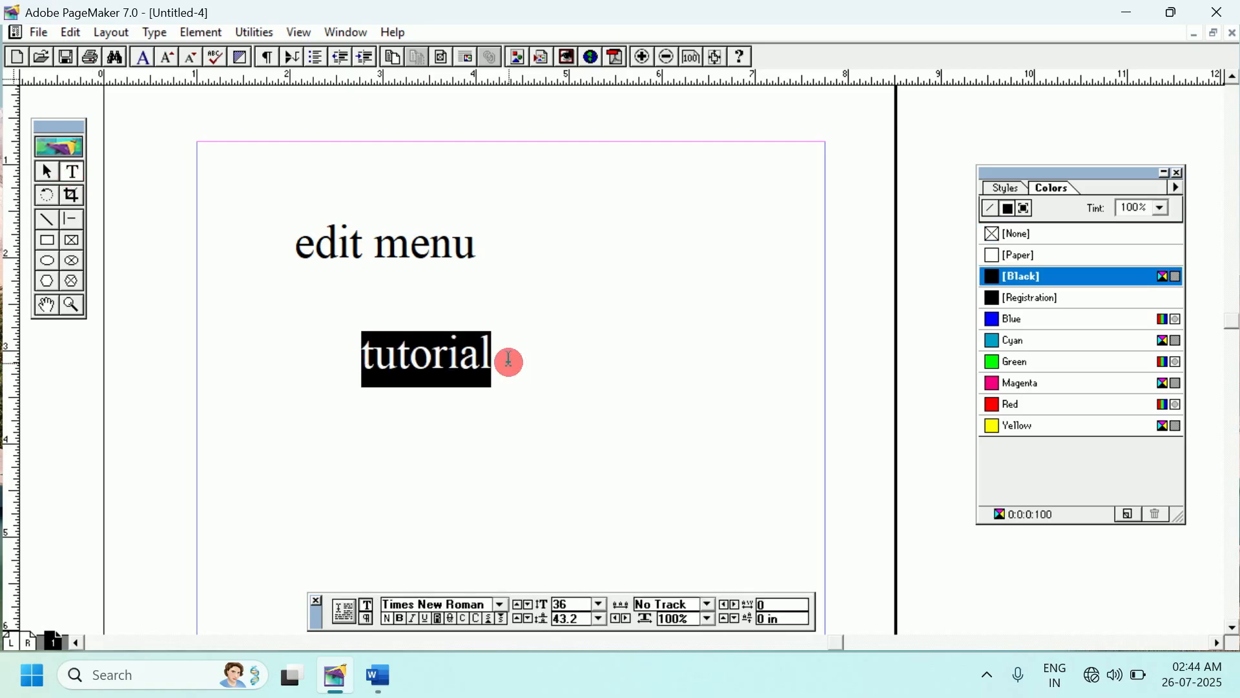
key(ctrl+x)
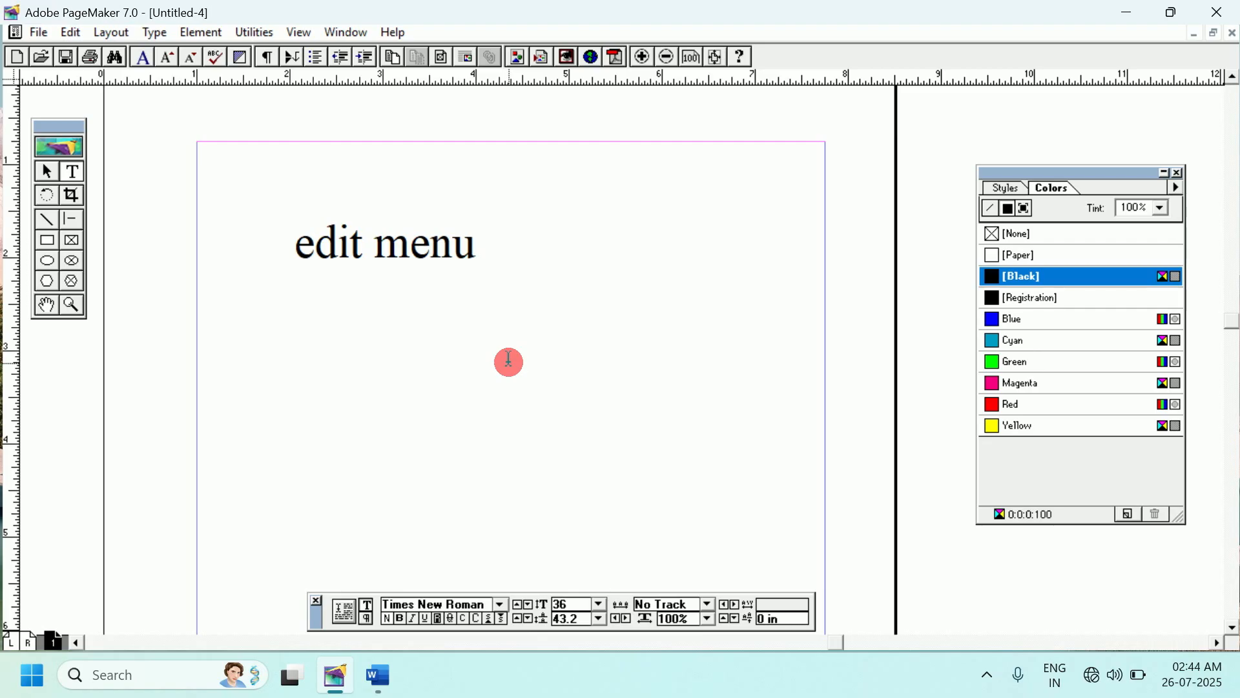
- Undo the last cut of the word "tutorial" and clear the text selection
click(62, 32)
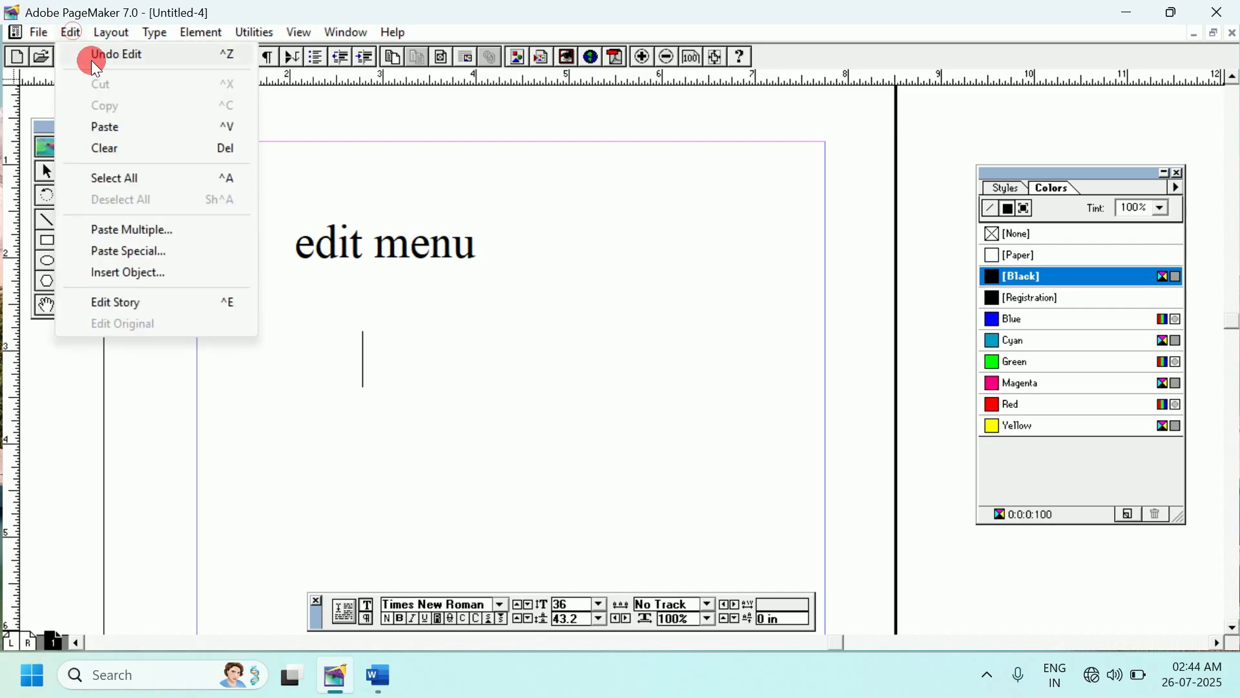
click(231, 64)
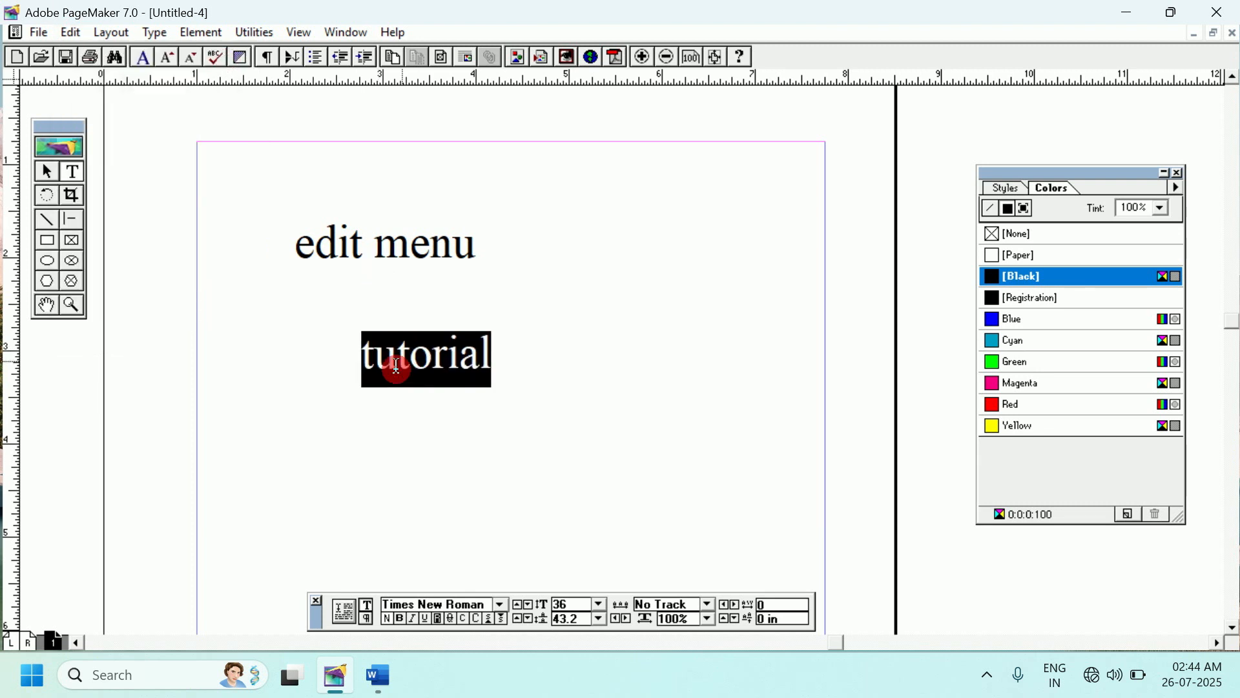
click(385, 367)
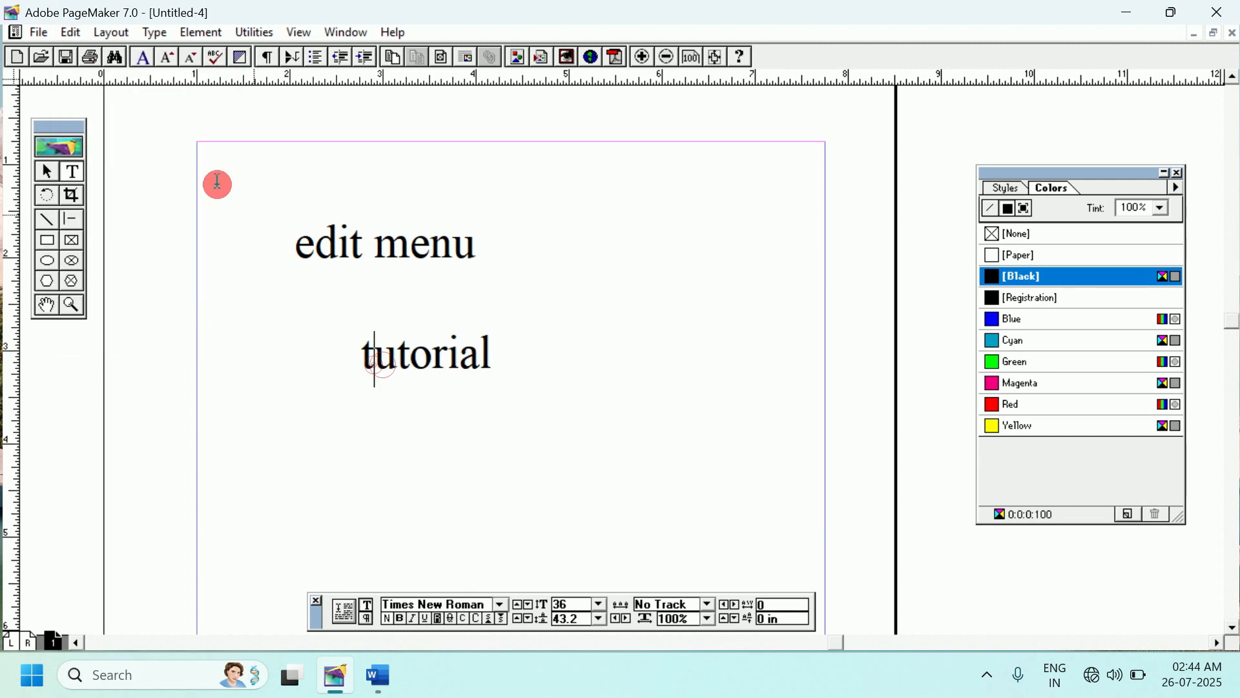
click(75, 38)
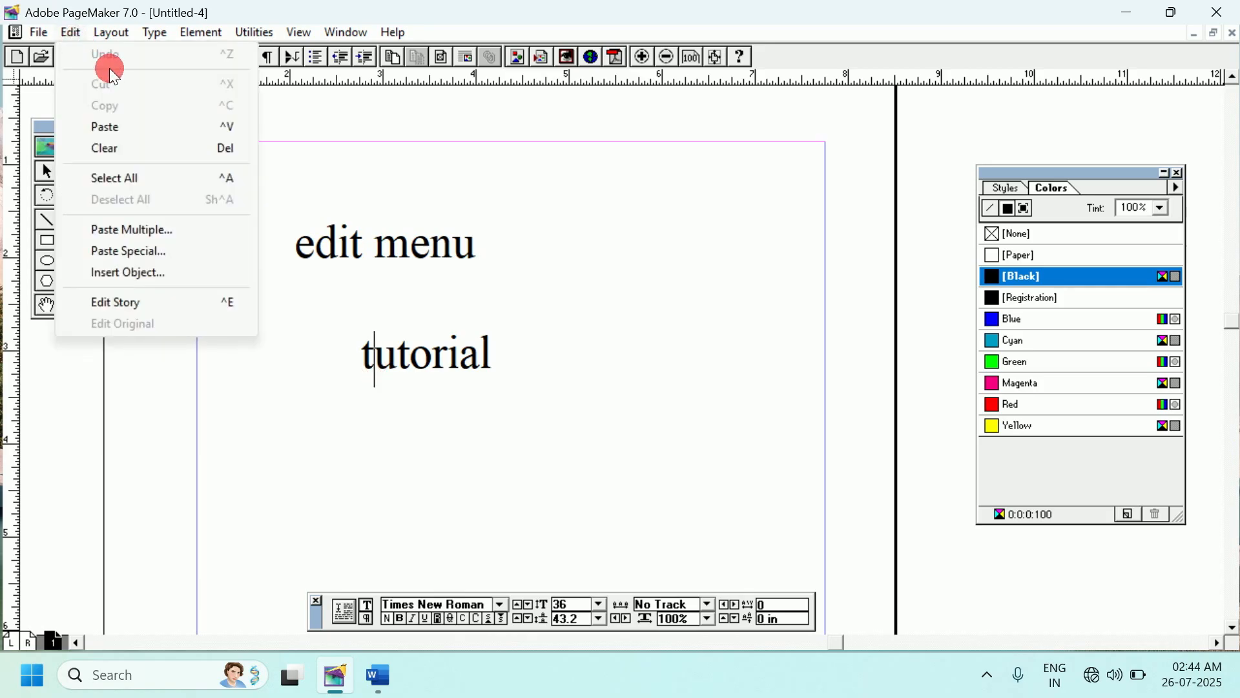
click(346, 357)
drag(367, 361, 504, 366)
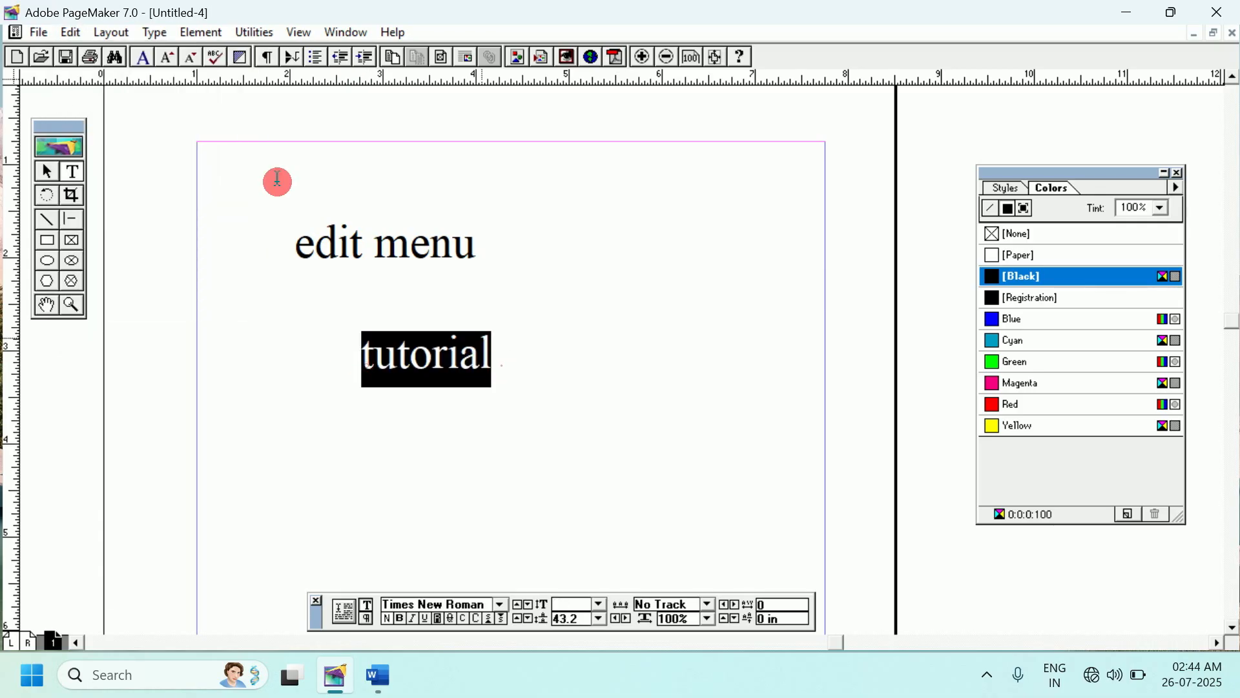
click(71, 33)
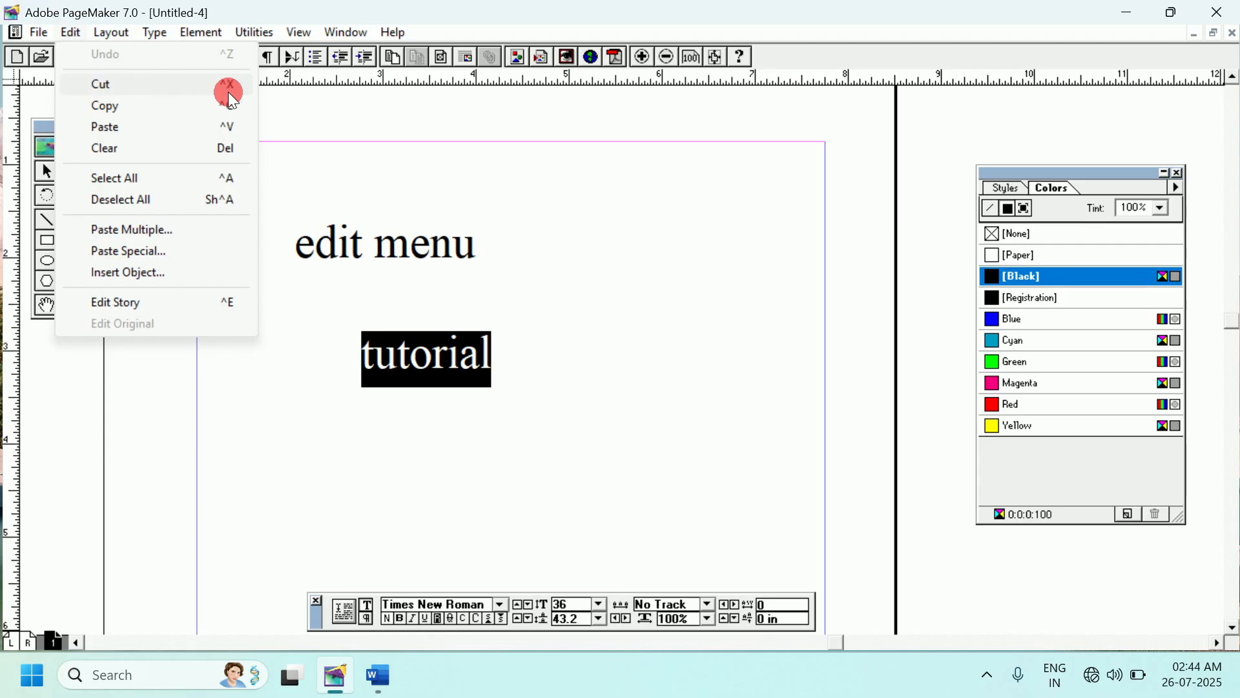
click(357, 154)
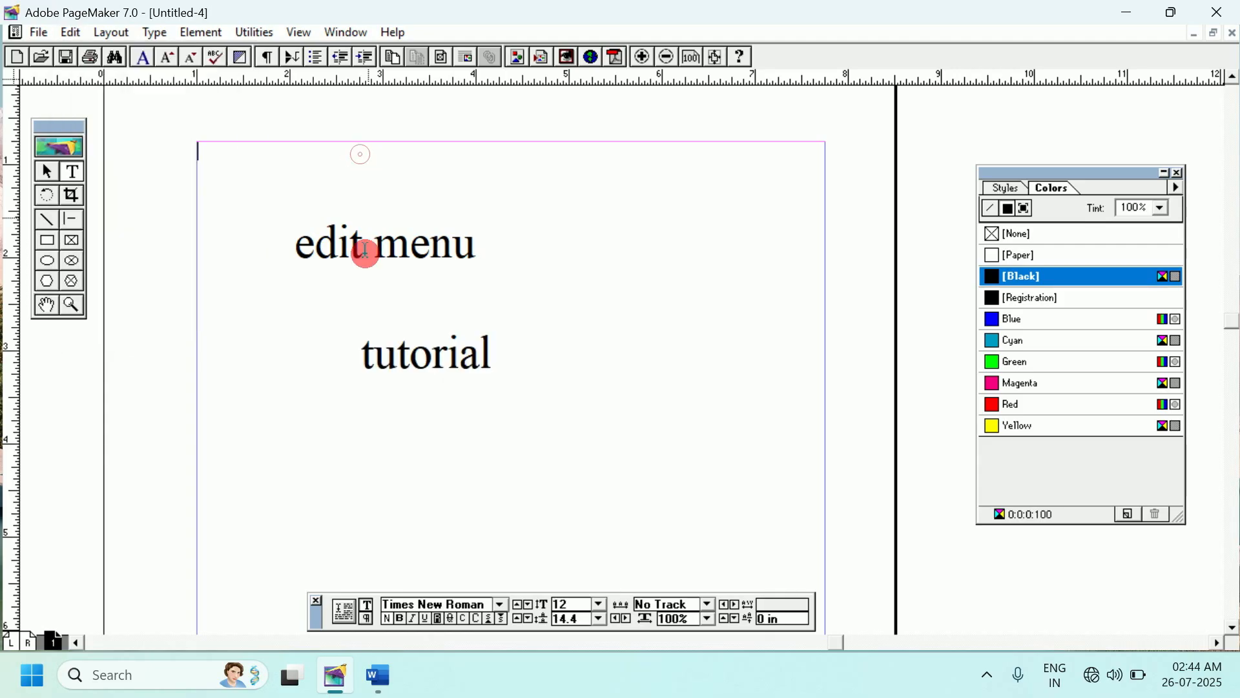
- Move the "edit menu" text block slightly up and copy its text
click(47, 171)
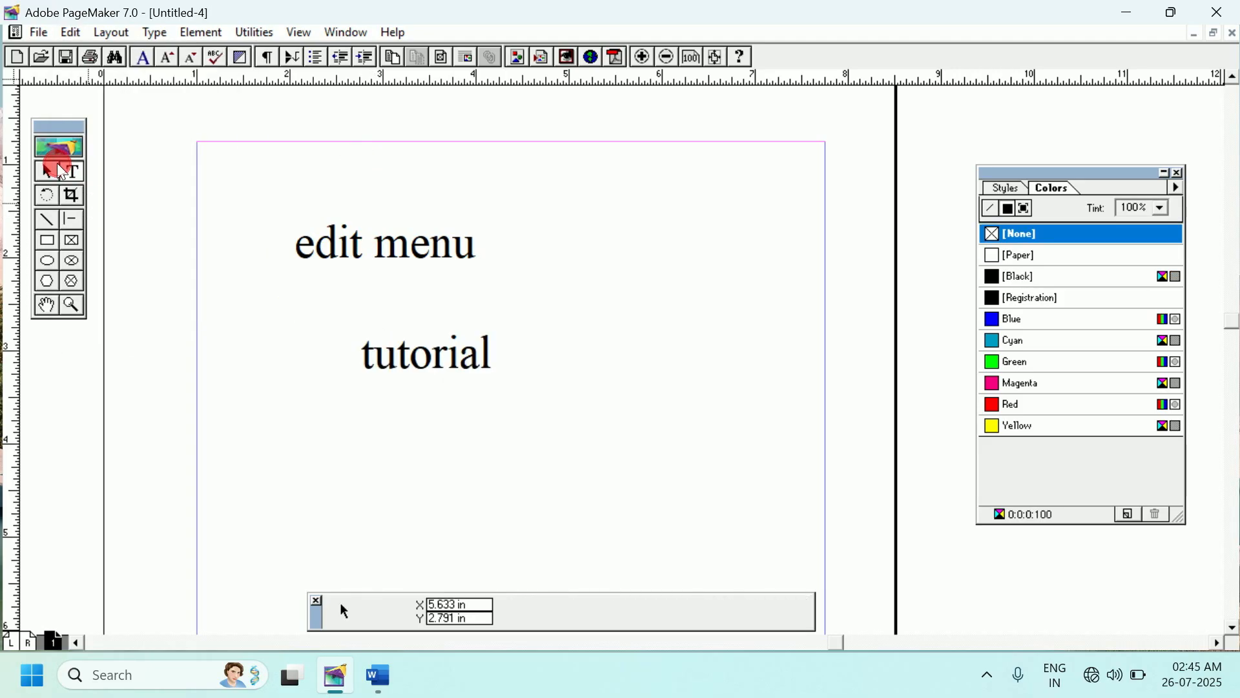
click(343, 254)
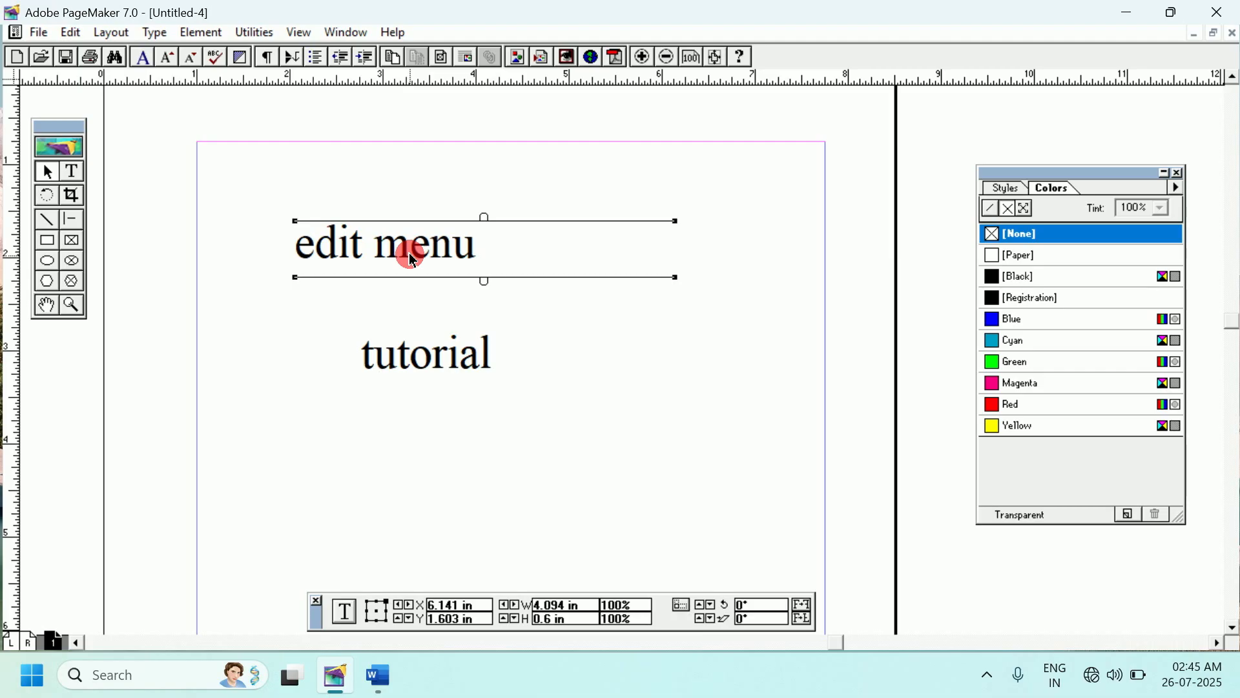
click(267, 323)
click(333, 240)
drag(333, 240, 494, 241)
click(69, 171)
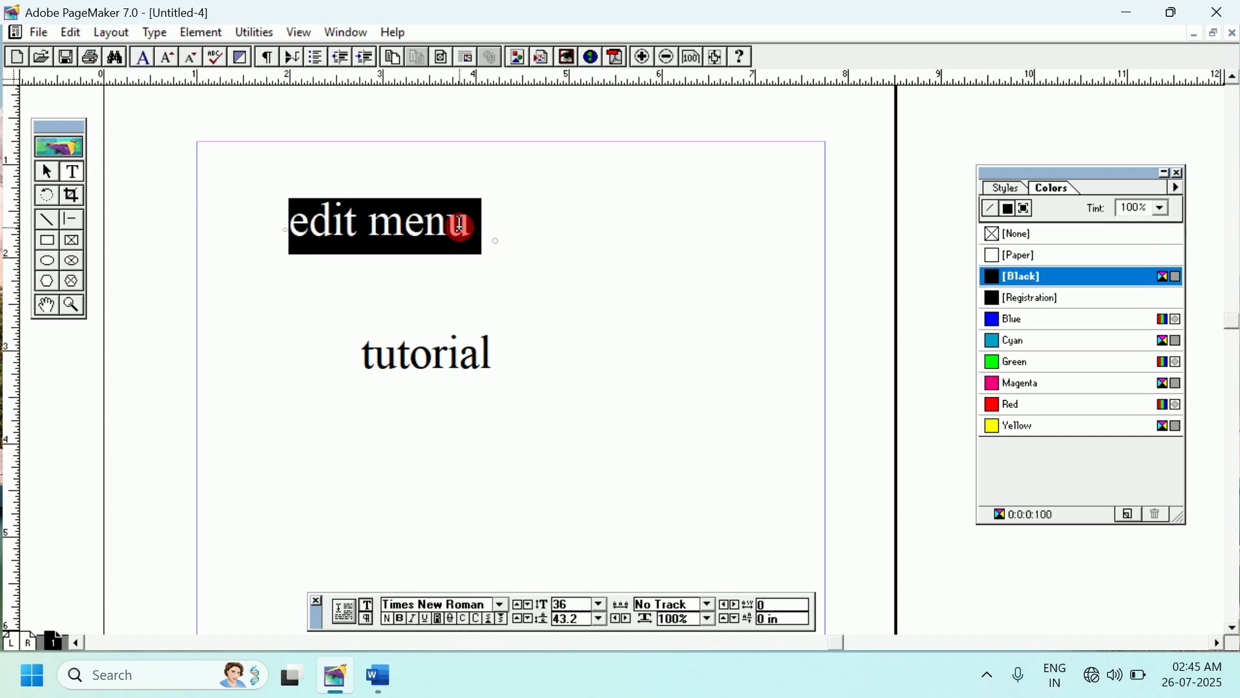
click(71, 31)
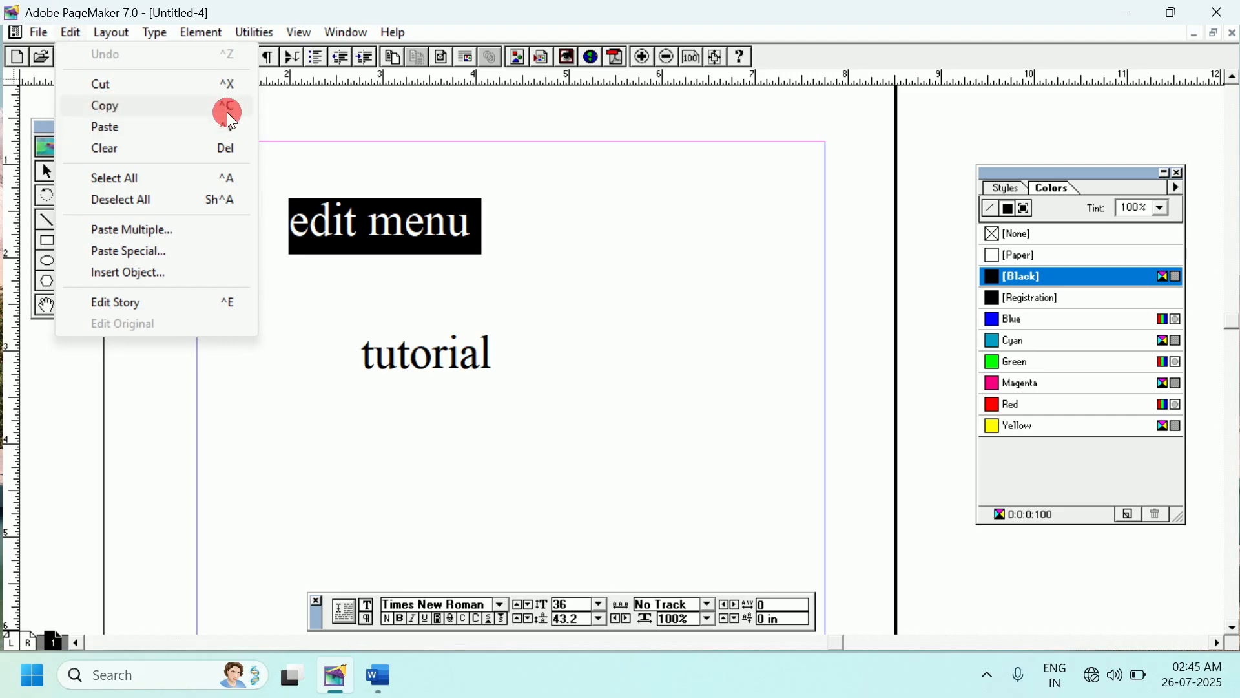
click(160, 105)
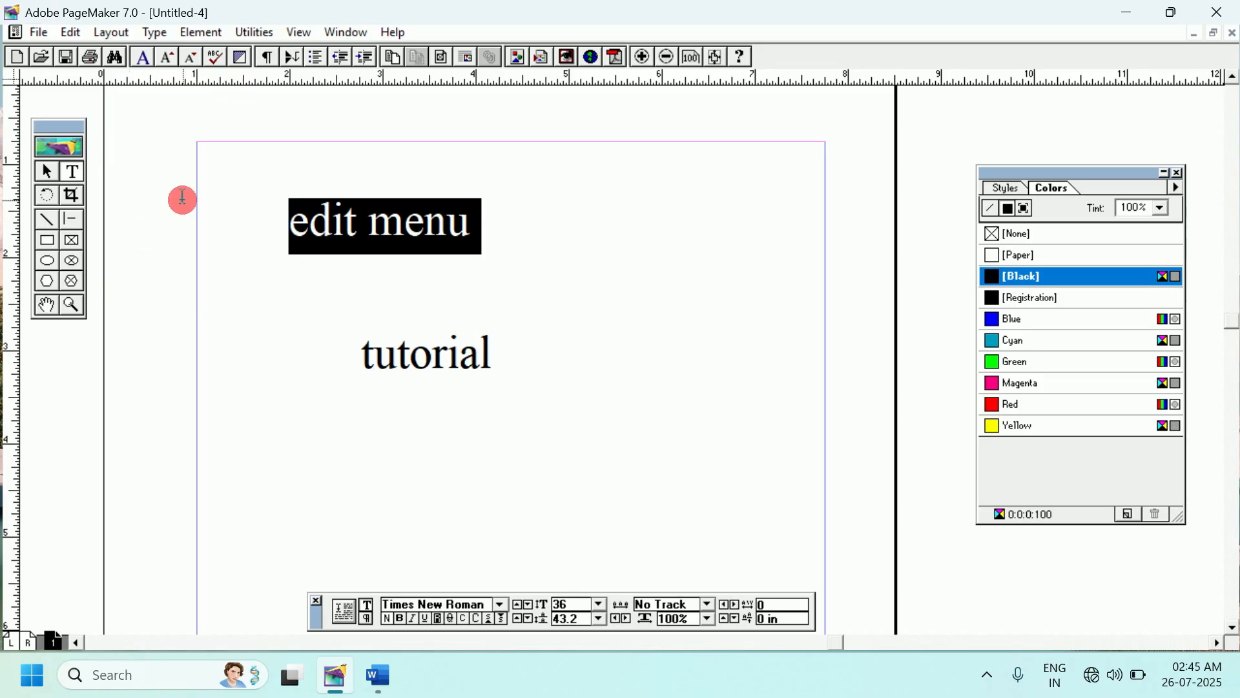
- Insert 1 page after the current page, using the Document Master
click(113, 32)
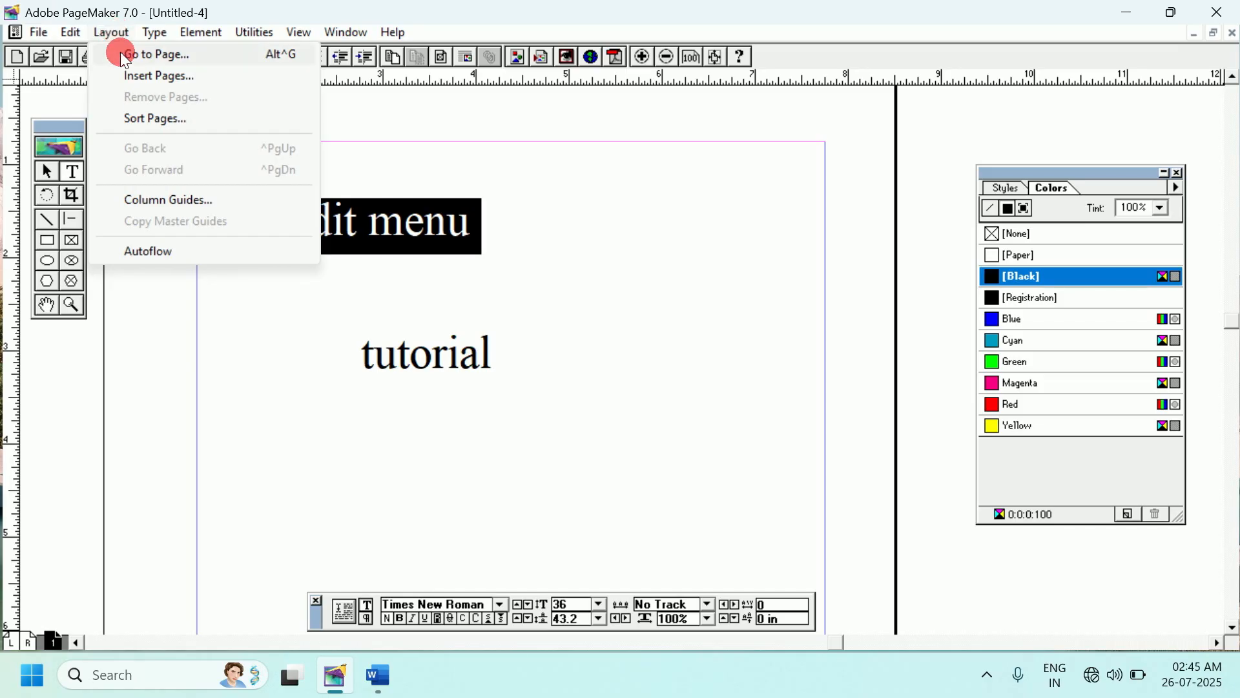
click(127, 75)
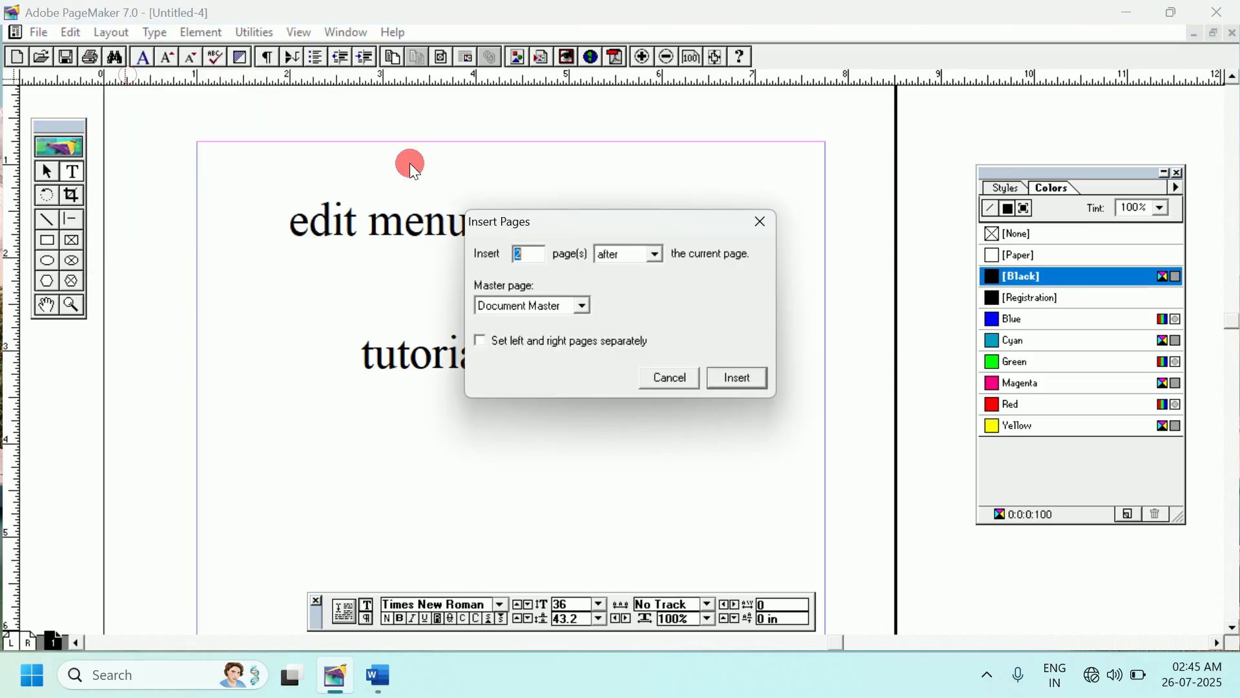
click(529, 255)
text(1)
click(672, 257)
click(264, 451)
click(487, 451)
click(735, 378)
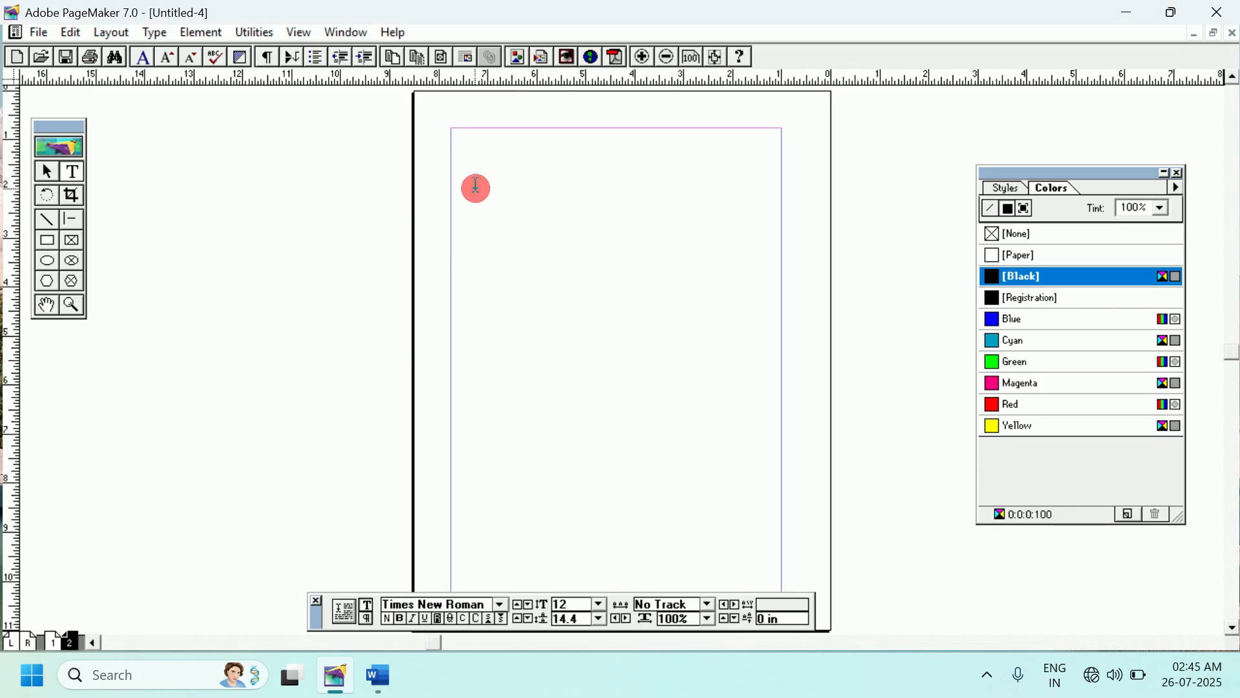
- Paste the copied "edit menu" text onto page 2 and move the block down to Y about 2.3 in
click(51, 642)
click(313, 244)
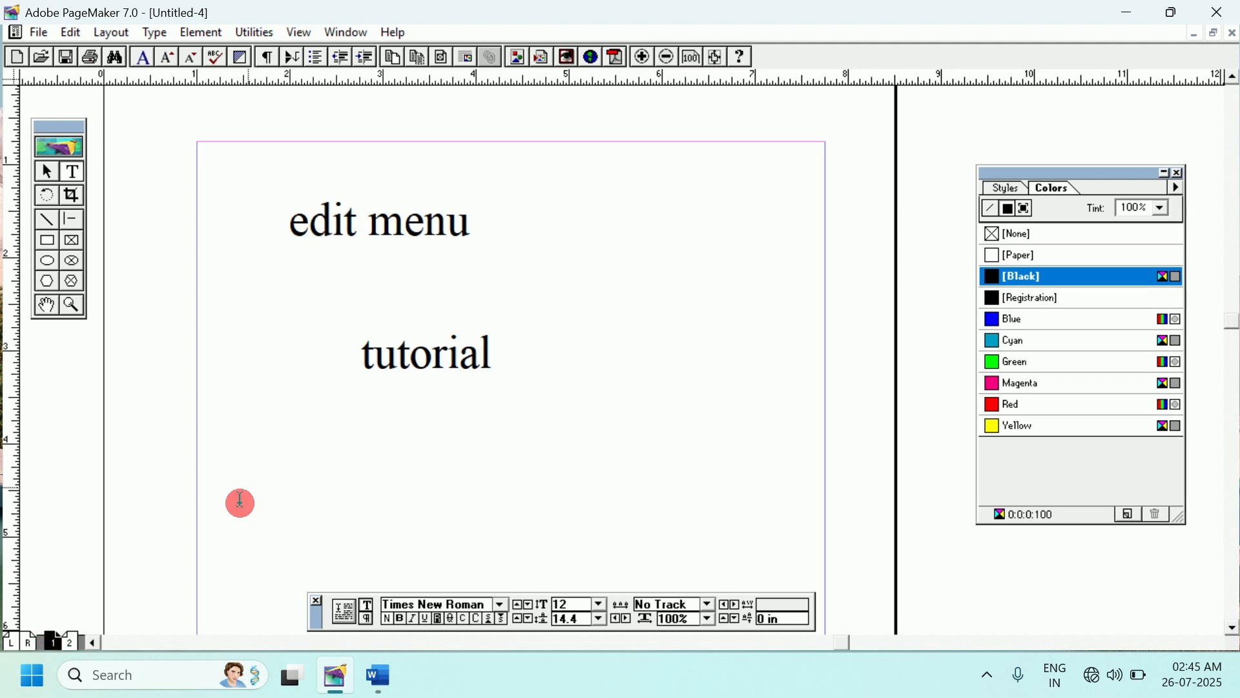
click(71, 642)
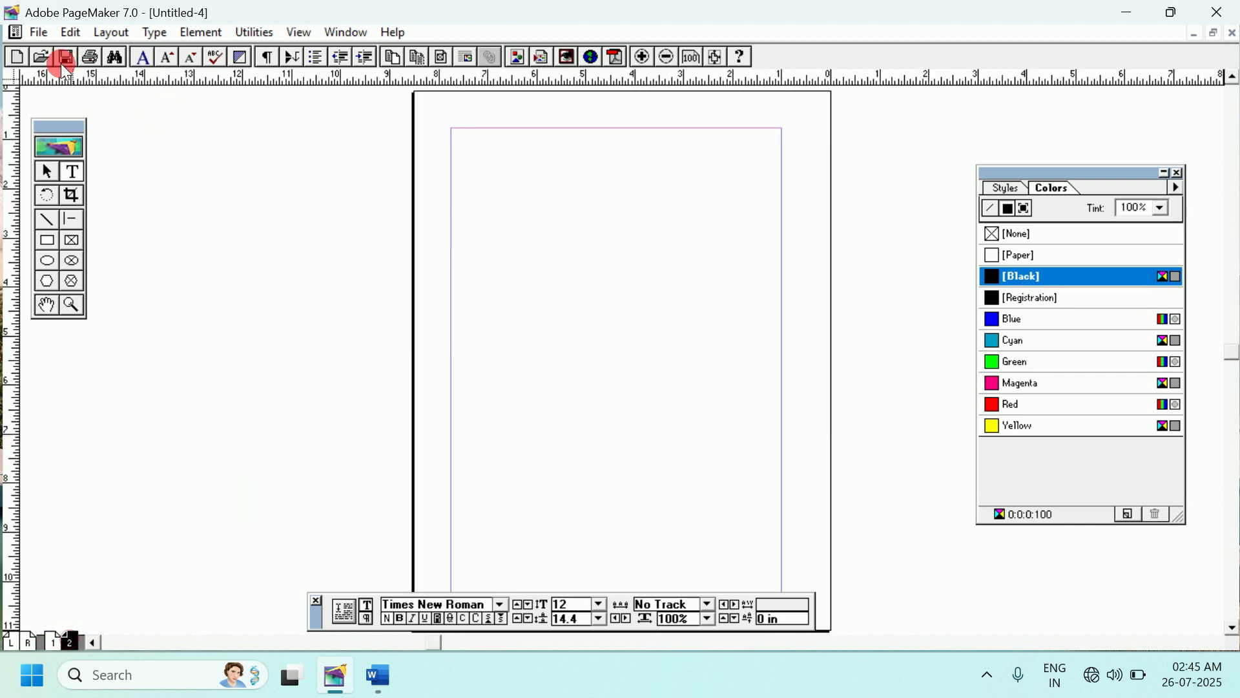
click(64, 32)
click(119, 128)
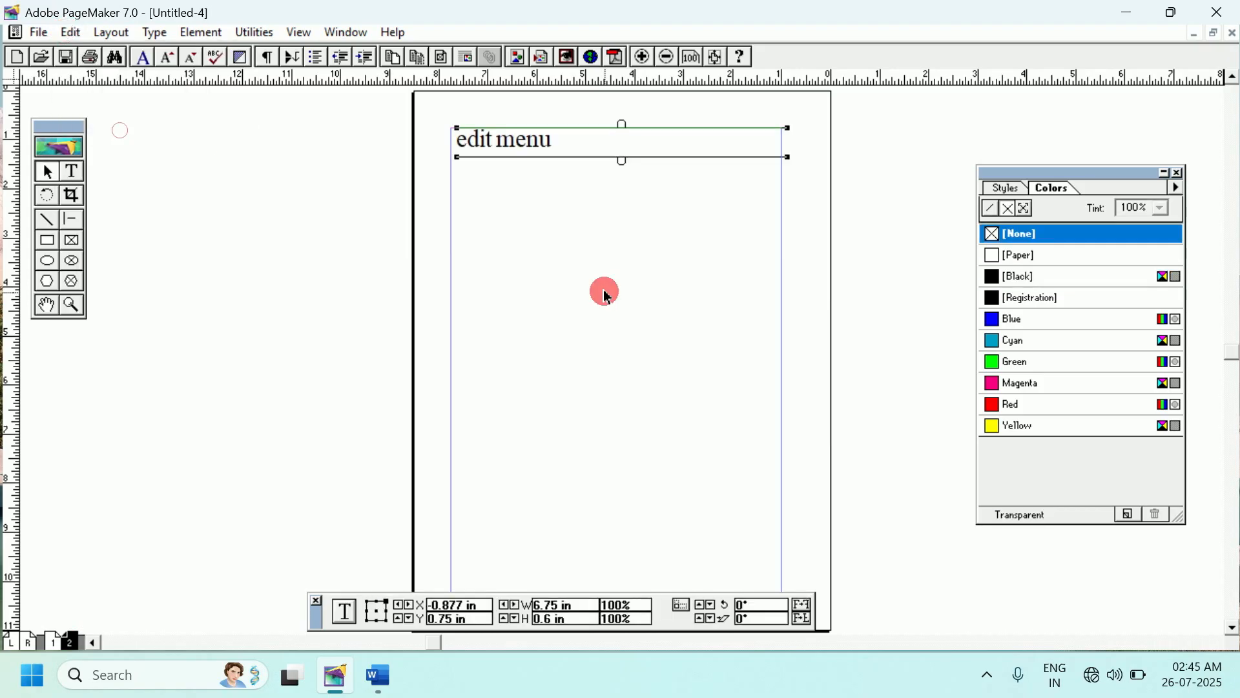
drag(512, 138, 522, 218)
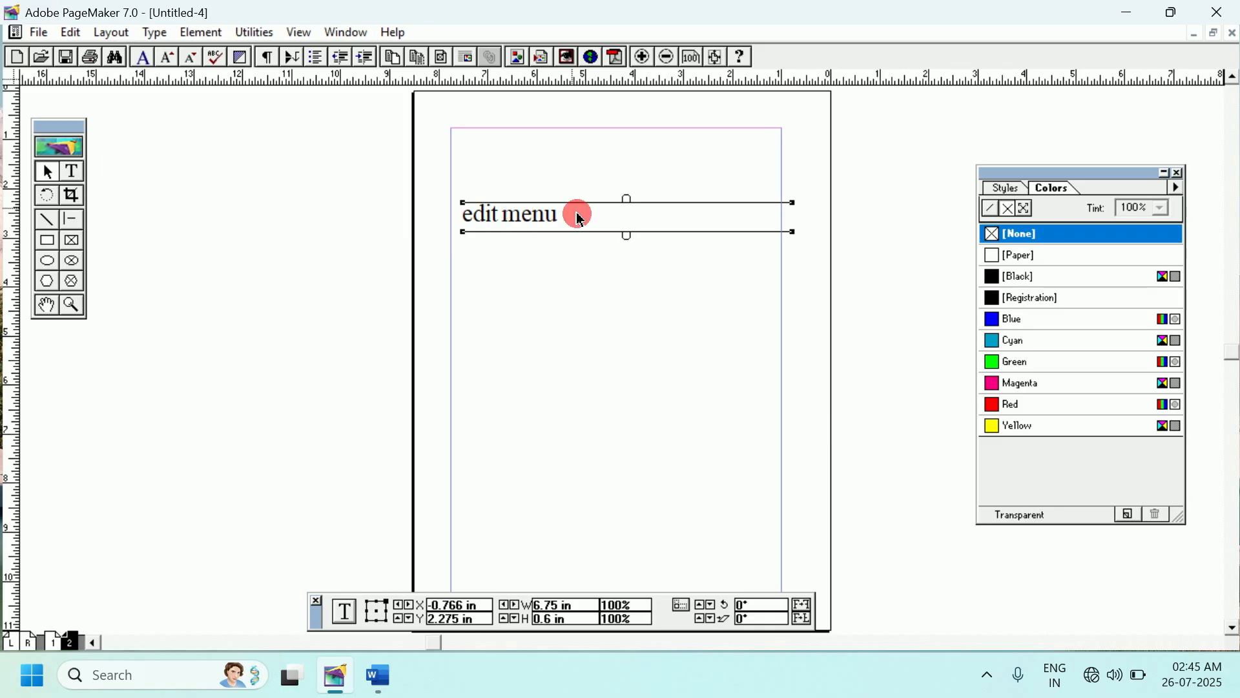
- Cut the "edit menu" text block from page 2 and return to page 1
click(71, 32)
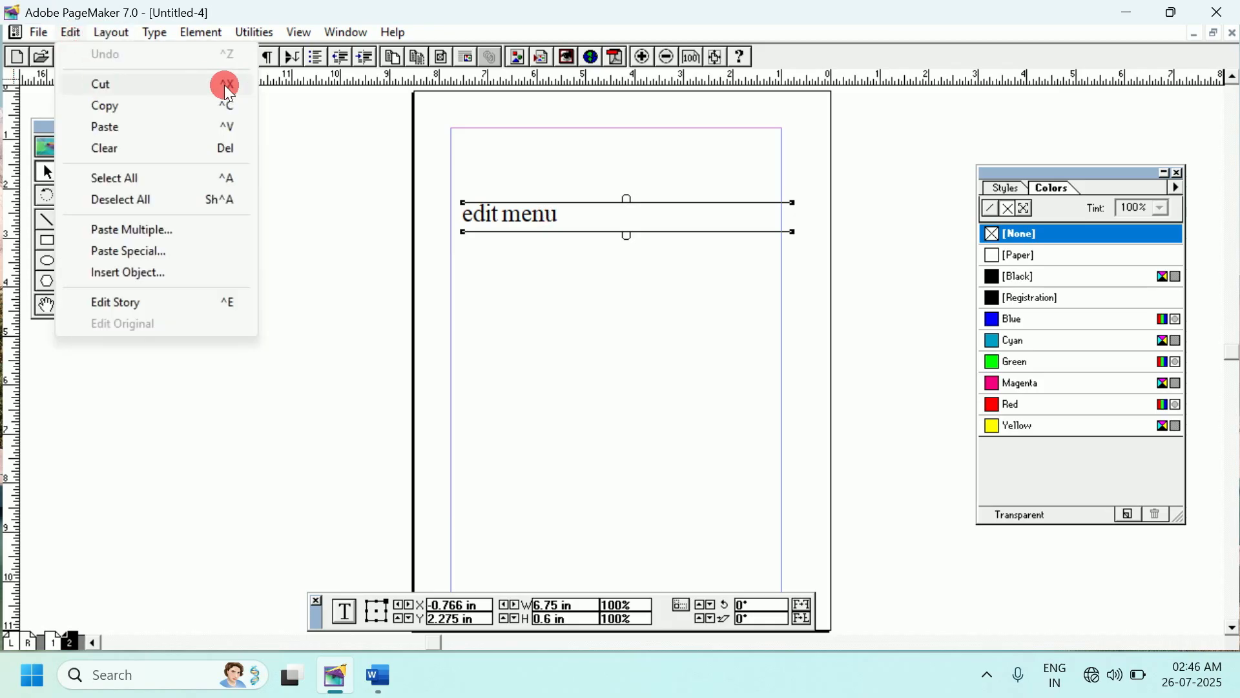
click(119, 83)
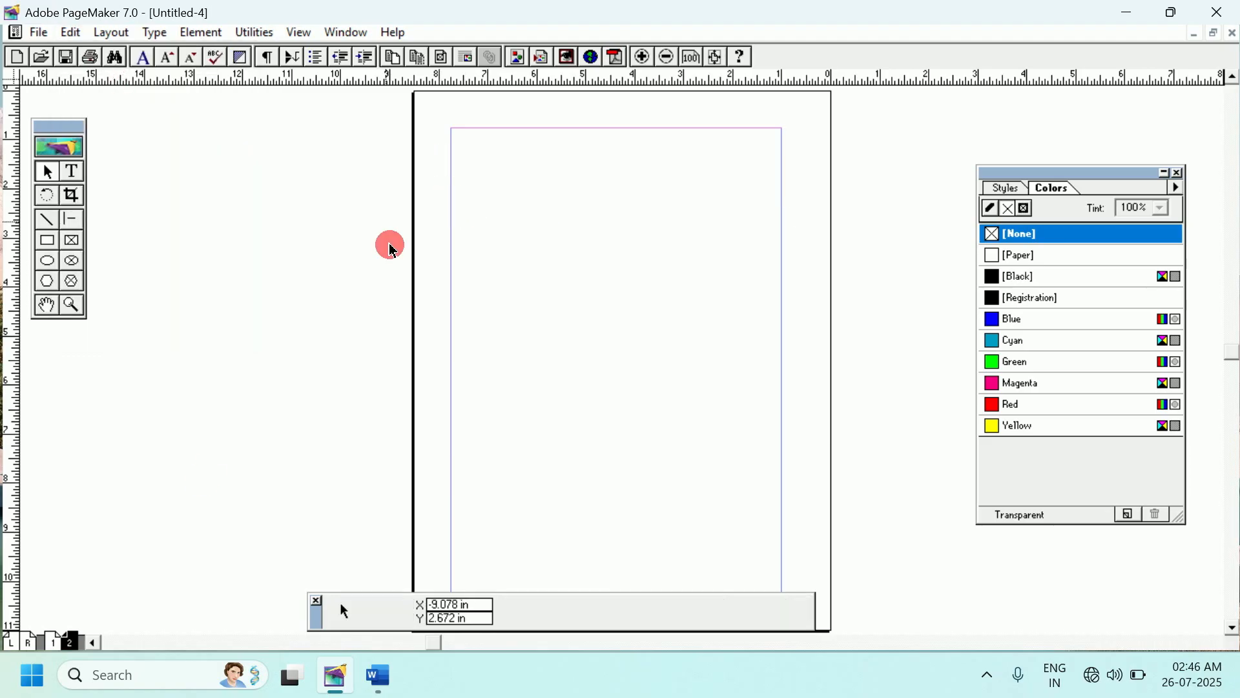
click(53, 641)
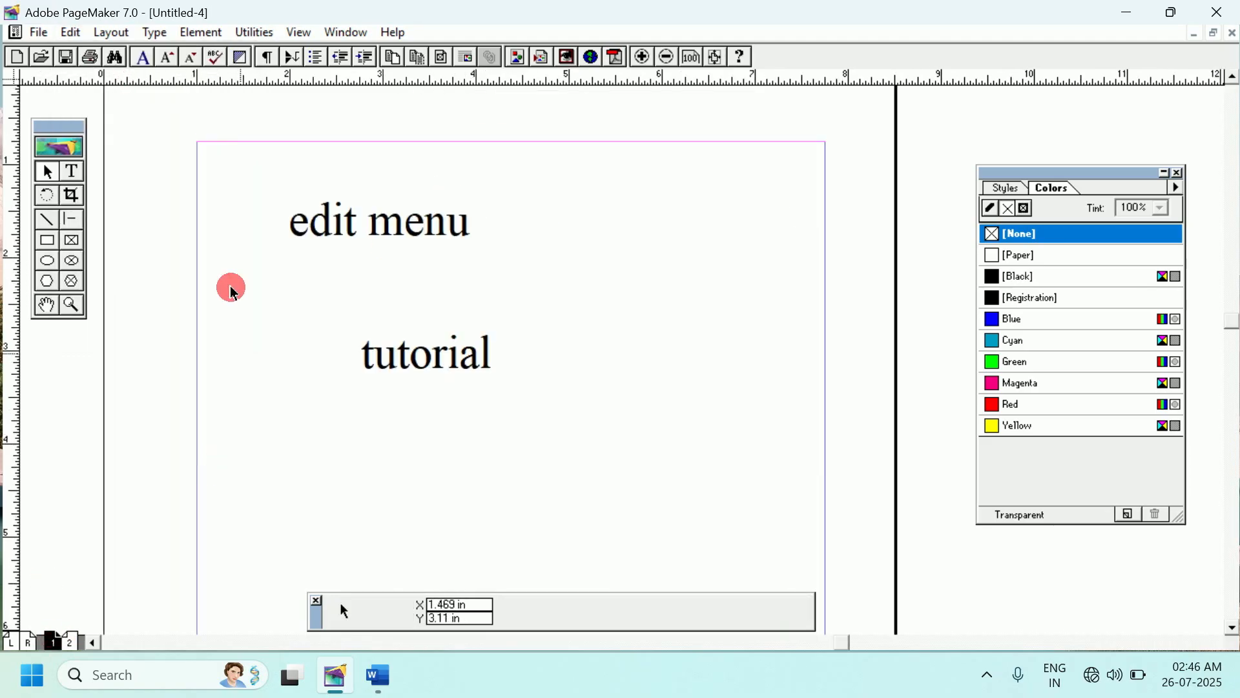
- Paste the cut "edit menu" block onto page 1 and place it between the original "edit menu" and "tutorial" texts
click(68, 34)
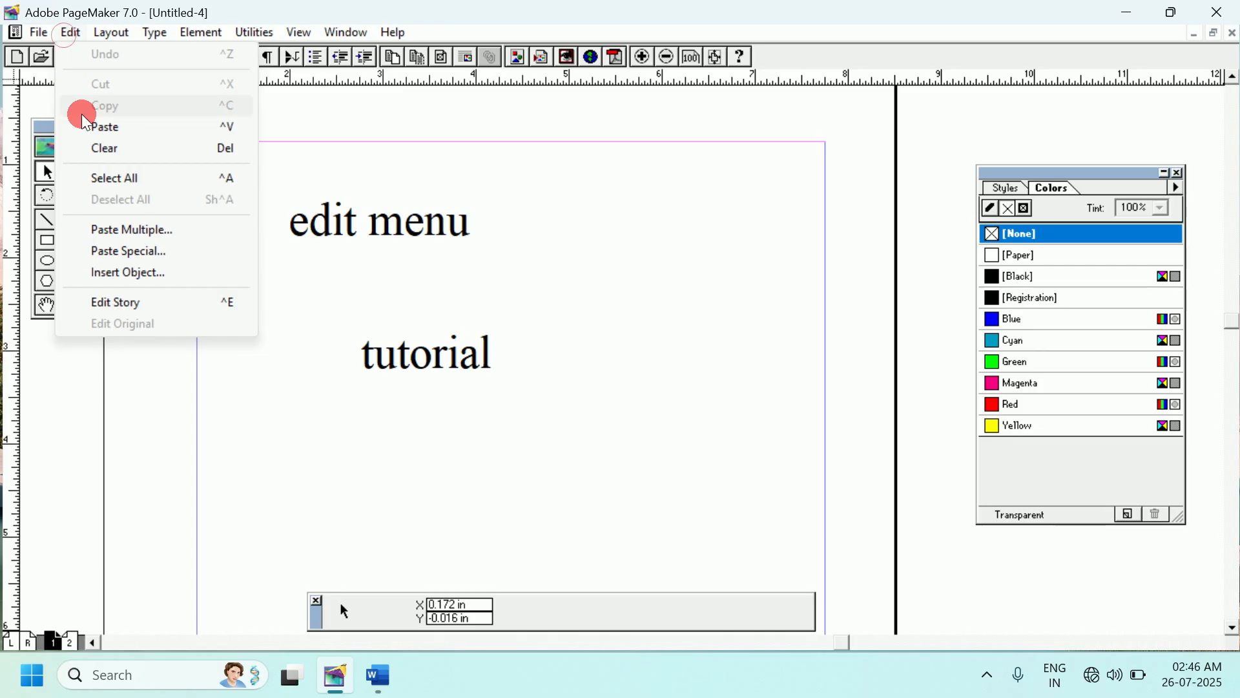
click(118, 125)
drag(435, 354, 395, 283)
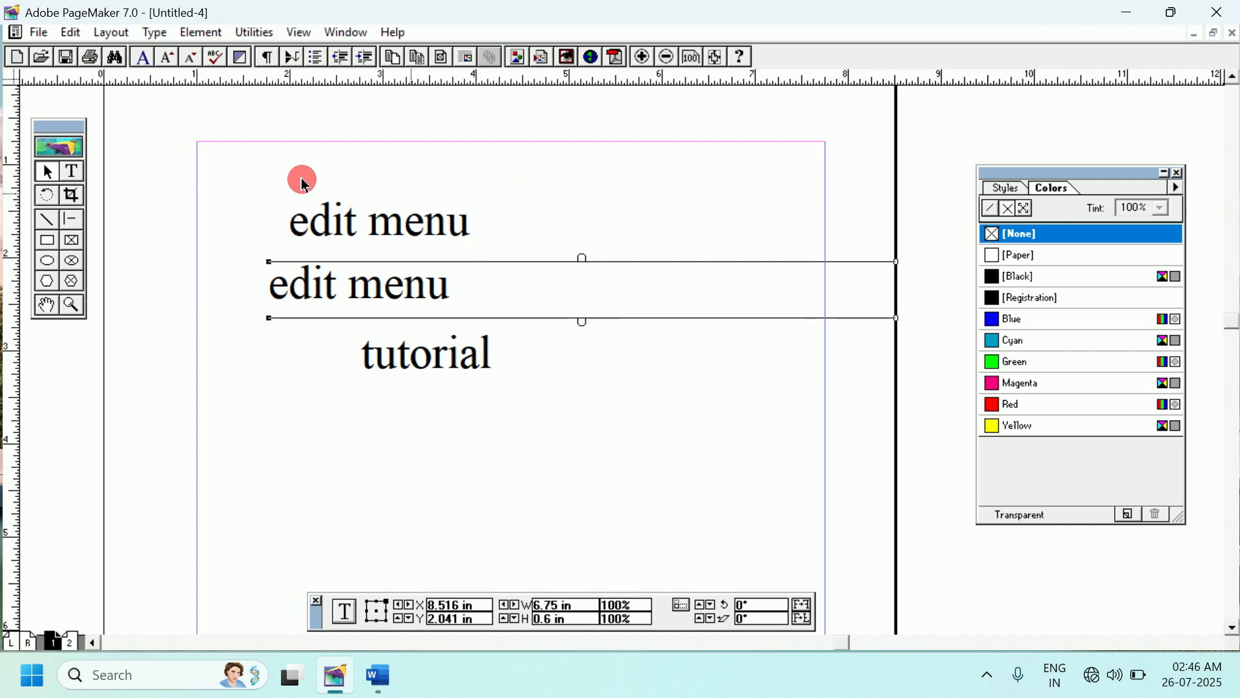
- Clear the lower "edit menu" text block from page 1 and undo the deletion
click(68, 33)
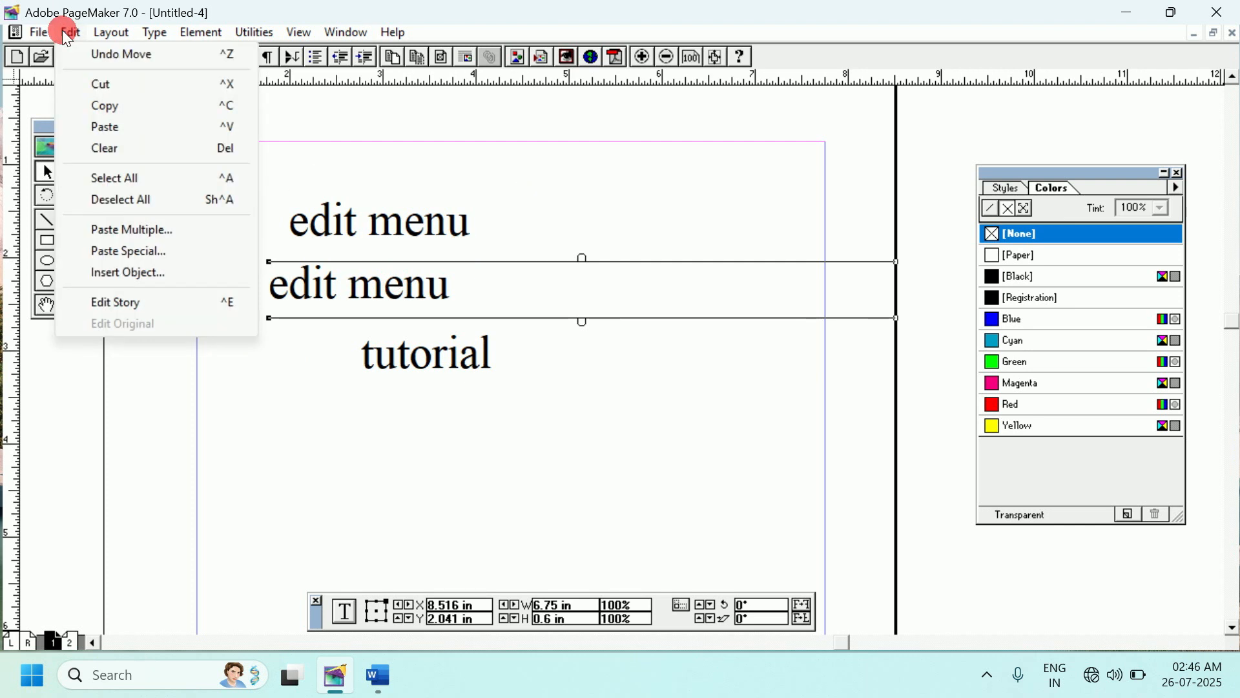
click(380, 166)
click(332, 281)
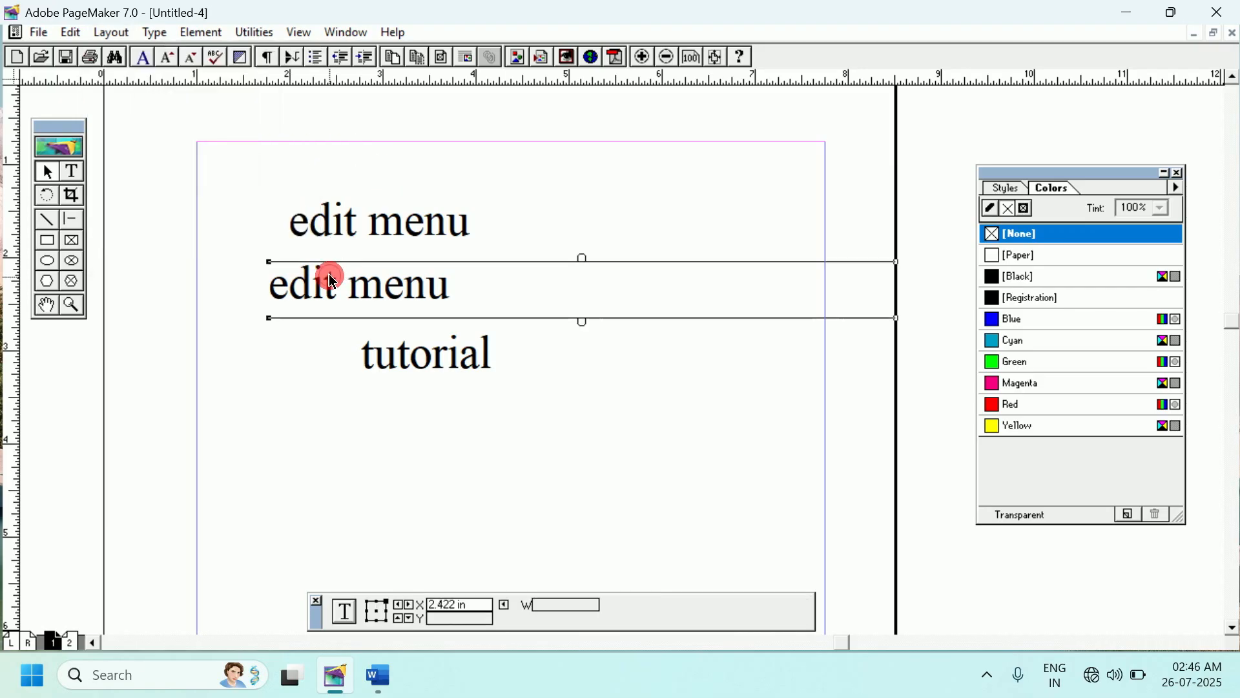
click(78, 33)
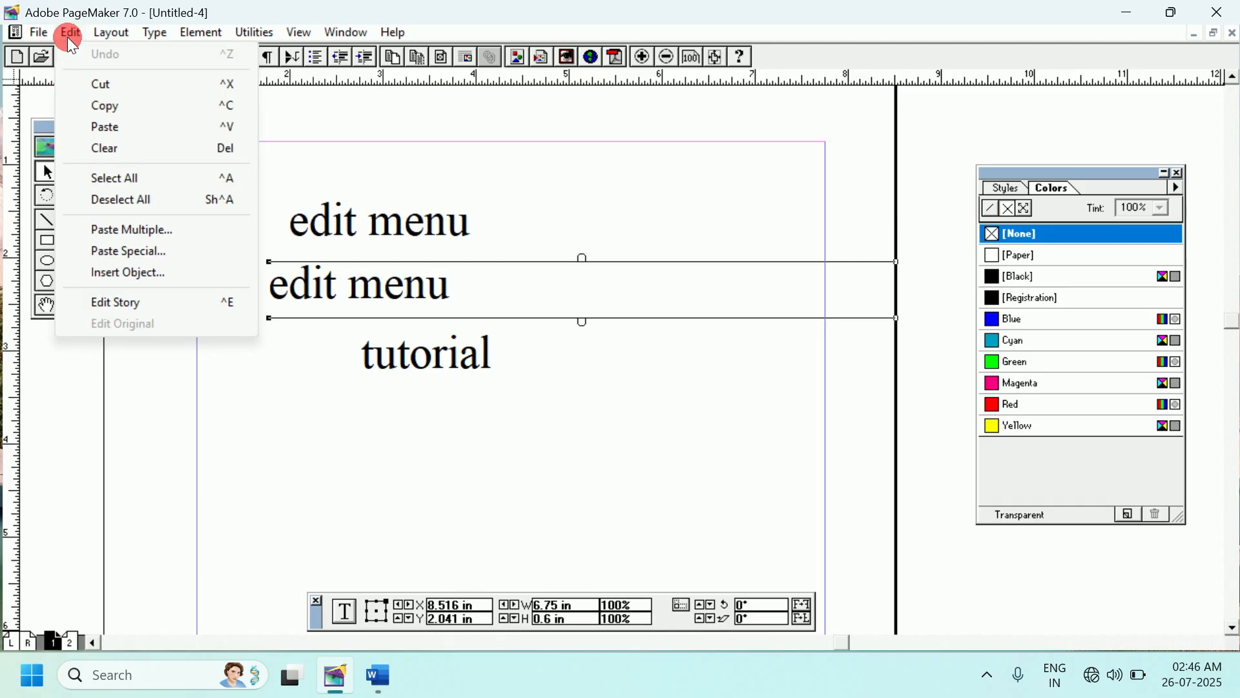
click(114, 155)
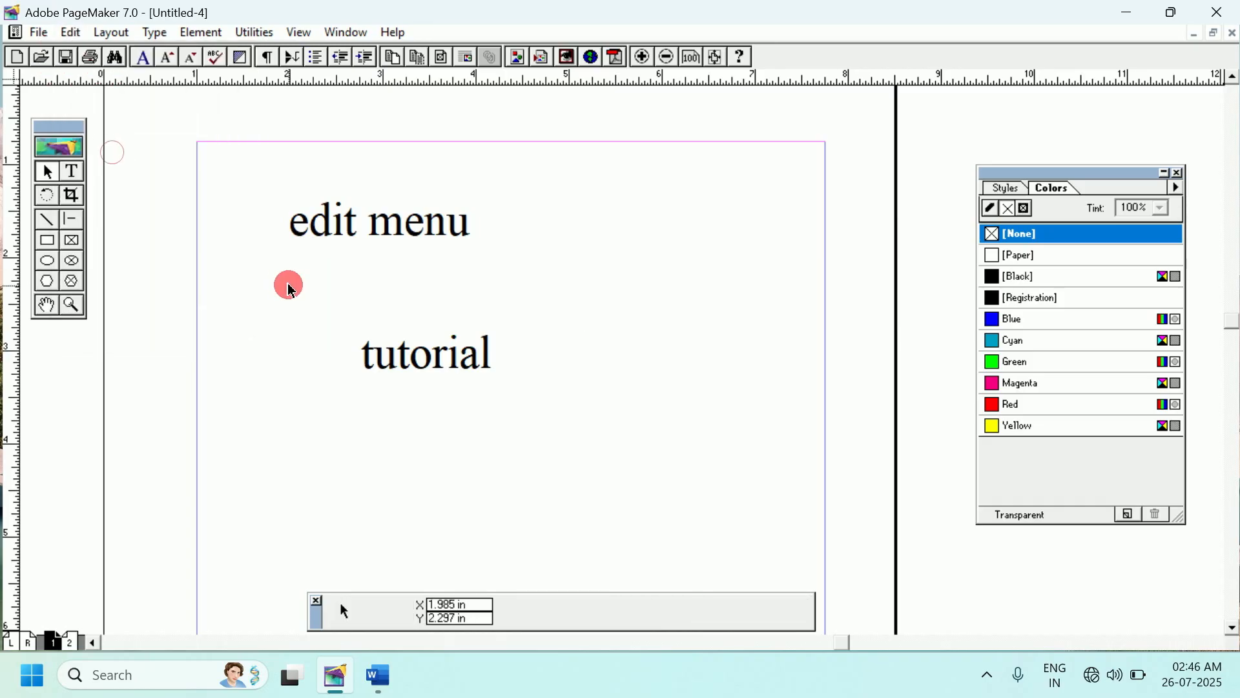
click(71, 33)
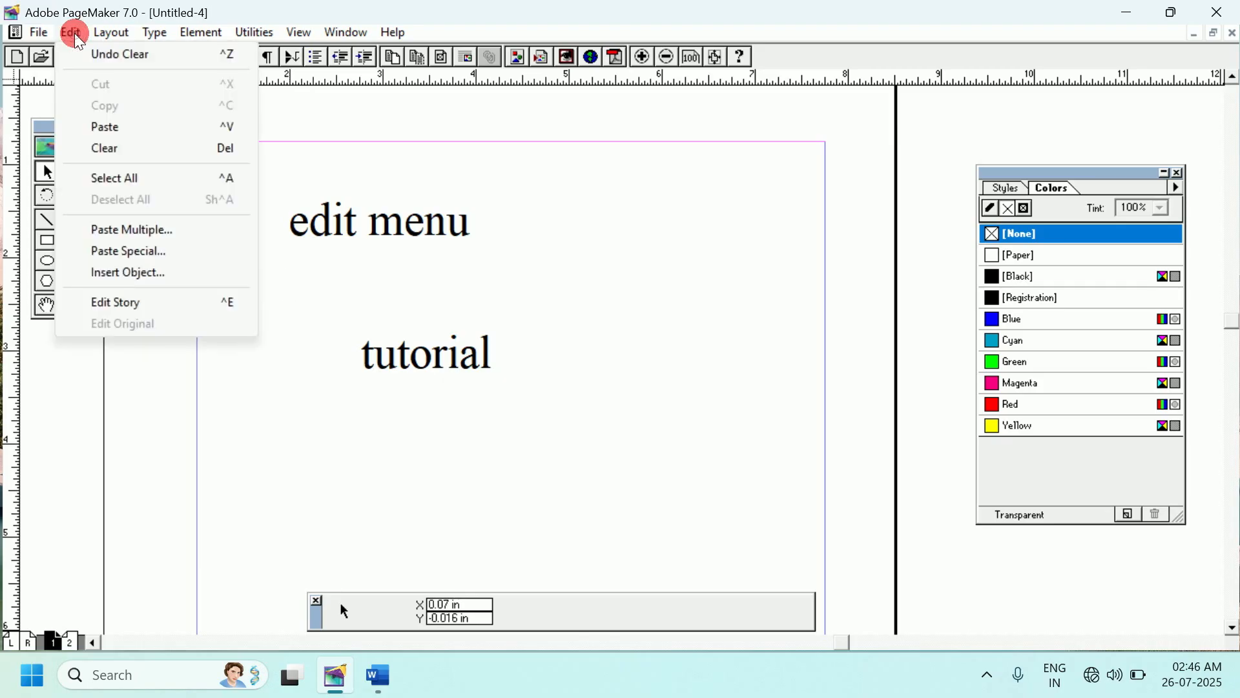
click(166, 57)
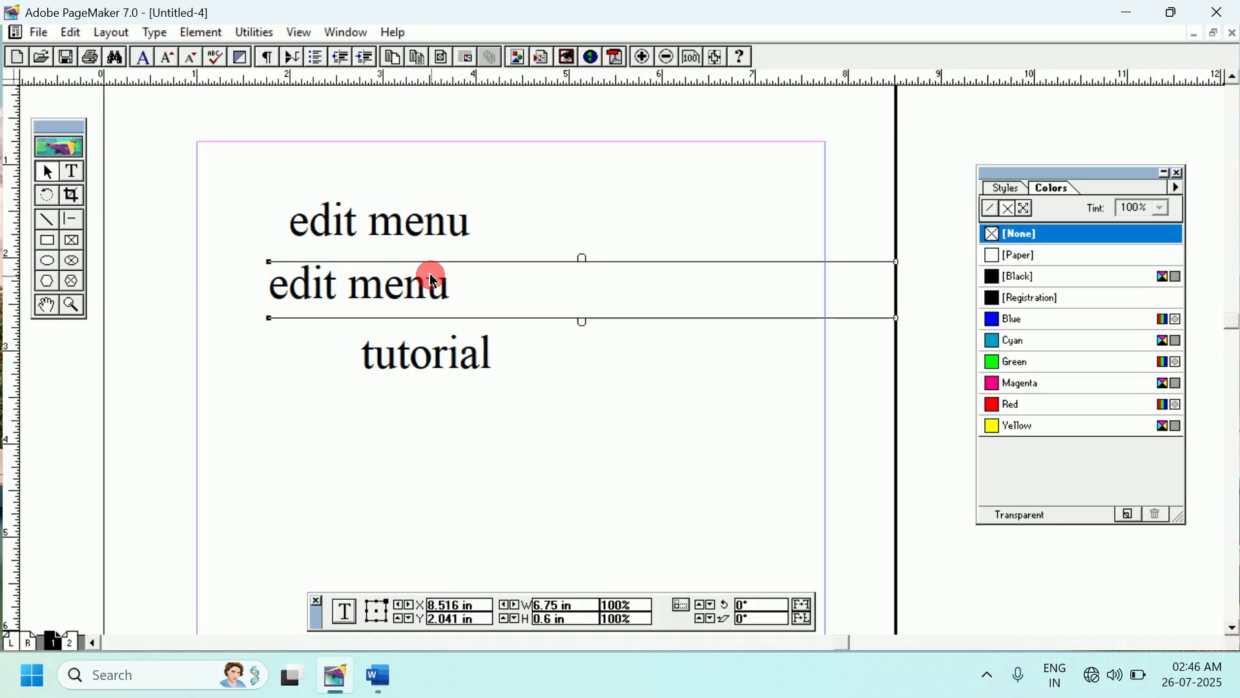
- Narrow the lower "edit menu" text block to about 2.9 in wide and move it up to Y about 1.93 in
drag(896, 262, 543, 258)
drag(409, 282, 438, 271)
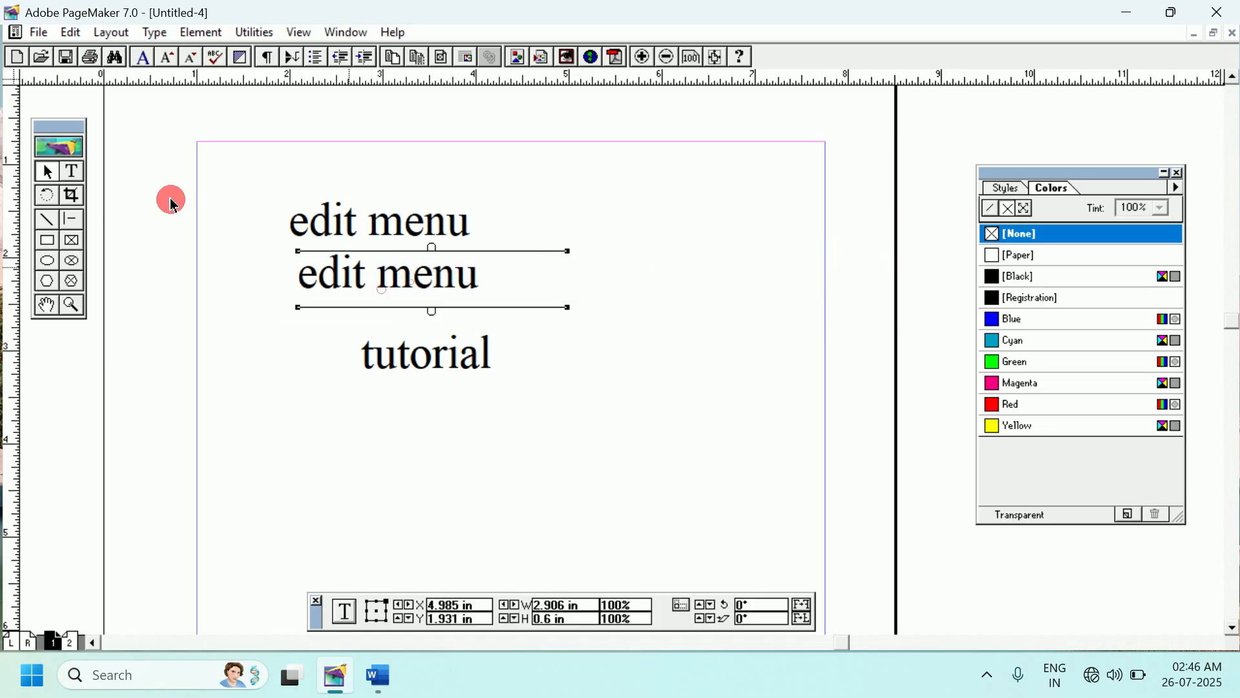
click(67, 33)
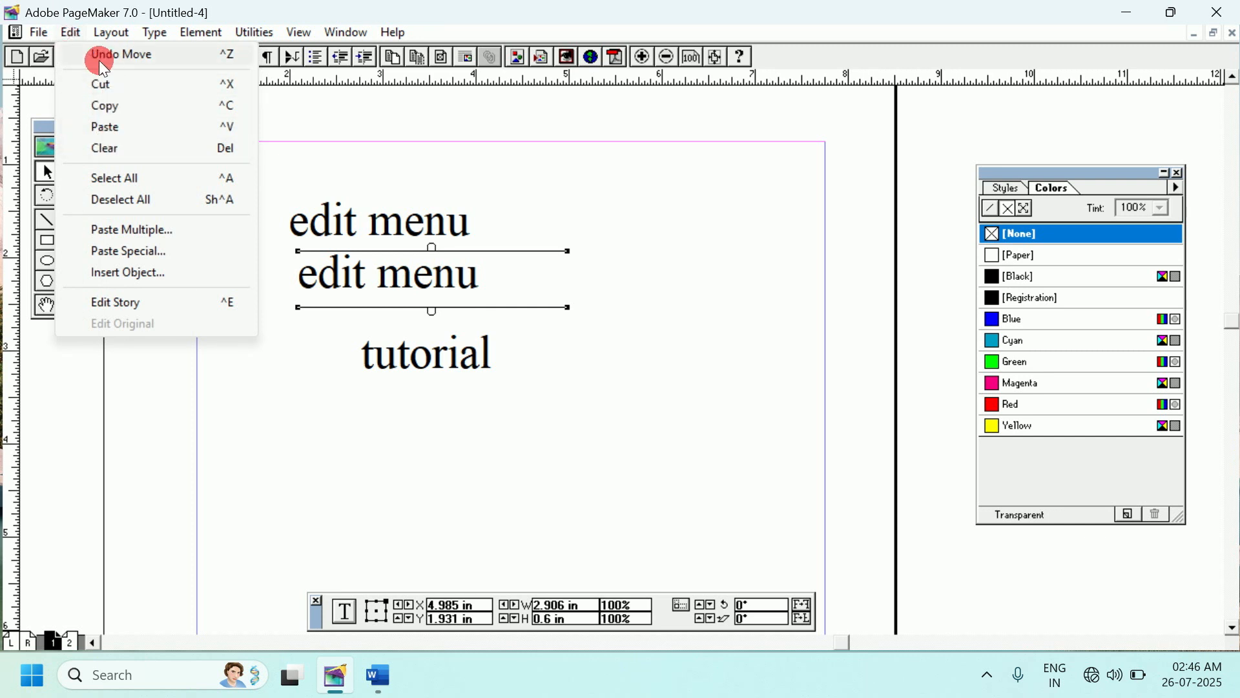
click(385, 173)
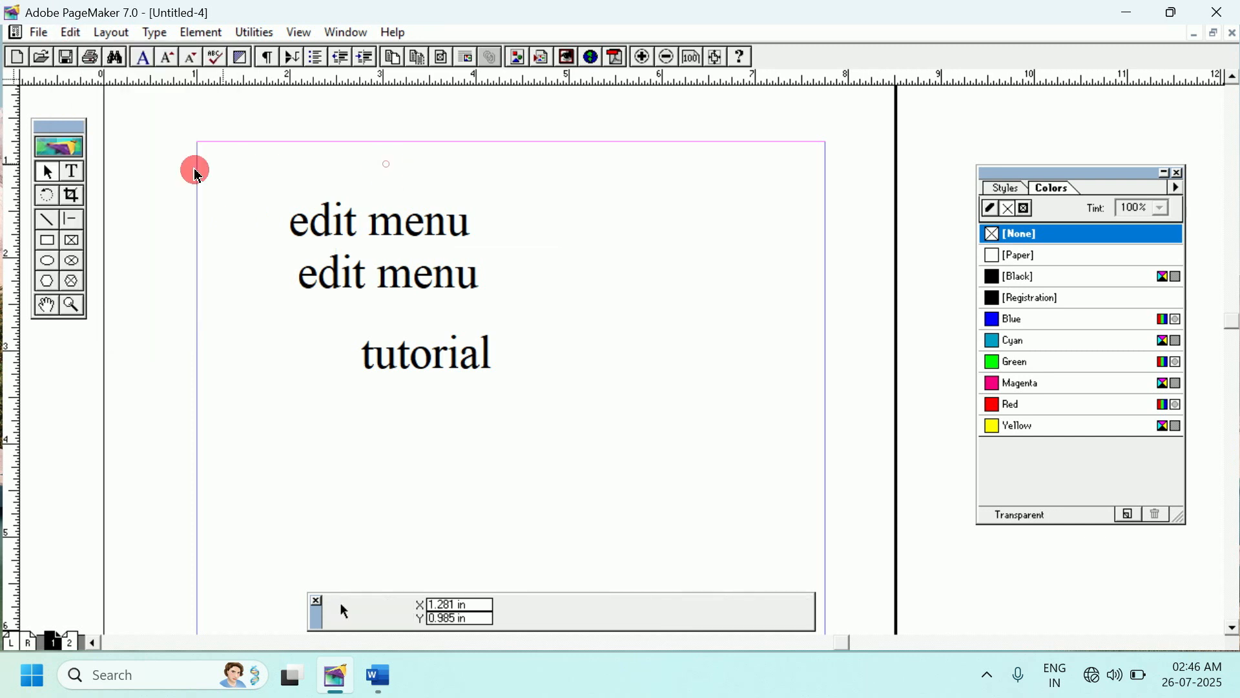
- Draw an ellipse about 2.67 by 0.98 in around the upper "edit menu" text and fill it with Magenta
click(49, 261)
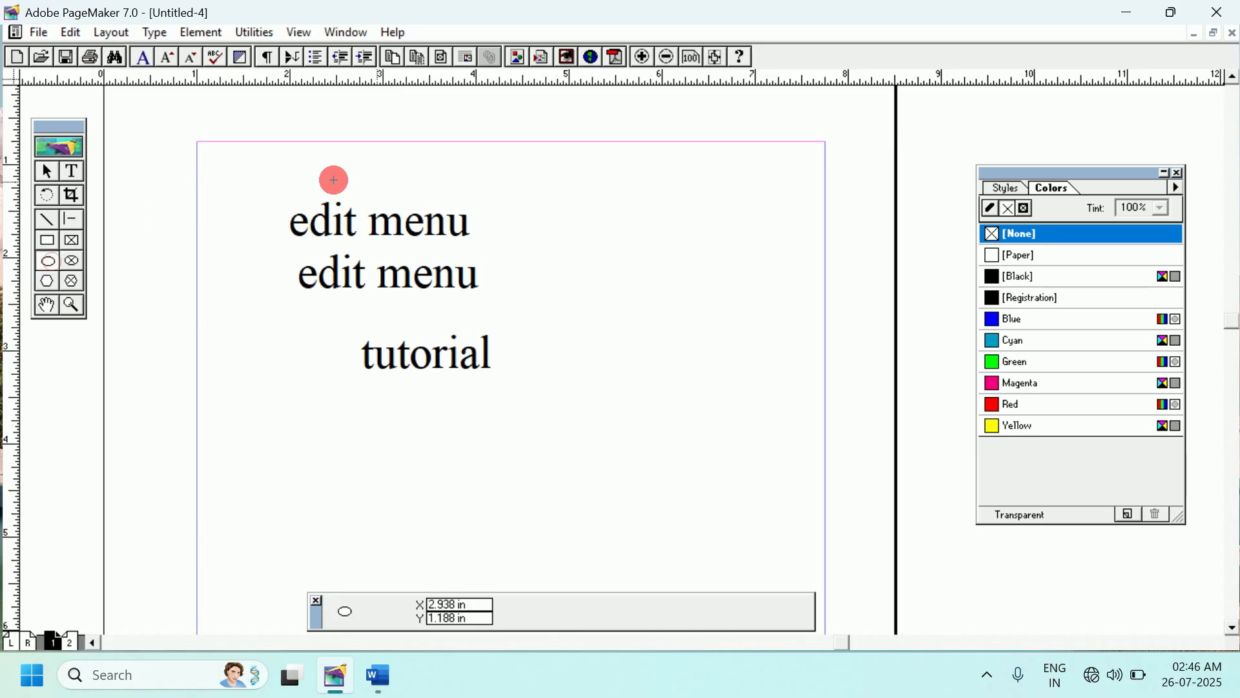
mouse_move(264, 164)
mouse_down()
mouse_move(460, 222)
mouse_move(511, 255)
mouse_up()
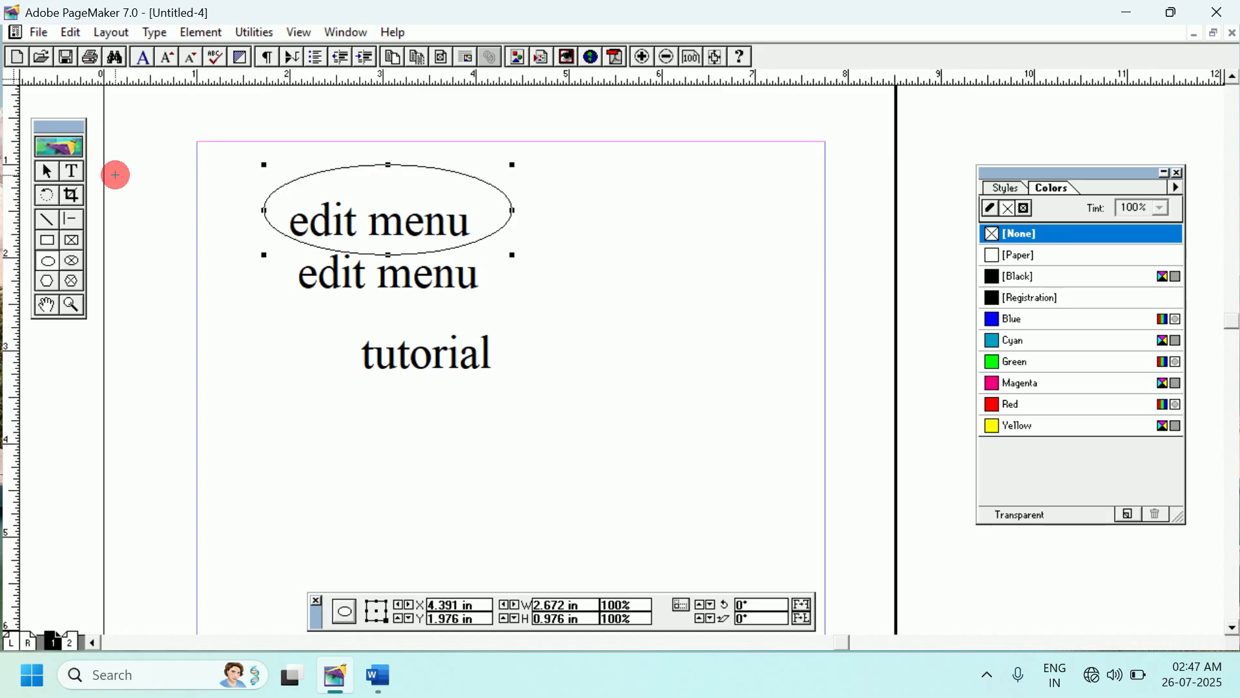
click(53, 171)
click(321, 169)
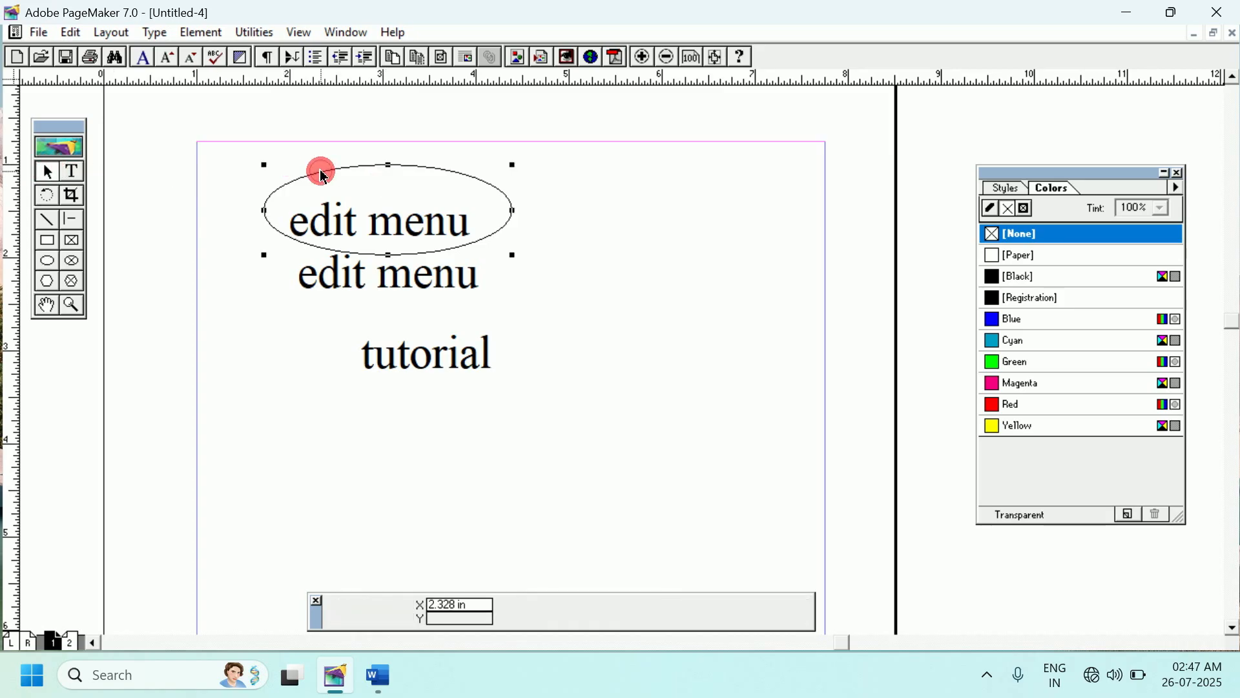
click(993, 388)
- Send the magenta ellipse behind the "edit menu" text and shift it slightly to X about 4.31 in, Y about 2 in
click(199, 33)
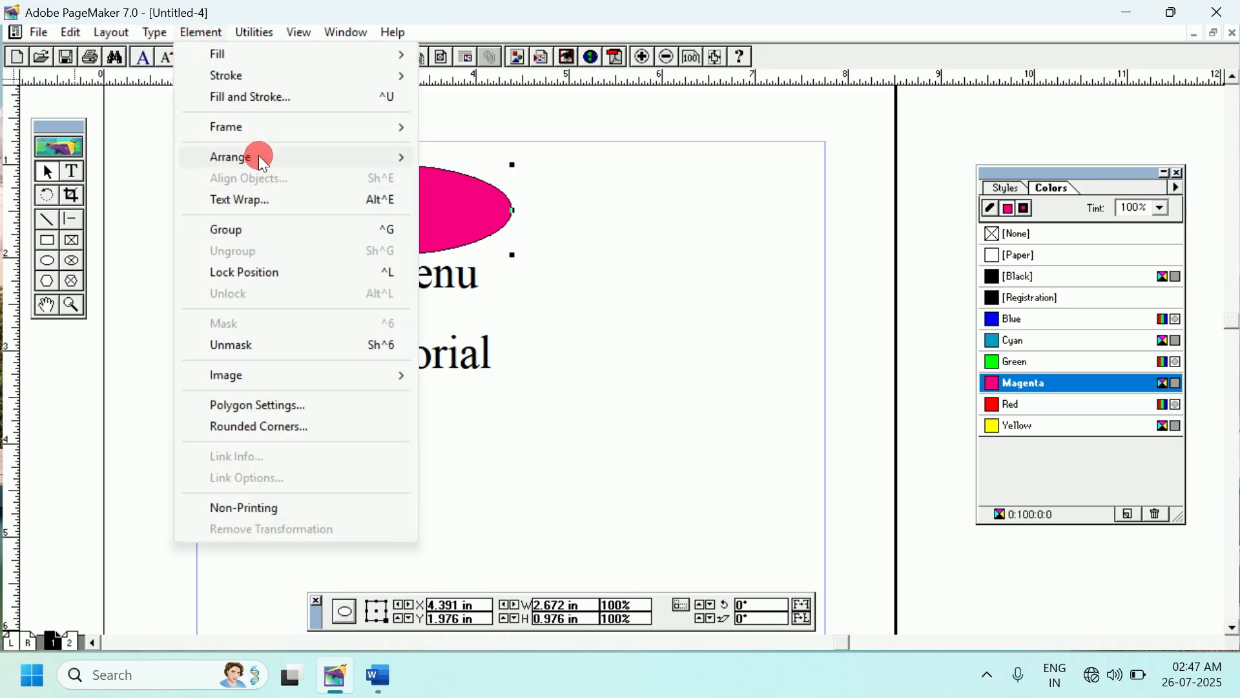
mouse_move(259, 158)
click(490, 222)
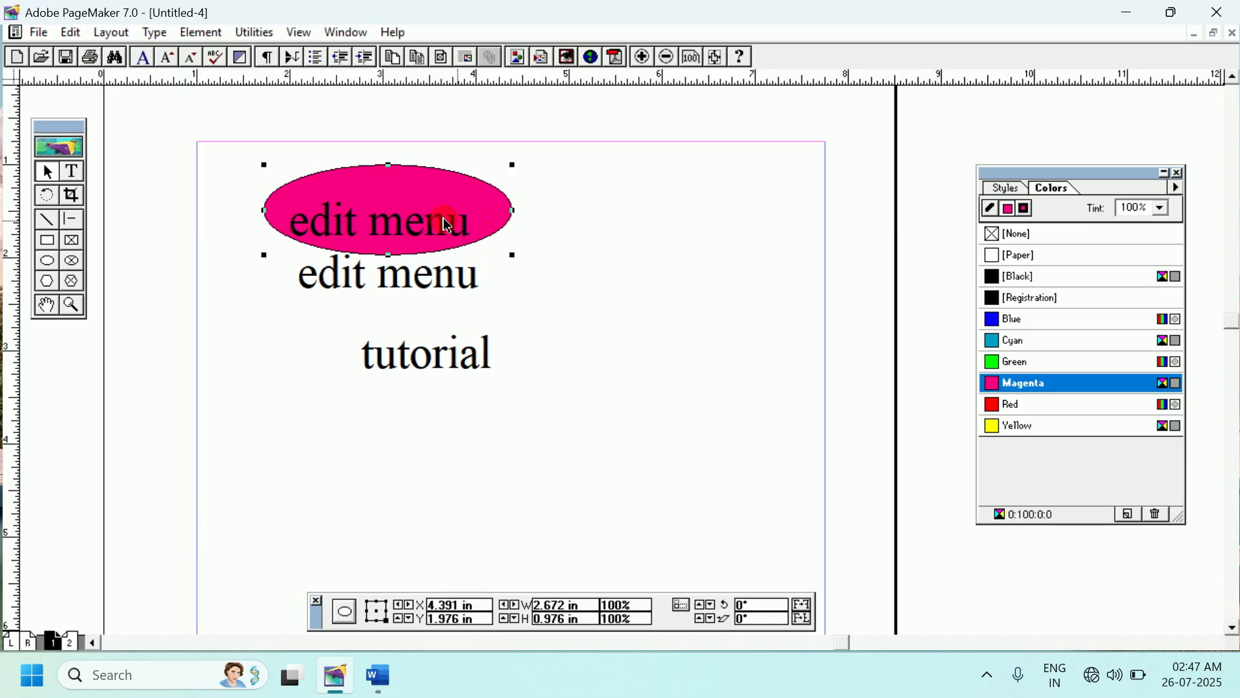
drag(421, 194, 413, 195)
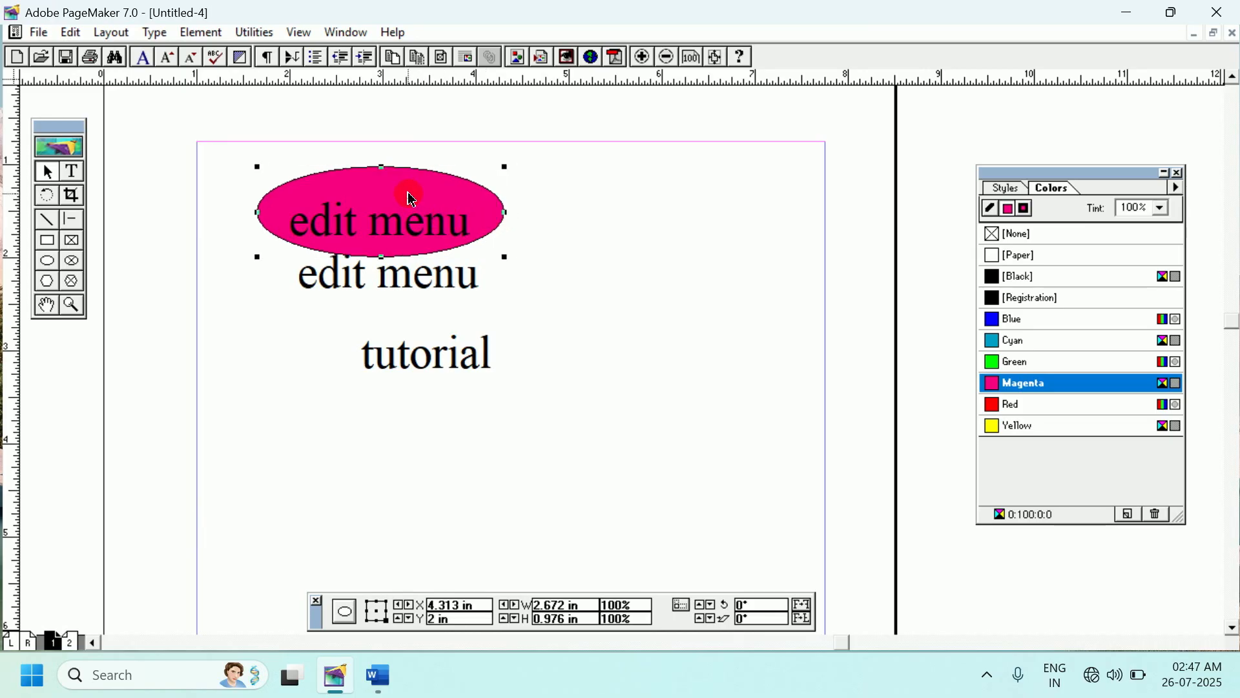
- Select the magenta ellipse together with its "edit menu" text and cut both from the page
click(235, 169)
click(328, 193)
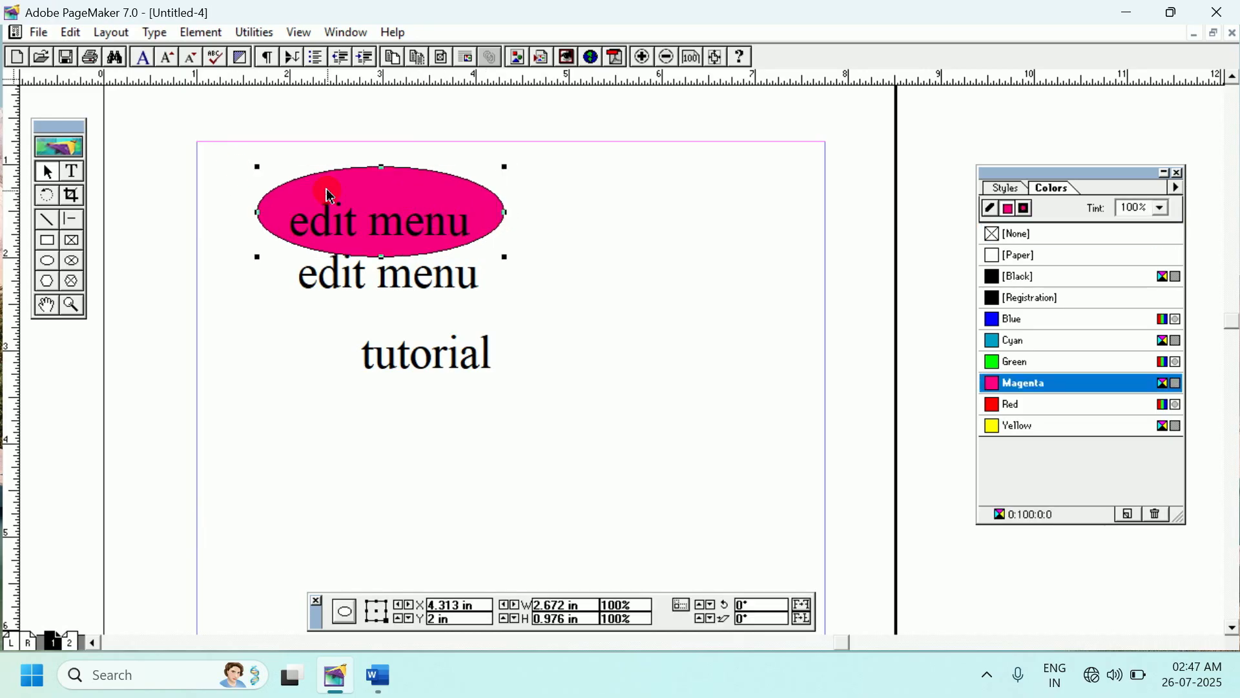
drag(166, 127, 602, 267)
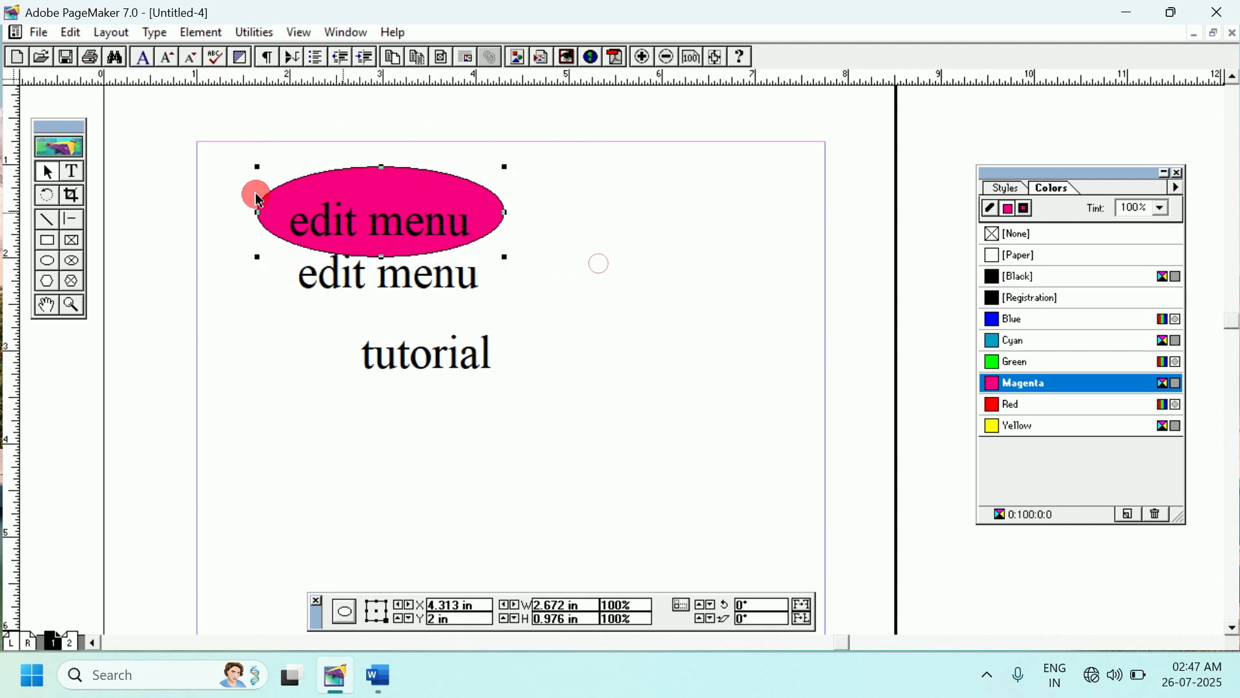
drag(157, 103, 714, 269)
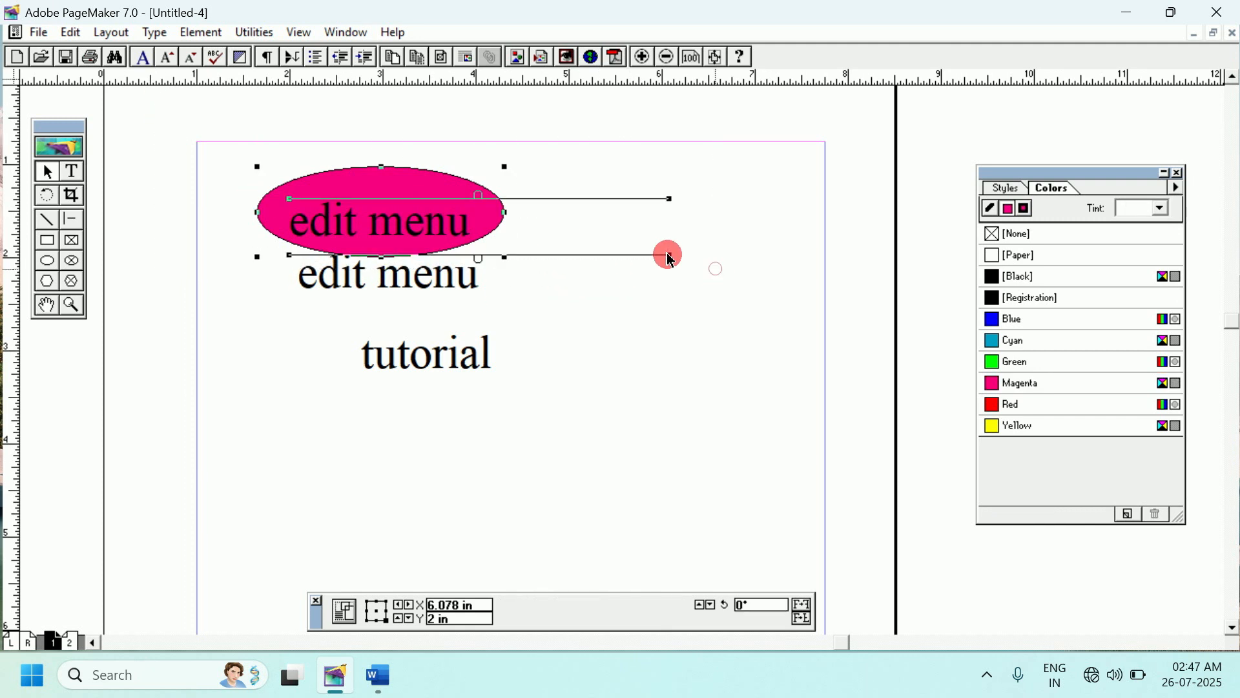
click(70, 33)
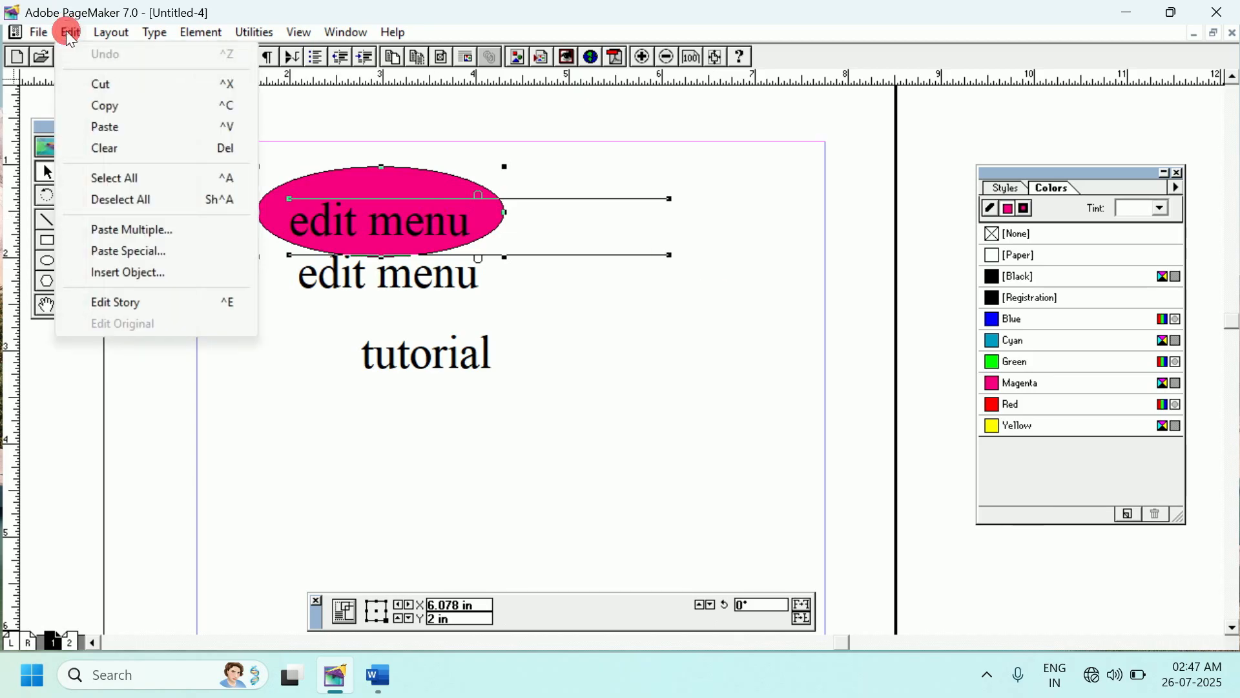
click(123, 84)
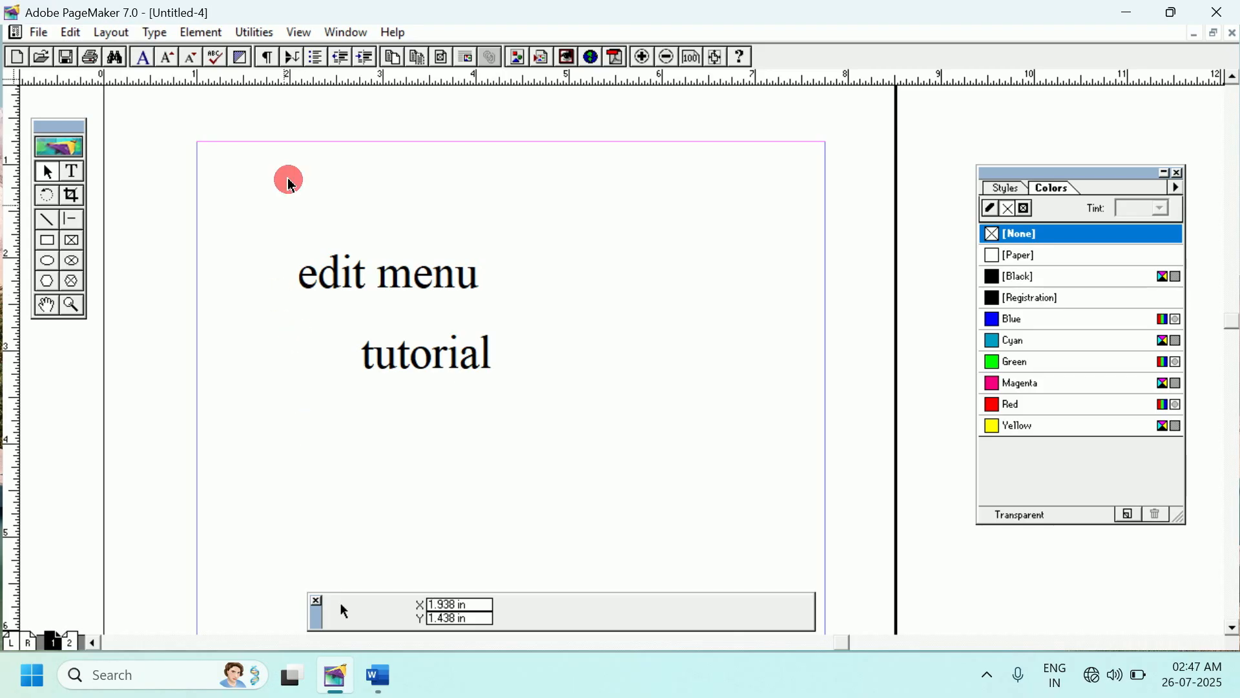
- Paste the cut ellipse and text back onto page 1 and raise the pasted "edit menu" text to the ellipse's middle
click(71, 32)
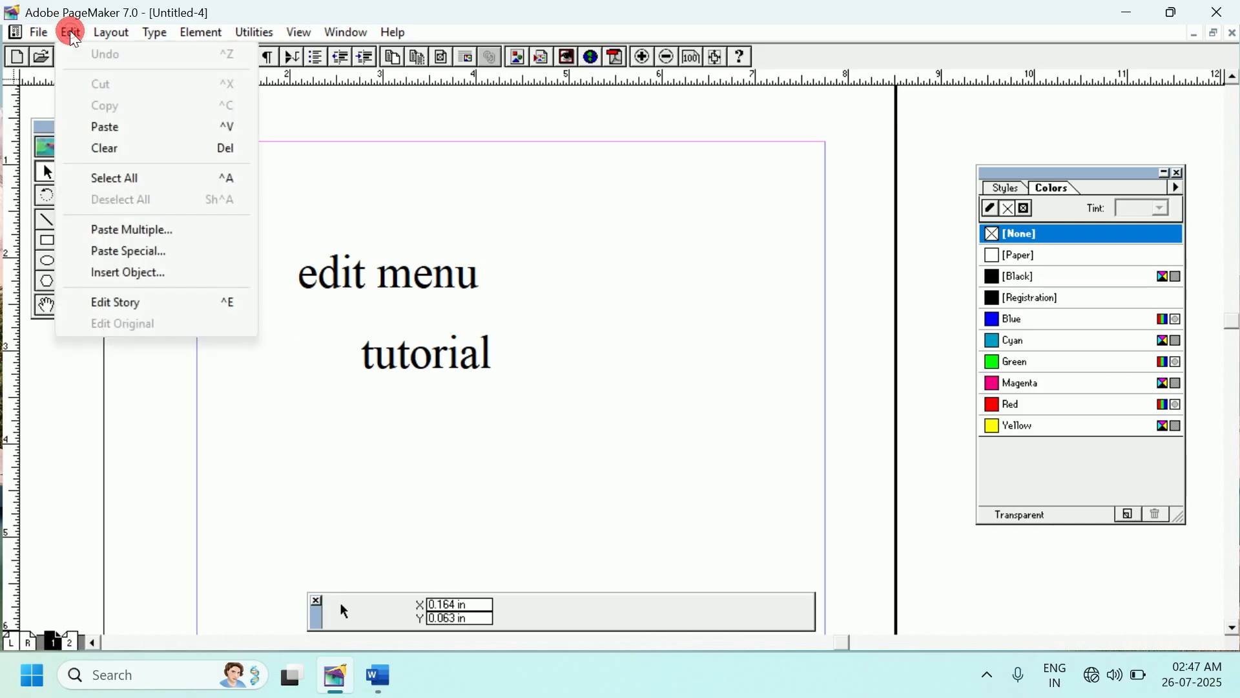
click(115, 126)
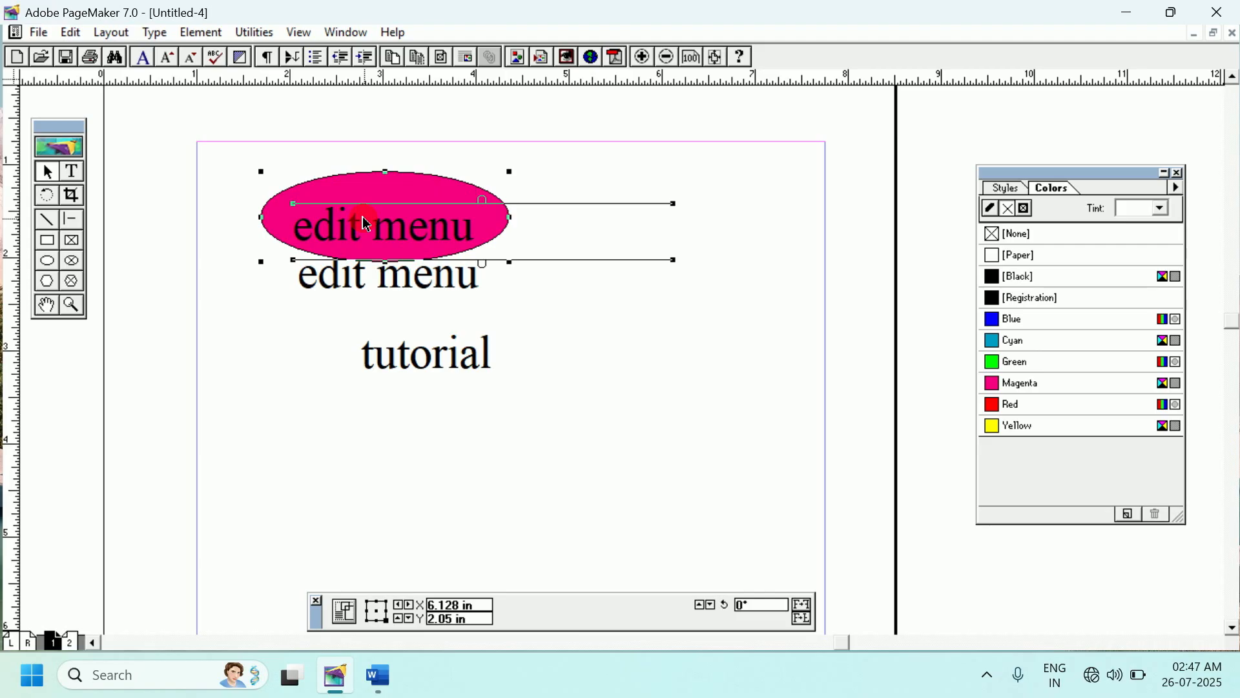
click(296, 330)
click(332, 221)
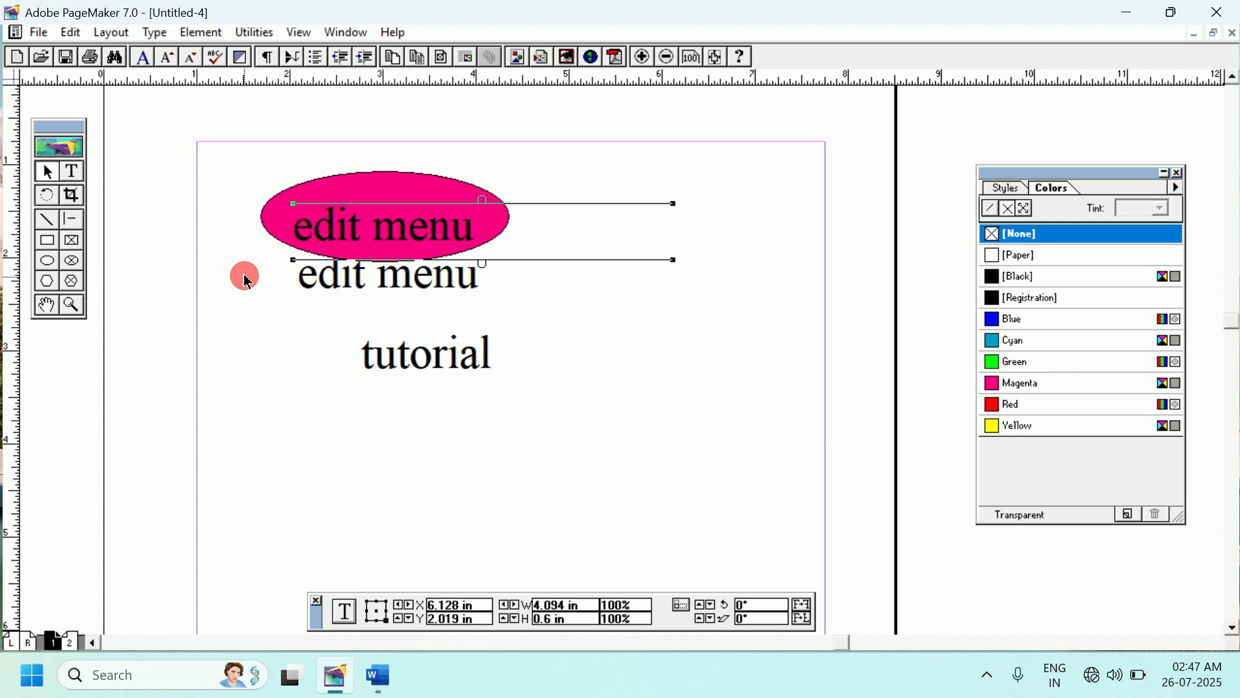
drag(416, 231, 416, 217)
click(303, 323)
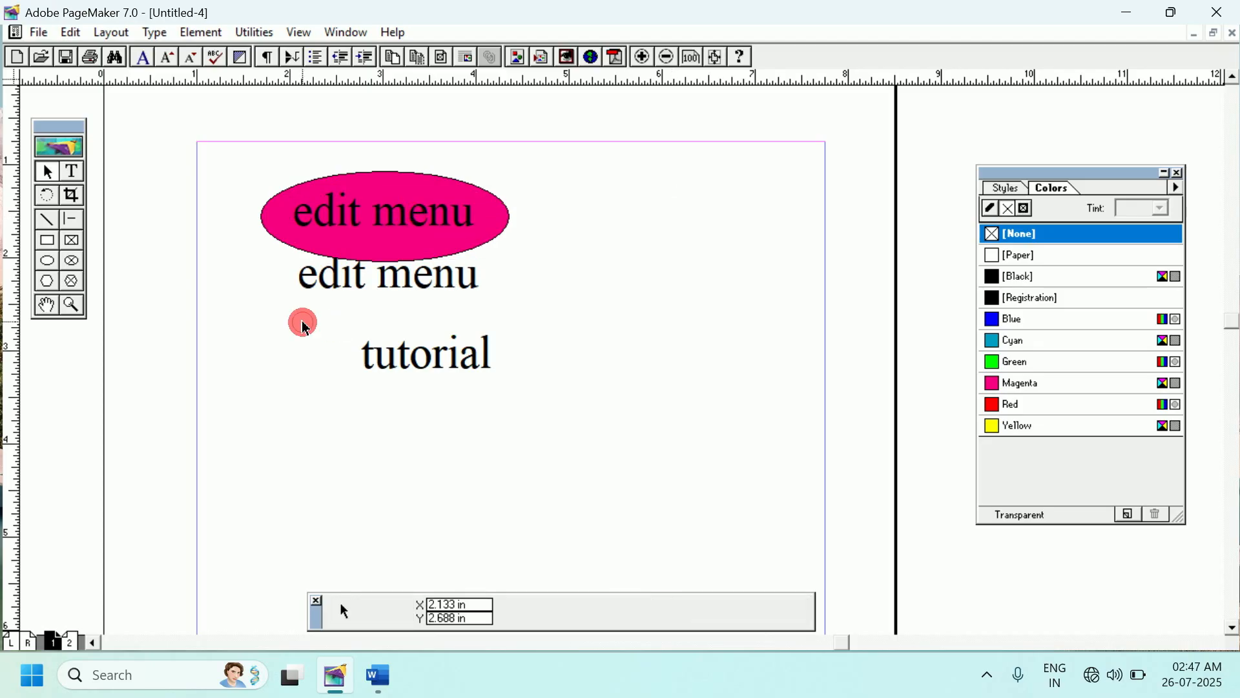
- Draw an unfilled rectangle to the right of the "tutorial" text and return to the Pointer tool
click(49, 239)
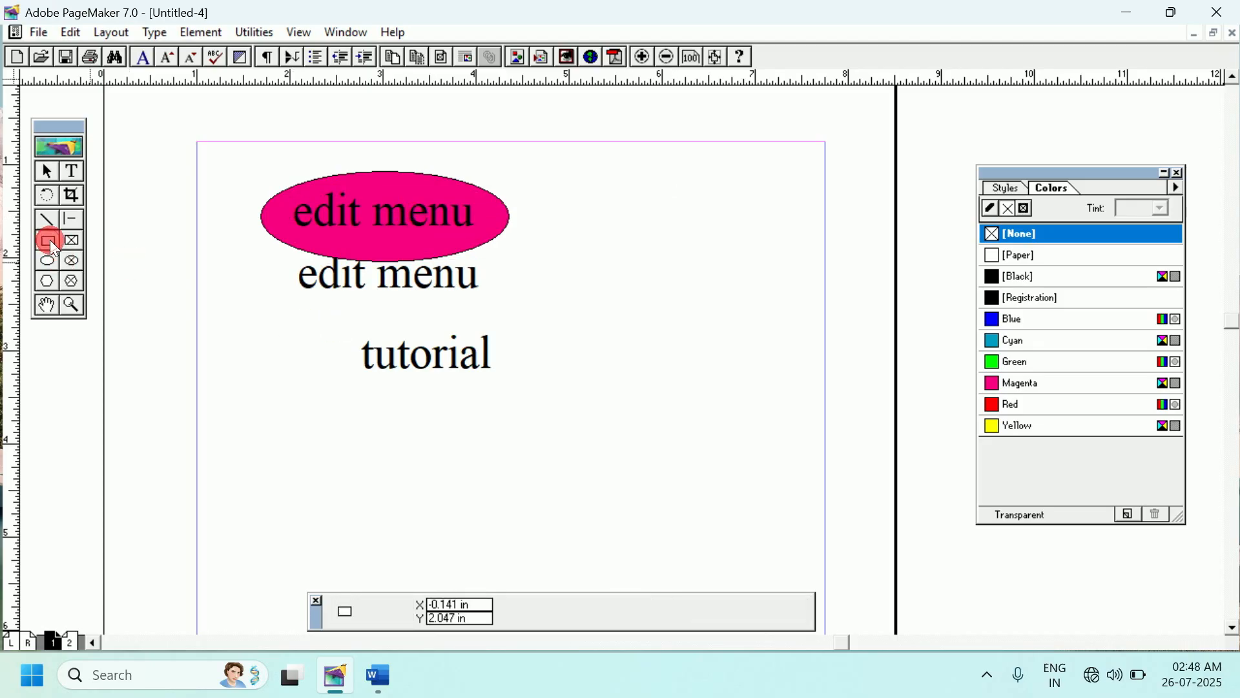
drag(577, 270, 721, 401)
click(143, 156)
click(71, 170)
click(43, 163)
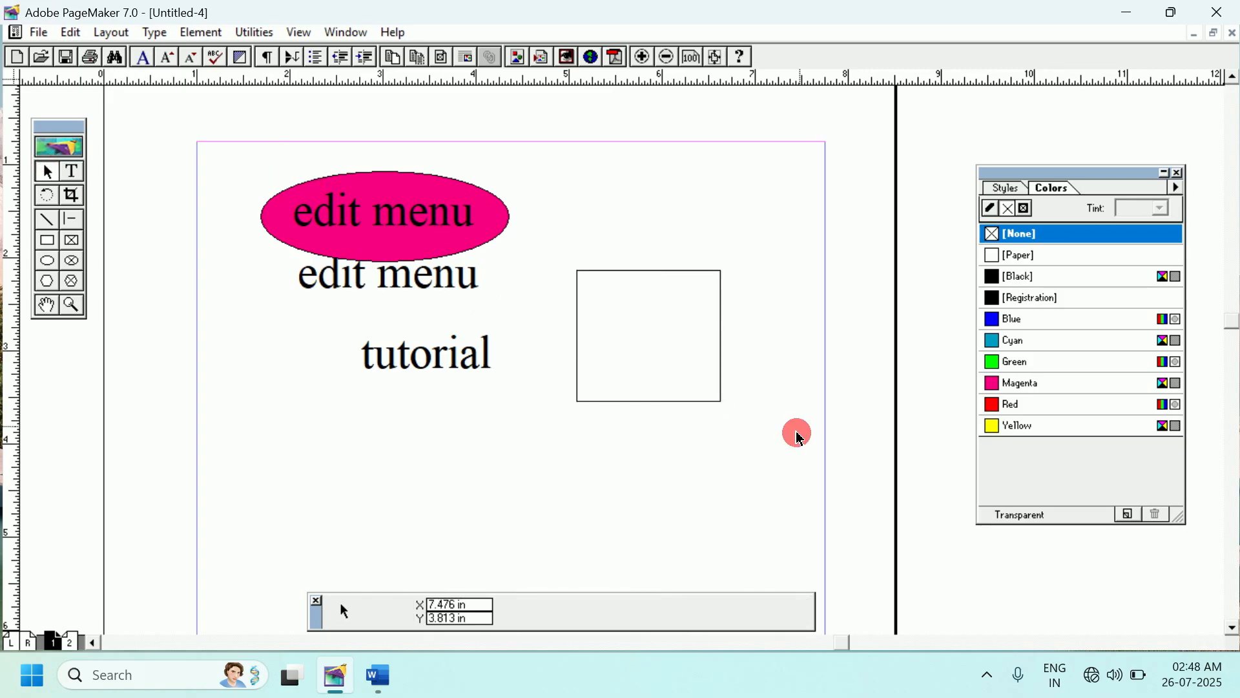
- Select all objects on page 1 and move them together to X about 6.46 in, Y about 3.57 in
drag(780, 450, 838, 482)
click(186, 134)
click(710, 217)
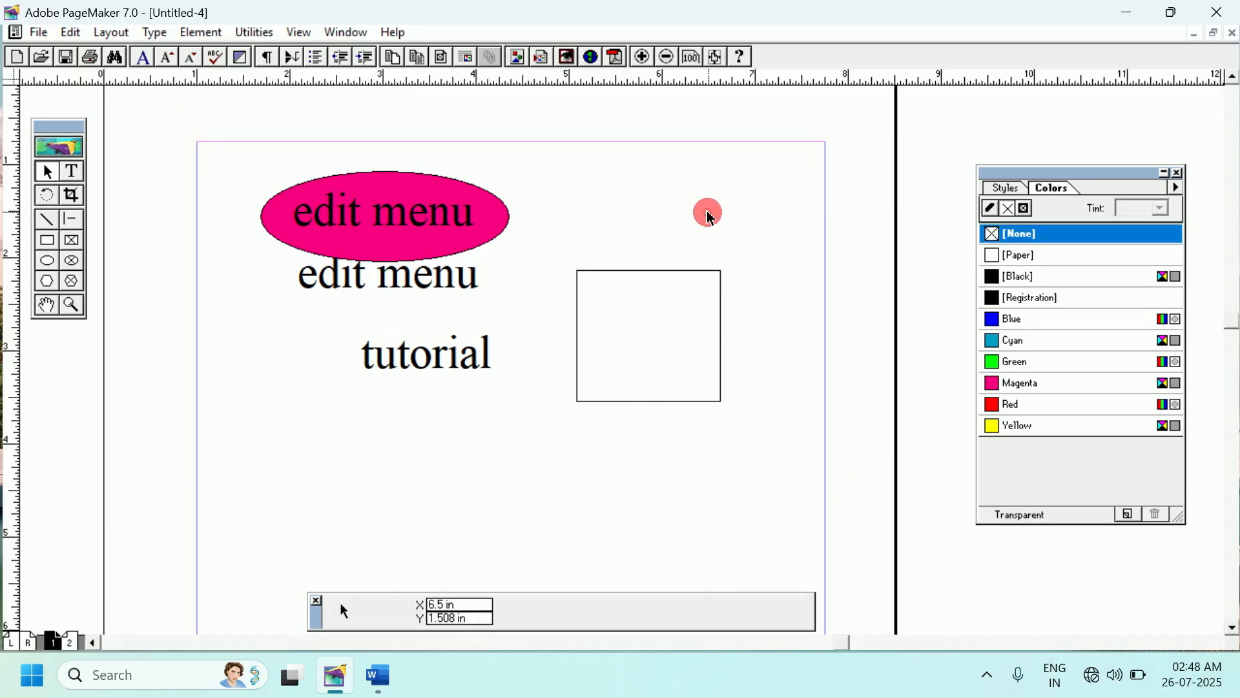
key(ctrl+a)
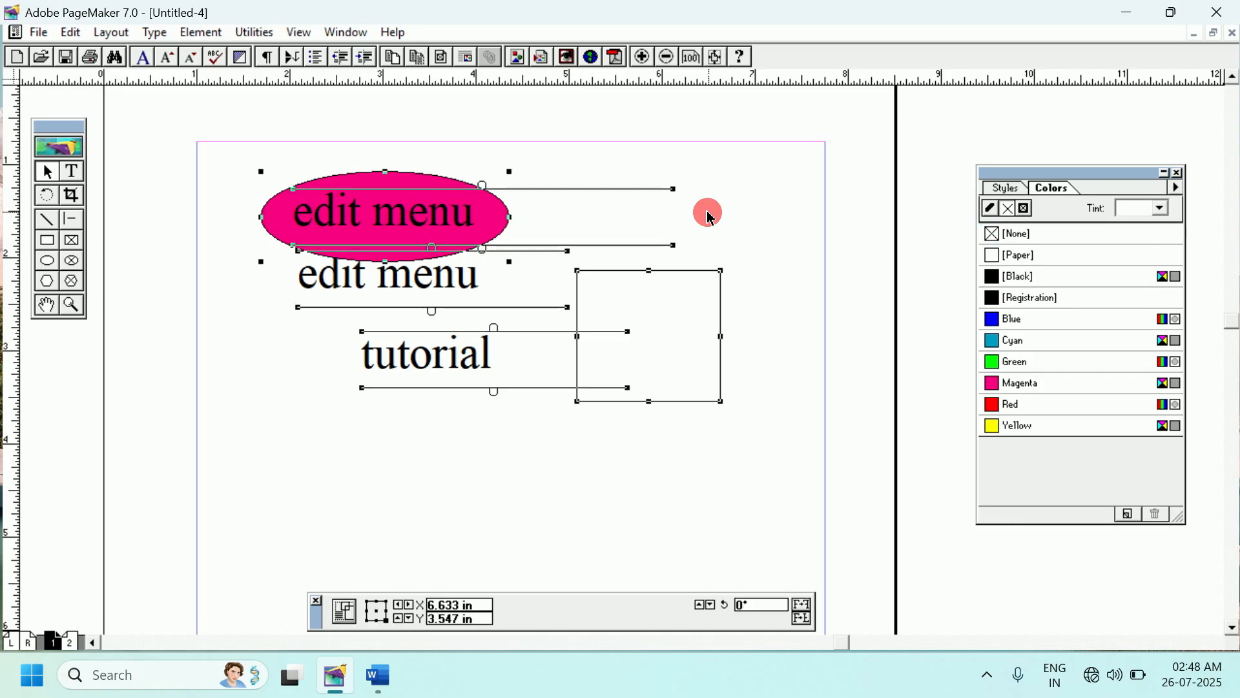
click(191, 148)
click(69, 29)
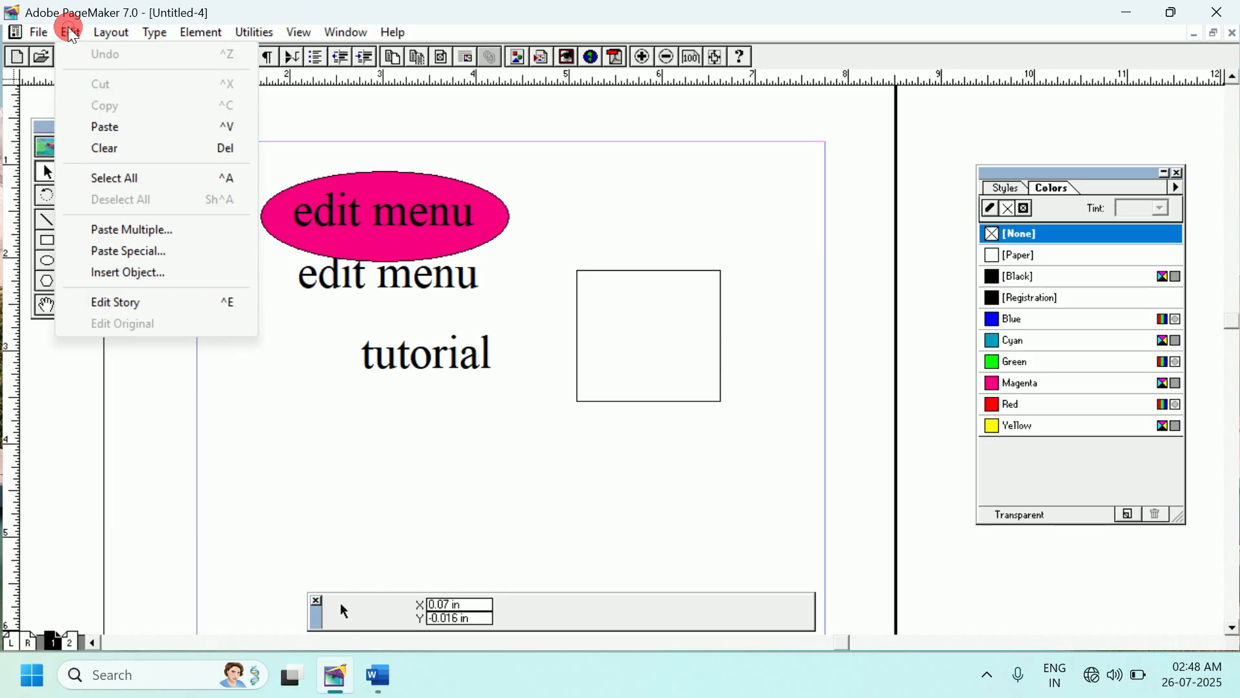
click(150, 180)
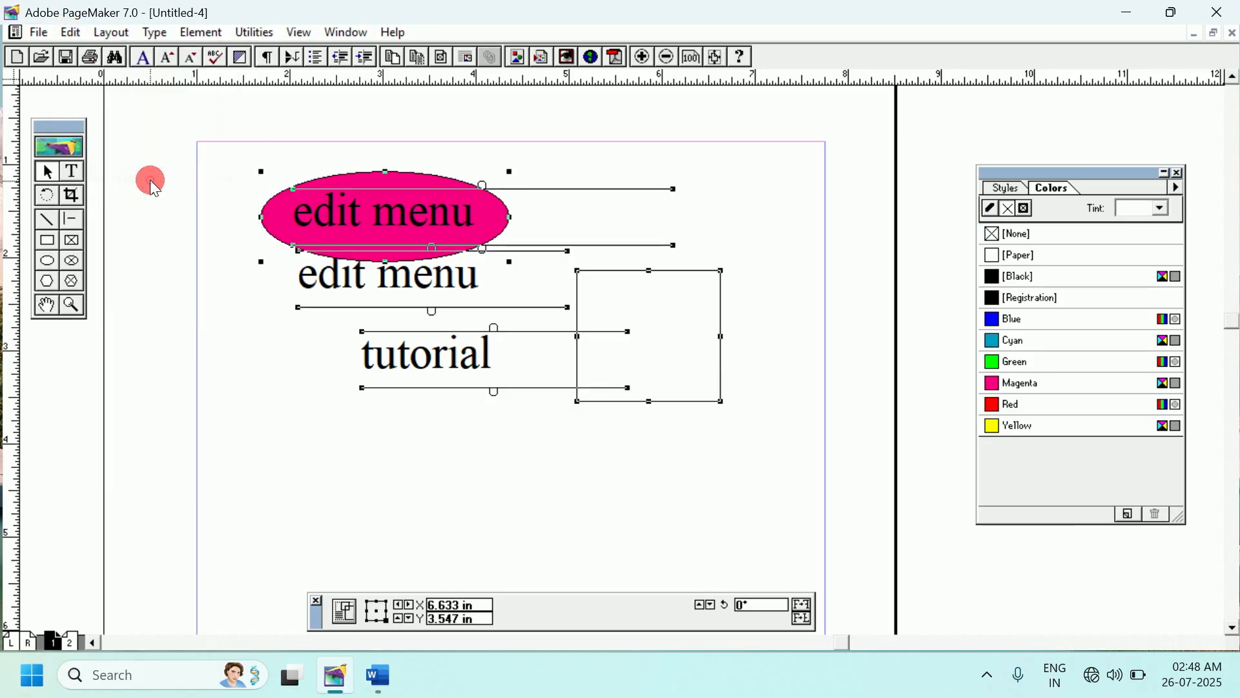
mouse_move(339, 235)
mouse_down()
mouse_move(321, 312)
mouse_move(336, 220)
mouse_up()
- Cut all the selected objects, paste them back onto page 1, and move them to X about 6.52 in, Y about 3.67 in
click(72, 32)
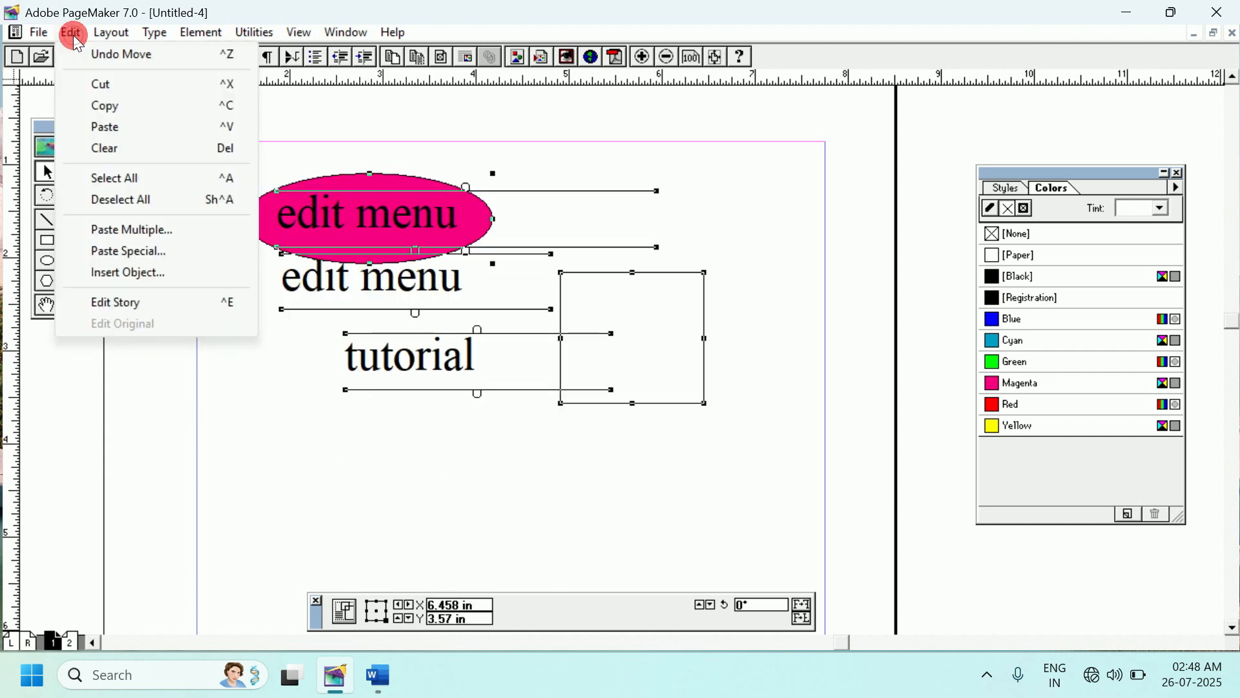
click(97, 84)
click(72, 32)
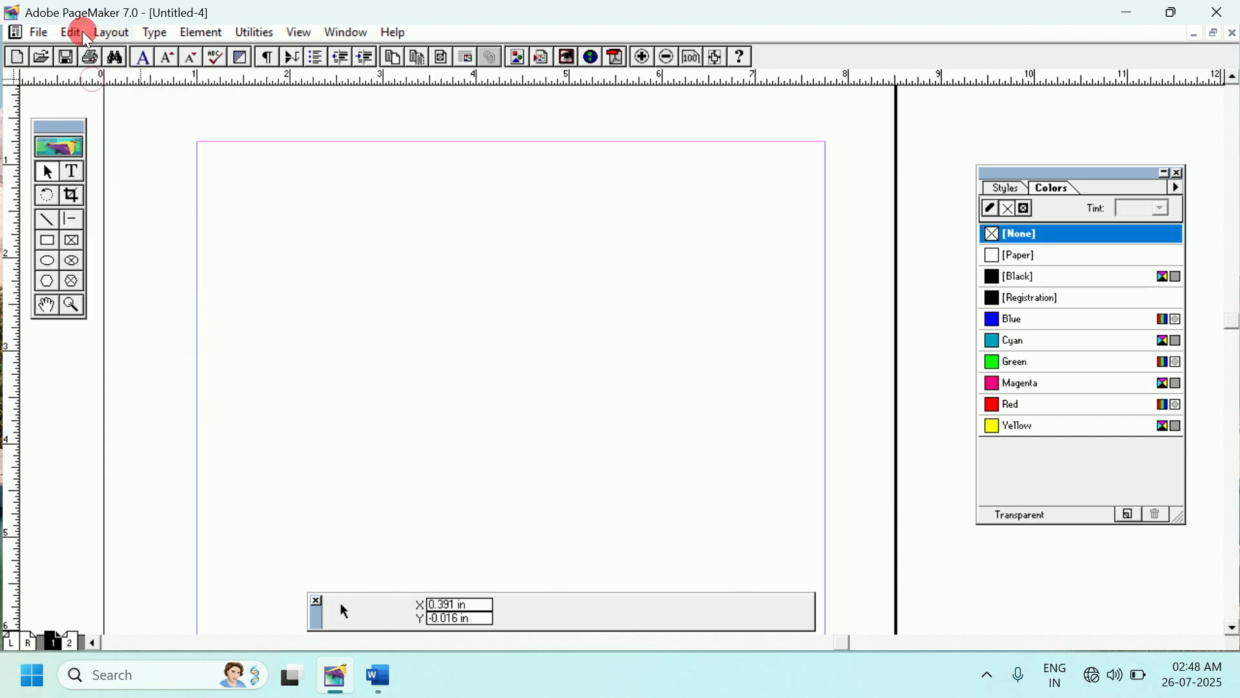
click(103, 126)
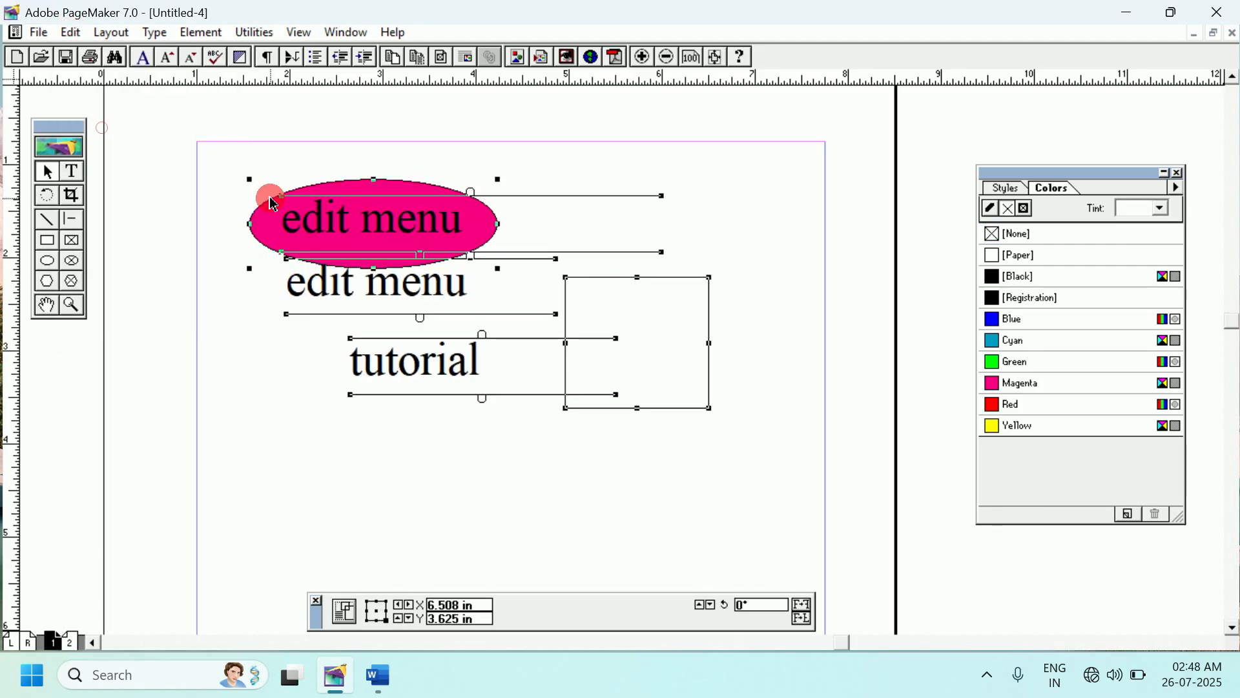
drag(314, 281, 312, 224)
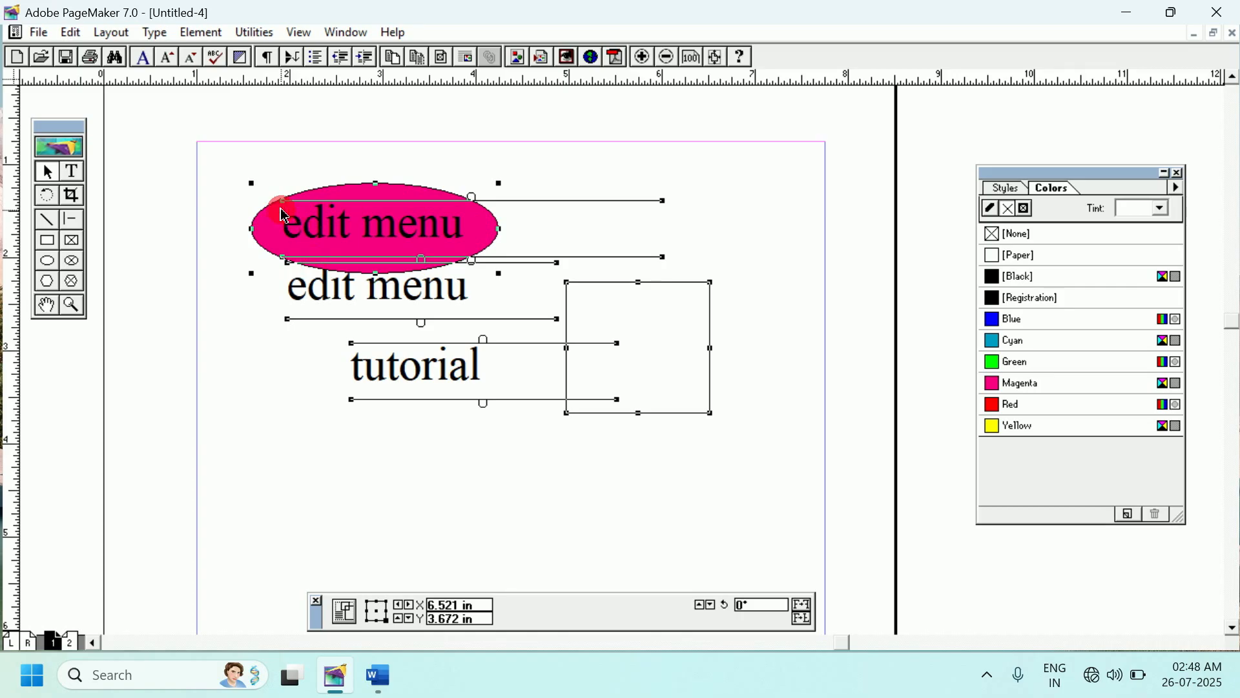
click(266, 359)
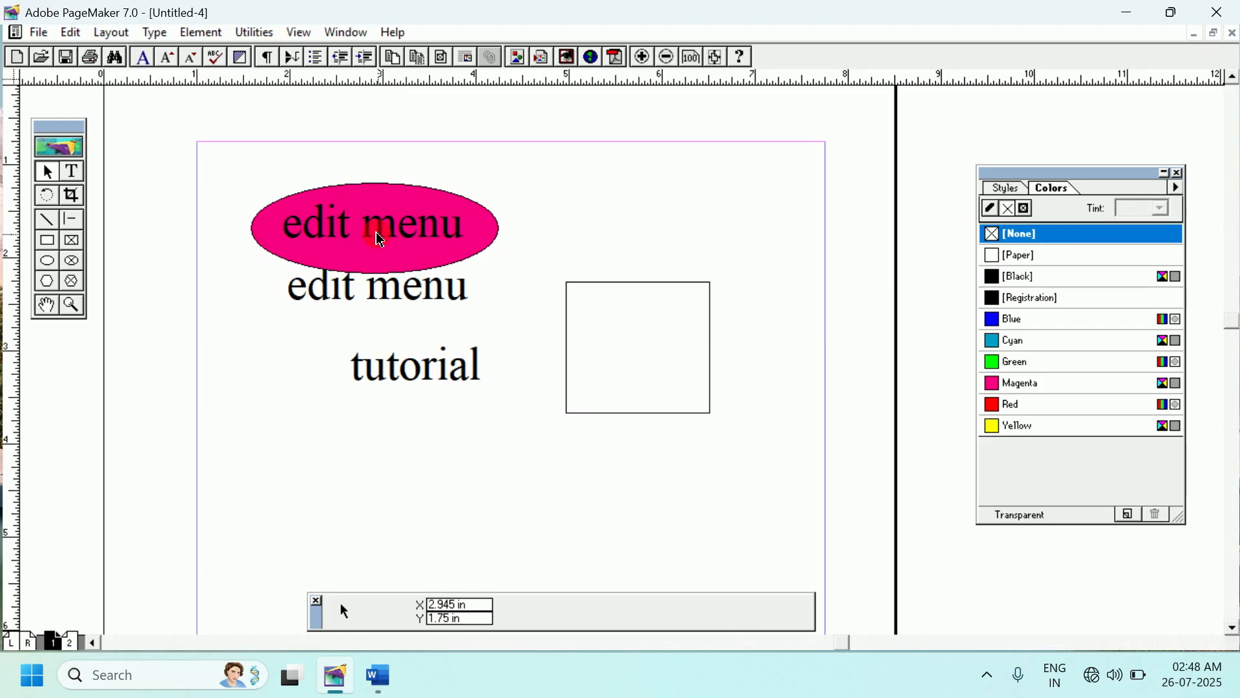
- Try selecting the ellipse and texts individually and with selection marquees, and deselect them
click(311, 231)
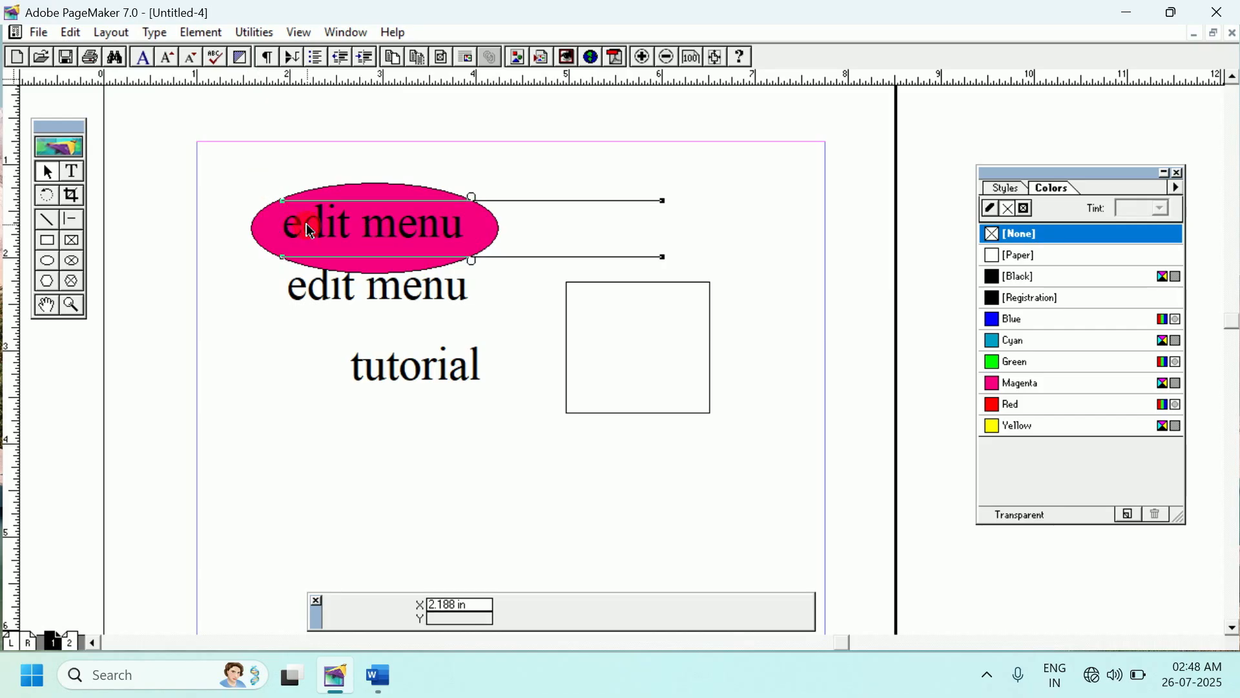
ctrl+click(277, 223)
click(148, 142)
drag(148, 142, 514, 284)
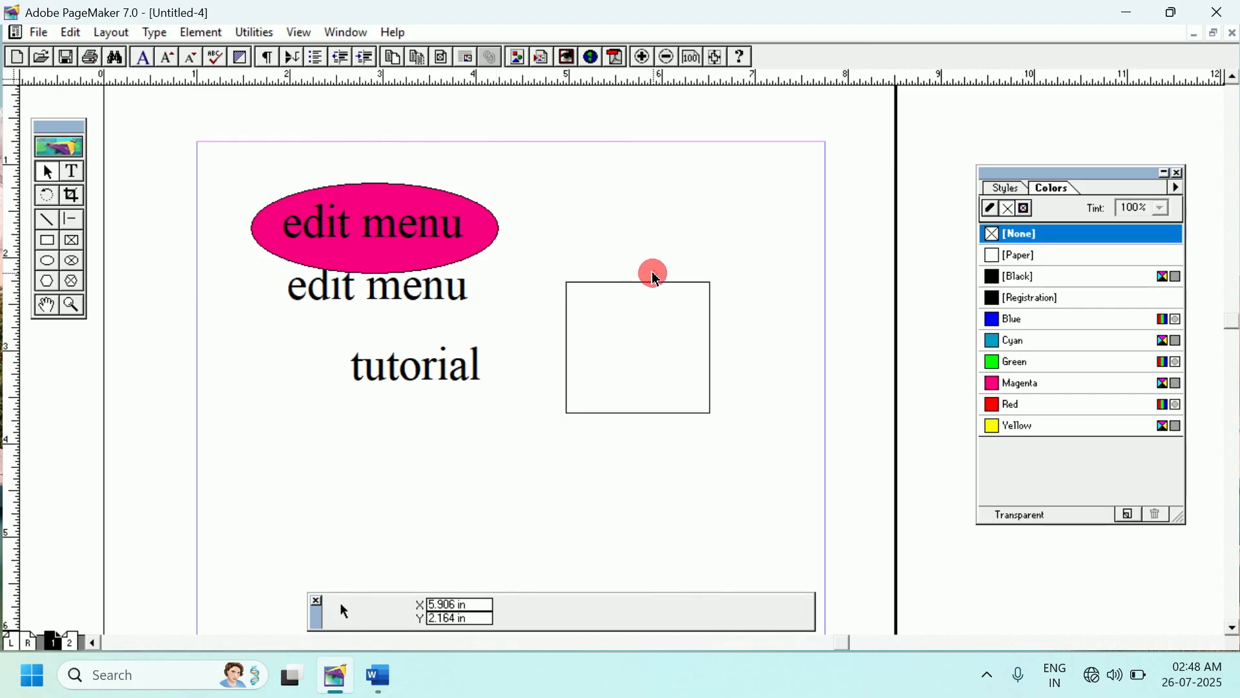
drag(155, 117, 766, 288)
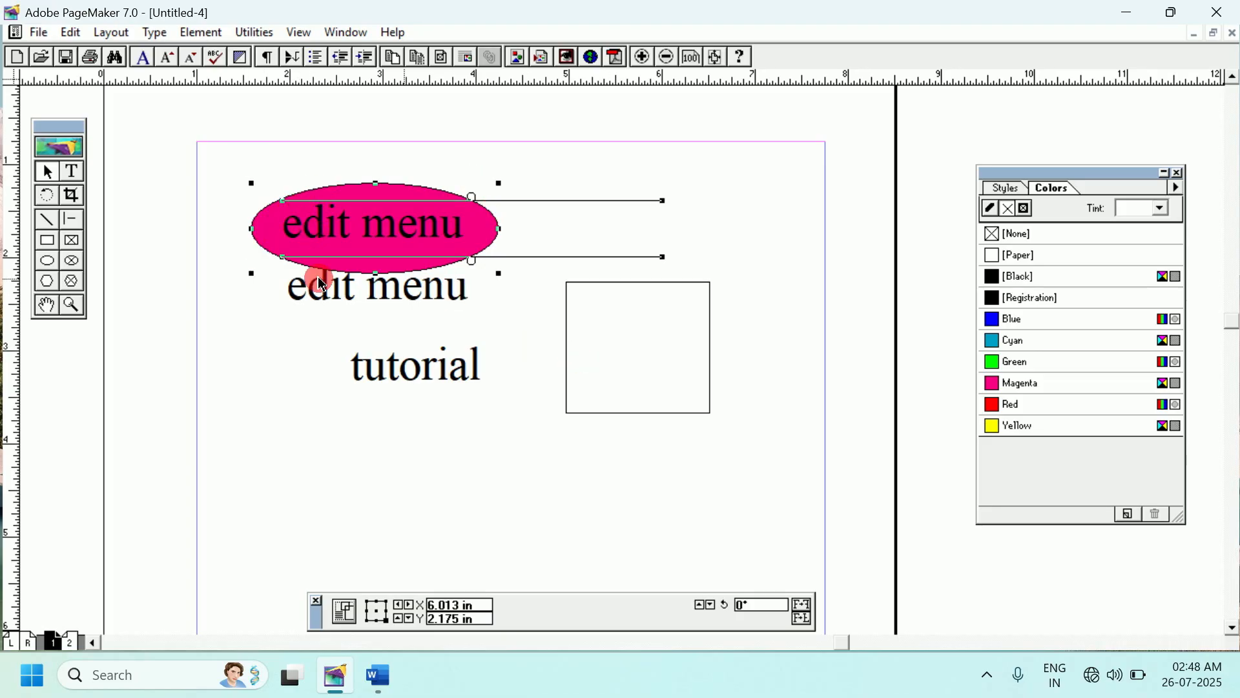
click(253, 314)
- Group all objects on page 1 and move the group to X about 6.46 in, Y about 3.61 in
click(71, 32)
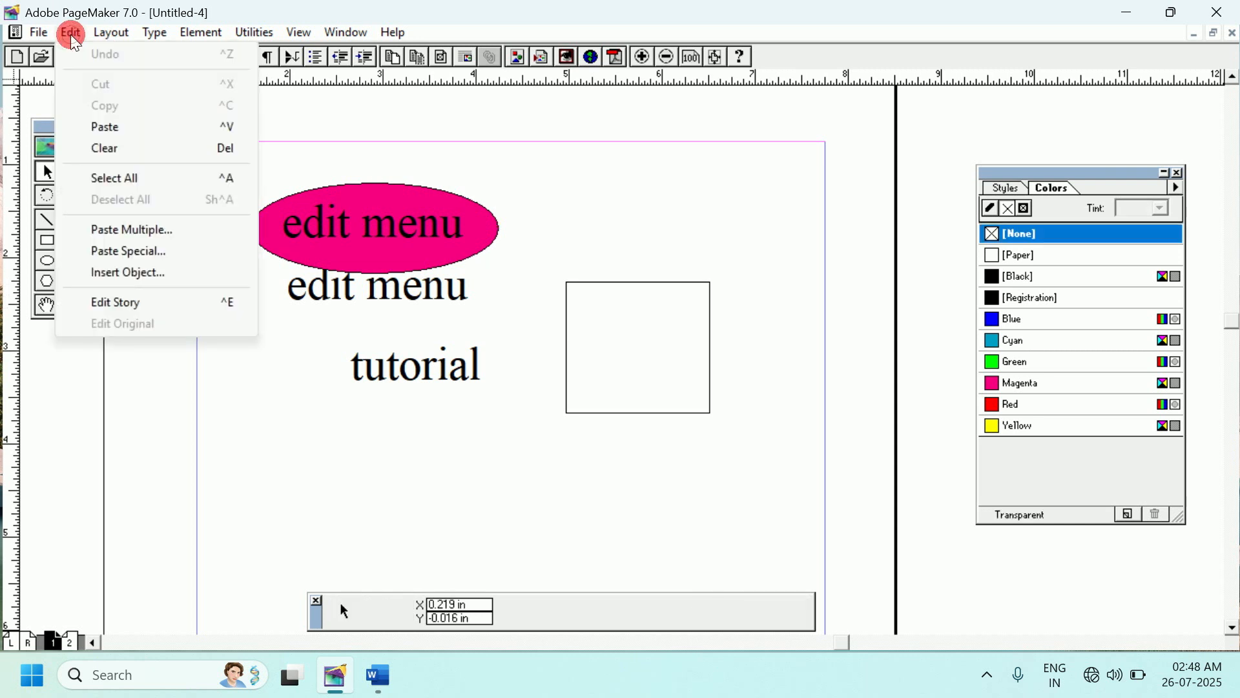
click(133, 176)
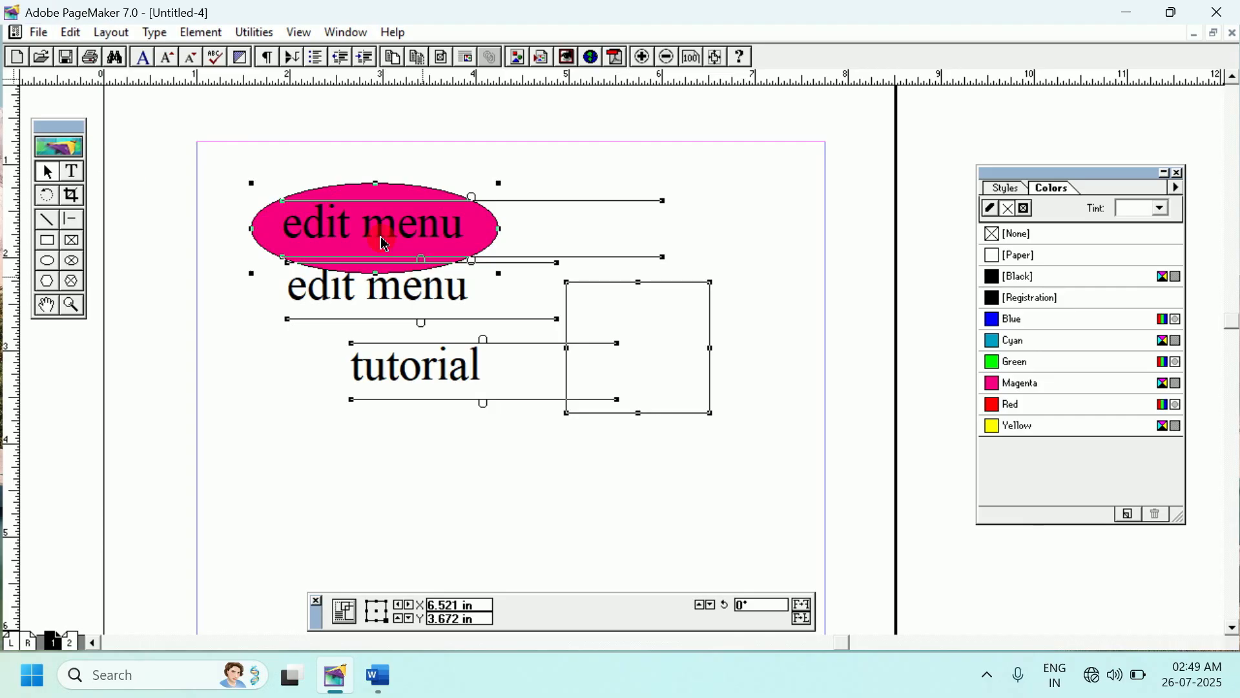
click(192, 33)
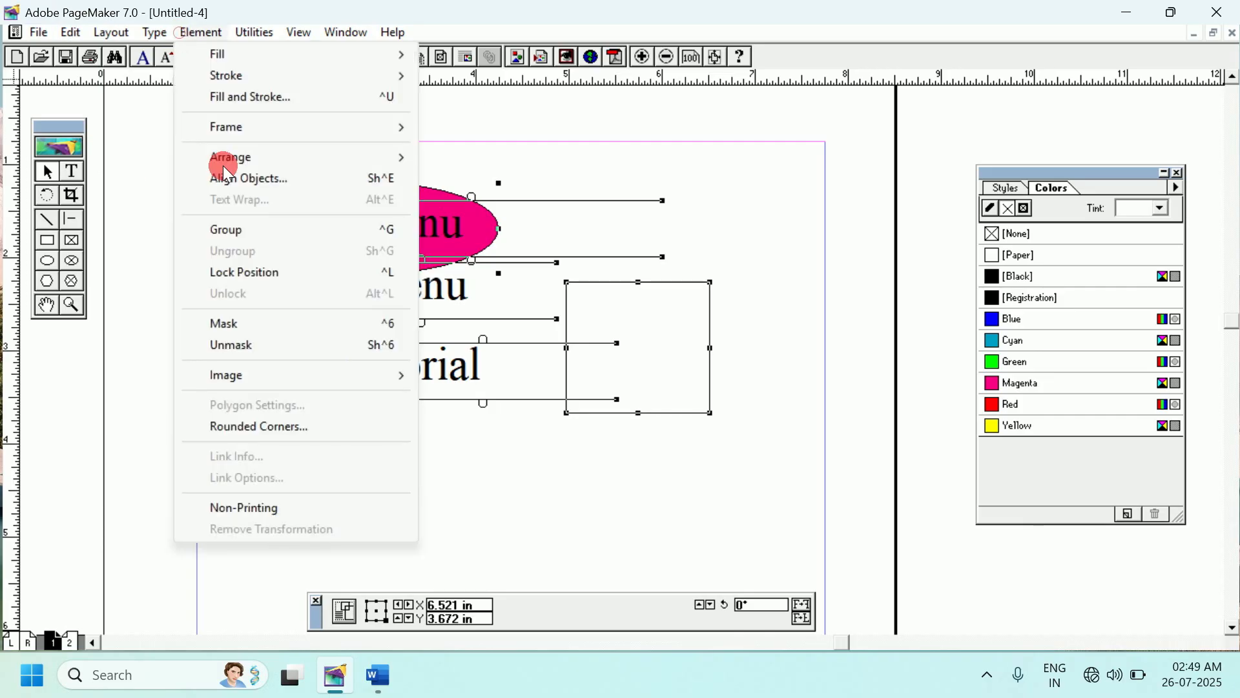
click(222, 233)
drag(405, 270, 370, 258)
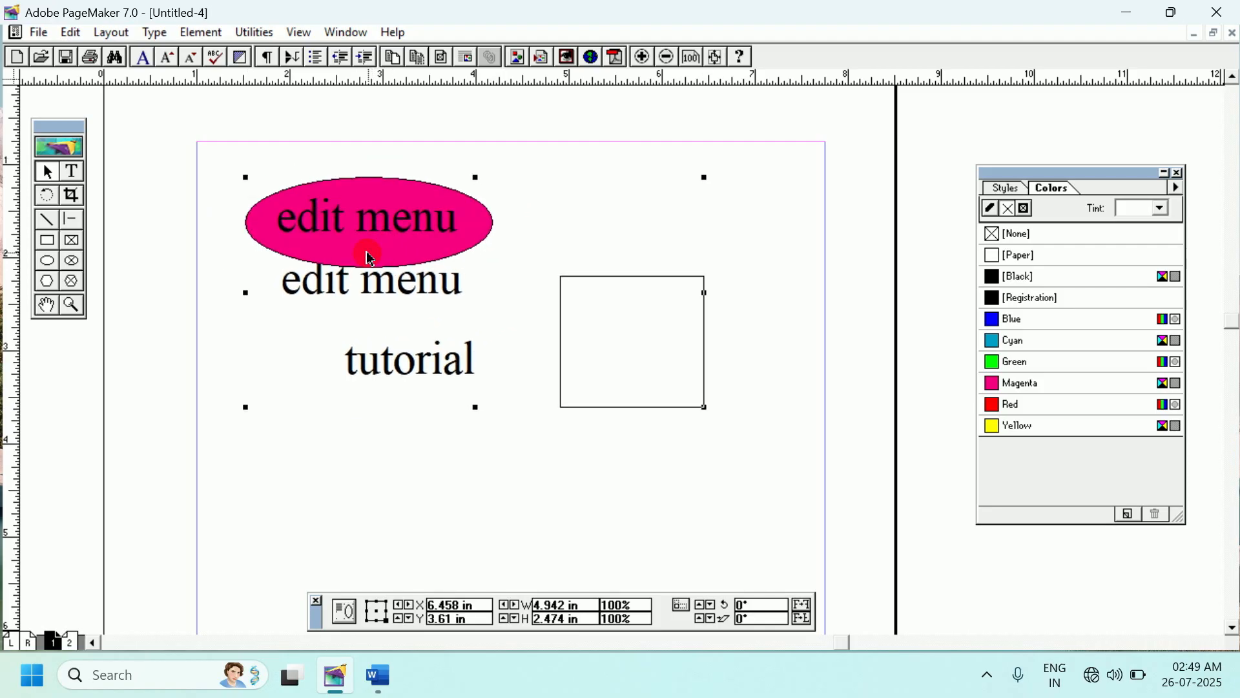
- Undo the group's last move, reposition it at X about 6.48 in, Y about 3.41 in, and ungroup its objects
click(72, 33)
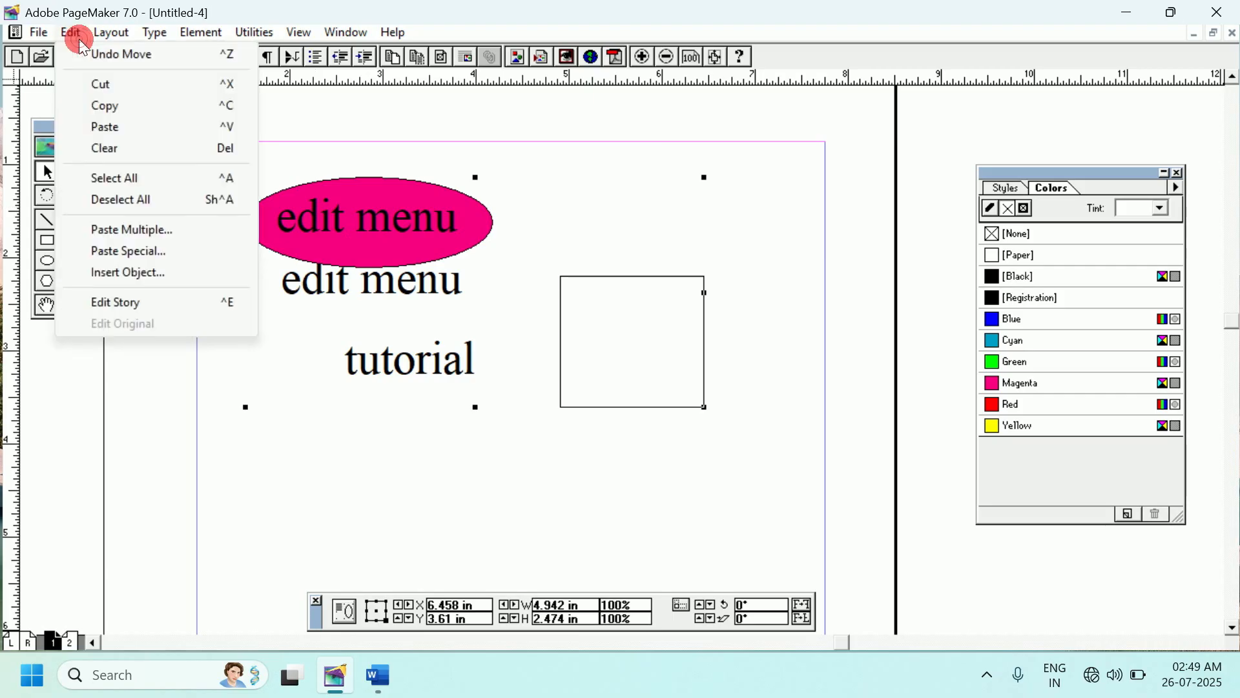
click(126, 55)
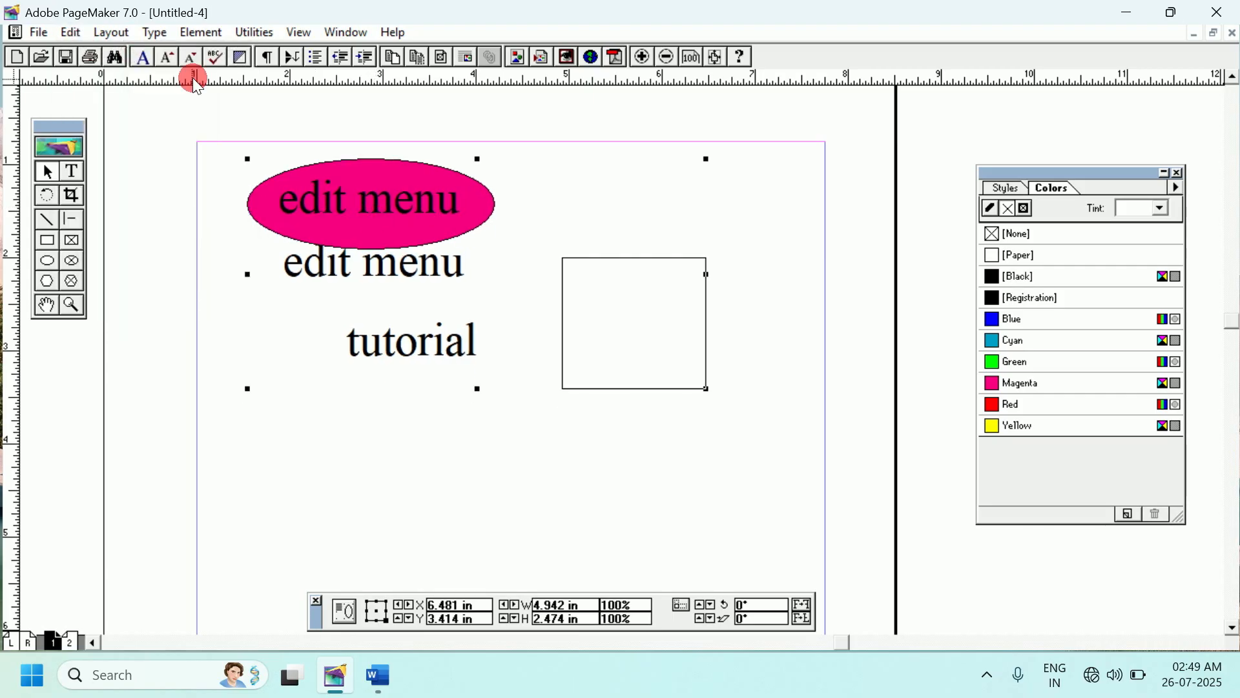
click(197, 32)
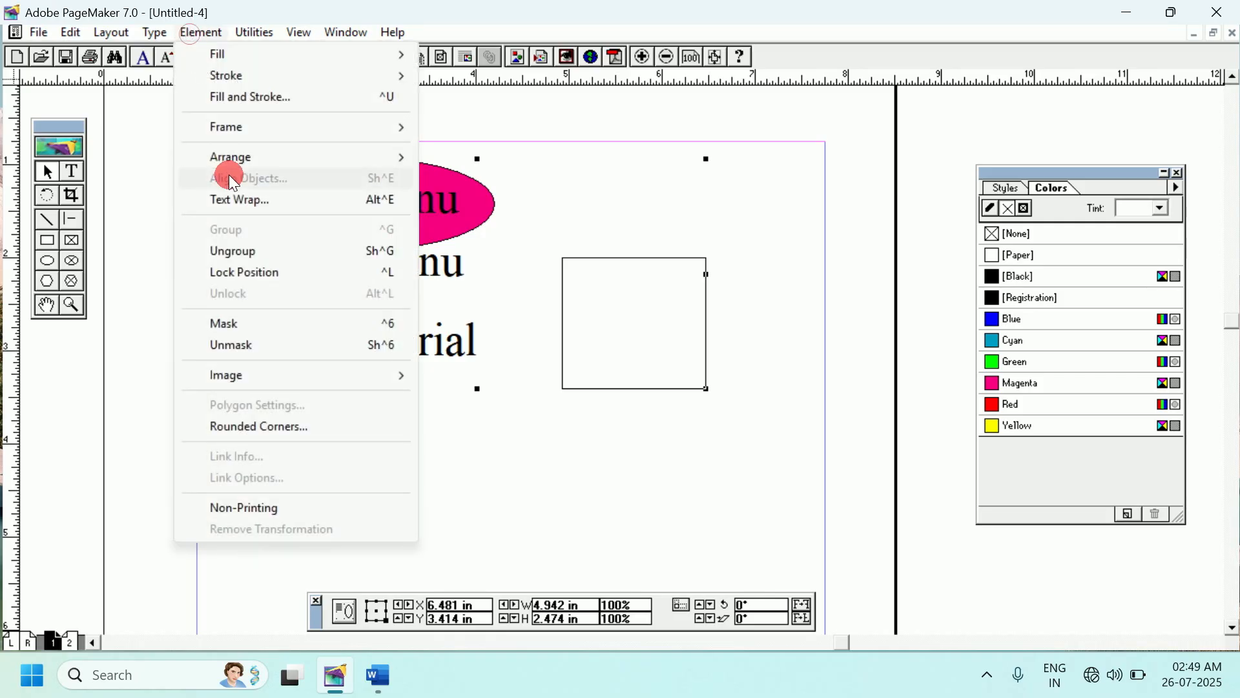
click(235, 250)
click(224, 296)
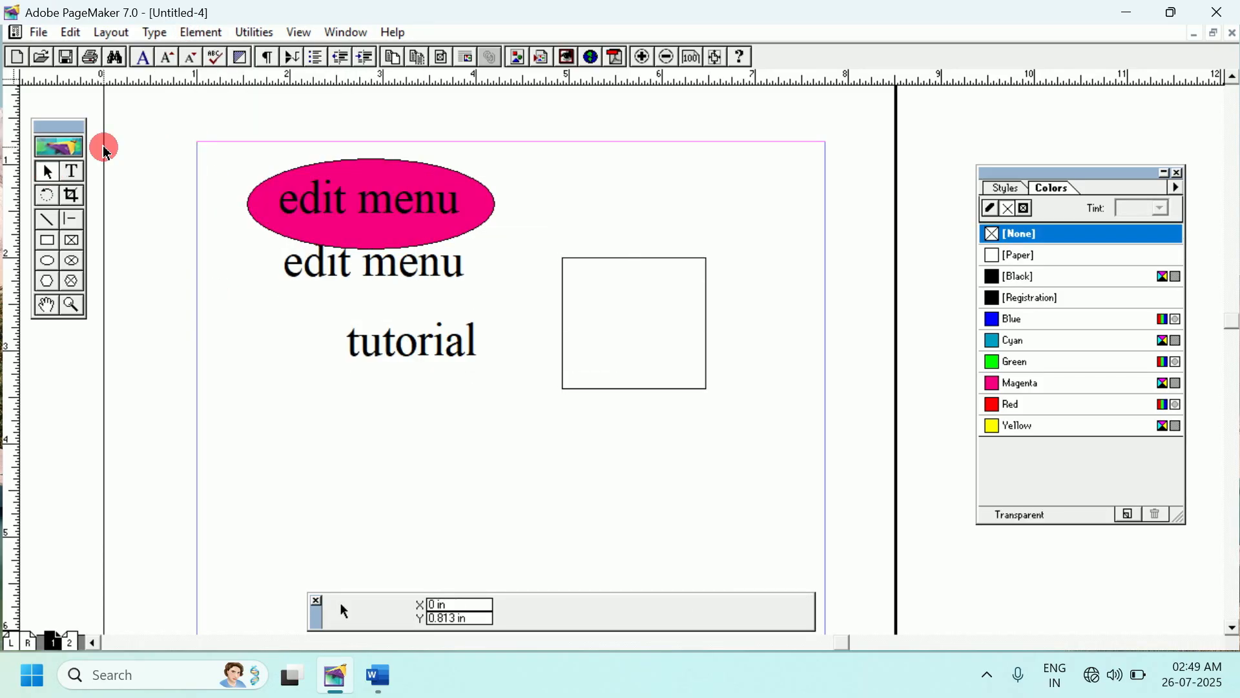
- Select all objects on page 1 with Select All and release them with Deselect All
drag(134, 114, 724, 479)
click(186, 190)
click(71, 32)
click(111, 187)
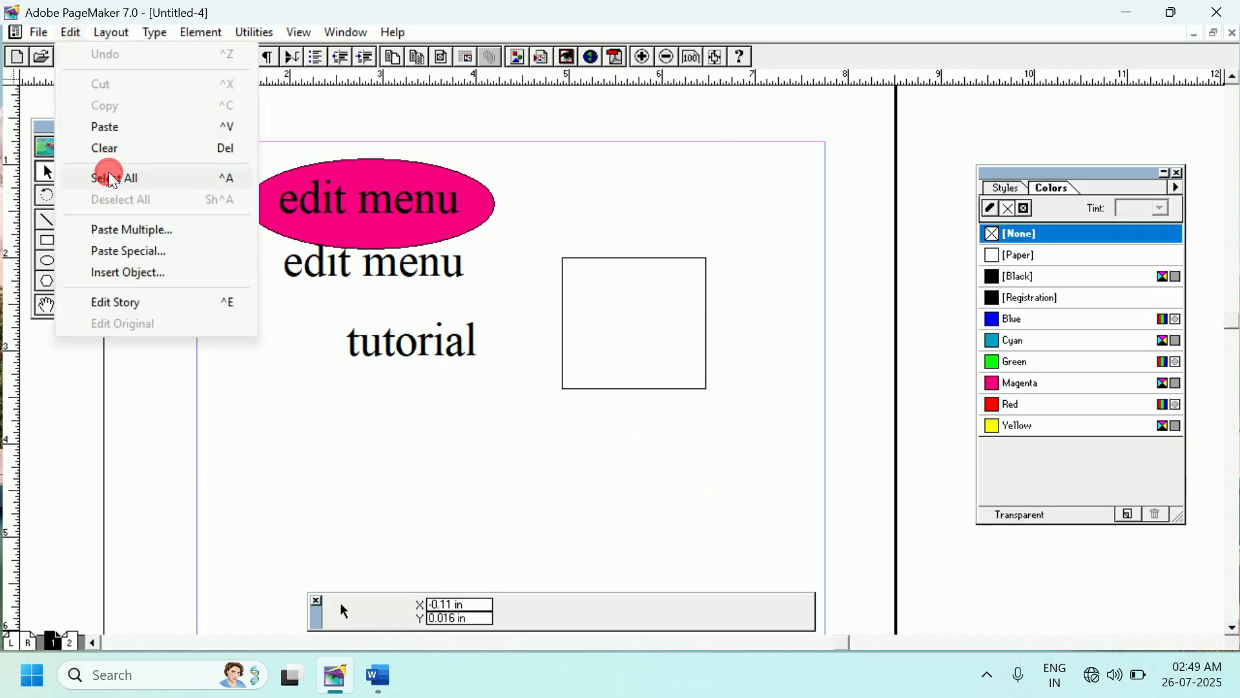
click(109, 172)
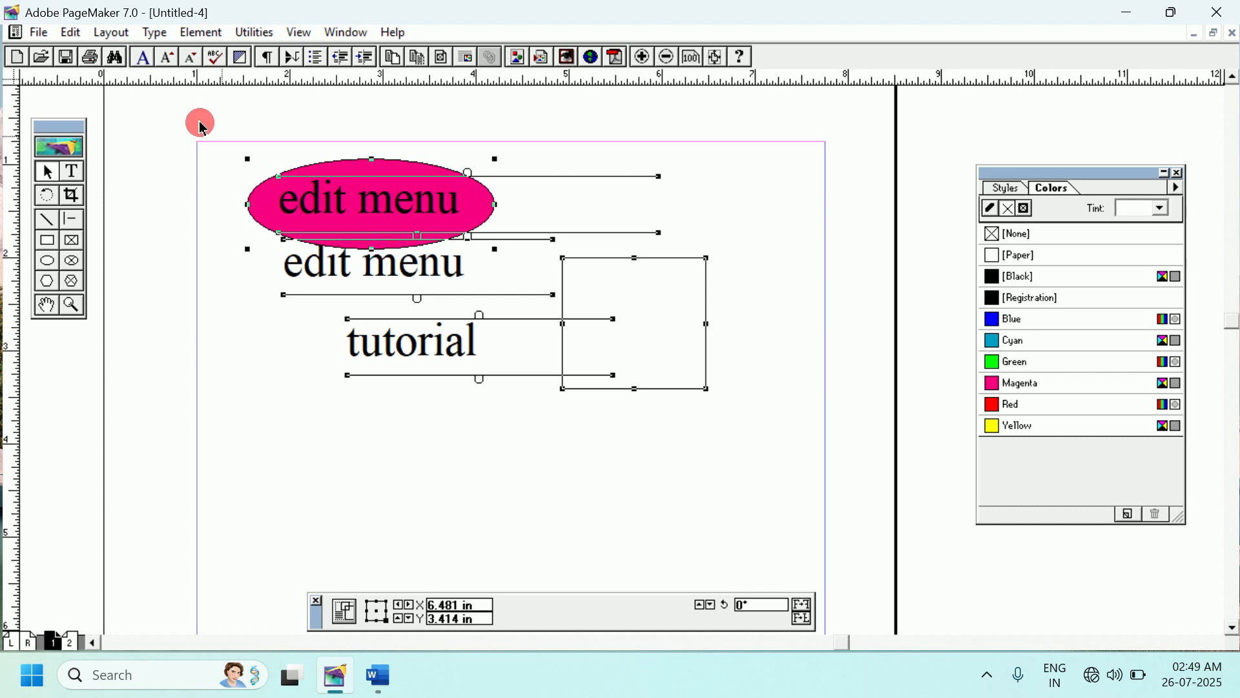
click(72, 32)
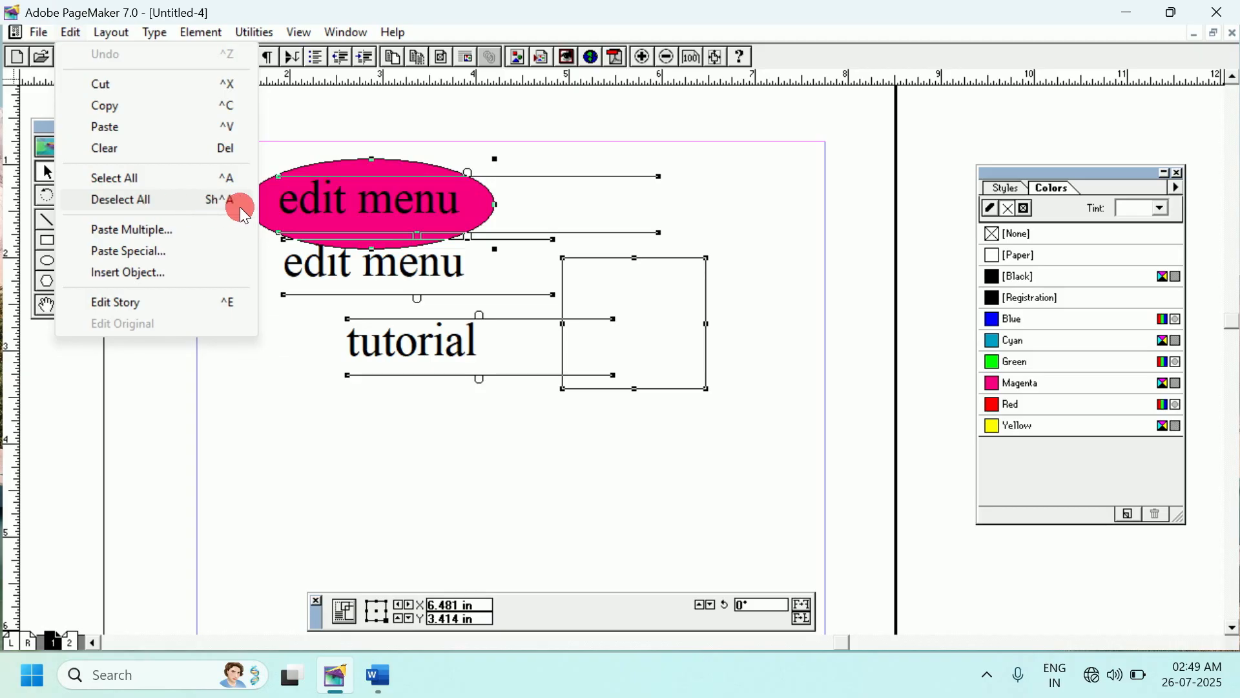
click(140, 201)
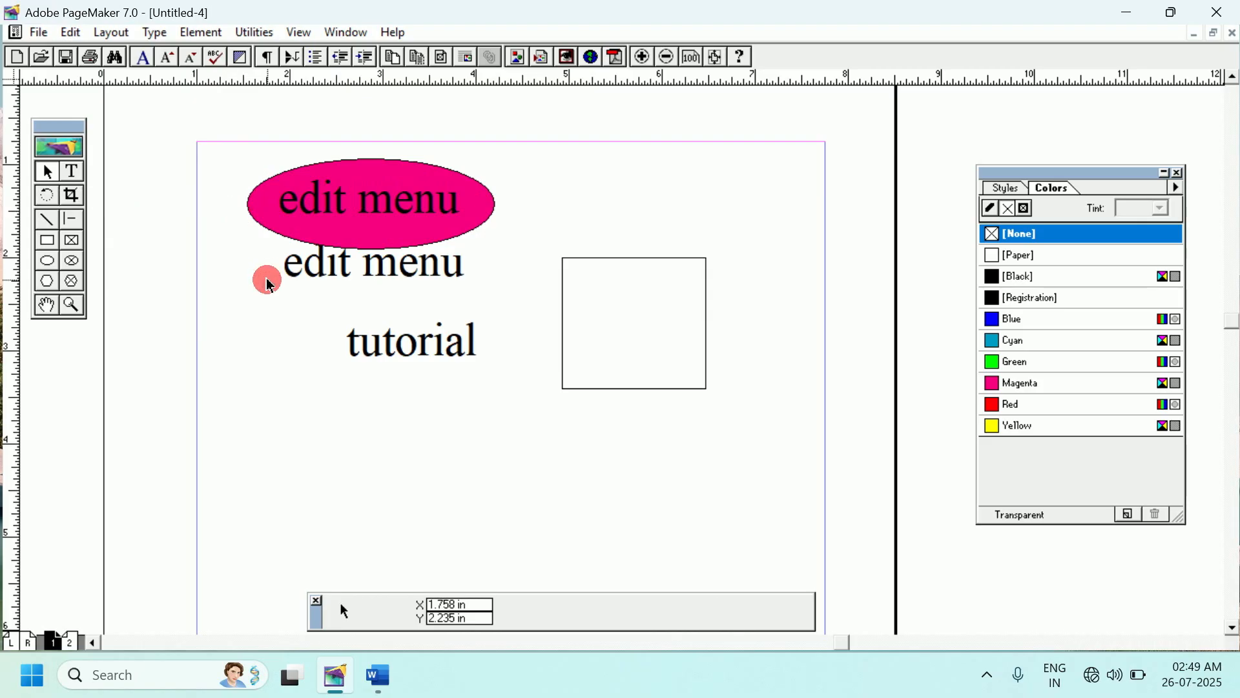
click(69, 33)
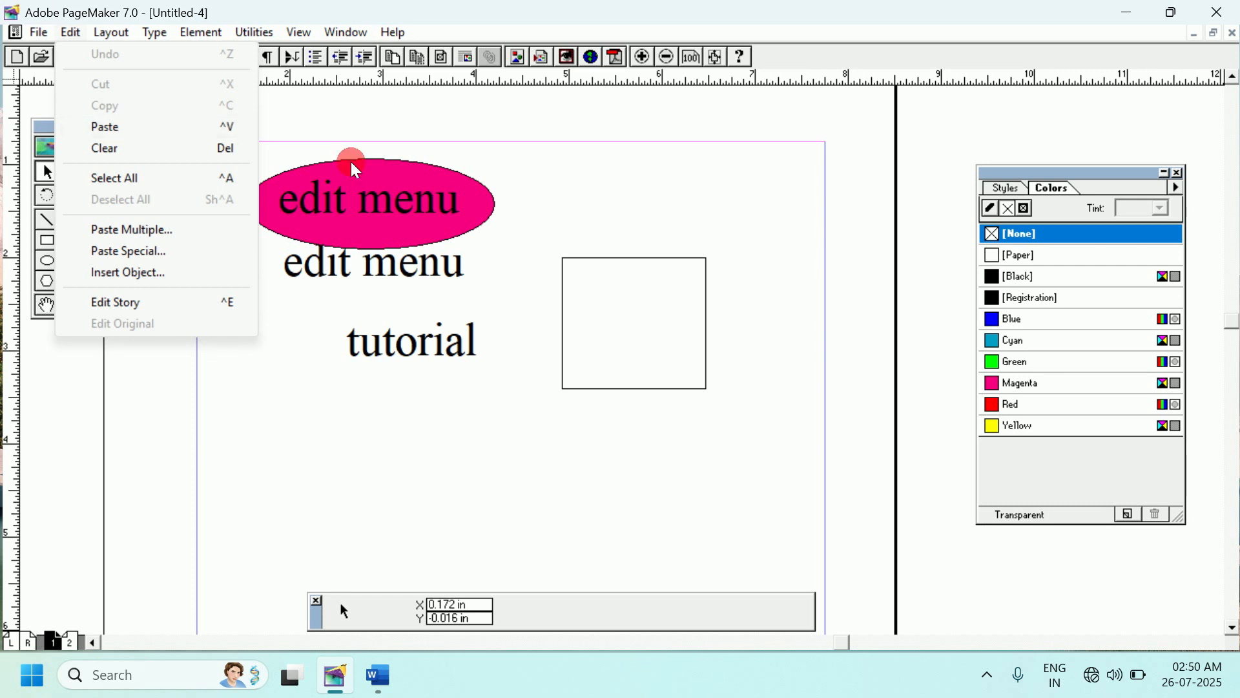
click(544, 200)
- Draw a horizontal constrained line about 2.61 in long below the "tutorial" text and select it with the Pointer tool
click(46, 305)
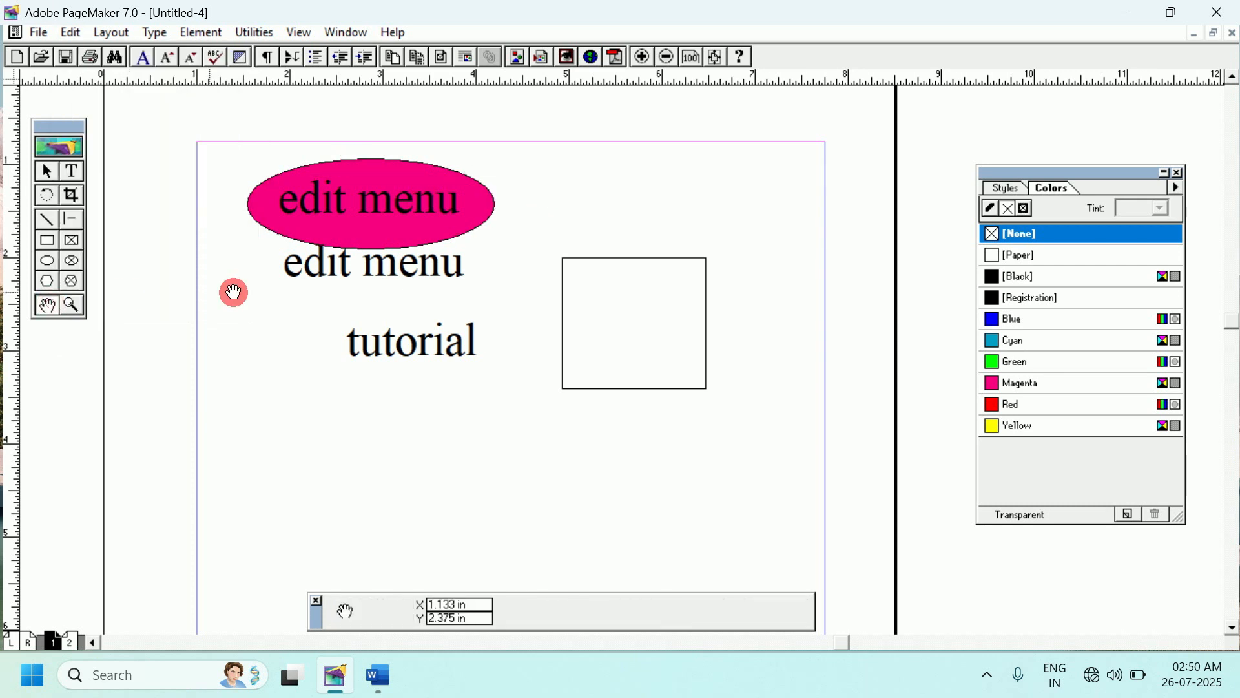
drag(323, 291, 295, 193)
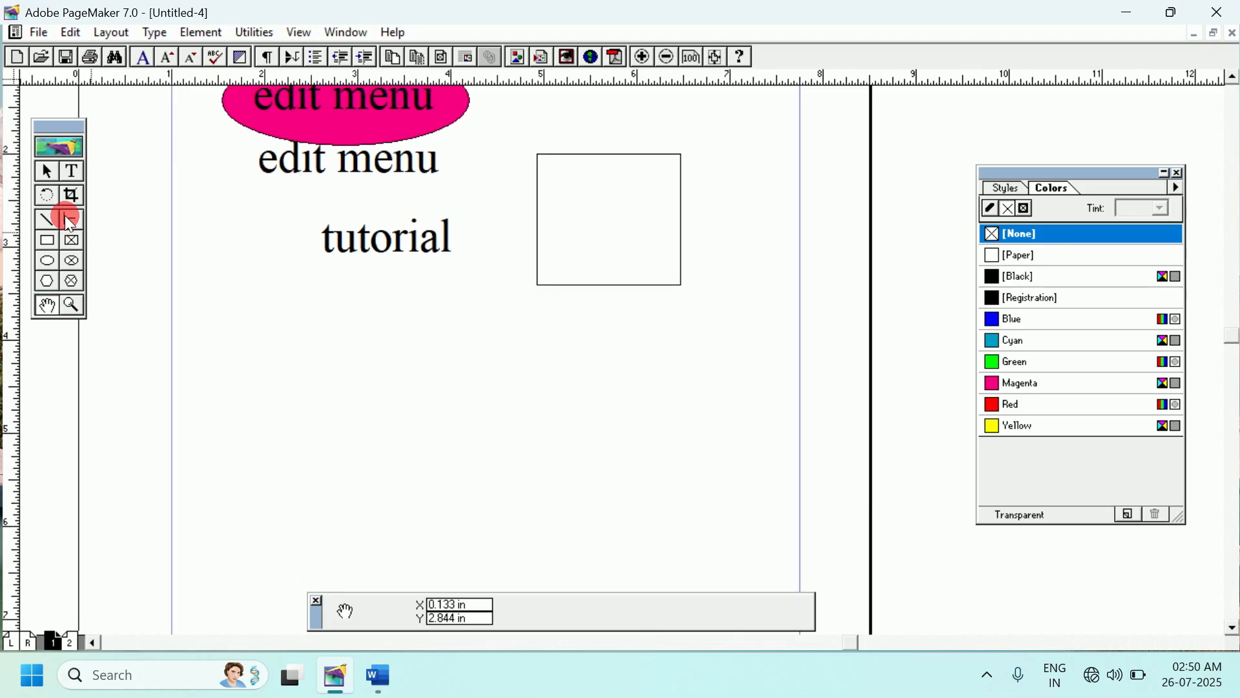
click(70, 221)
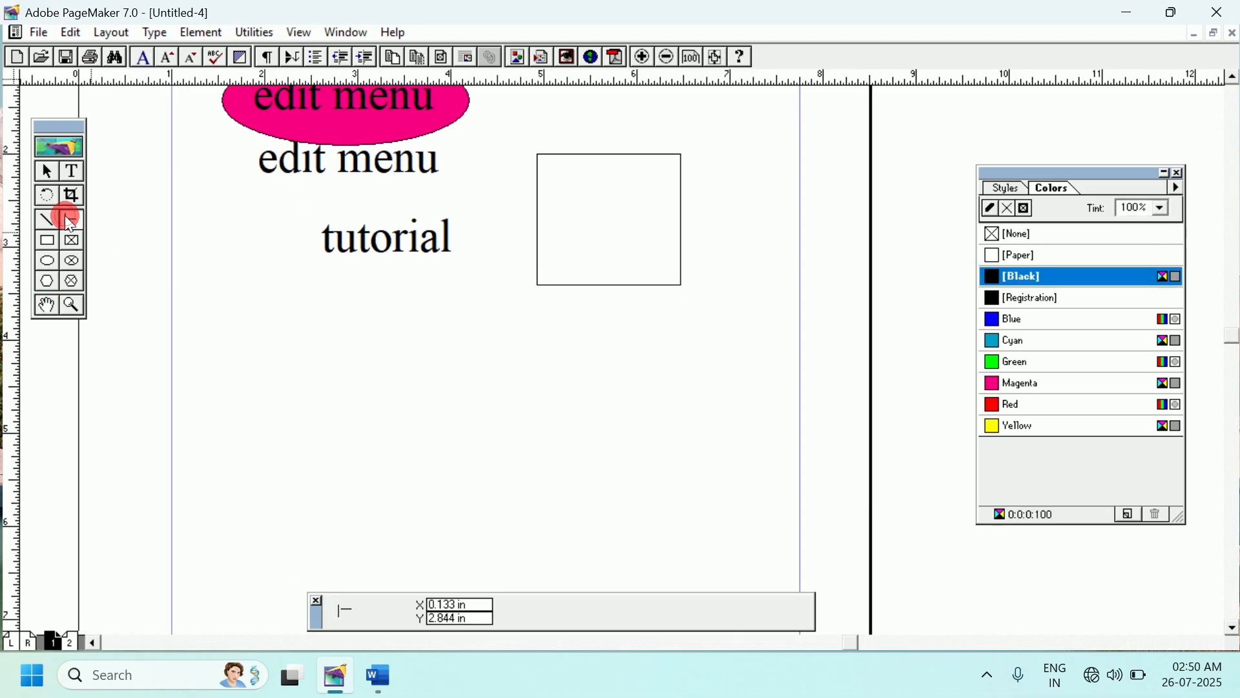
drag(224, 314, 467, 325)
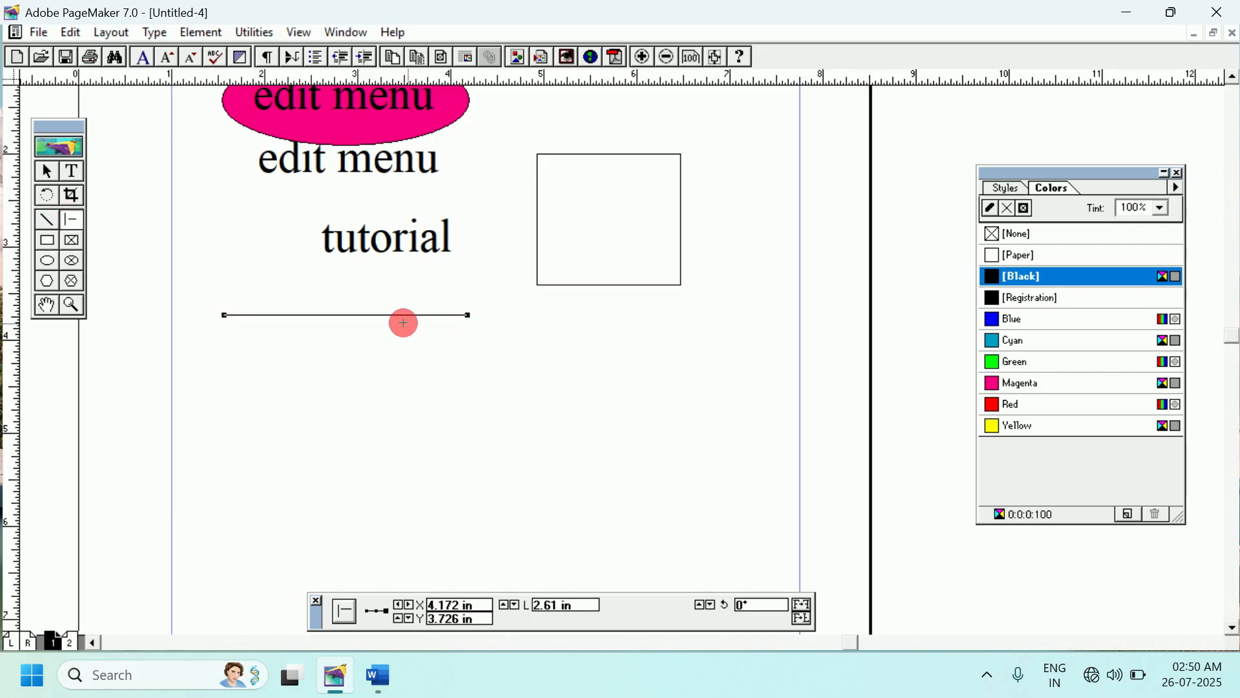
click(48, 173)
click(295, 316)
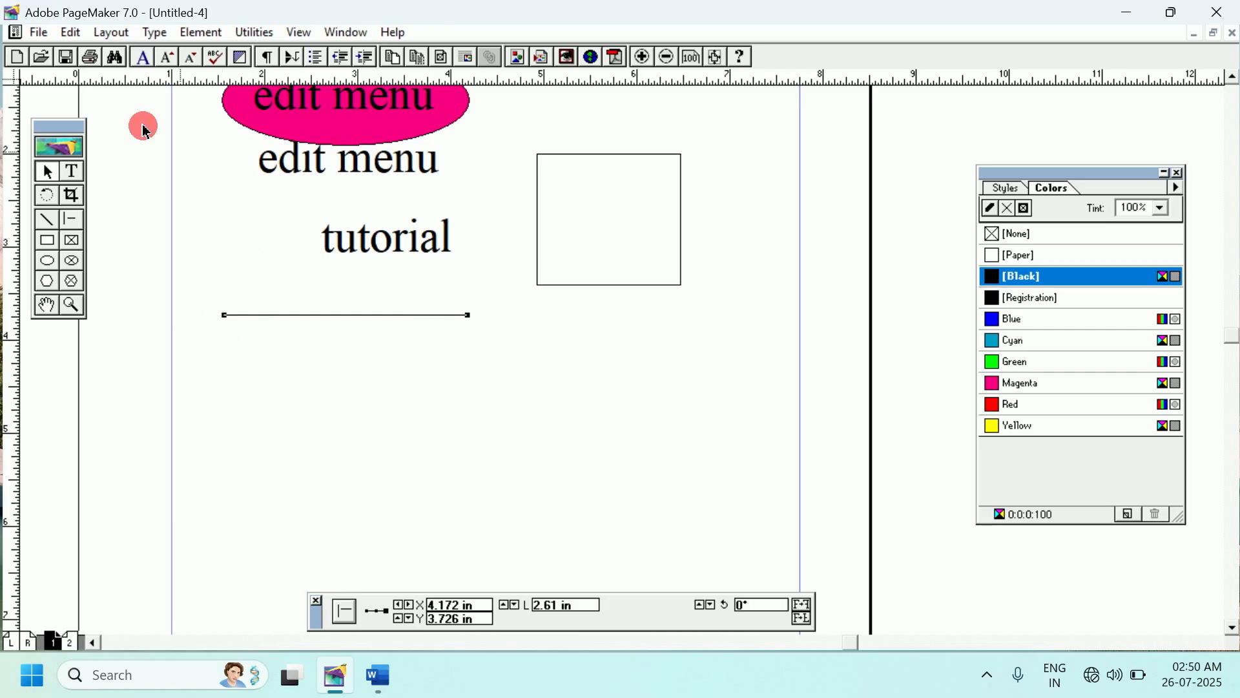
- Copy the horizontal line and paste one duplicate of it
click(75, 32)
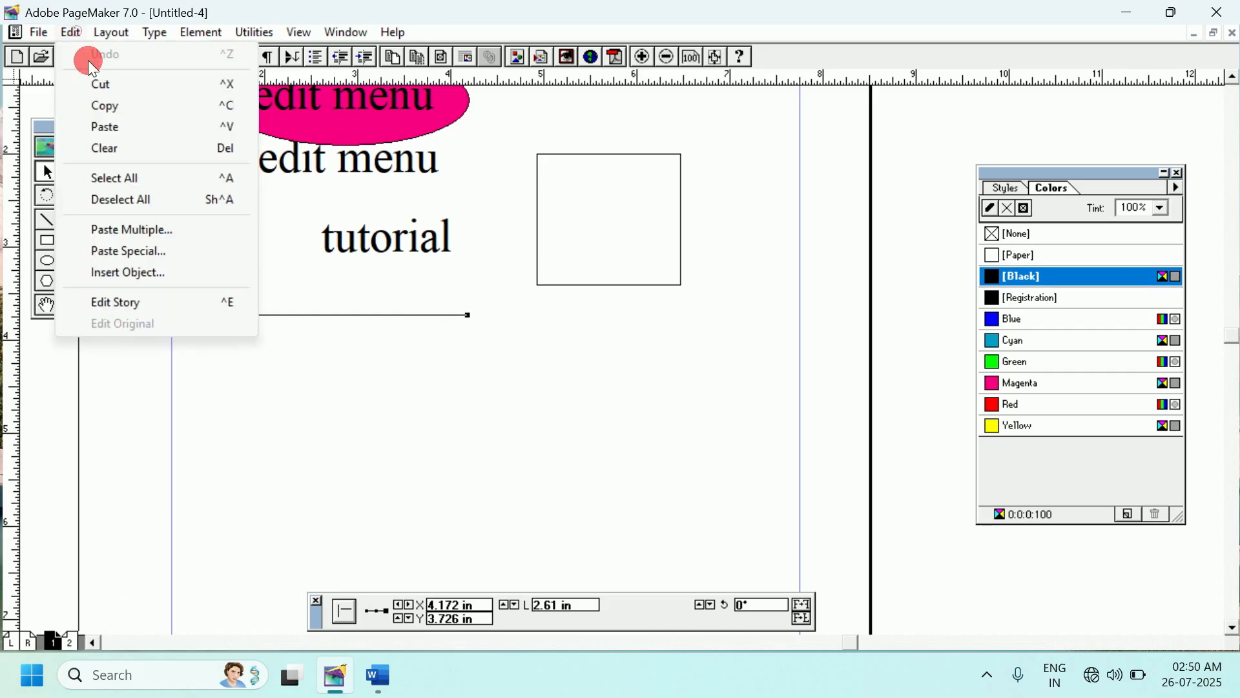
click(104, 111)
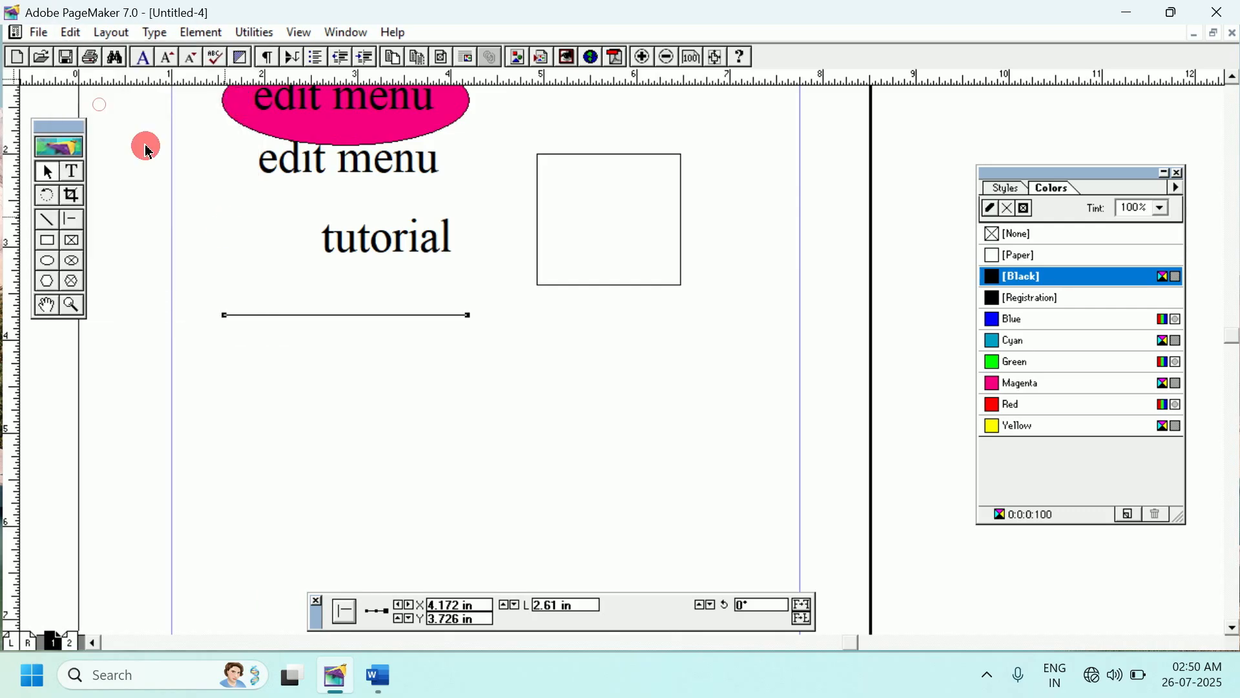
click(81, 32)
click(97, 125)
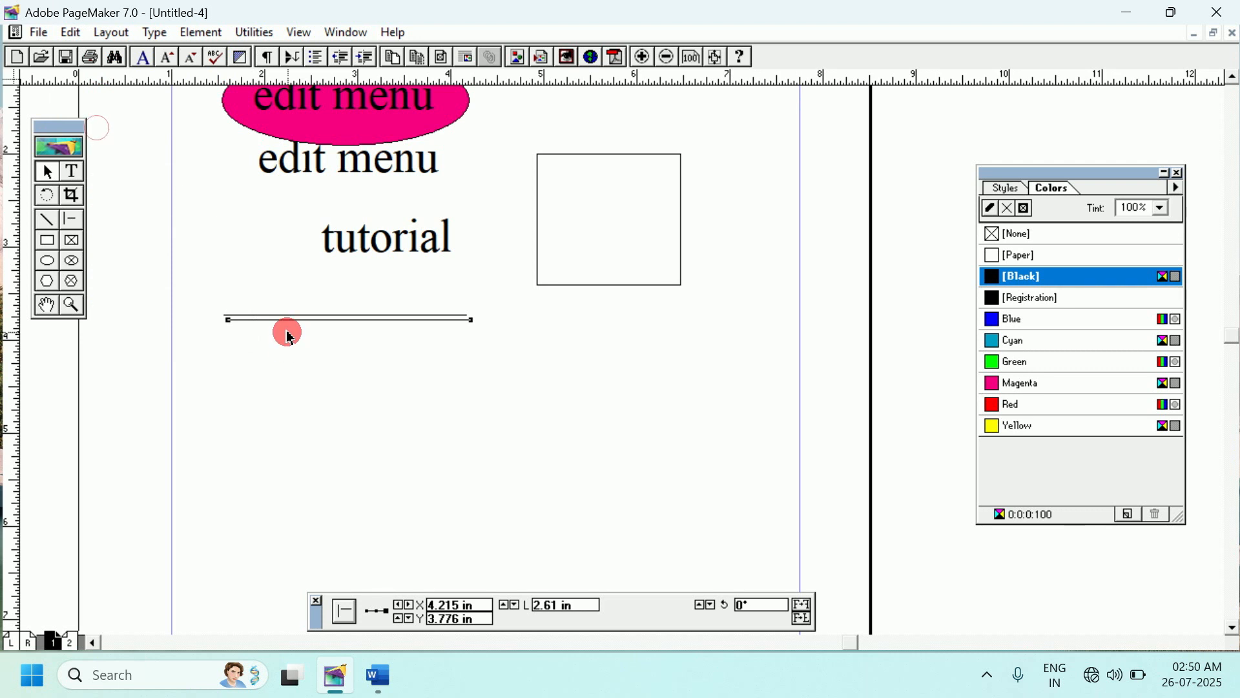
- Paste another copy of the line and move it to X about 4.20 in, Y about 3.87 in
click(73, 33)
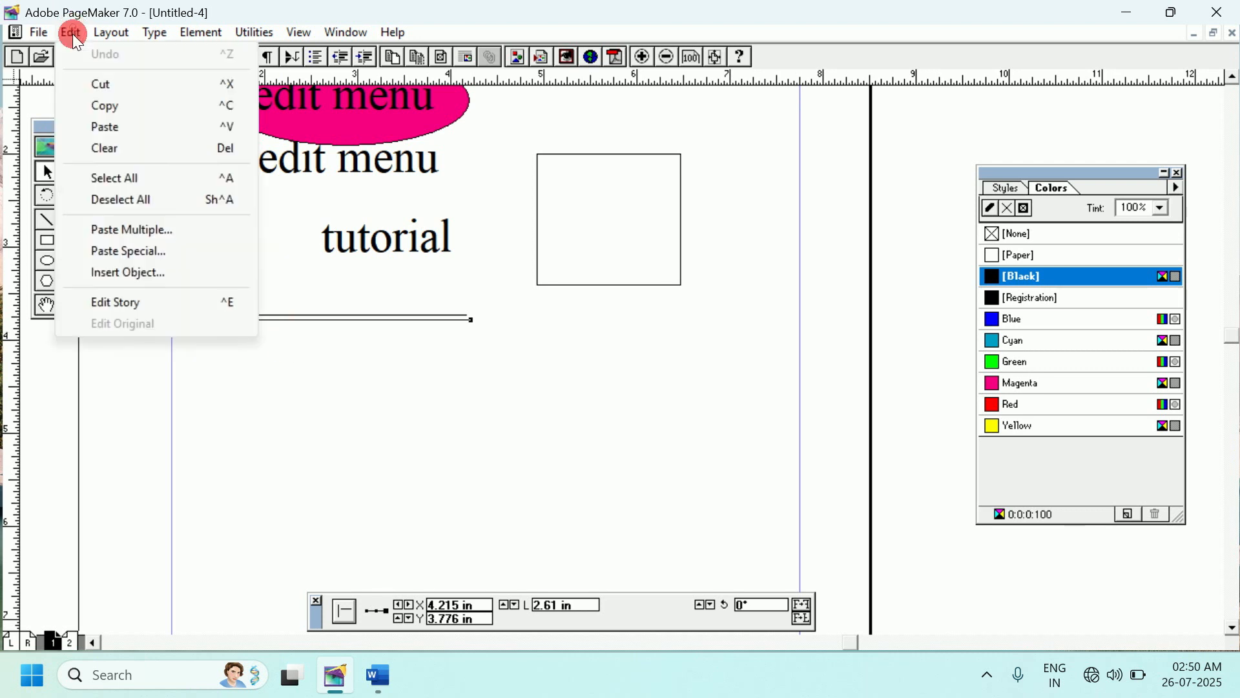
click(84, 121)
click(271, 294)
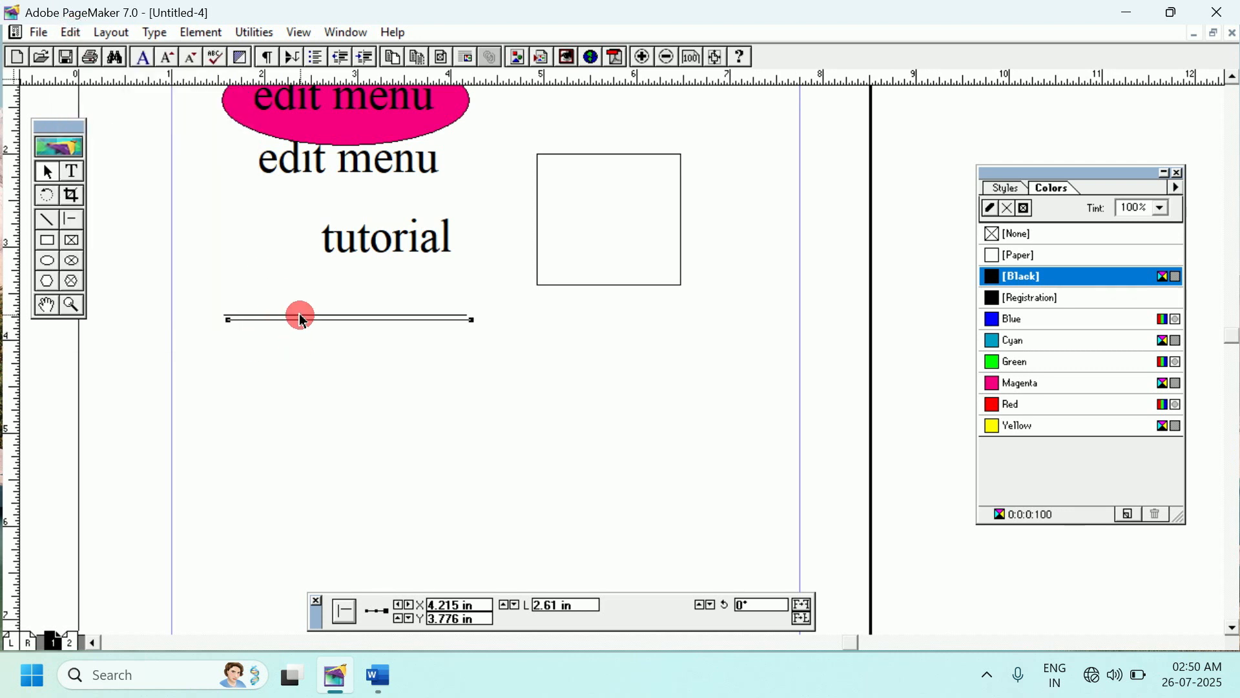
mouse_move(298, 317)
mouse_down()
mouse_move(298, 349)
mouse_move(296, 331)
mouse_up()
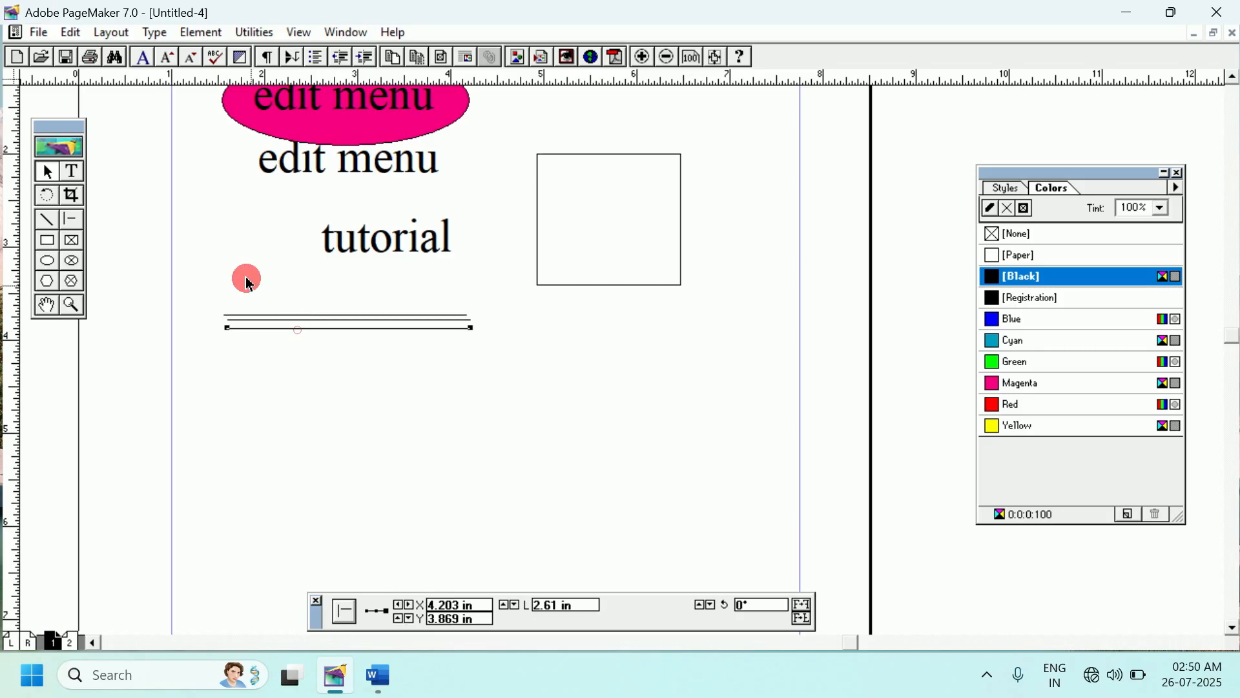
click(72, 32)
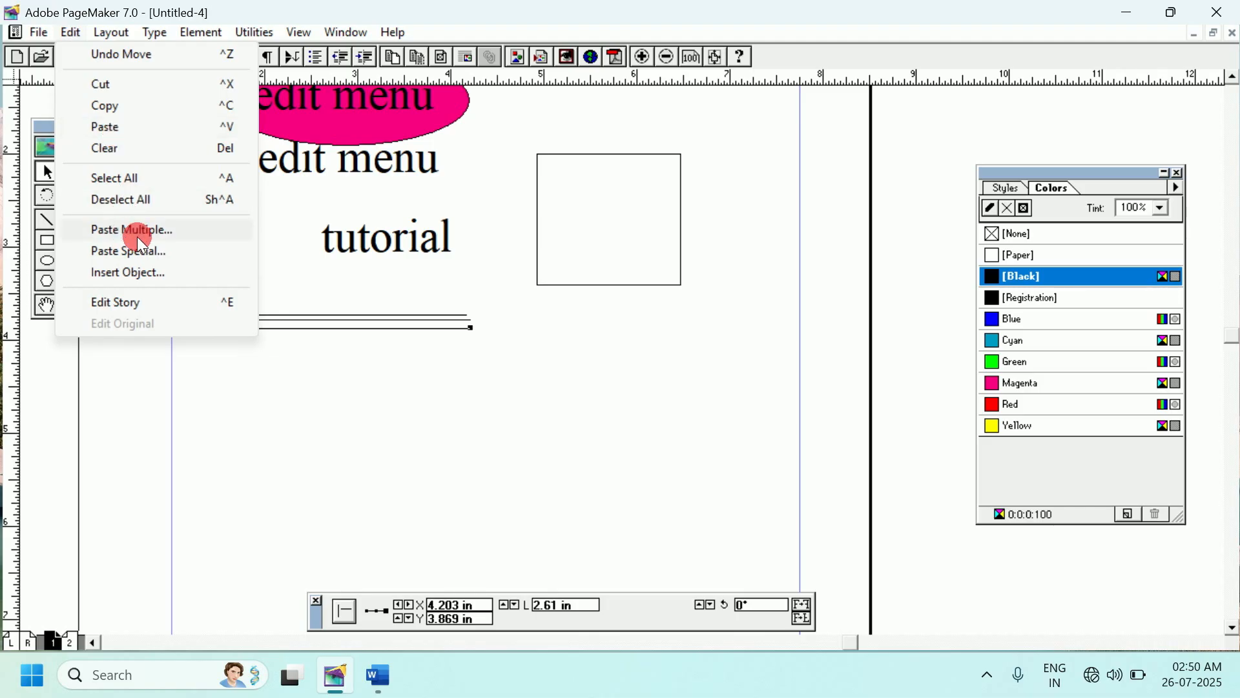
click(287, 246)
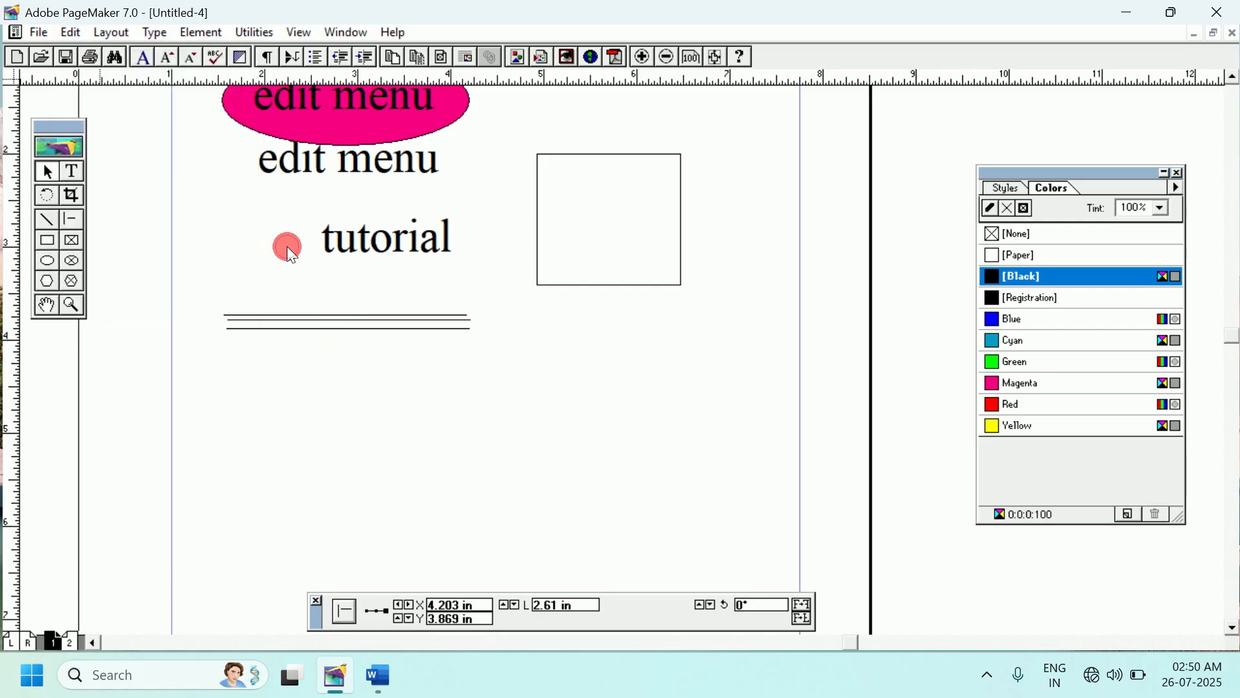
- Move the lowest line down to X about 4.25 in, Y about 4.24 in and reselect it with the Pointer tool
drag(324, 327, 327, 364)
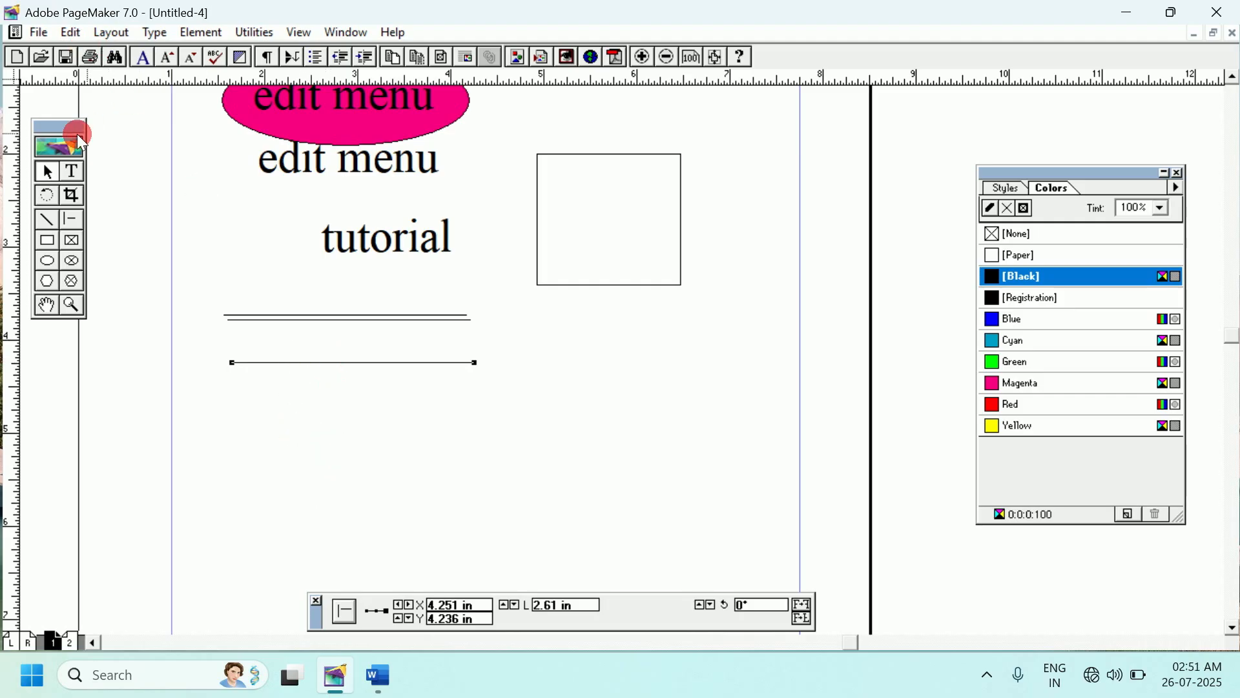
click(48, 173)
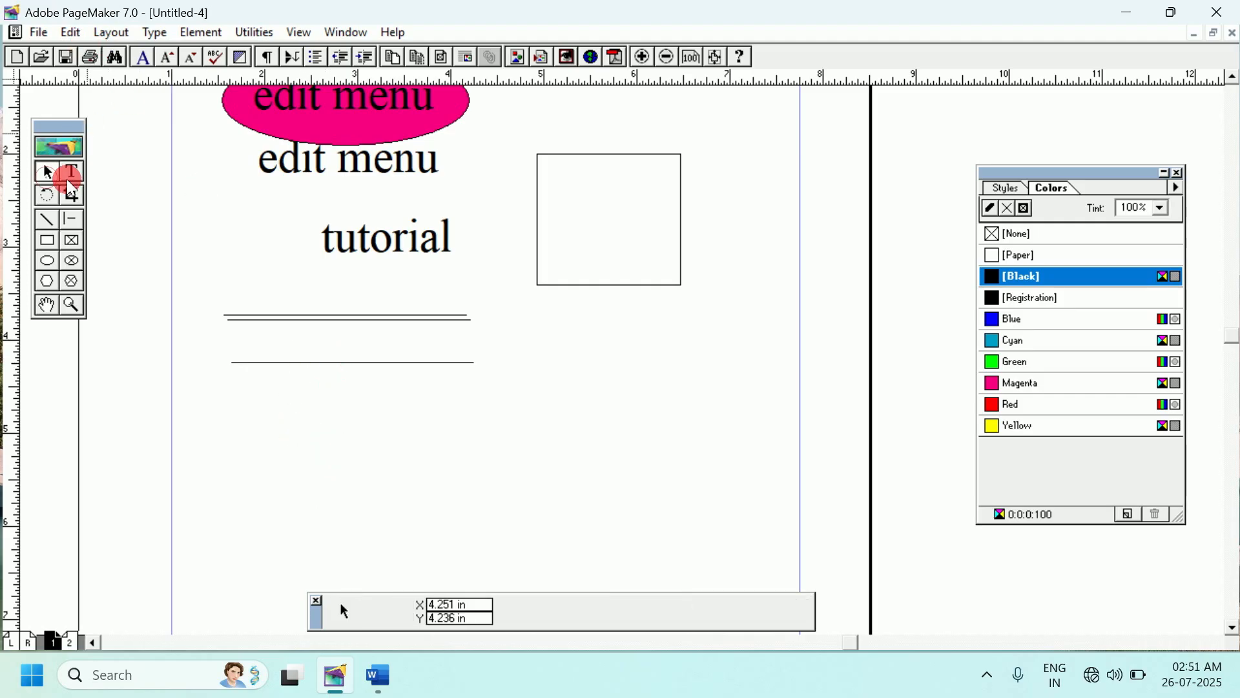
click(307, 365)
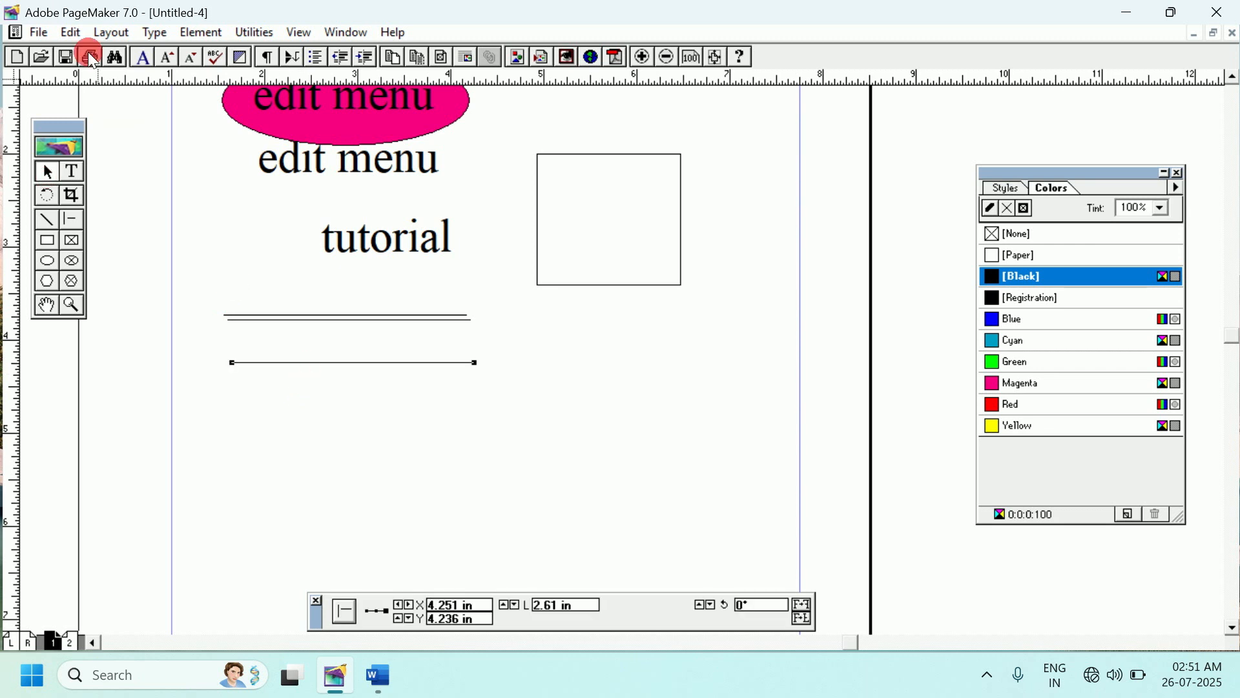
- Copy the lowest horizontal line and paste 9 multiple copies with a horizontal offset of 0 and a vertical offset of 0.5 inches
click(71, 31)
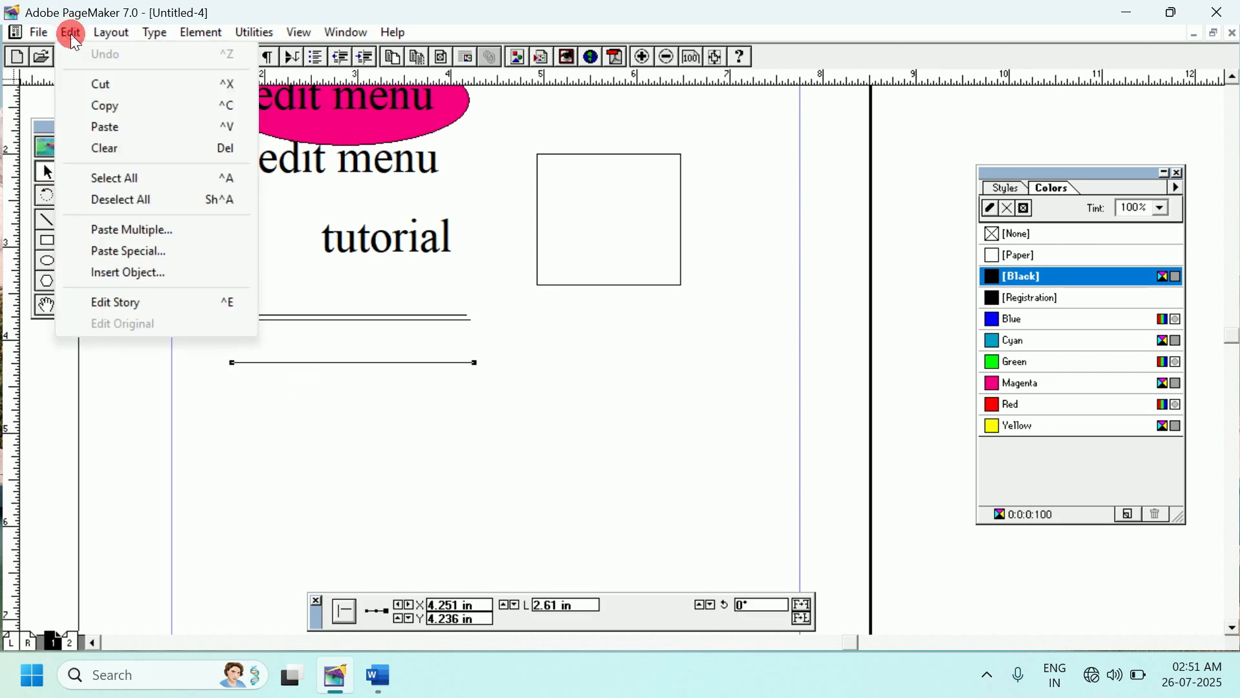
click(104, 107)
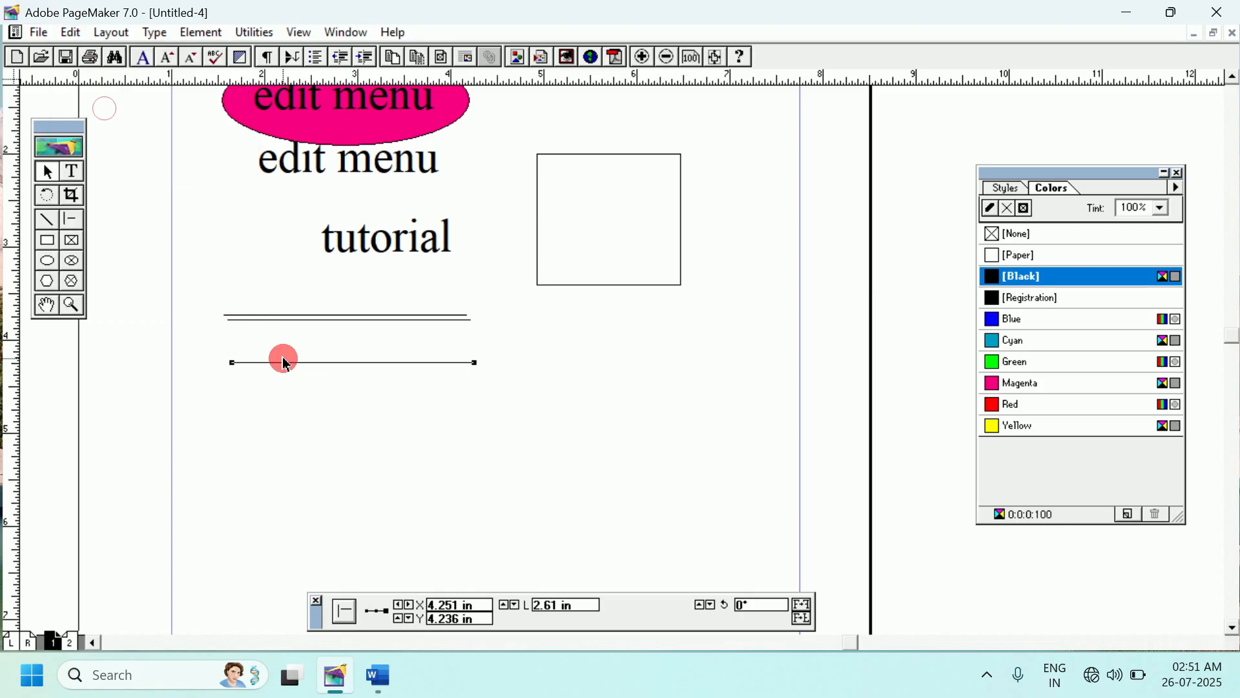
click(70, 33)
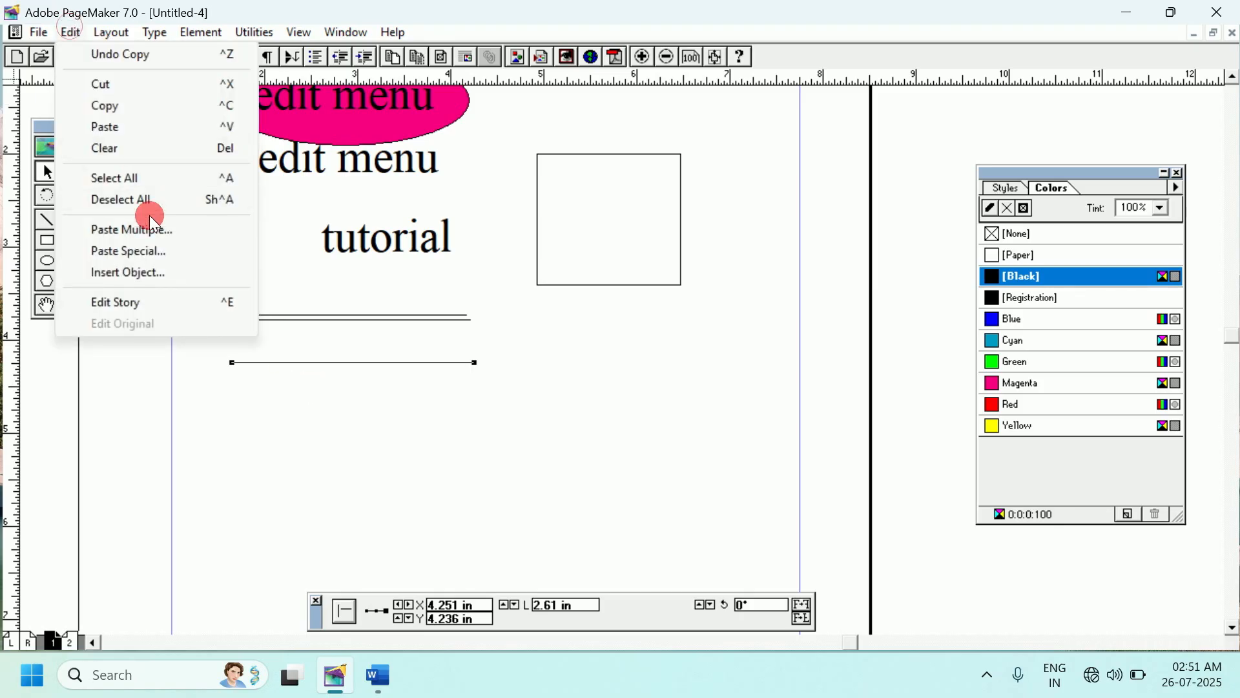
click(145, 235)
drag(535, 258, 542, 220)
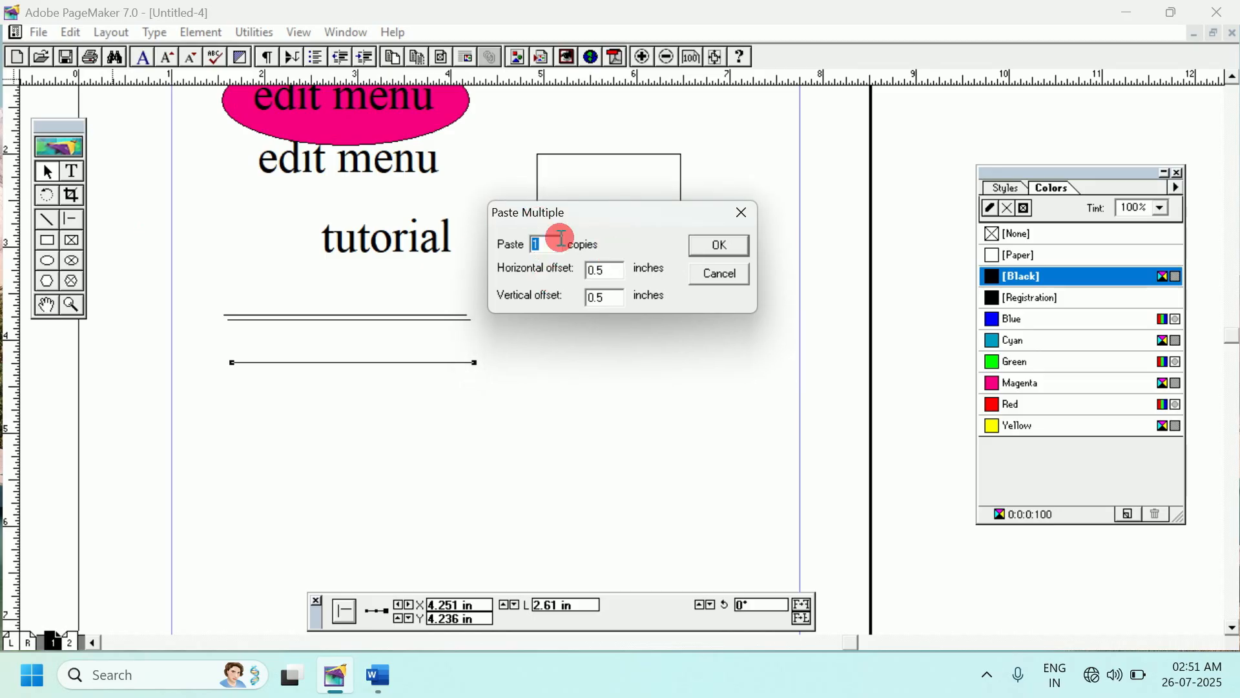
click(536, 244)
drag(548, 242, 480, 240)
text(9)
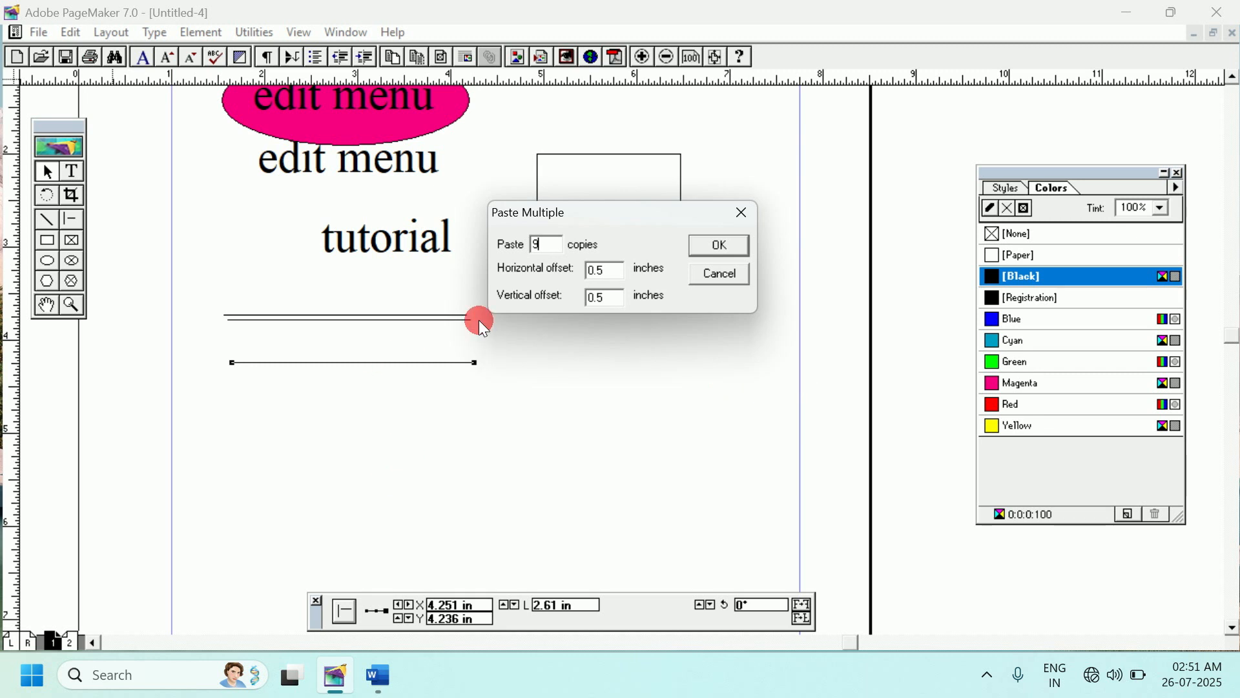
drag(610, 271, 557, 278)
key(BackSpace)
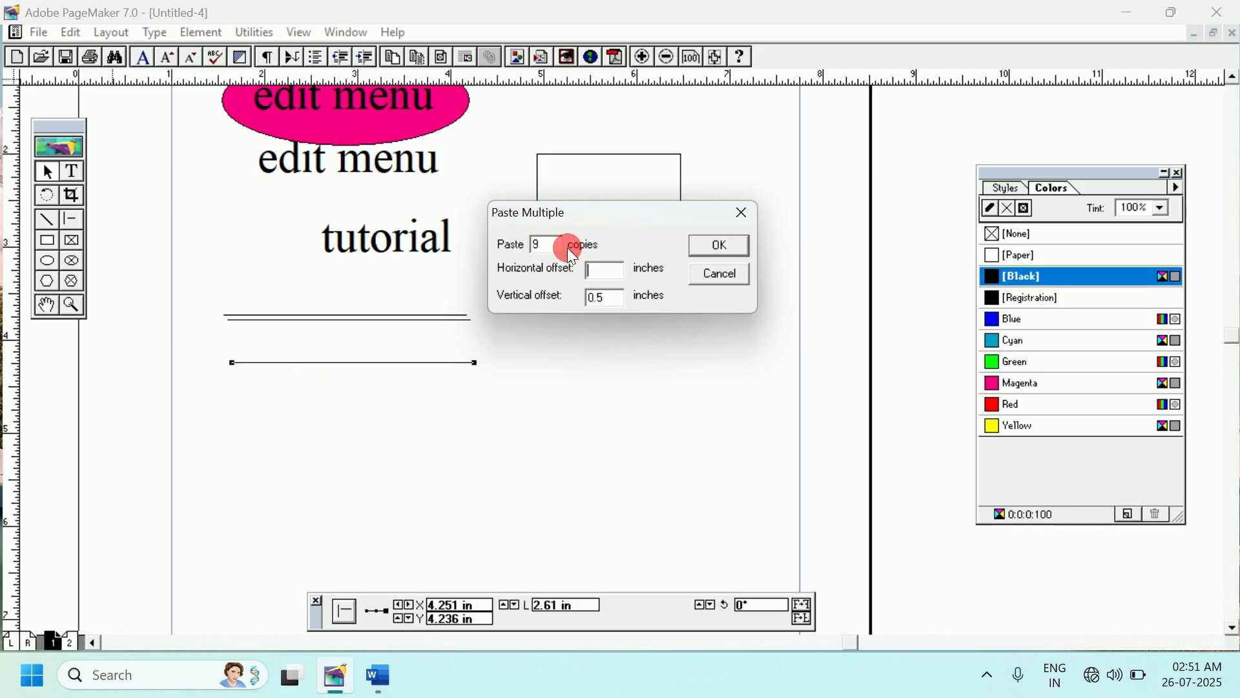
click(704, 257)
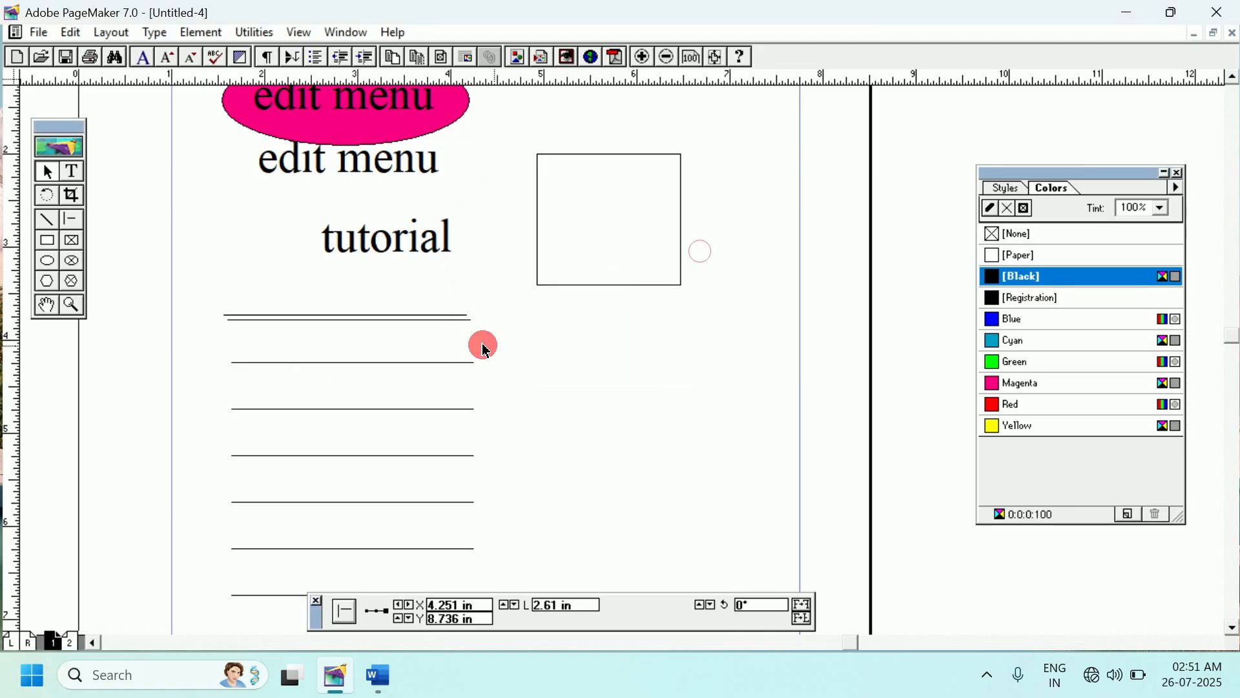
- Examine the spacing of the pasted horizontal lines down the page
click(53, 305)
drag(454, 413, 471, 197)
drag(427, 327, 439, 201)
drag(424, 361, 427, 304)
drag(395, 197, 401, 389)
drag(396, 264, 385, 304)
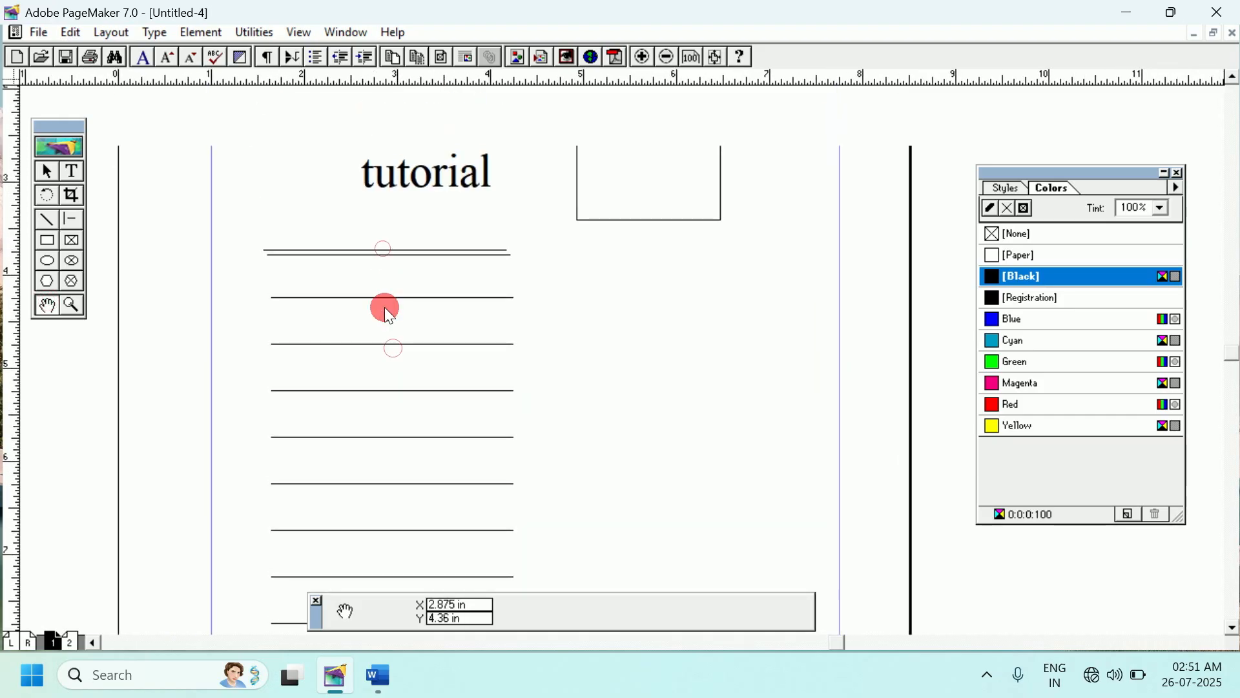
click(71, 32)
click(301, 227)
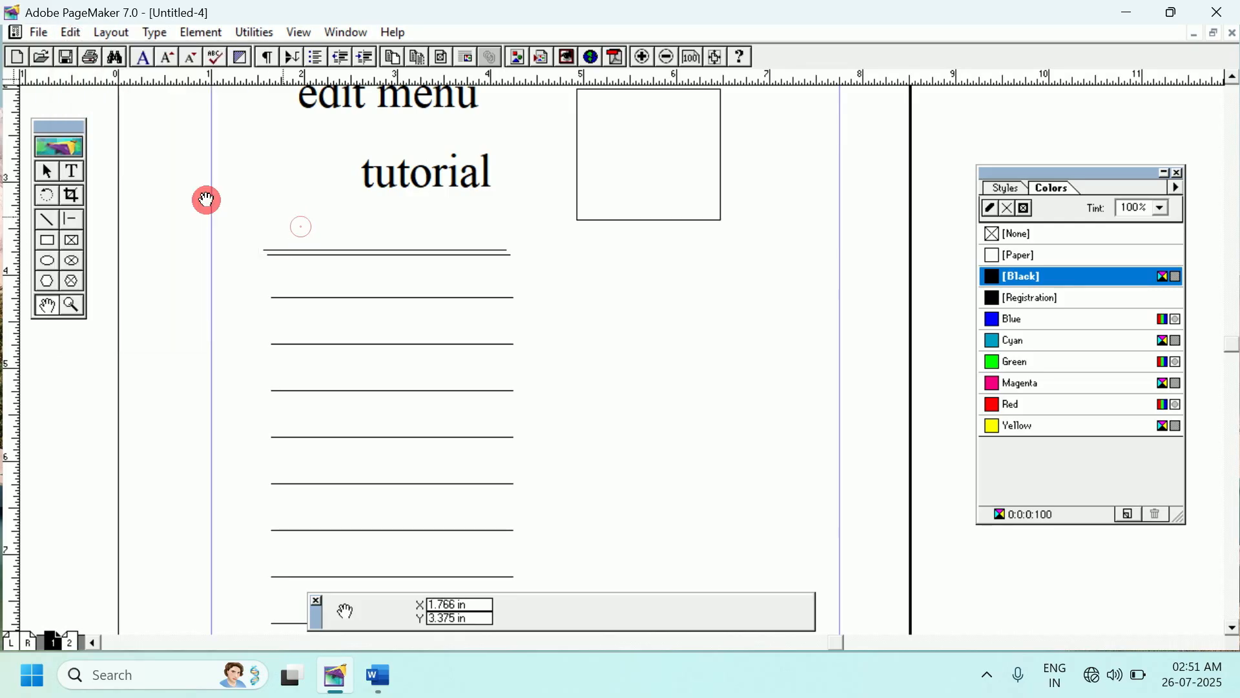
- Select the top line of the evenly spaced horizontal set with the Pointer tool
click(54, 177)
click(305, 296)
click(277, 298)
click(71, 33)
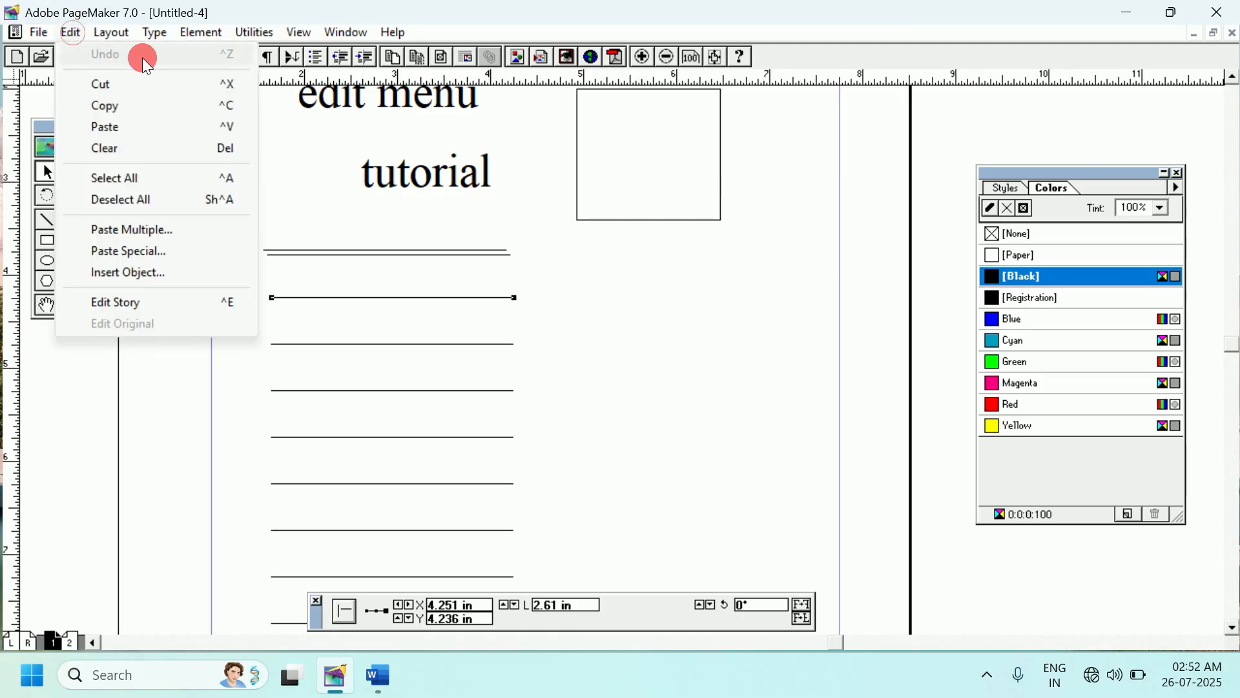
click(328, 227)
click(325, 303)
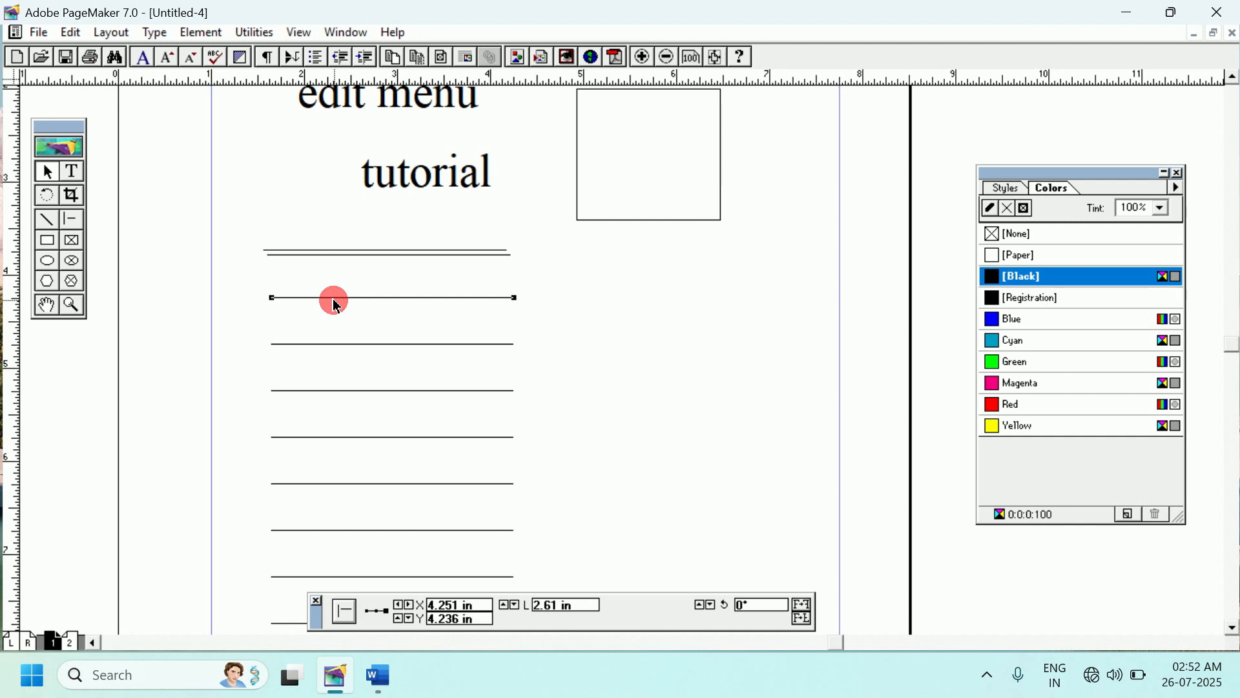
- Draw a vertical constrained line about 1.73 in long beside the horizontal lines and select it with the Pointer tool
click(50, 240)
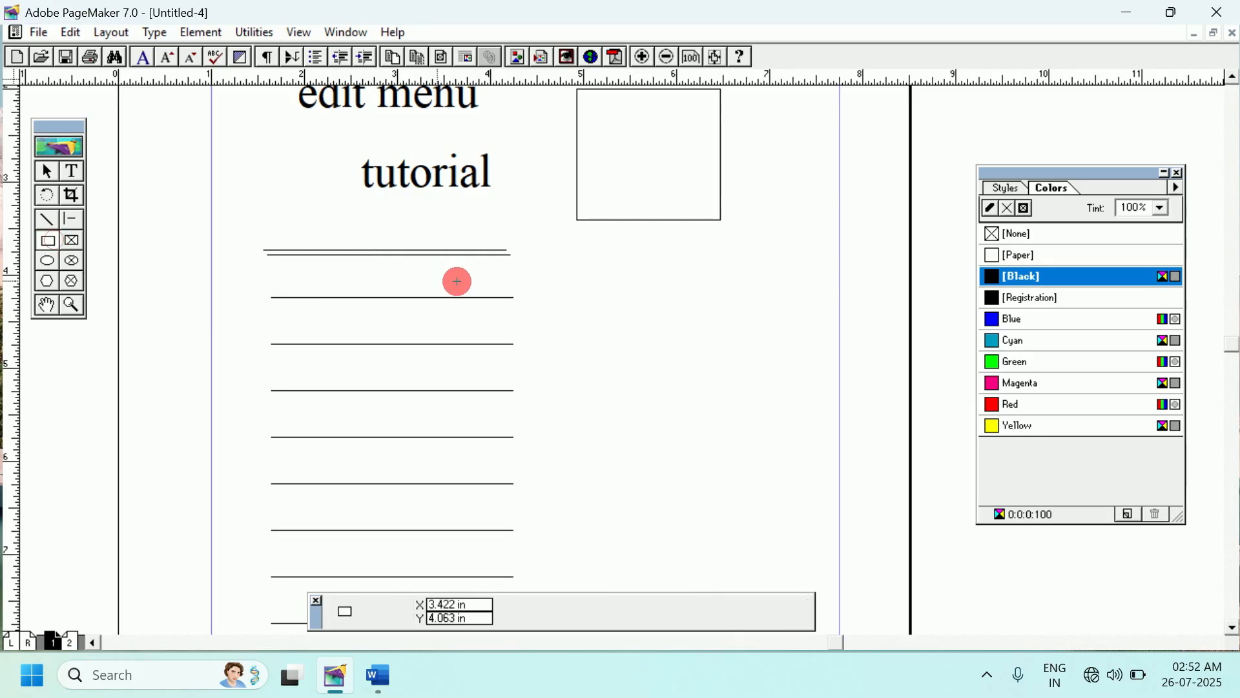
click(71, 218)
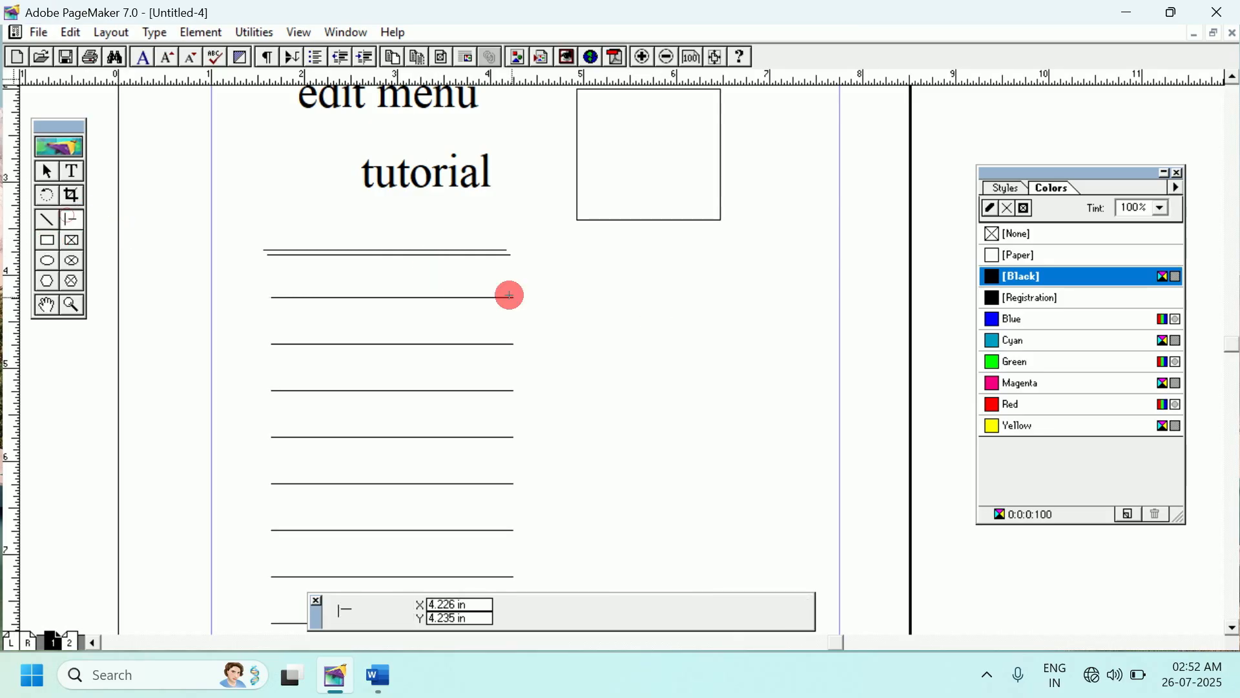
drag(554, 280, 554, 442)
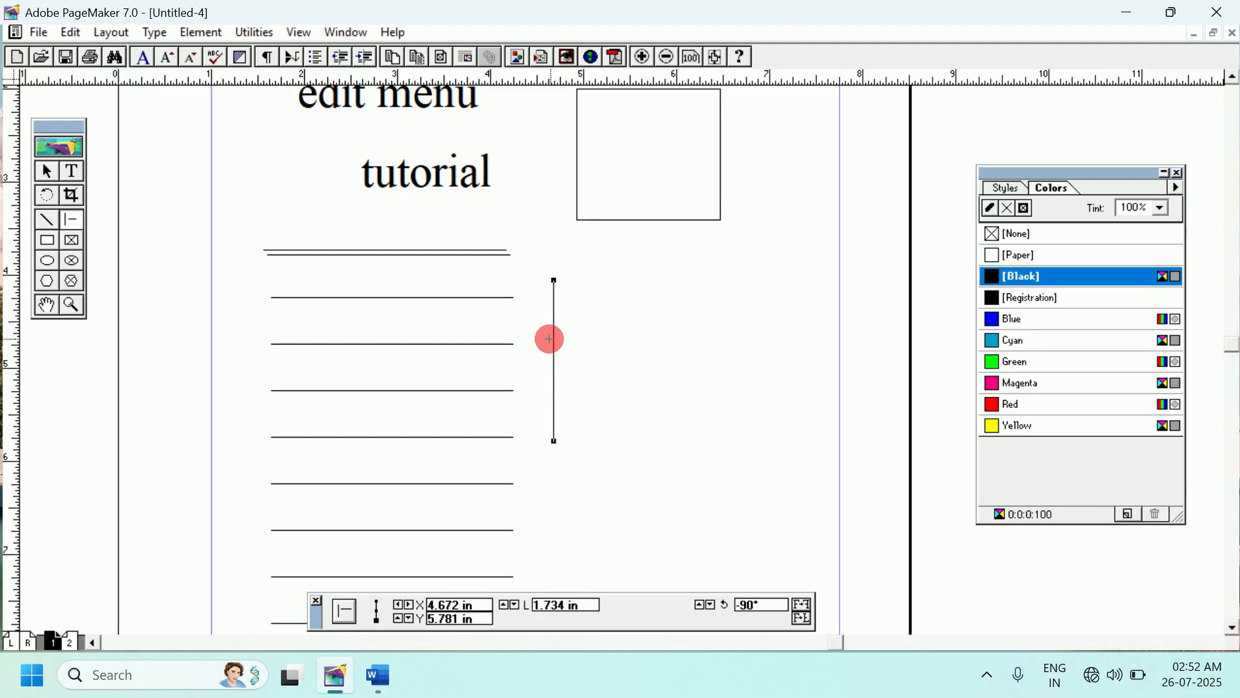
click(50, 172)
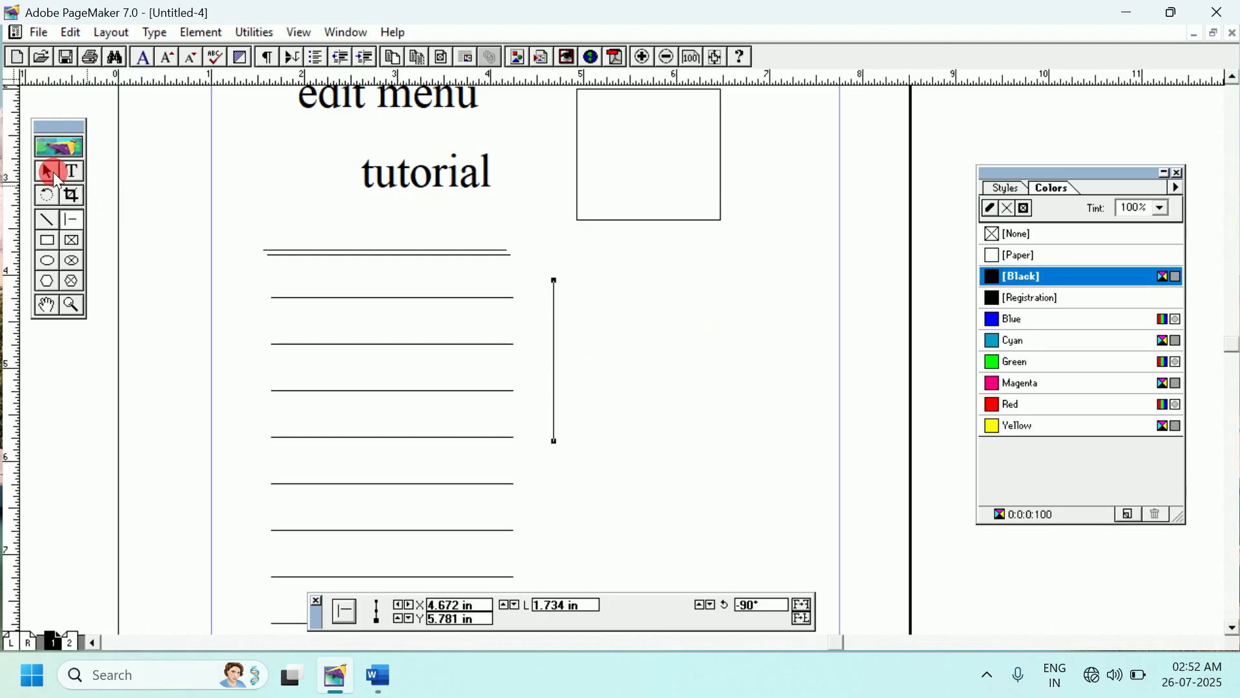
click(558, 319)
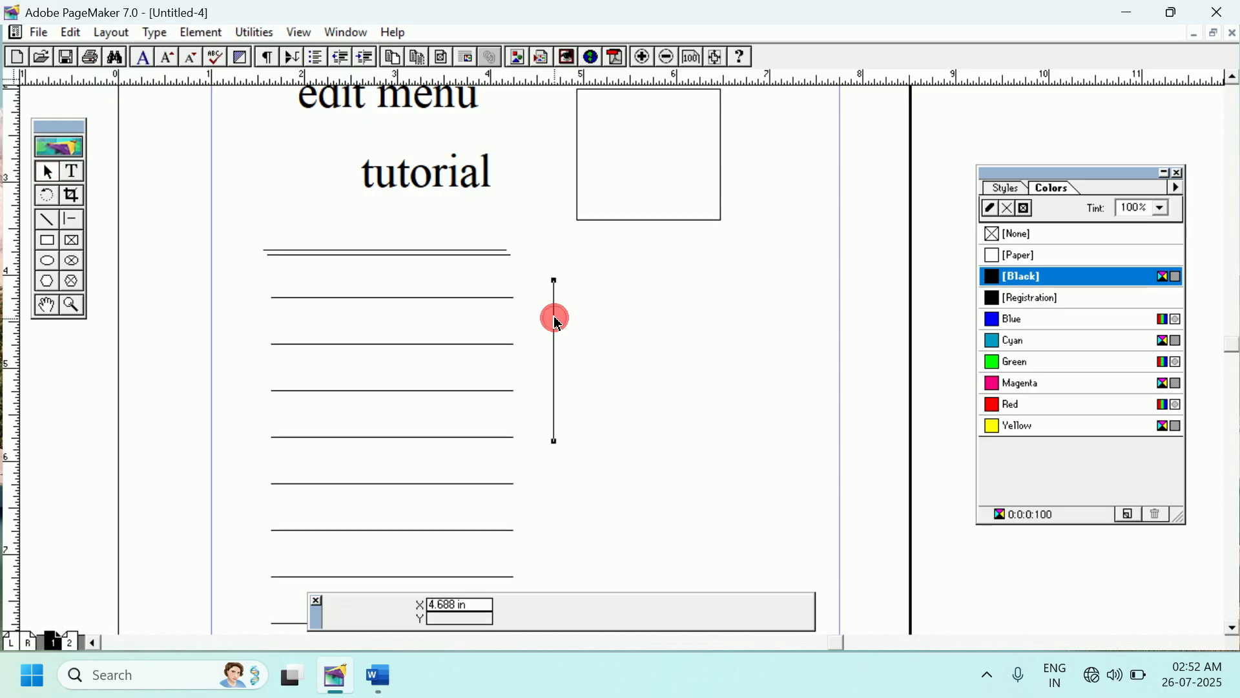
- Copy the vertical line and paste 4 multiple copies with a horizontal offset of 0.5 inches and a vertical offset of 0
click(72, 33)
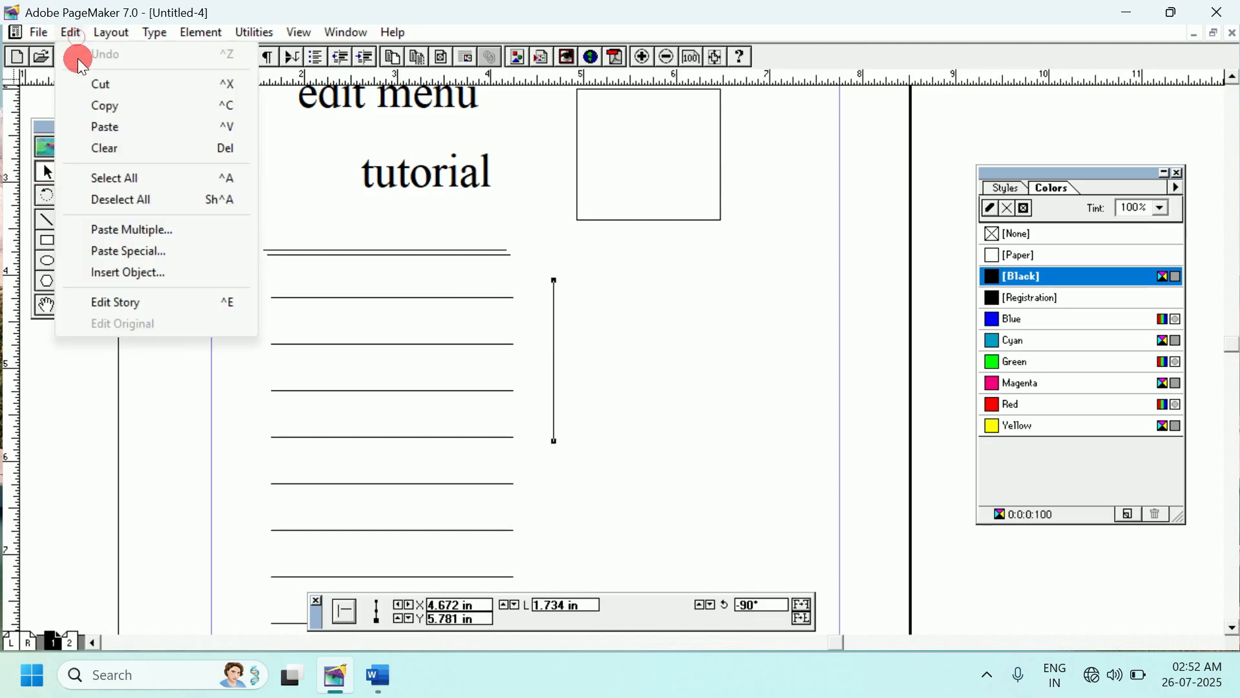
click(87, 106)
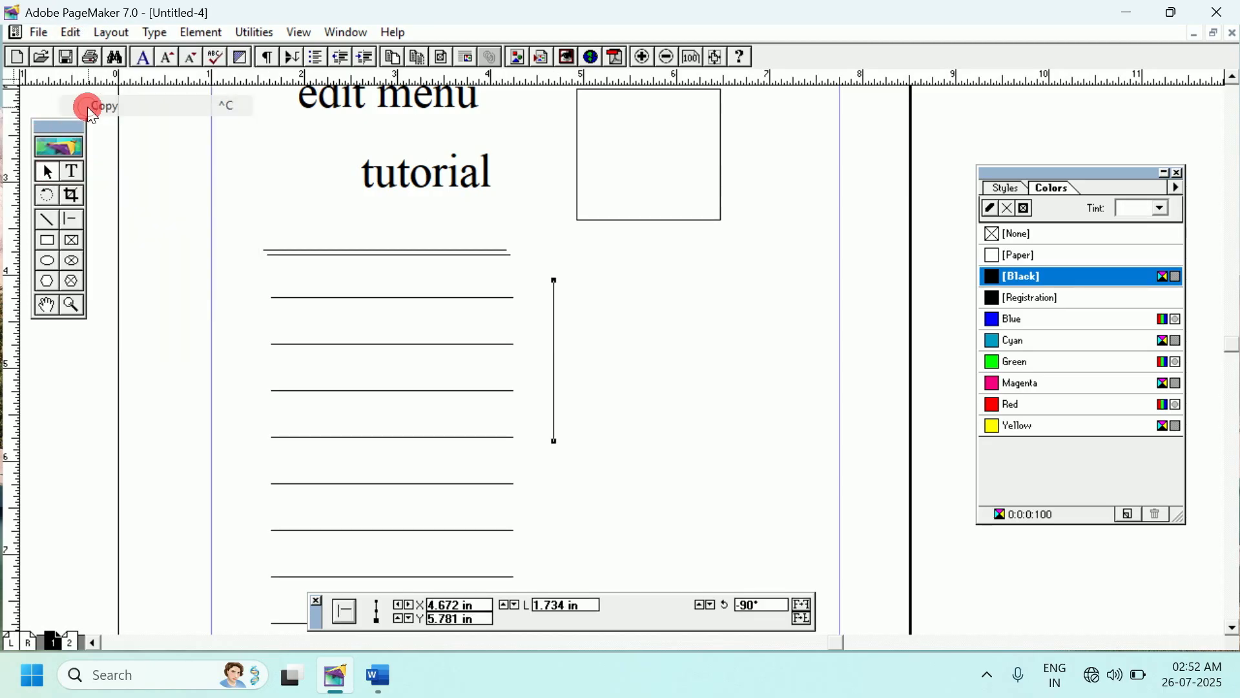
click(71, 33)
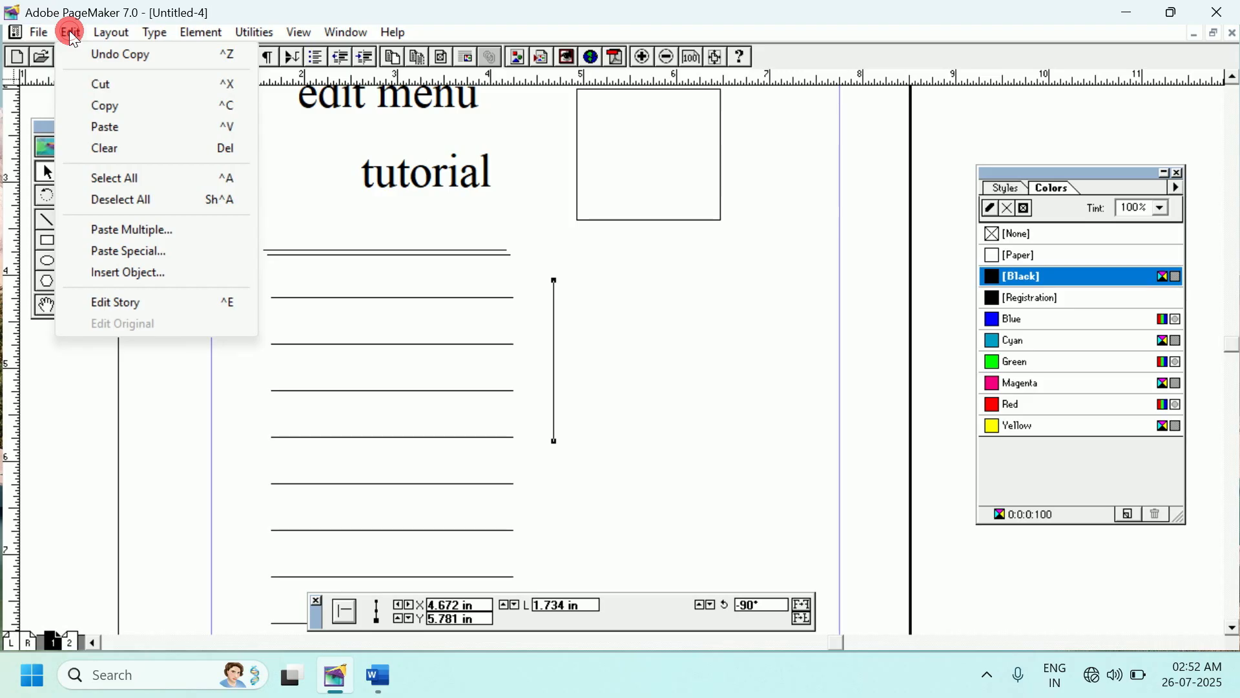
click(127, 231)
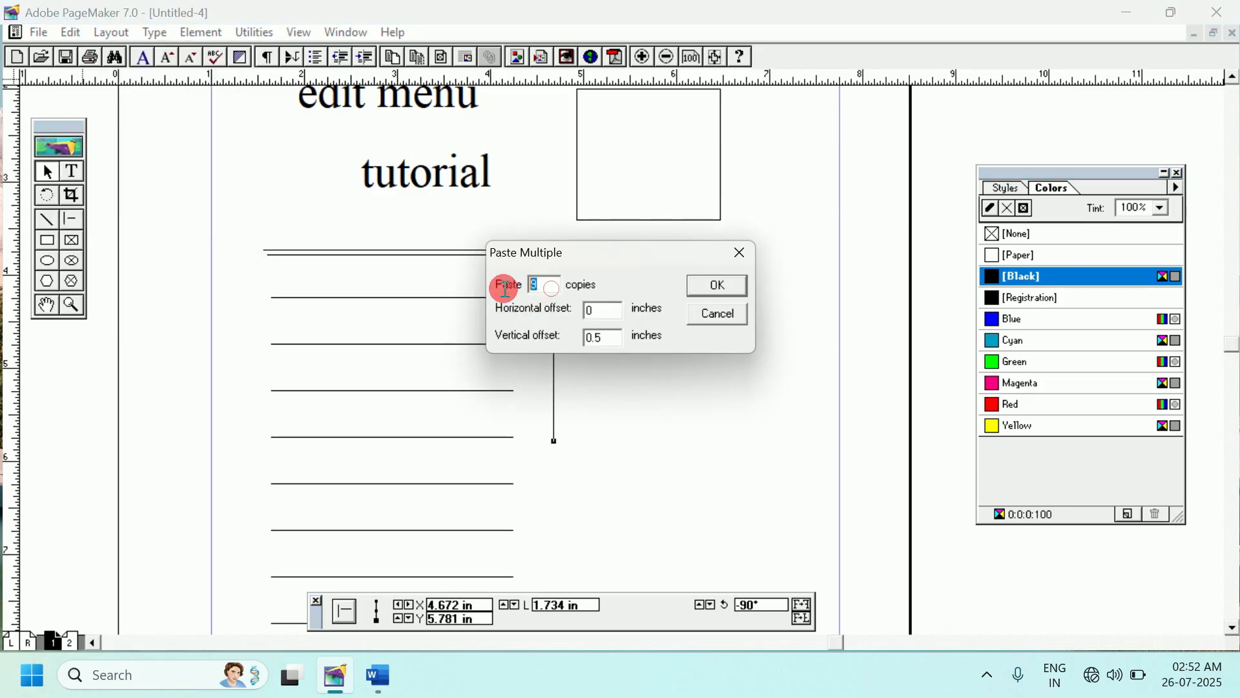
text(4)
click(593, 341)
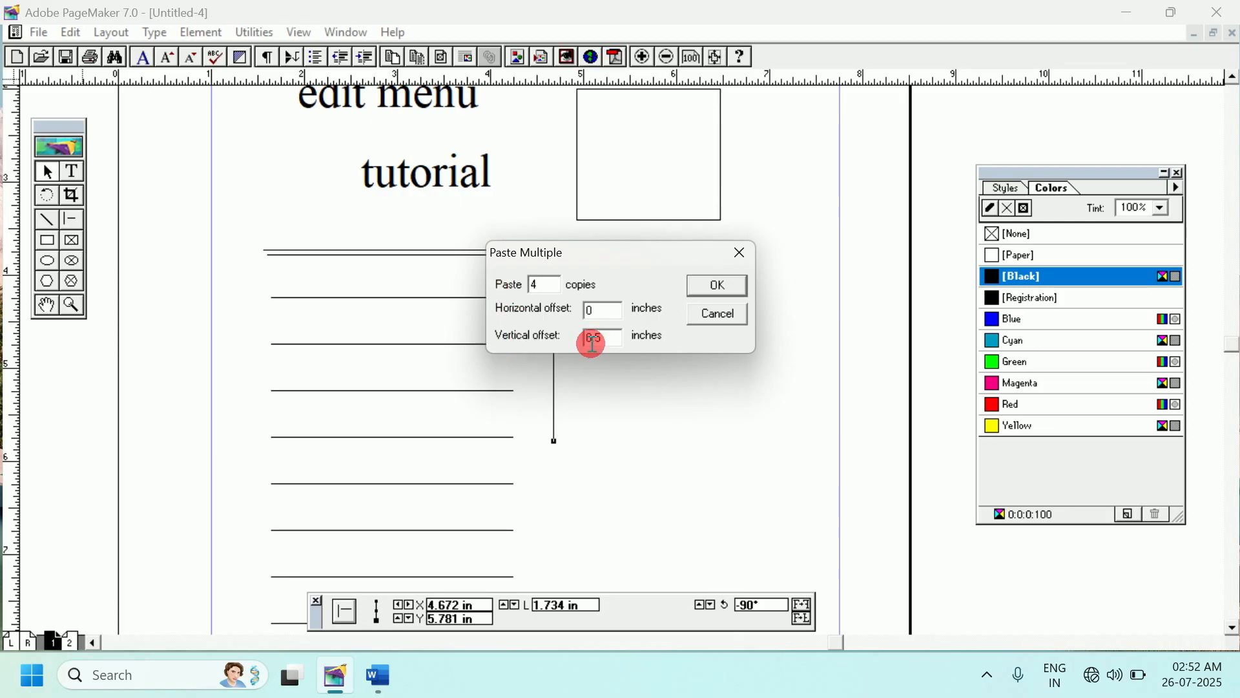
drag(584, 249, 202, 249)
click(207, 335)
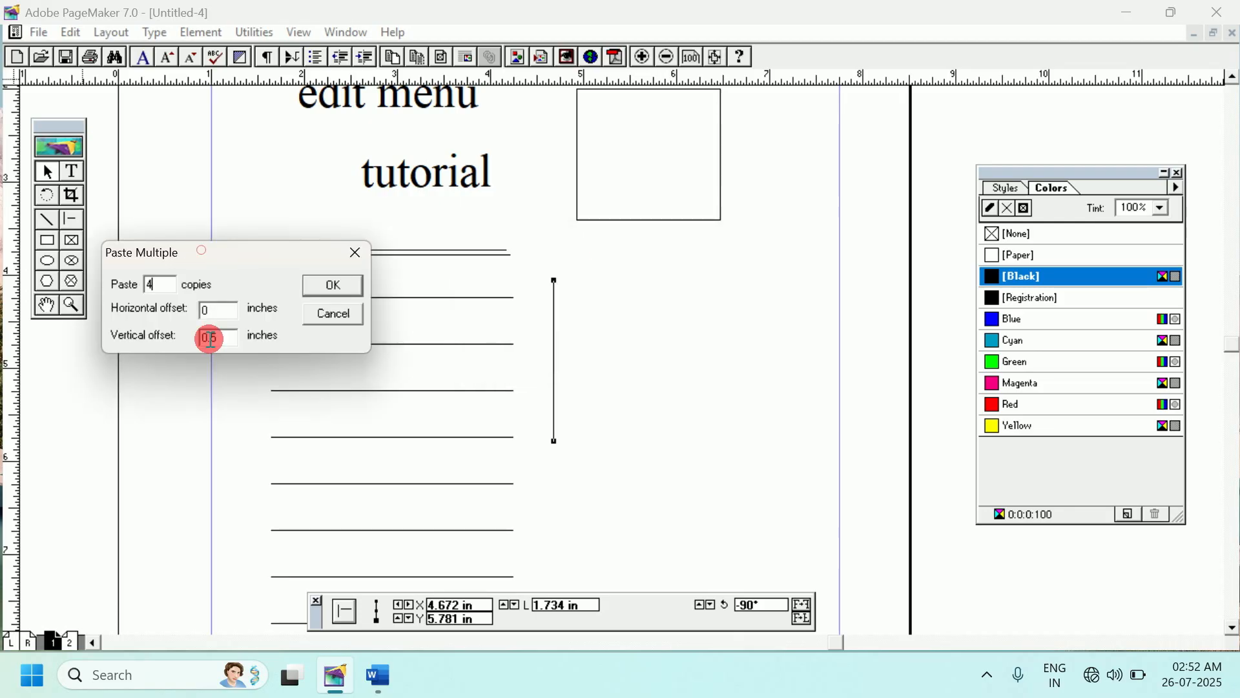
drag(213, 335, 179, 339)
key(BackSpace)
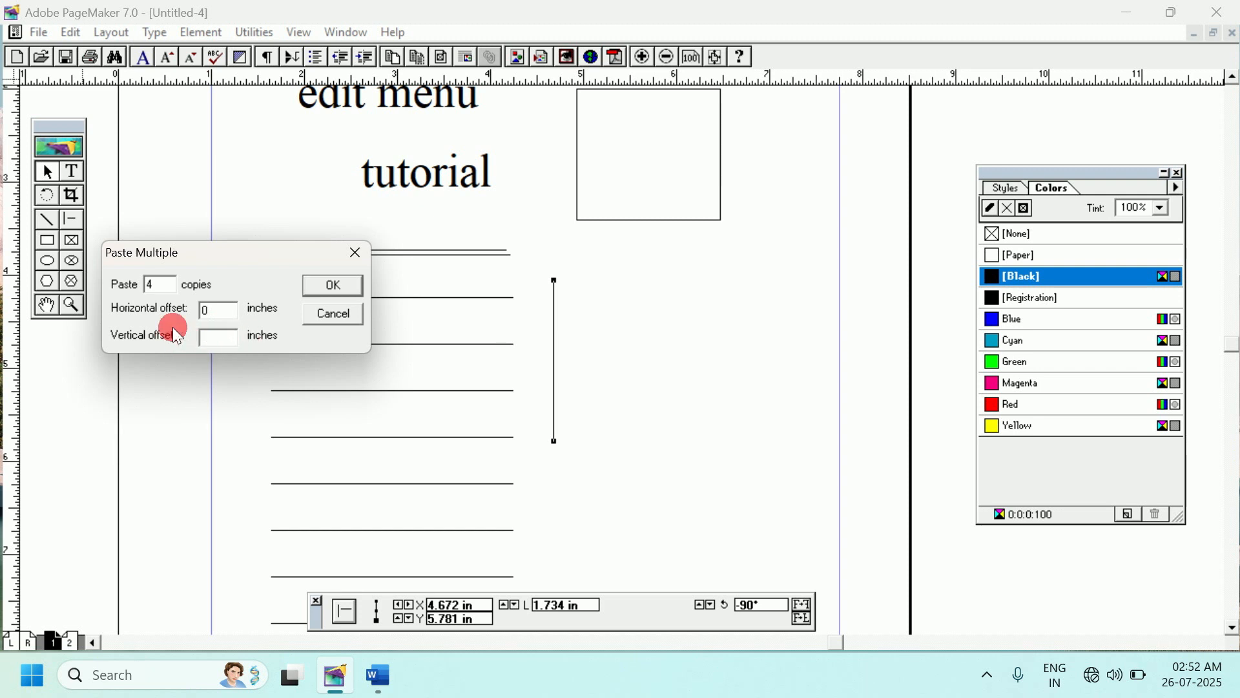
click(213, 309)
click(335, 286)
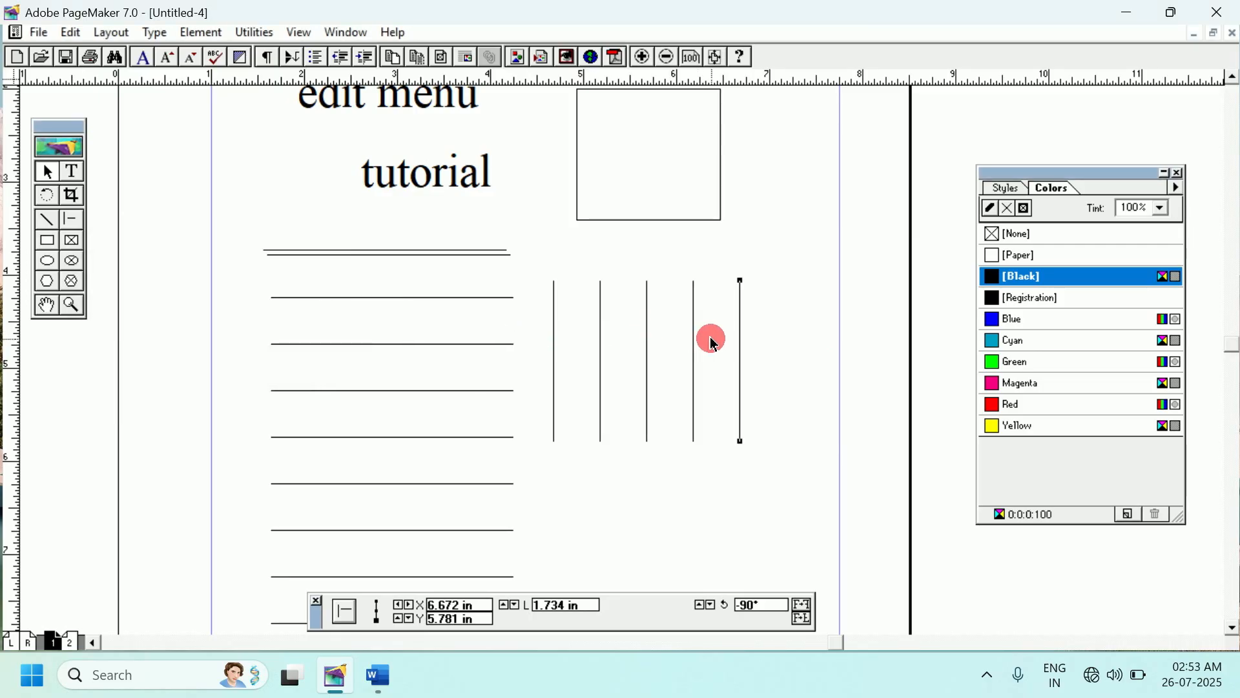
- Delete the four pasted vertical copies and reselect the original vertical line
drag(594, 265, 770, 469)
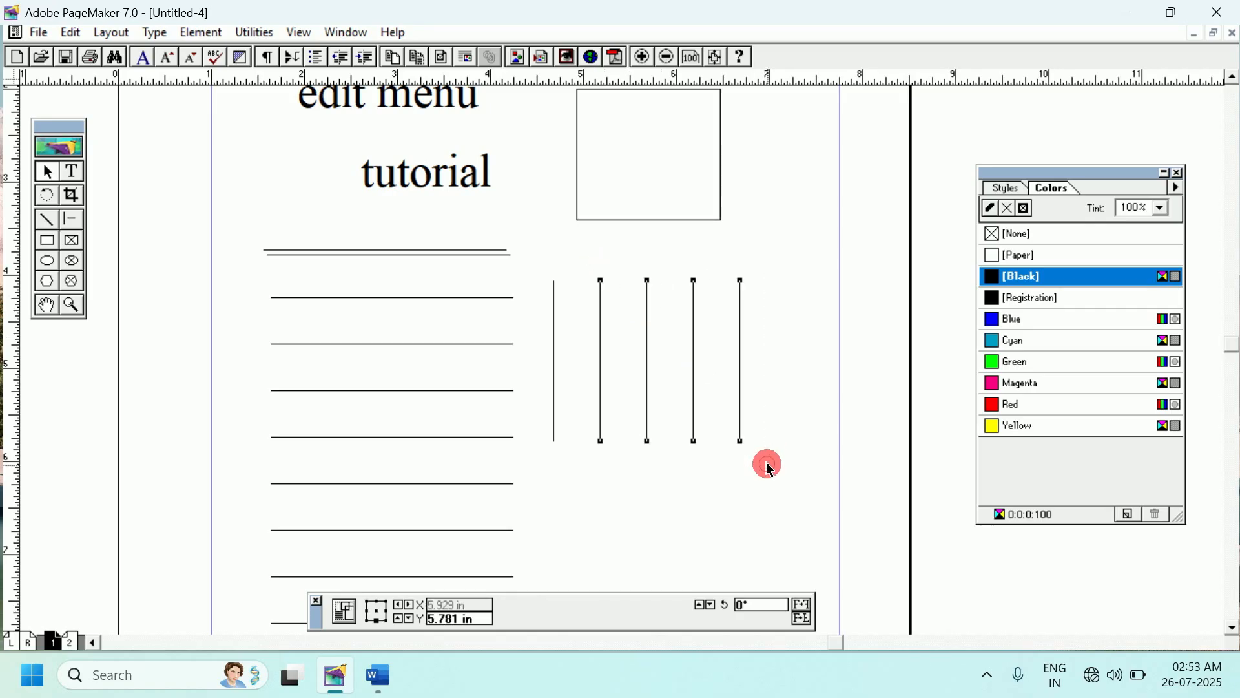
key(Delete)
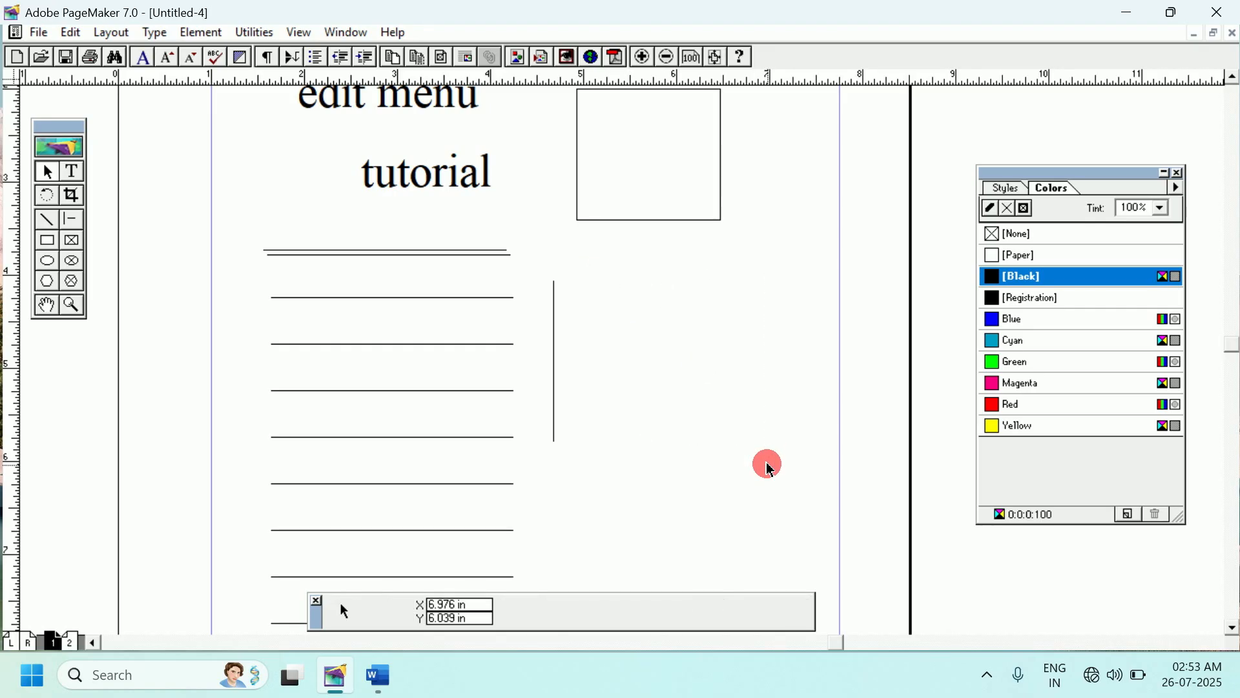
click(554, 332)
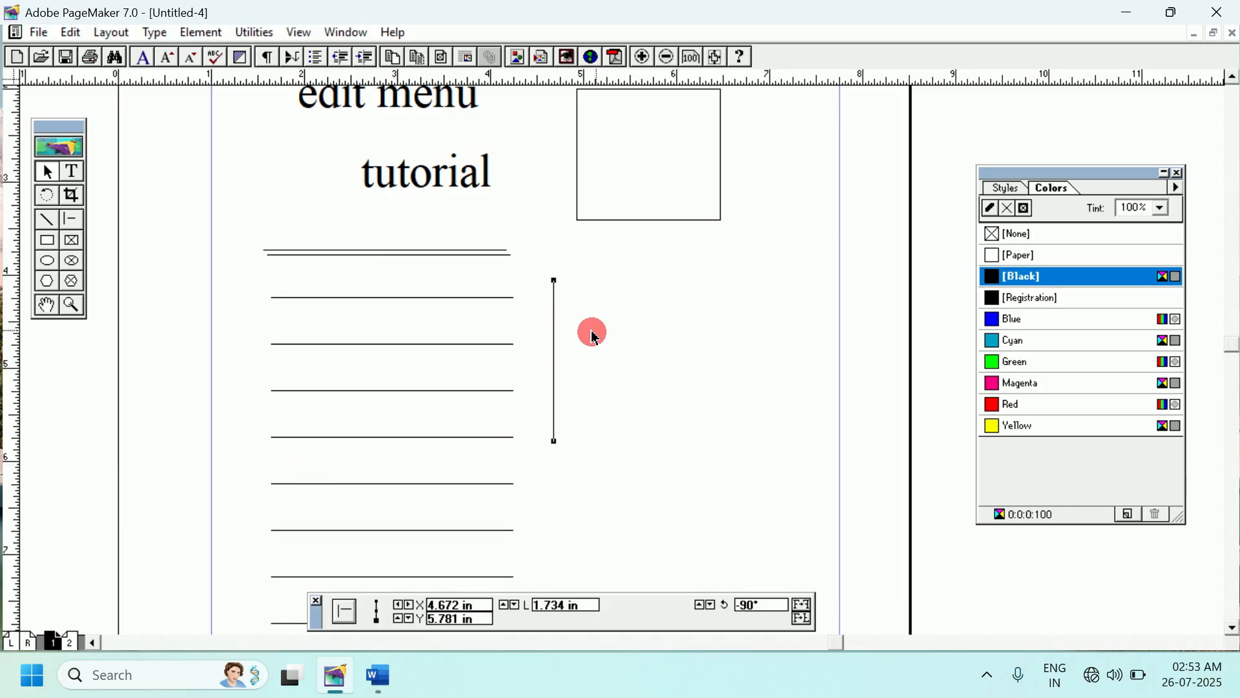
- Paste 4 multiple copies of the vertical line with a horizontal offset of 0.2 inches and a vertical offset of 0
click(70, 32)
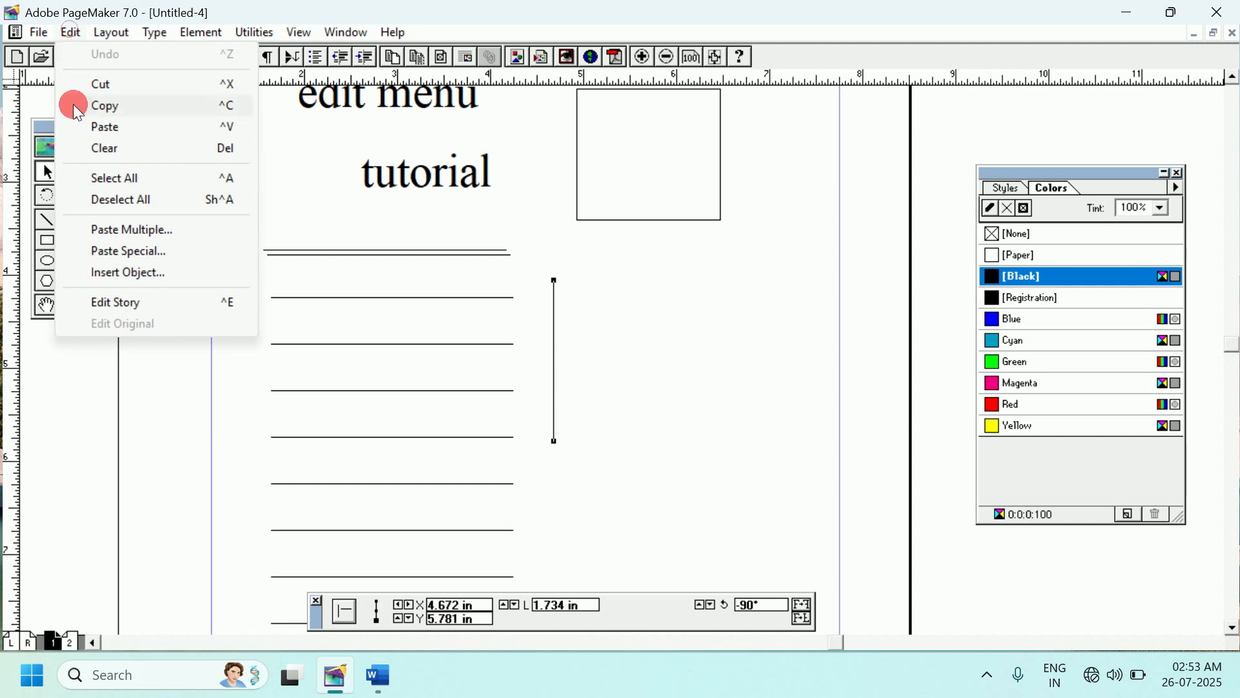
click(110, 227)
click(599, 312)
double_click(599, 312)
drag(600, 312, 595, 316)
text(2)
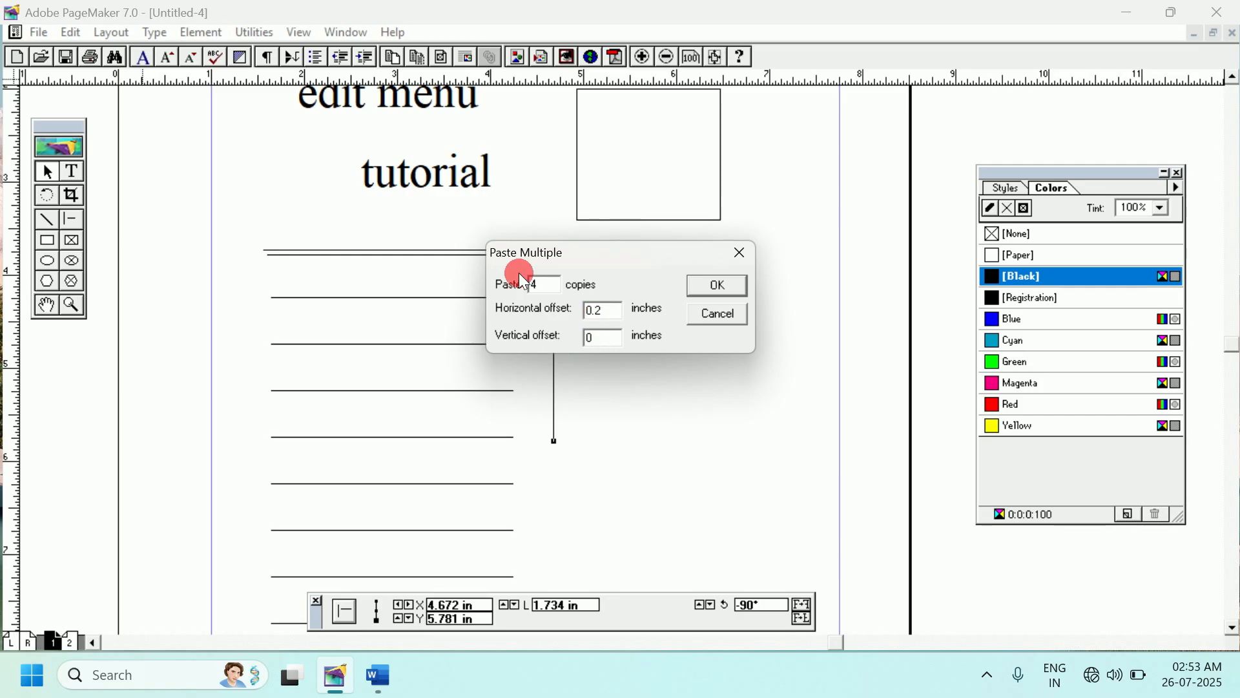
click(724, 283)
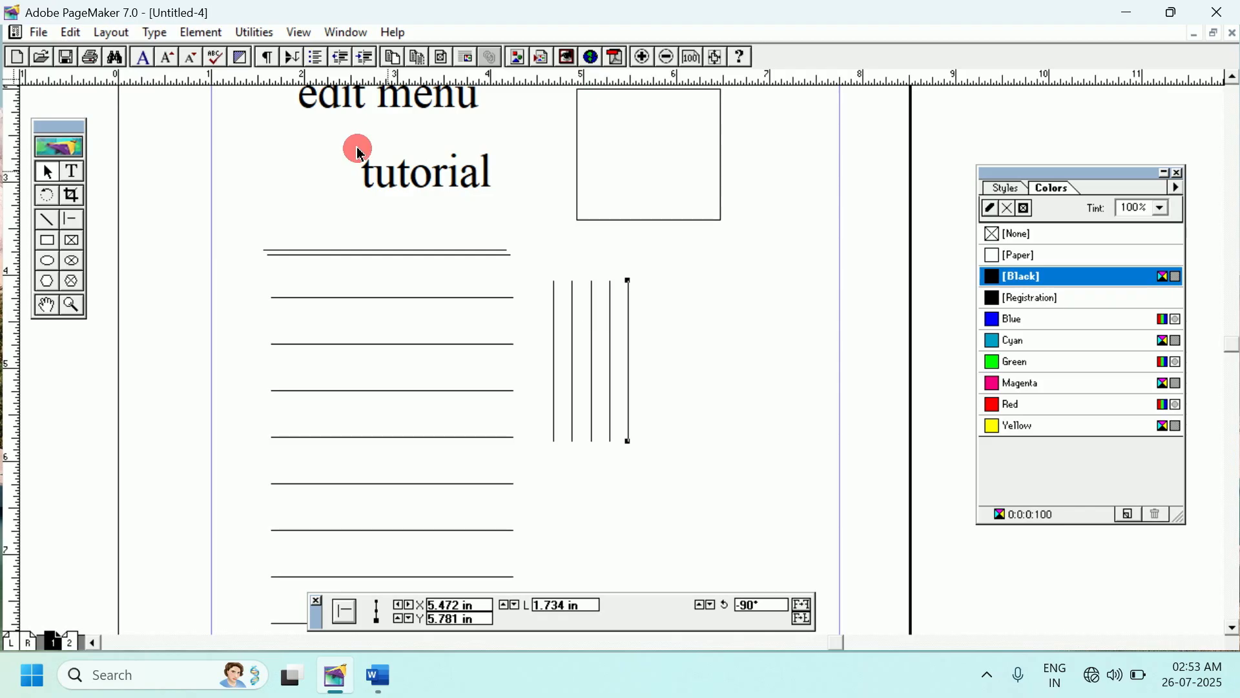
click(61, 32)
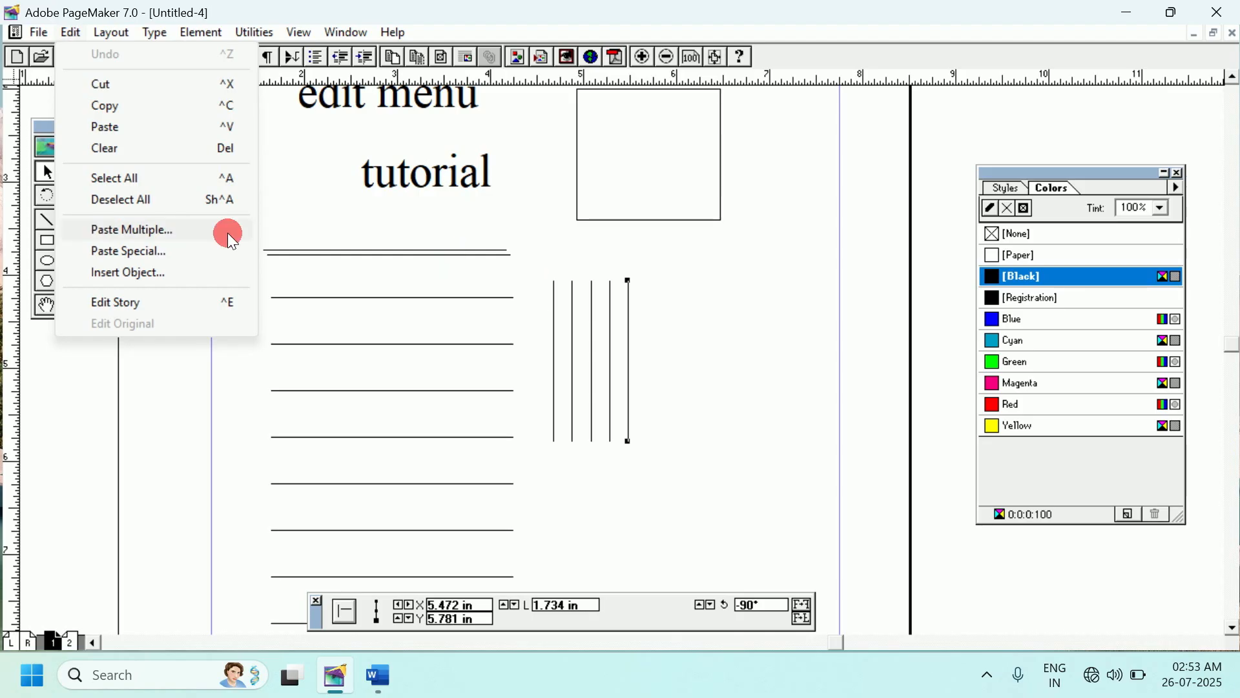
click(308, 215)
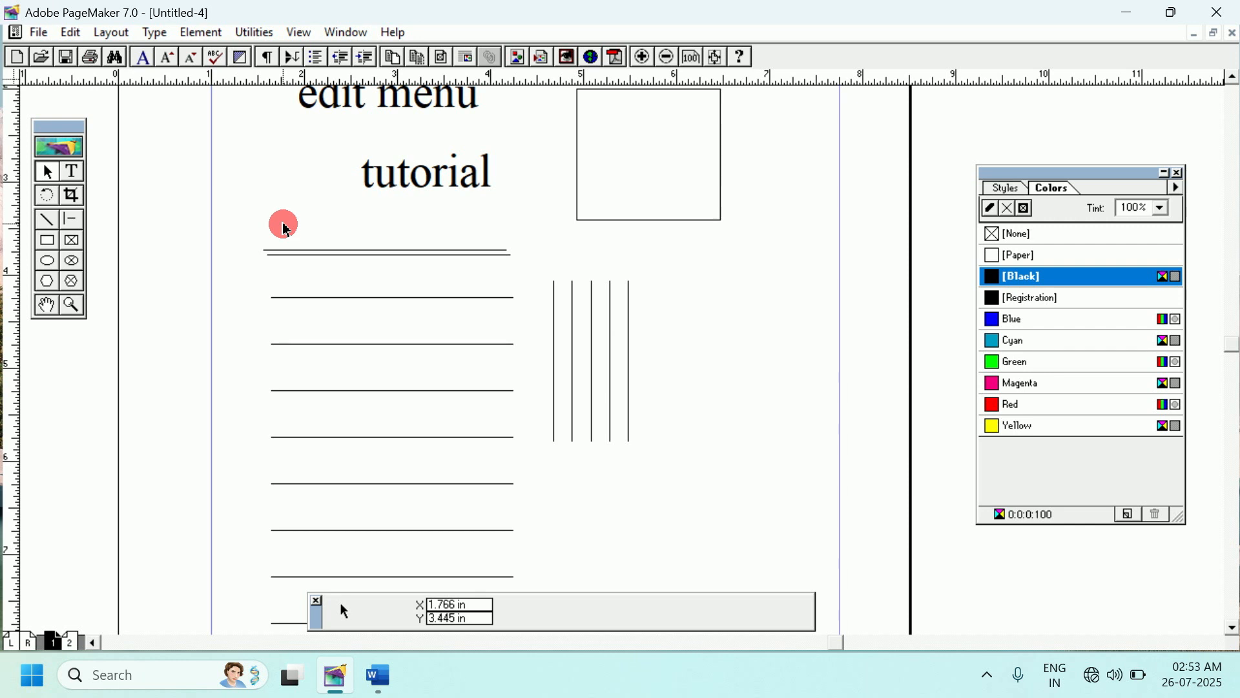
click(45, 304)
drag(374, 332, 360, 227)
drag(435, 227, 426, 299)
drag(425, 197, 425, 227)
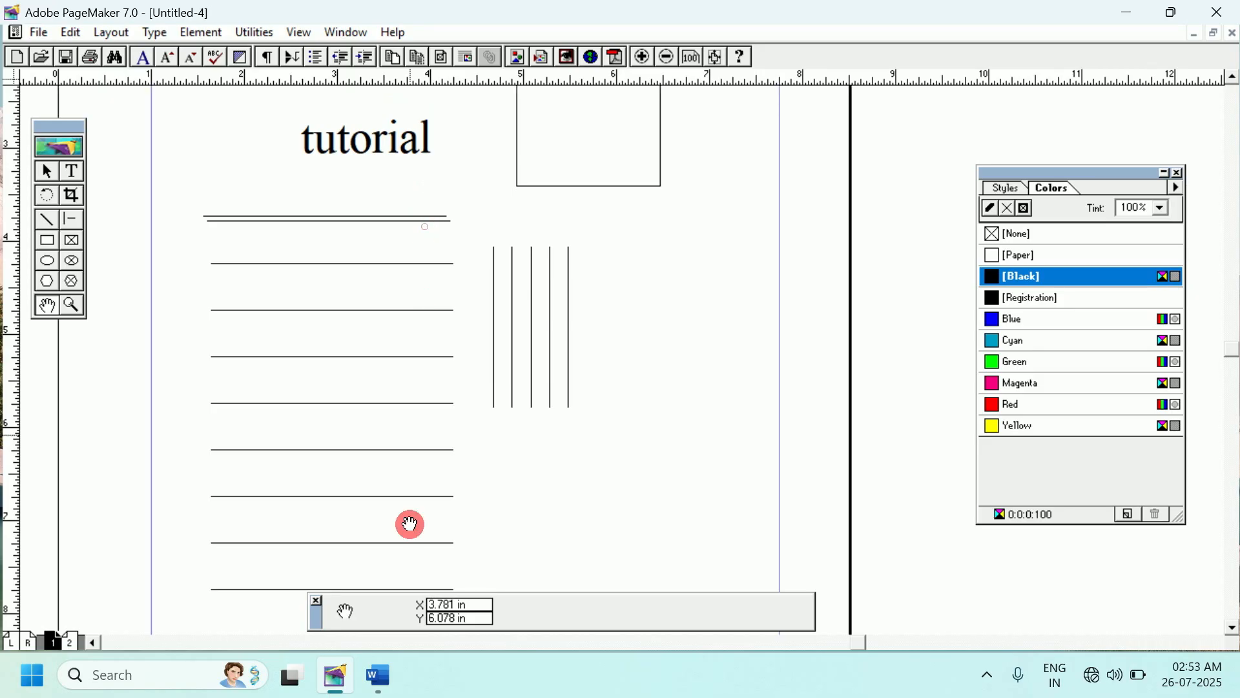
- Switch to the Word document containing the sample paragraphs and place the cursor in its text
mouse_move(358, 690)
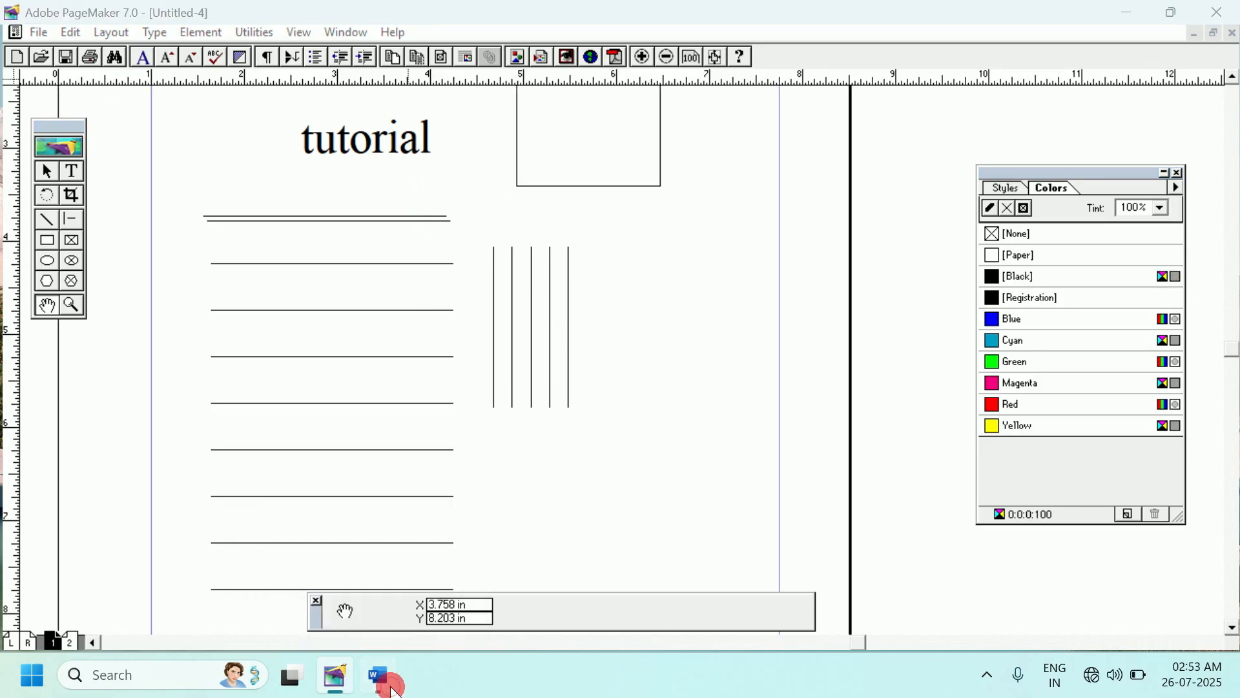
click(380, 677)
click(425, 366)
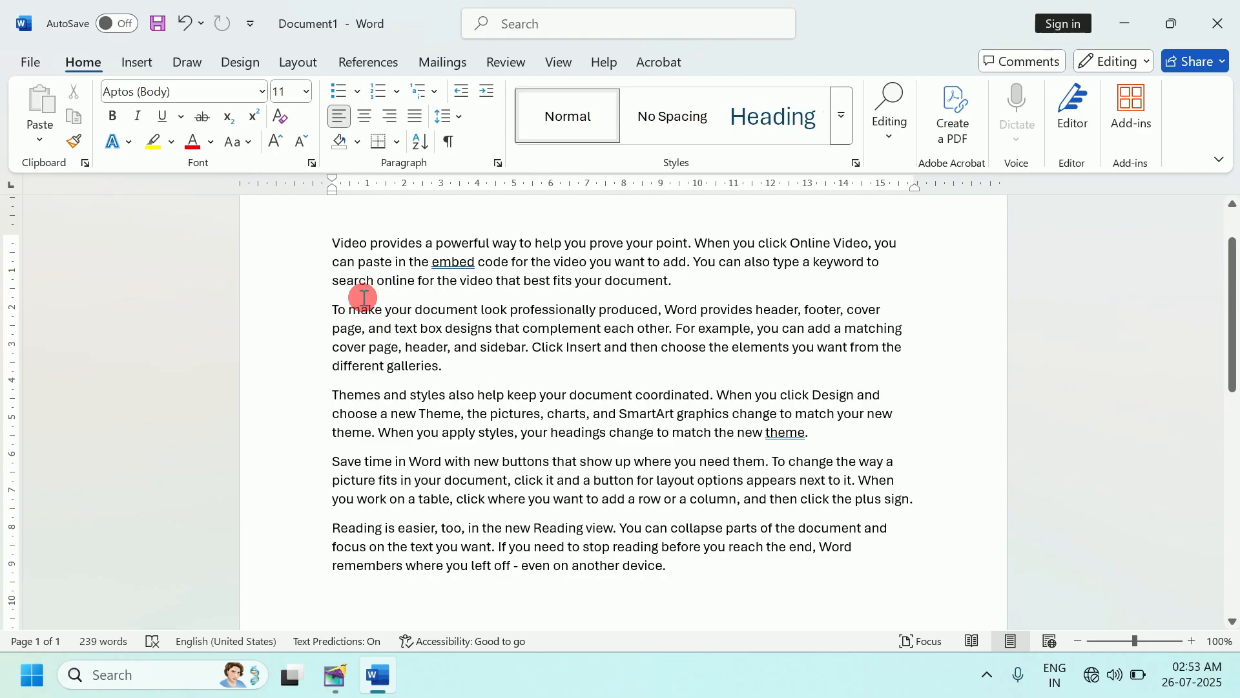
- Copy the first paragraph, beginning "Video provides a powerful way", from the sample document
drag(329, 309, 456, 375)
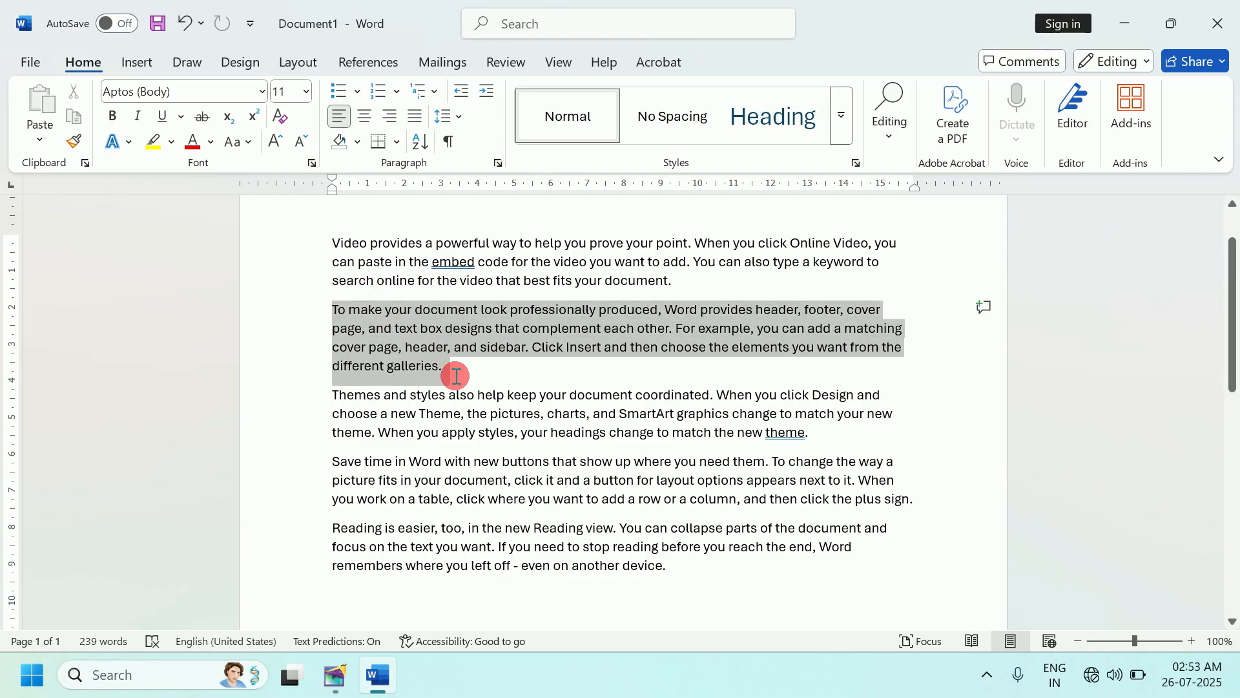
click(320, 240)
drag(466, 267, 678, 277)
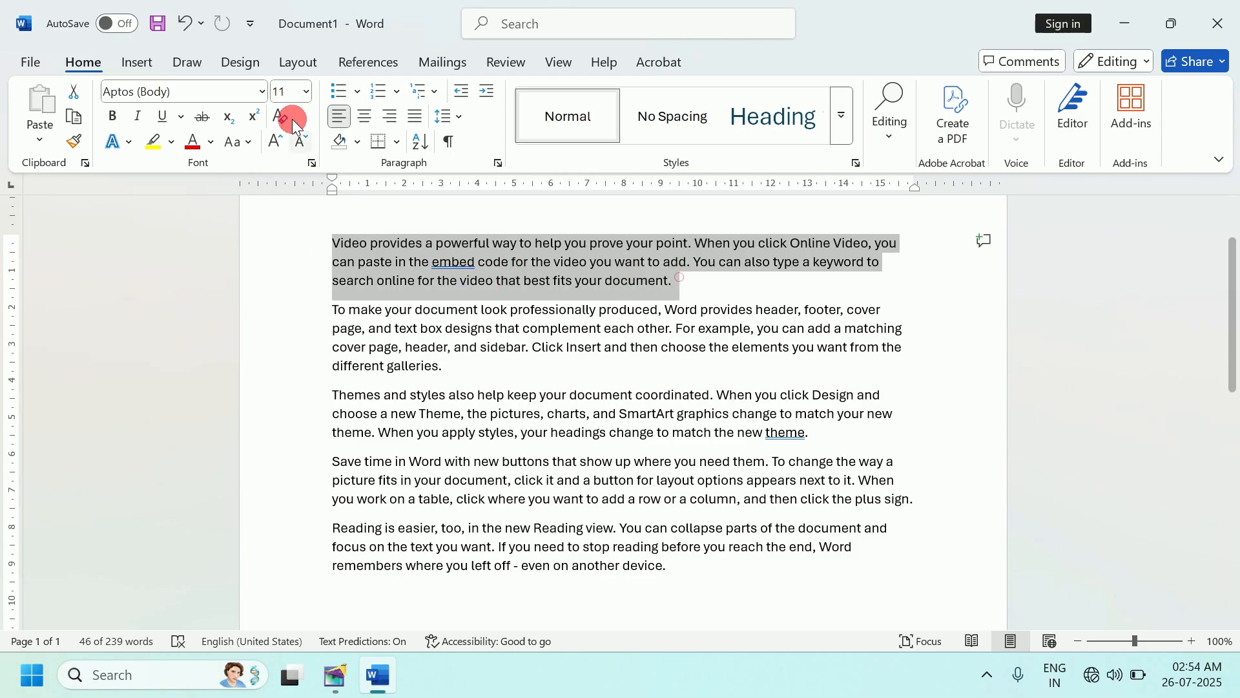
right_click(458, 265)
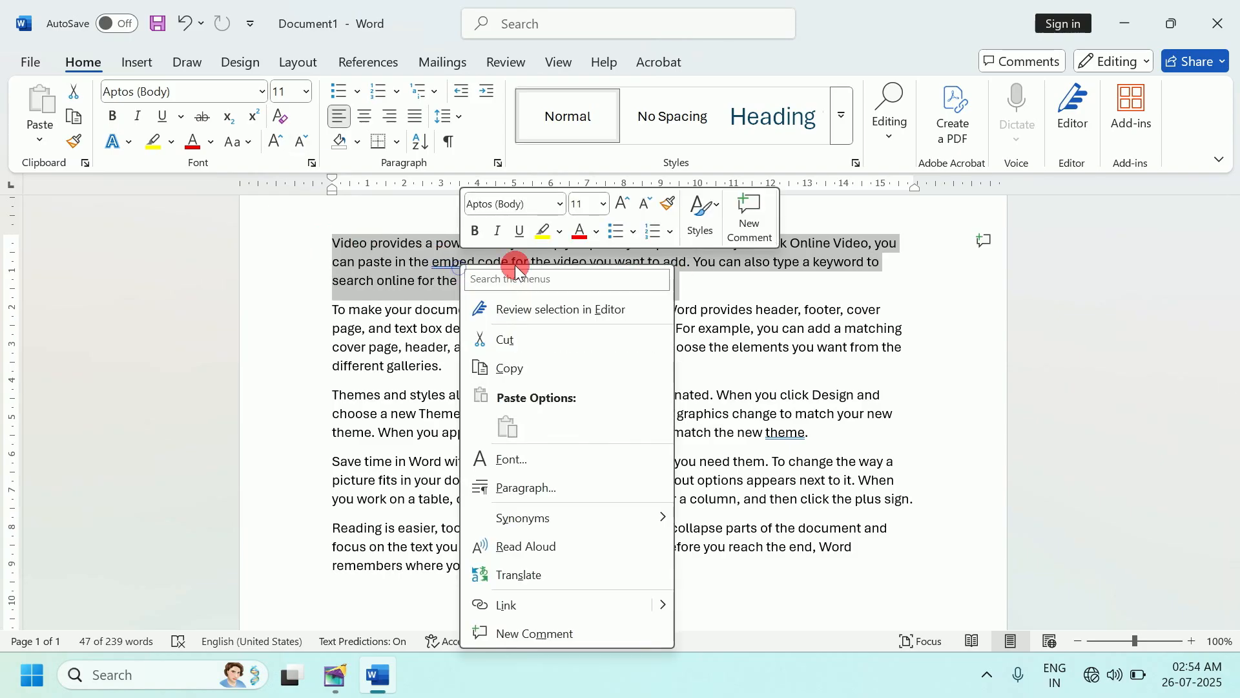
click(525, 370)
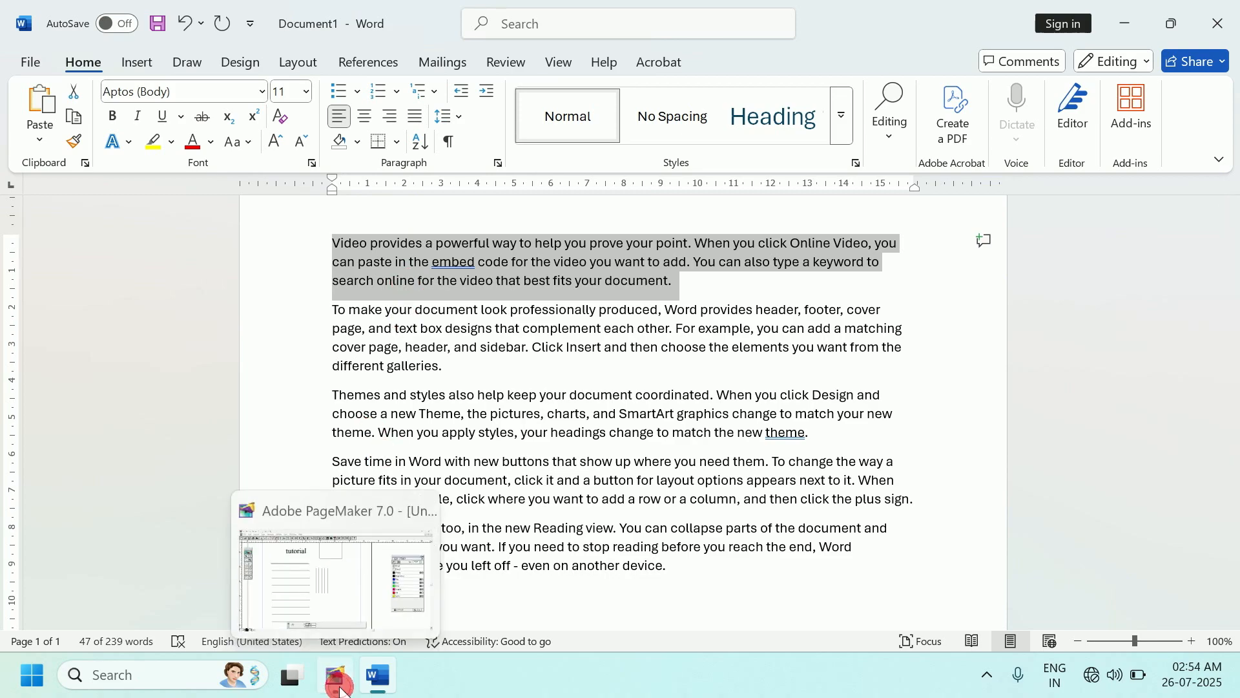
- Switch to PageMaker and paste the copied paragraph as Rich Text Format with a temporary Courier font substitution, placing it below the word "tutorial"
click(333, 581)
drag(294, 193, 291, 351)
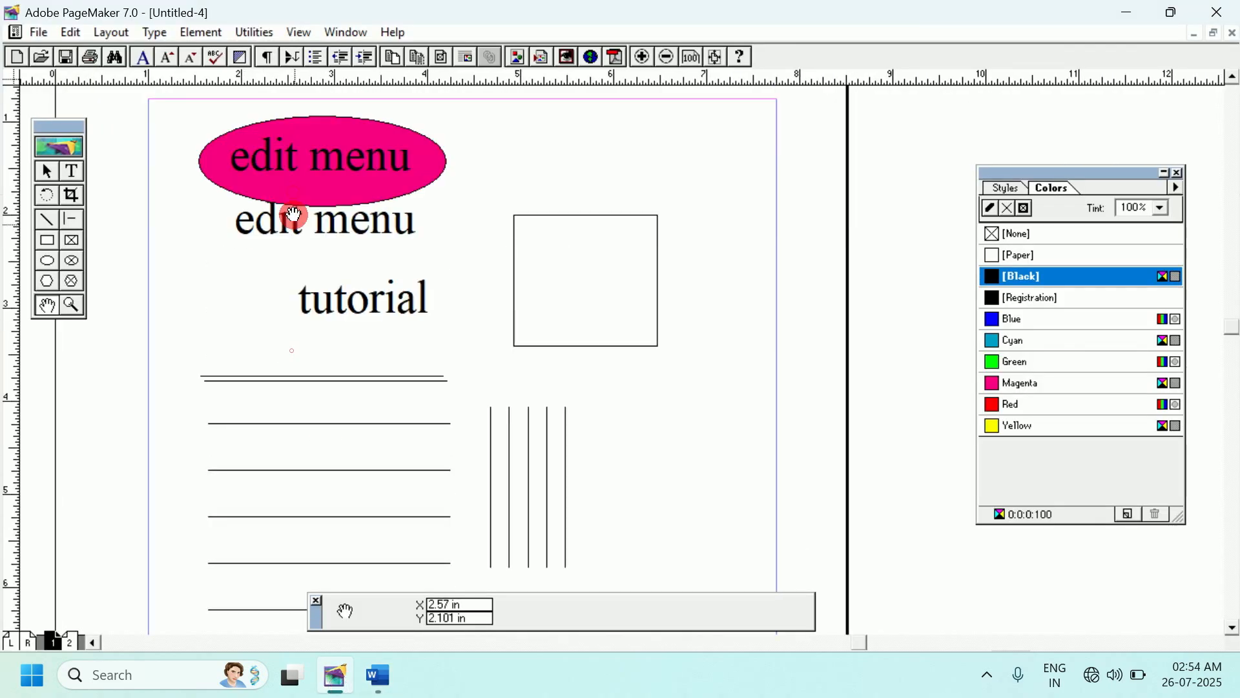
drag(294, 200, 302, 164)
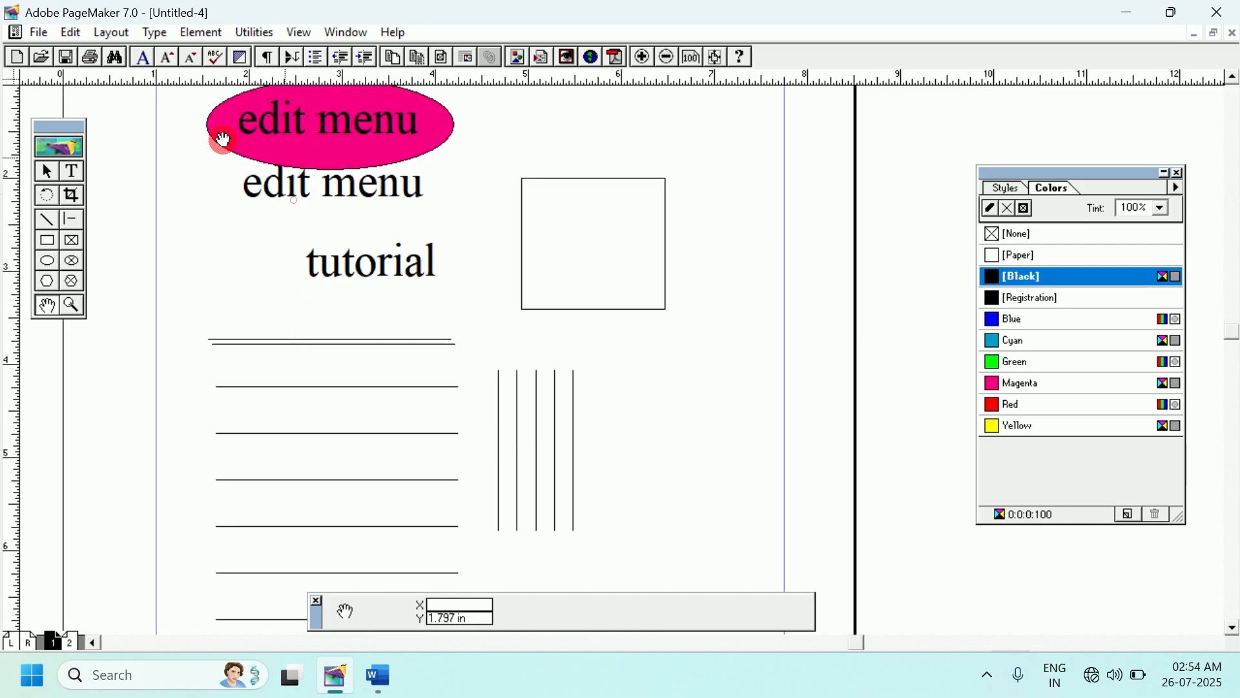
click(76, 33)
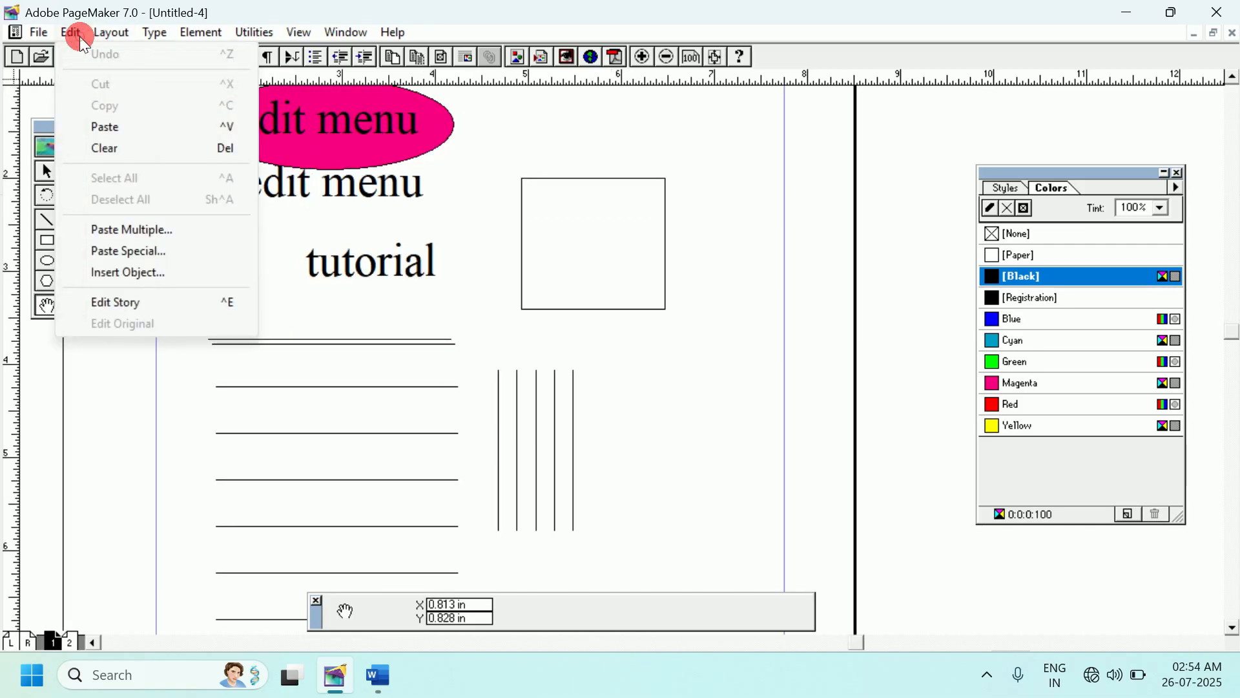
click(162, 255)
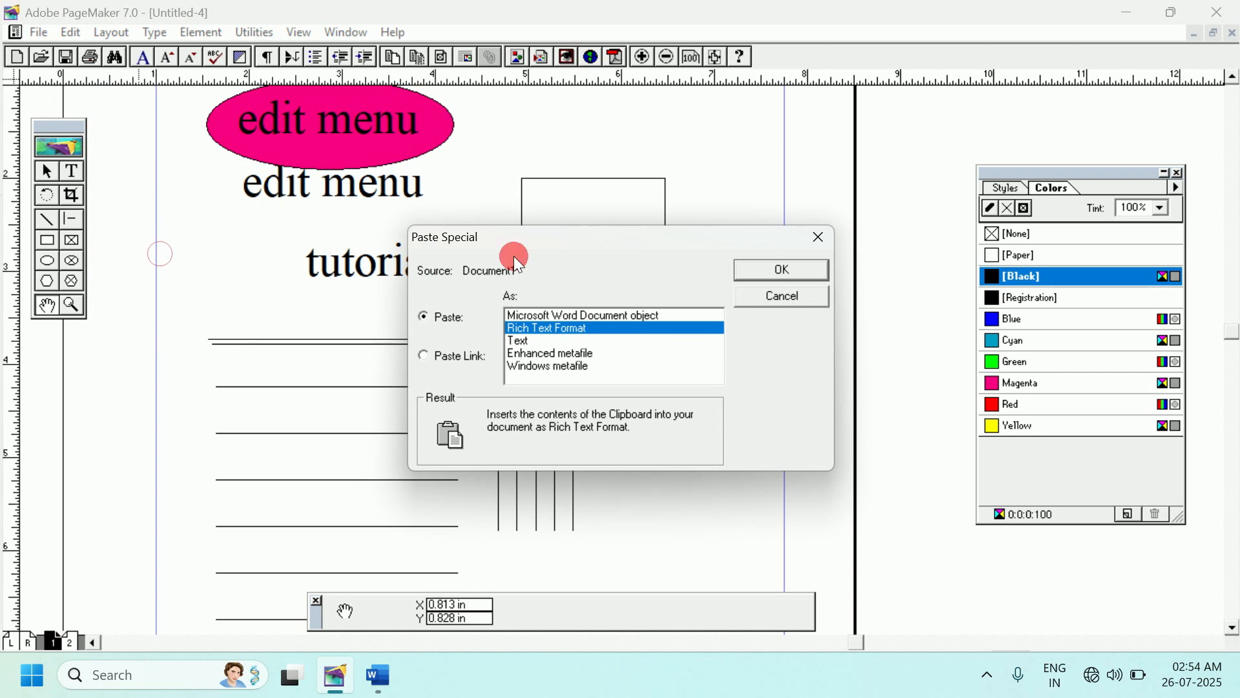
drag(524, 238, 373, 232)
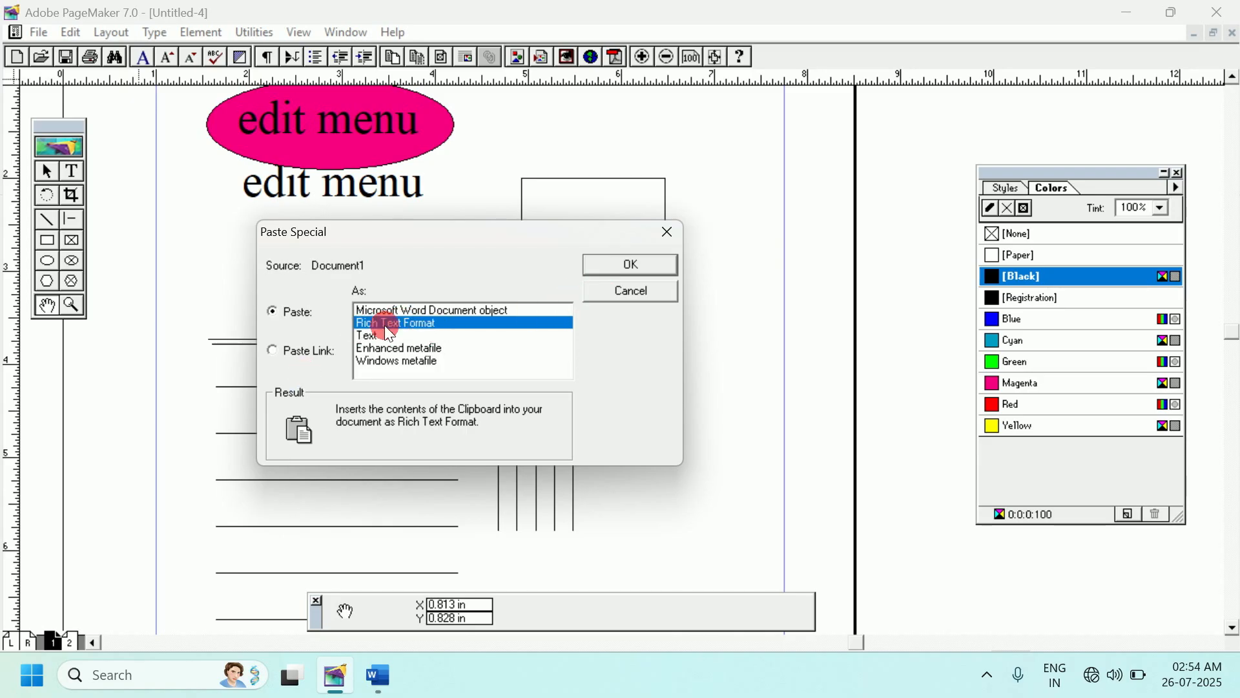
click(623, 266)
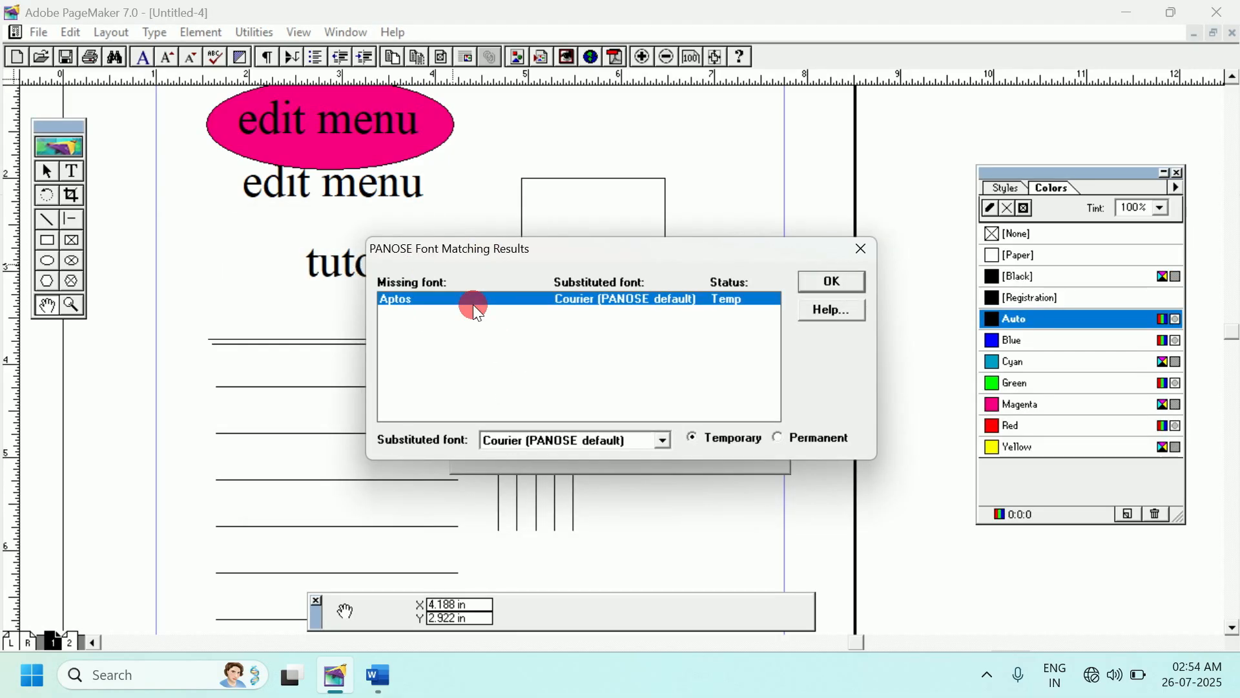
click(834, 284)
drag(534, 145, 430, 349)
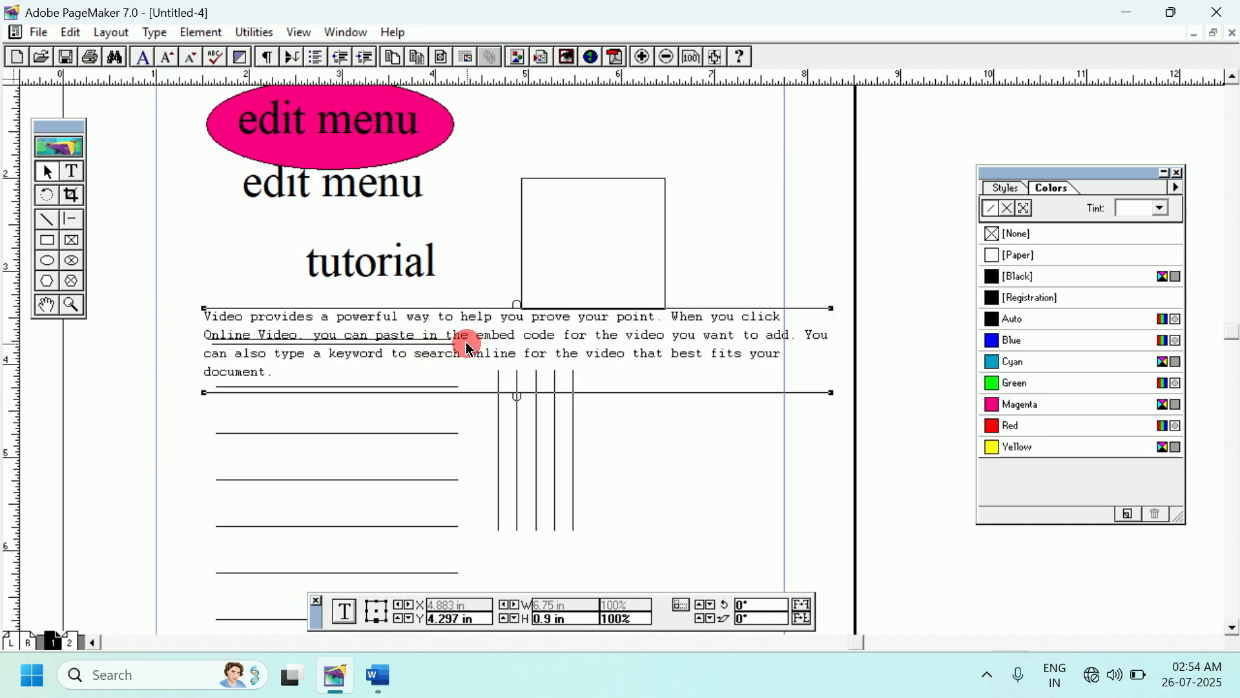
- Clear the Courier text block and paste the copied paragraph as Text instead, placing it just below the word "tutorial"
click(71, 31)
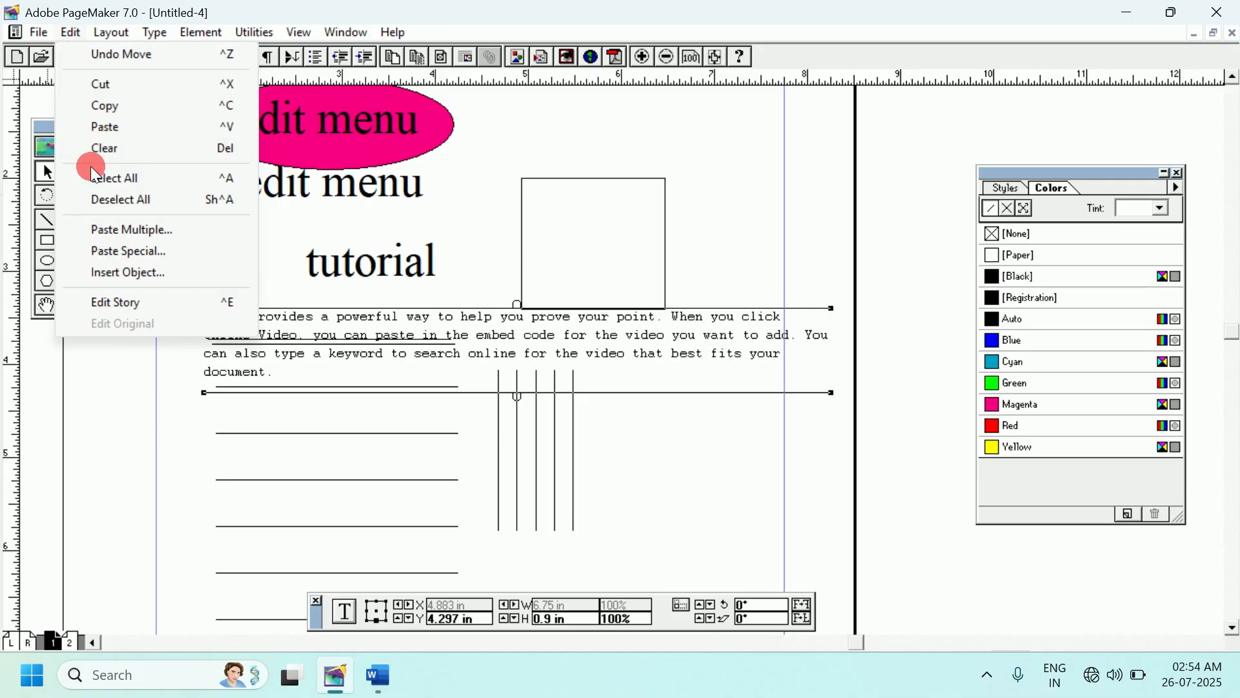
click(102, 147)
click(71, 32)
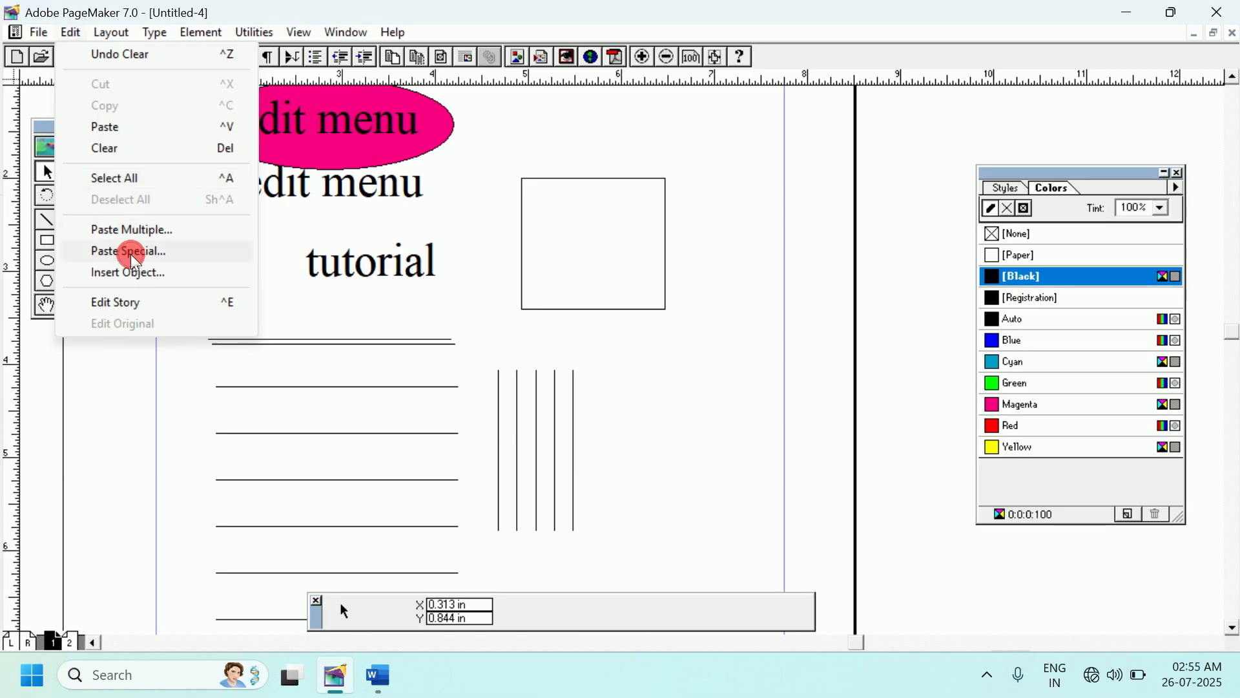
click(131, 252)
click(520, 341)
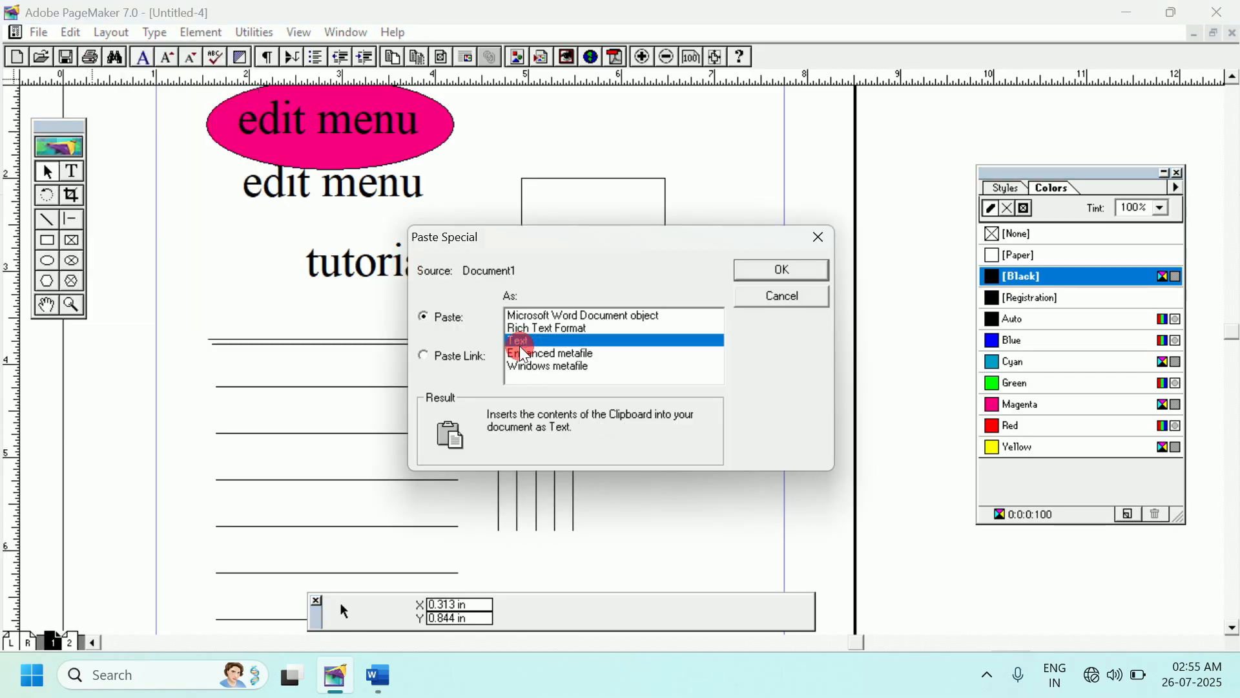
click(746, 271)
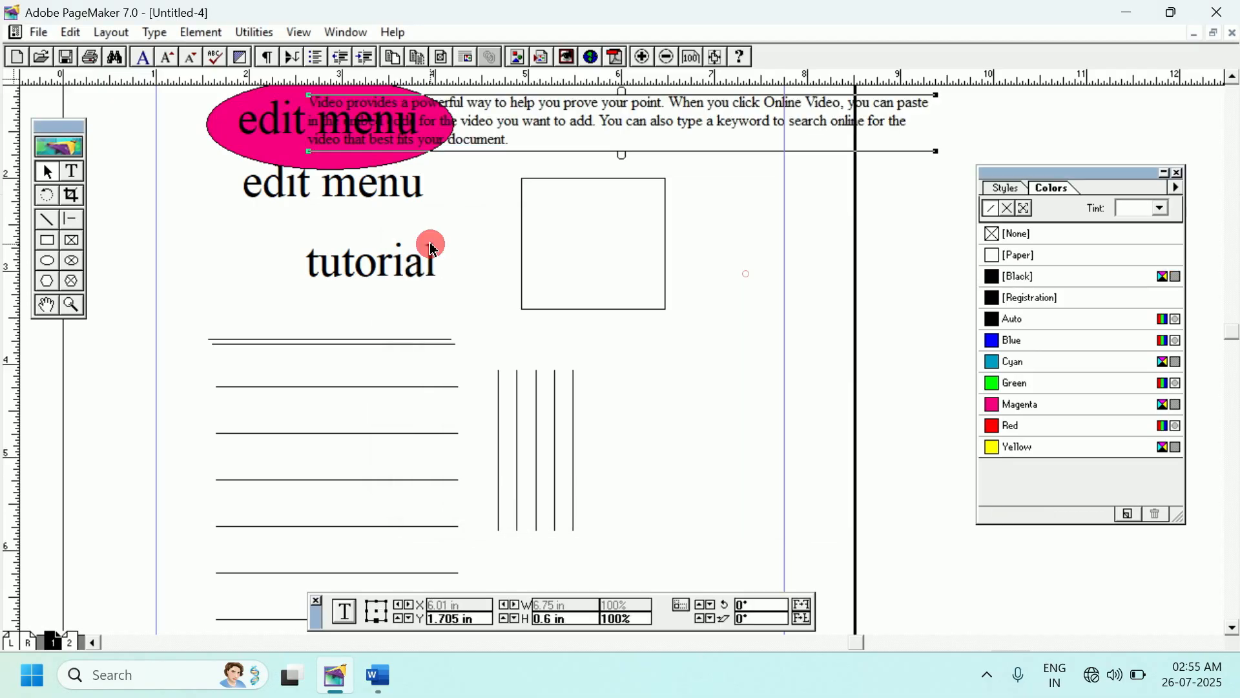
drag(490, 110, 359, 295)
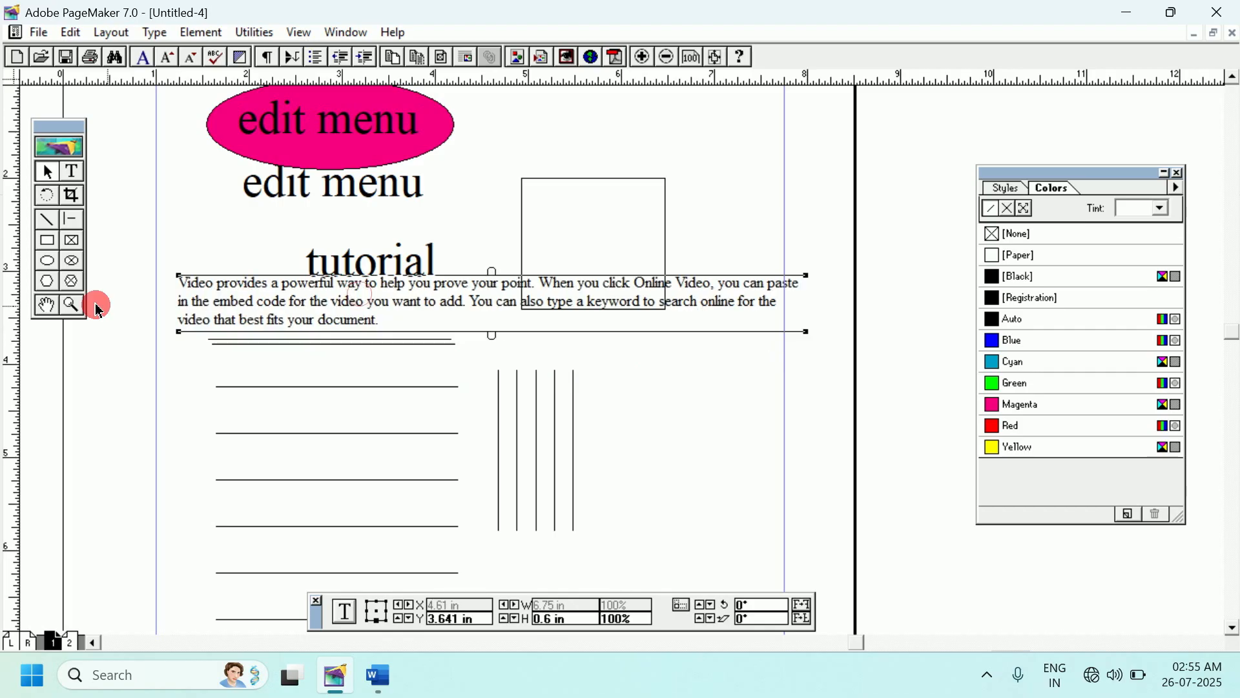
click(45, 307)
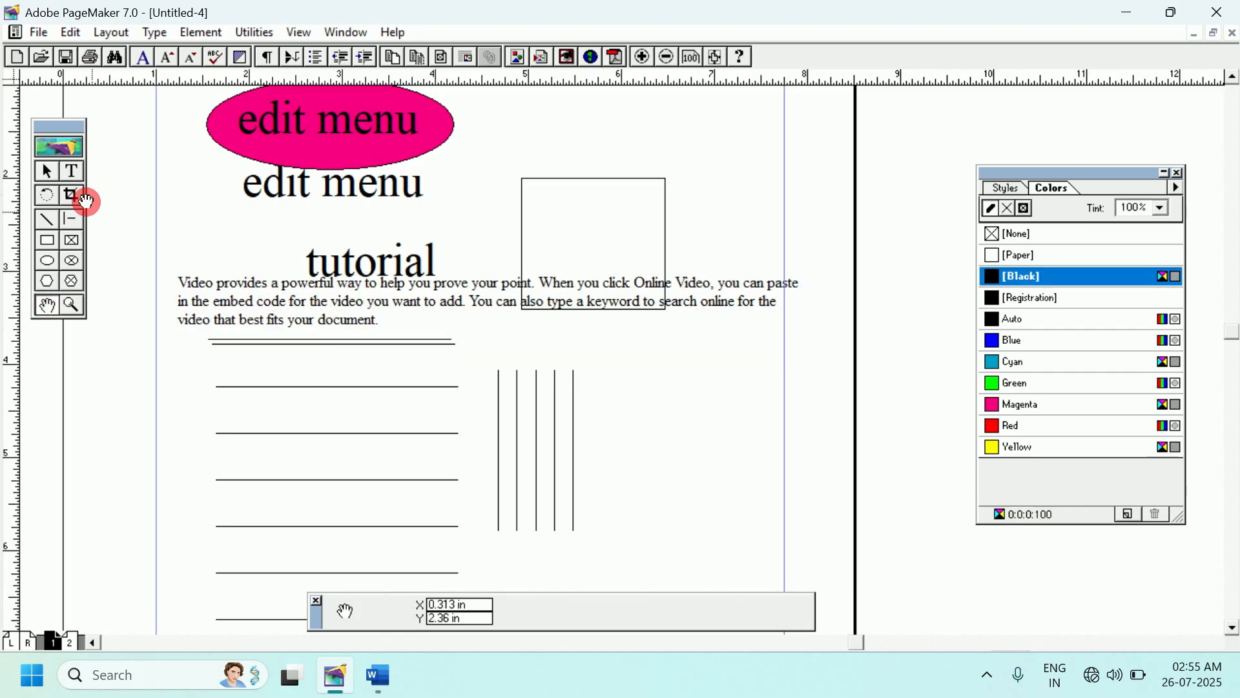
click(52, 173)
click(458, 290)
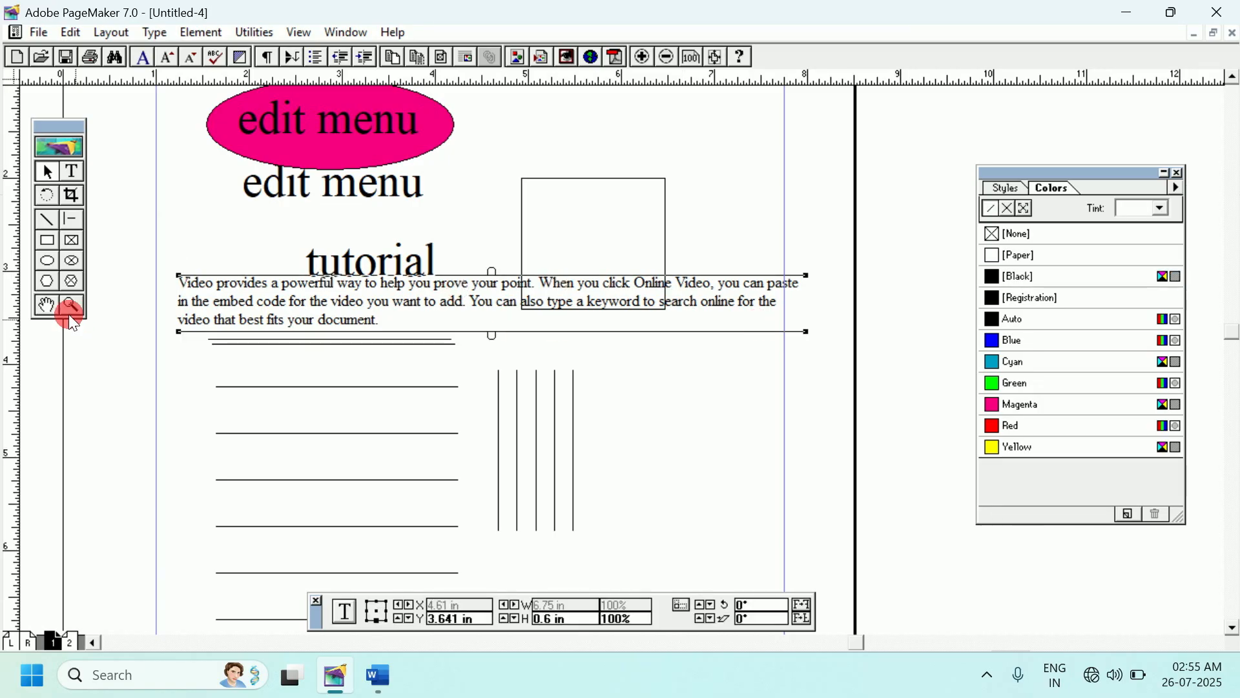
- Go to page 2 and display the blank page at actual size
click(70, 642)
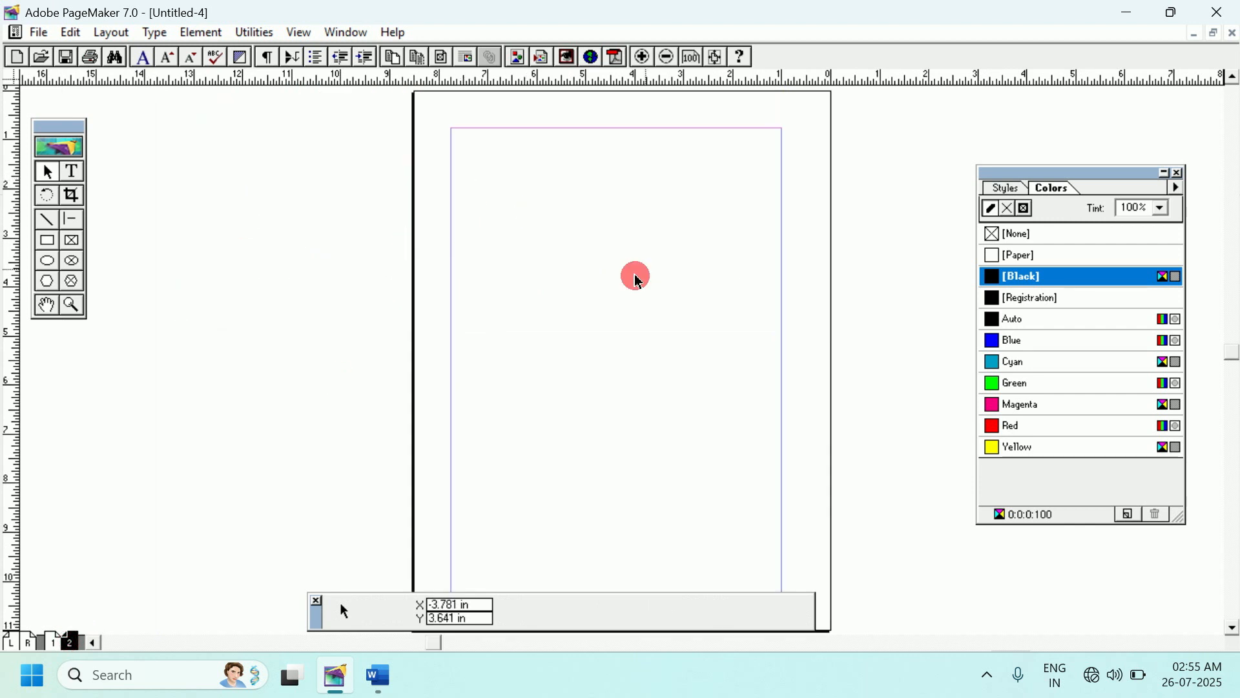
right_click(547, 247)
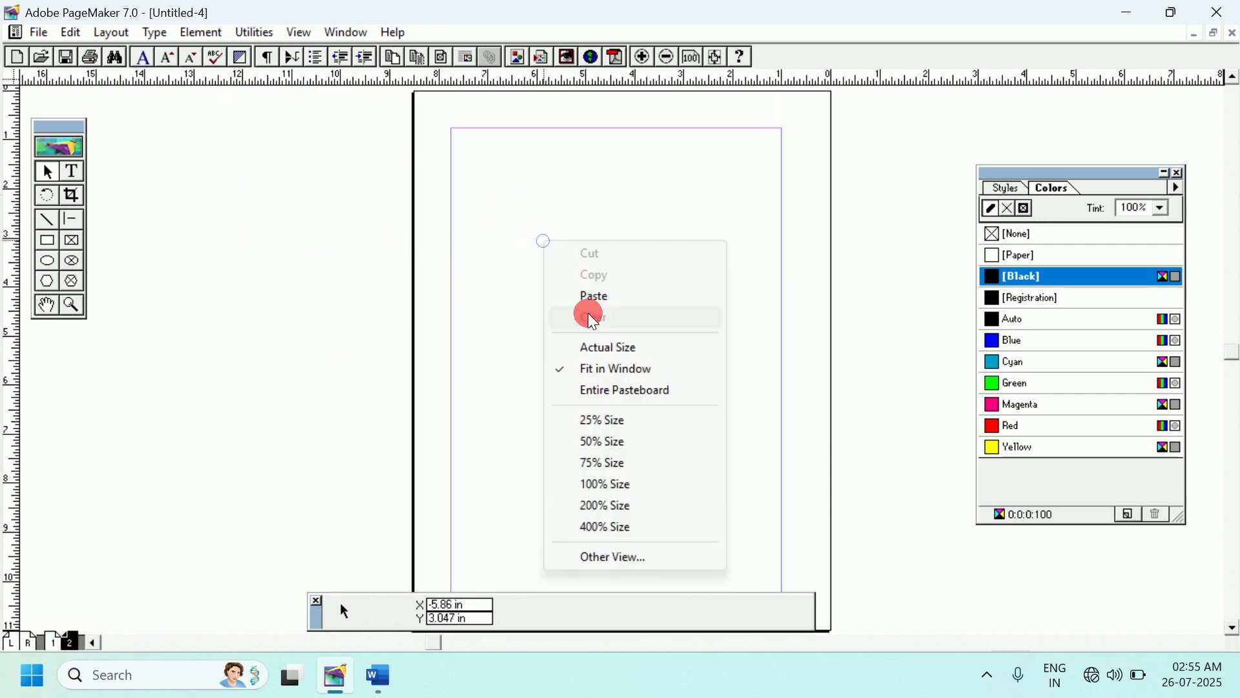
click(585, 344)
click(44, 303)
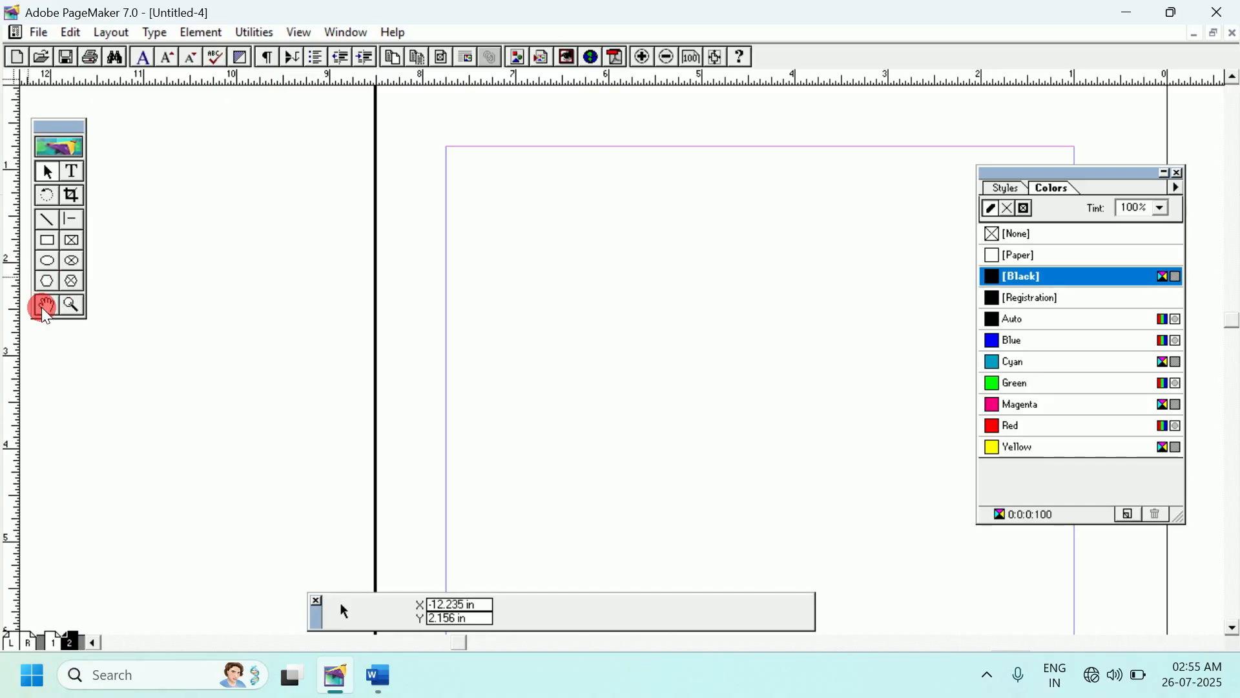
drag(543, 287, 219, 283)
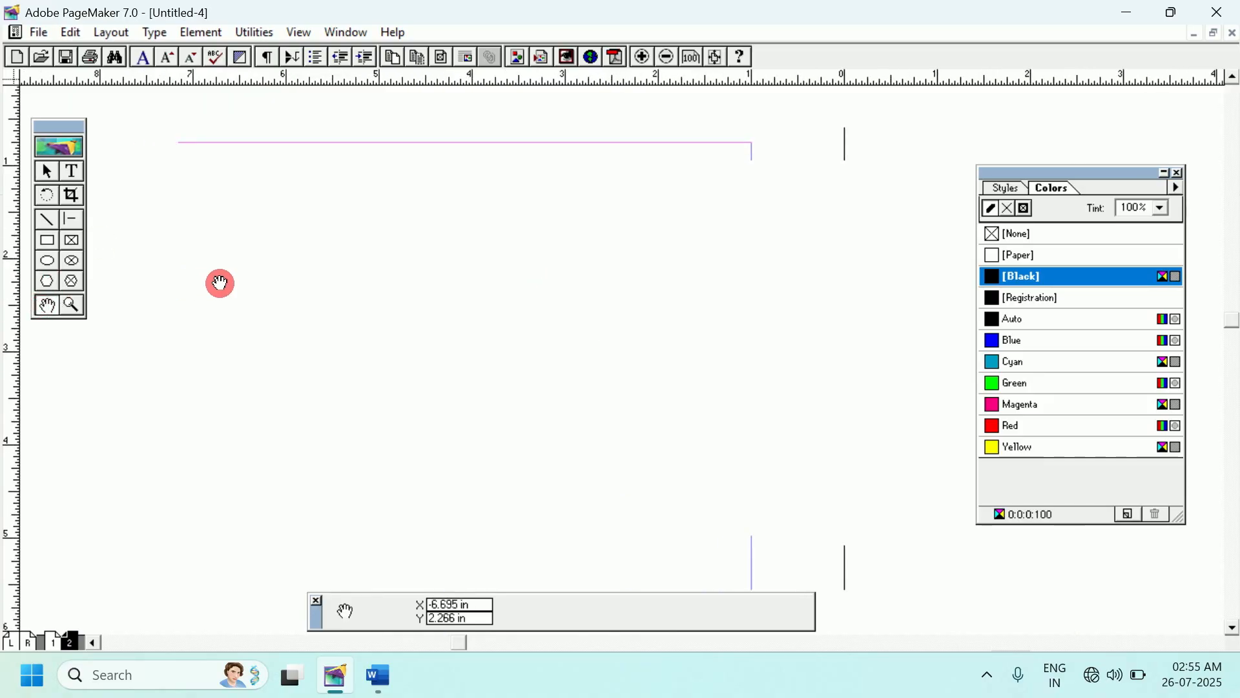
- Switch to Word and copy the second paragraph, beginning "To make your document look professionally produced"
click(388, 685)
click(392, 352)
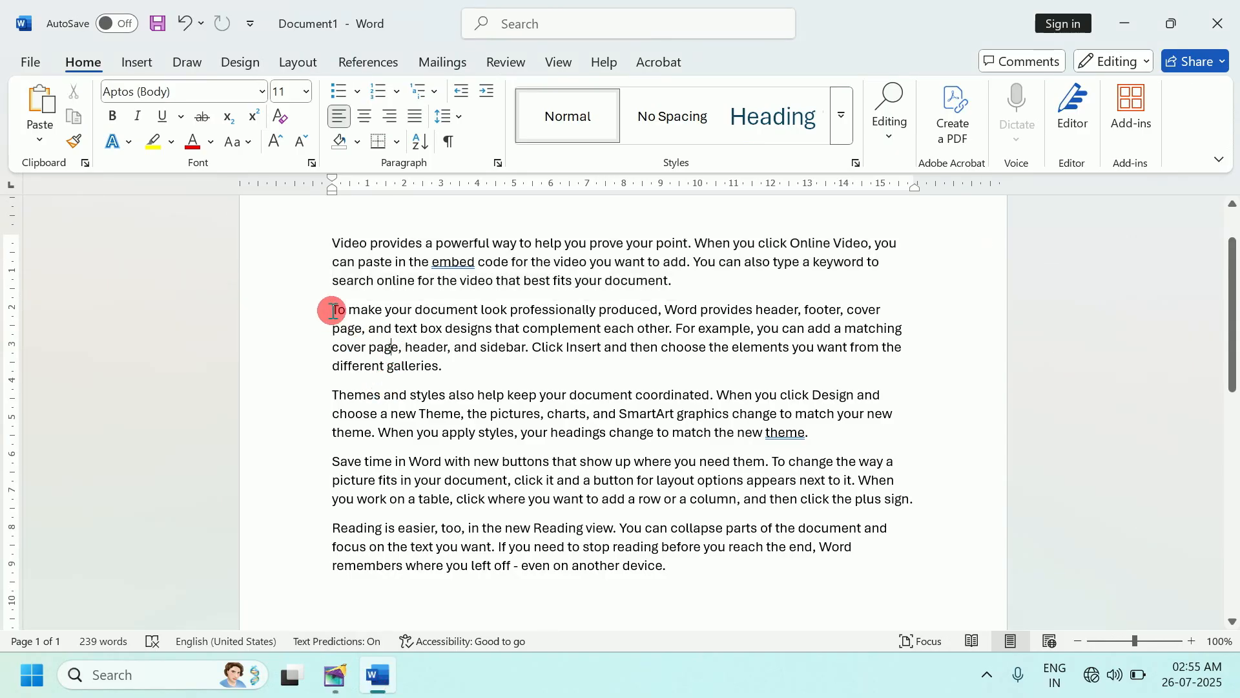
drag(334, 308, 441, 370)
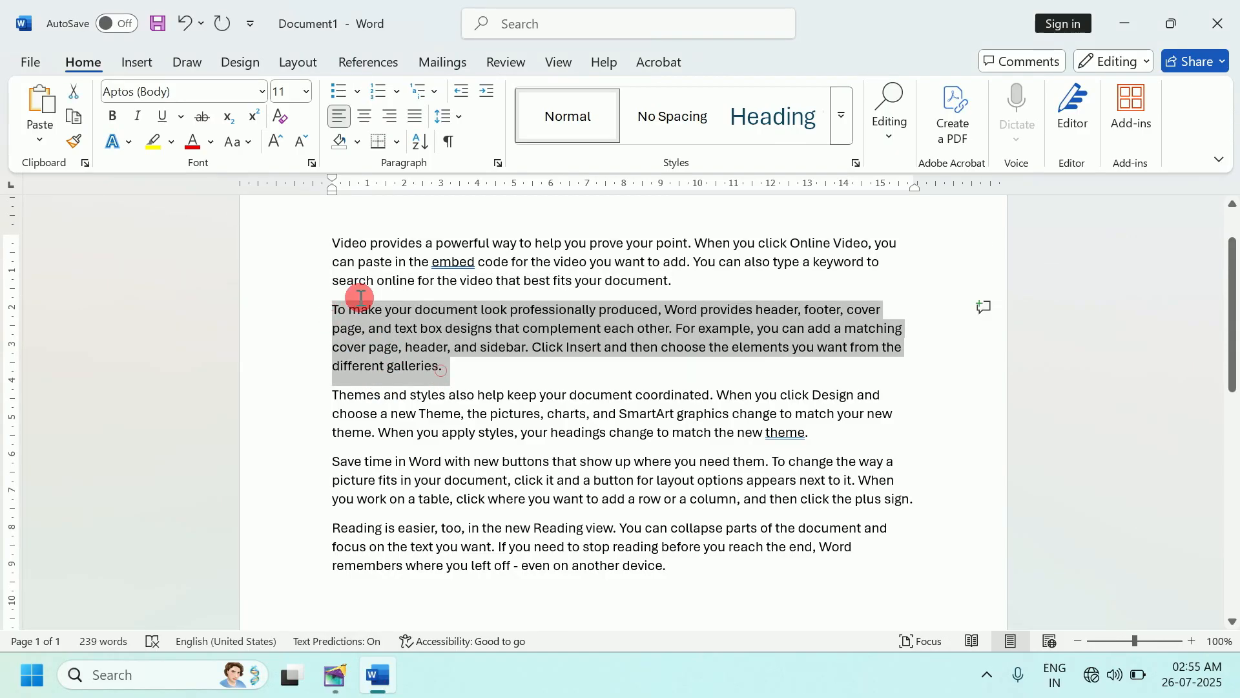
right_click(371, 333)
click(415, 367)
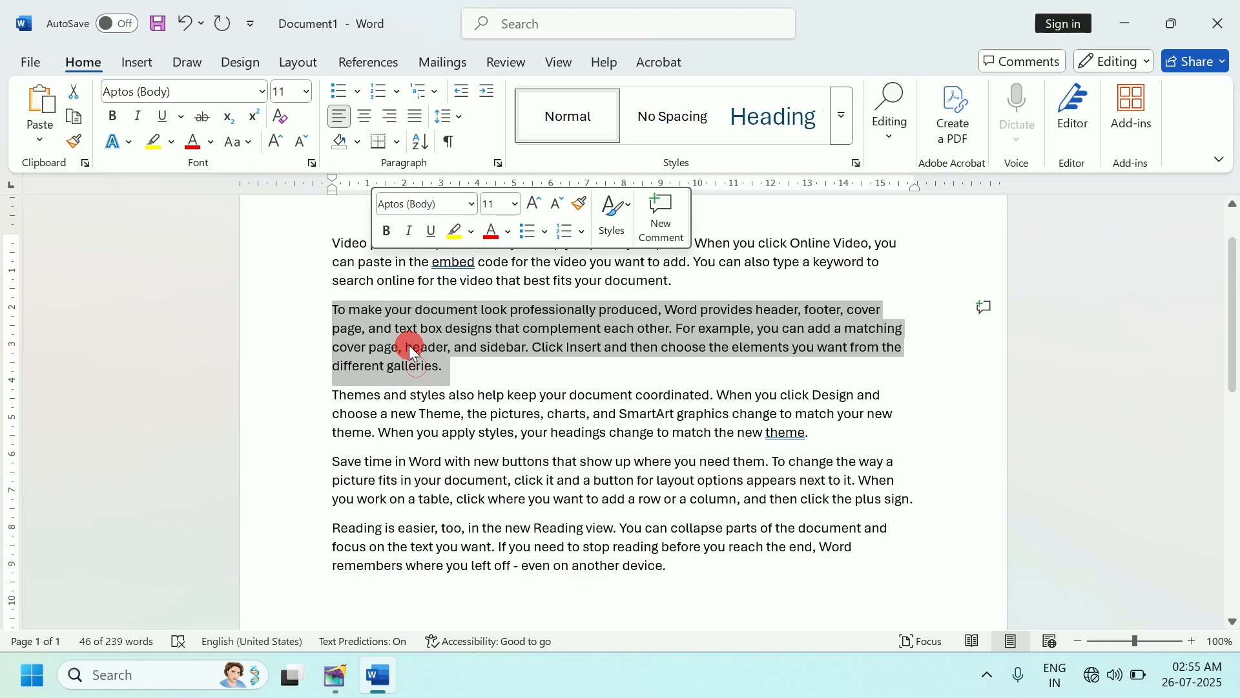
- Switch to PageMaker, draw a text box about 3.65 inches wide on page 2 and paste the copied paragraph into it as Text
click(335, 675)
drag(205, 185, 336, 244)
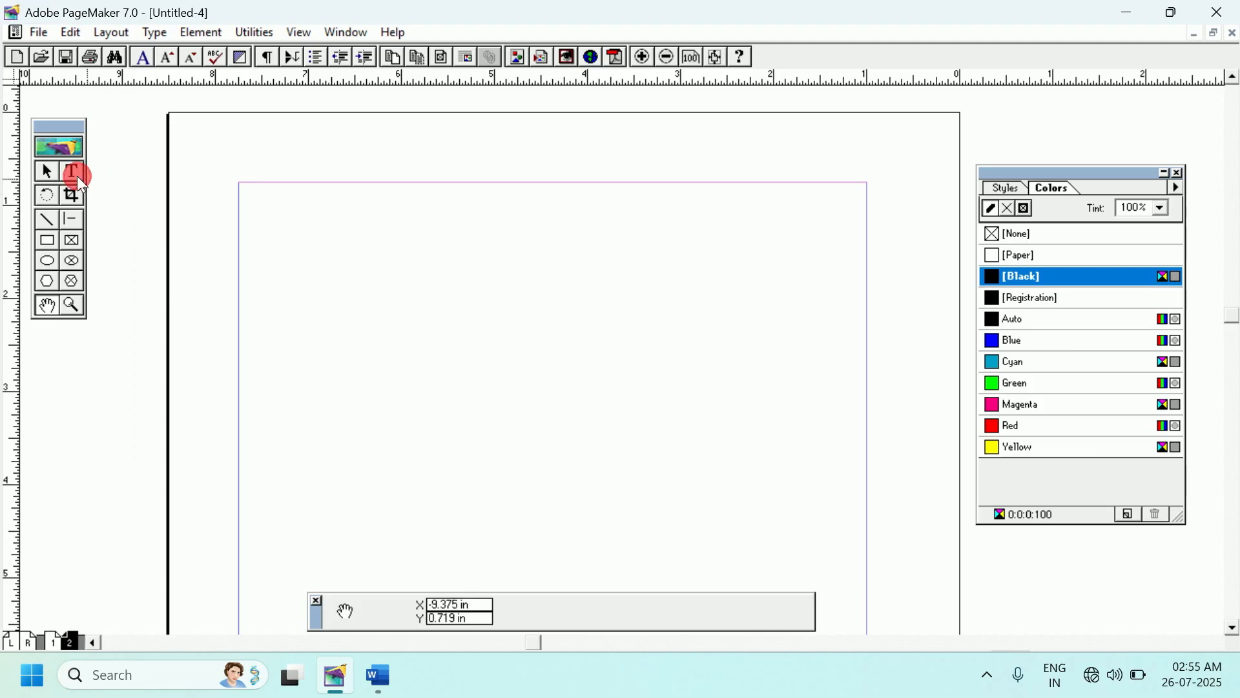
click(73, 174)
drag(347, 274, 686, 443)
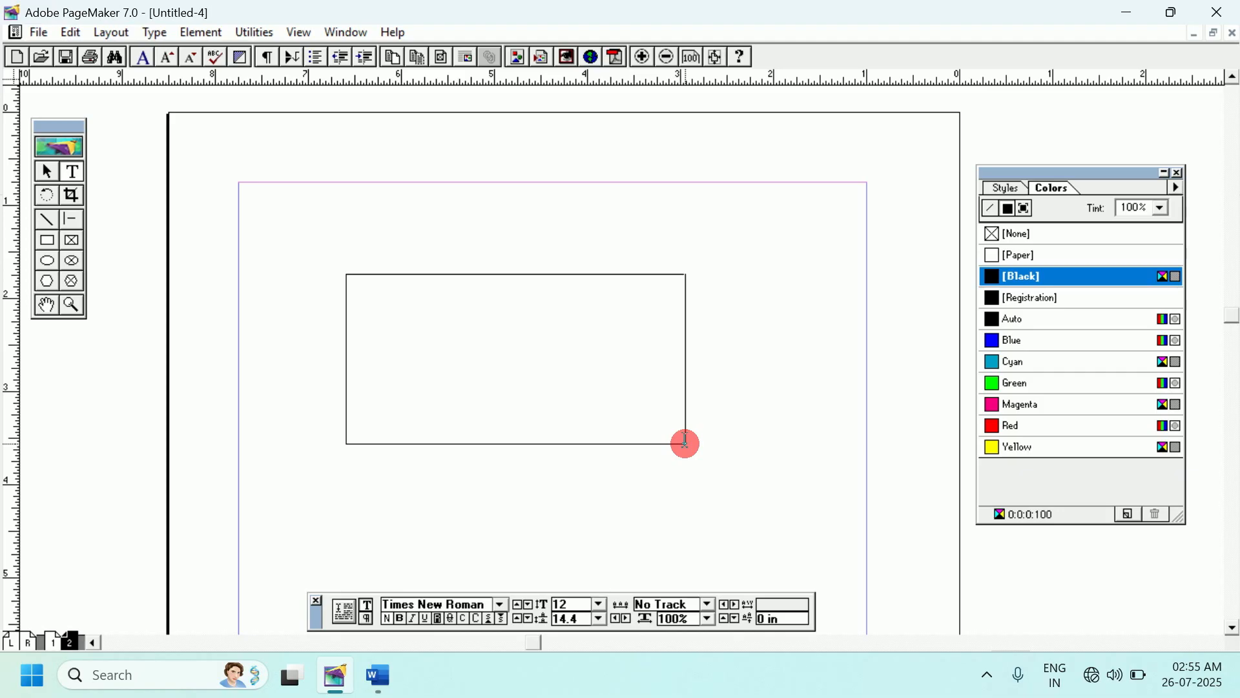
drag(686, 443, 685, 443)
click(71, 32)
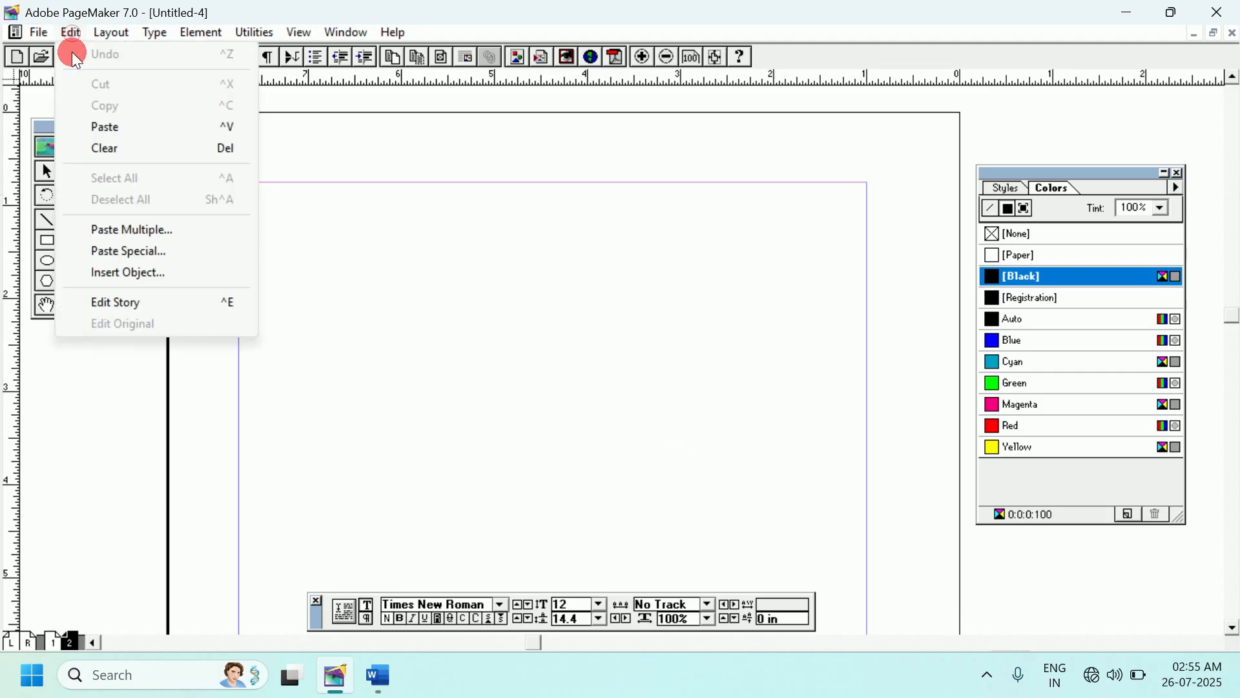
click(152, 259)
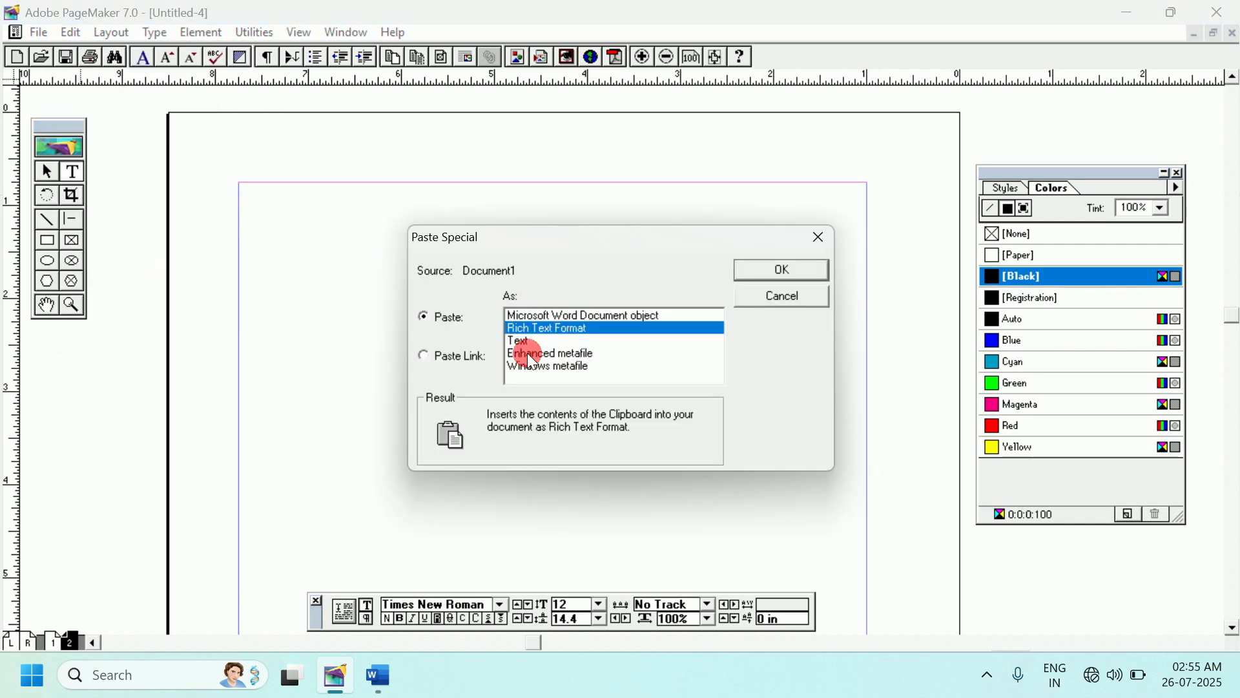
click(521, 341)
click(749, 277)
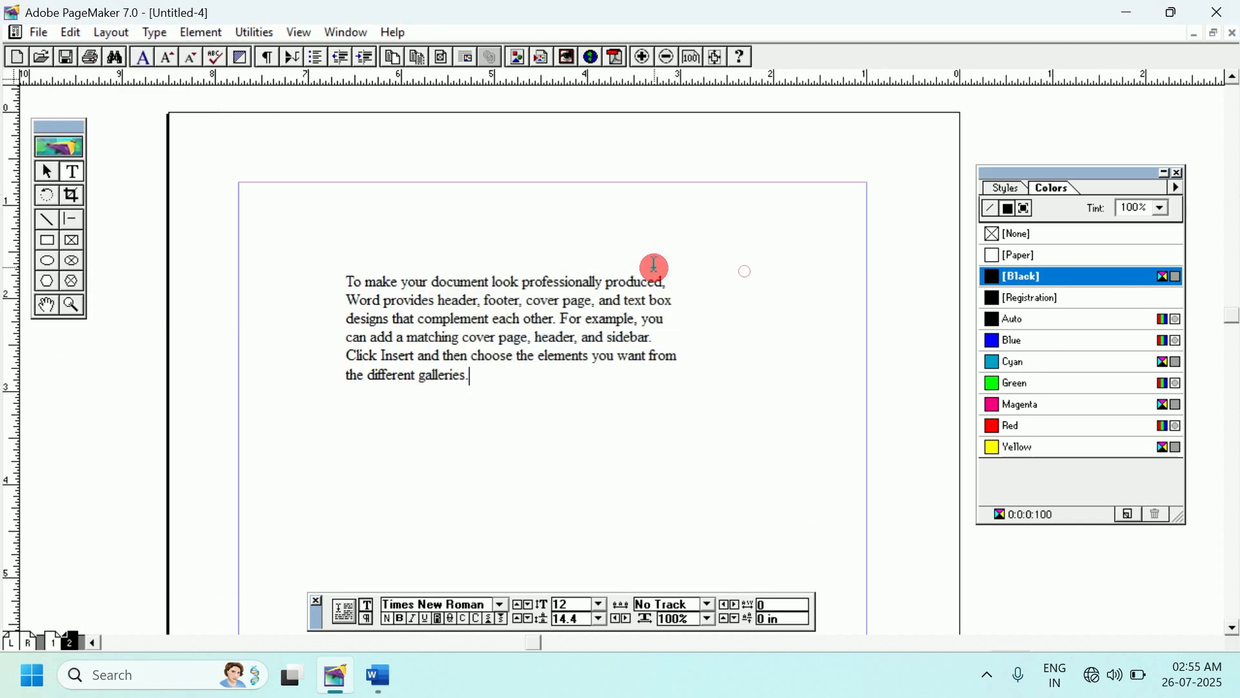
- Move the pasted text block towards the page's upper-left margin corner and narrow it to about 2.64 inches
click(47, 172)
click(354, 304)
drag(434, 314, 372, 277)
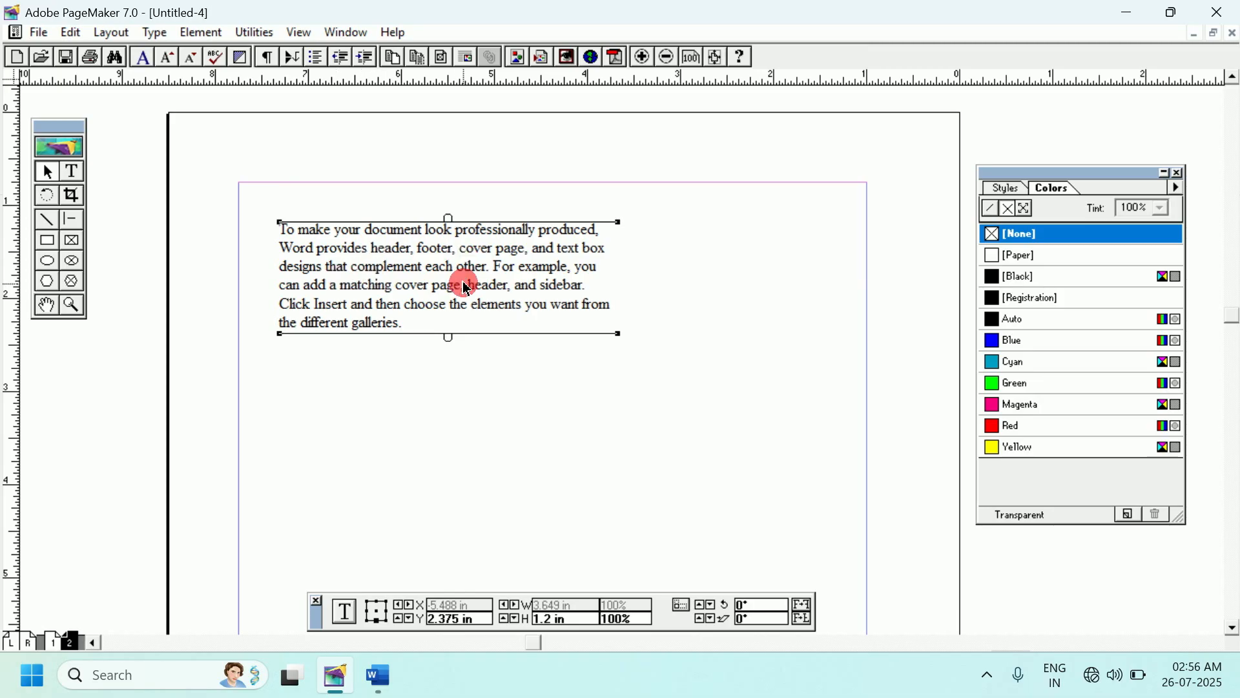
drag(623, 228, 526, 220)
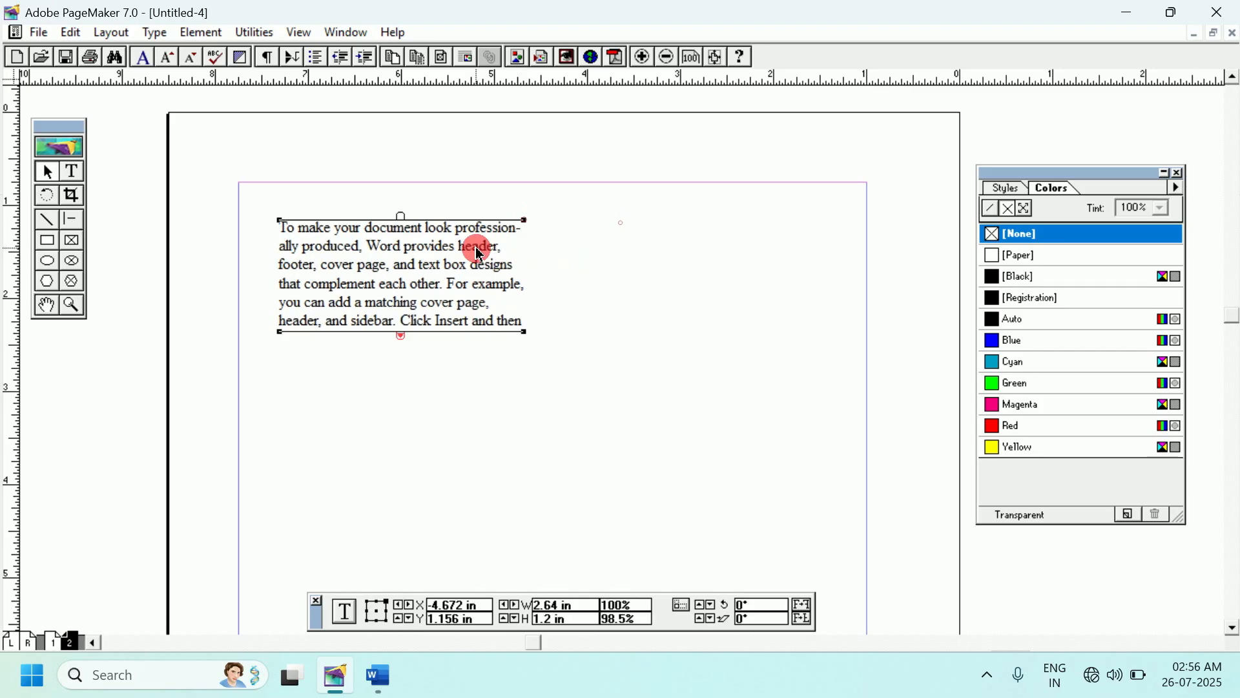
- Flow the overflowing text of the narrowed block into a new text block below and to its right, and deselect it
click(401, 336)
drag(526, 370, 674, 457)
click(639, 294)
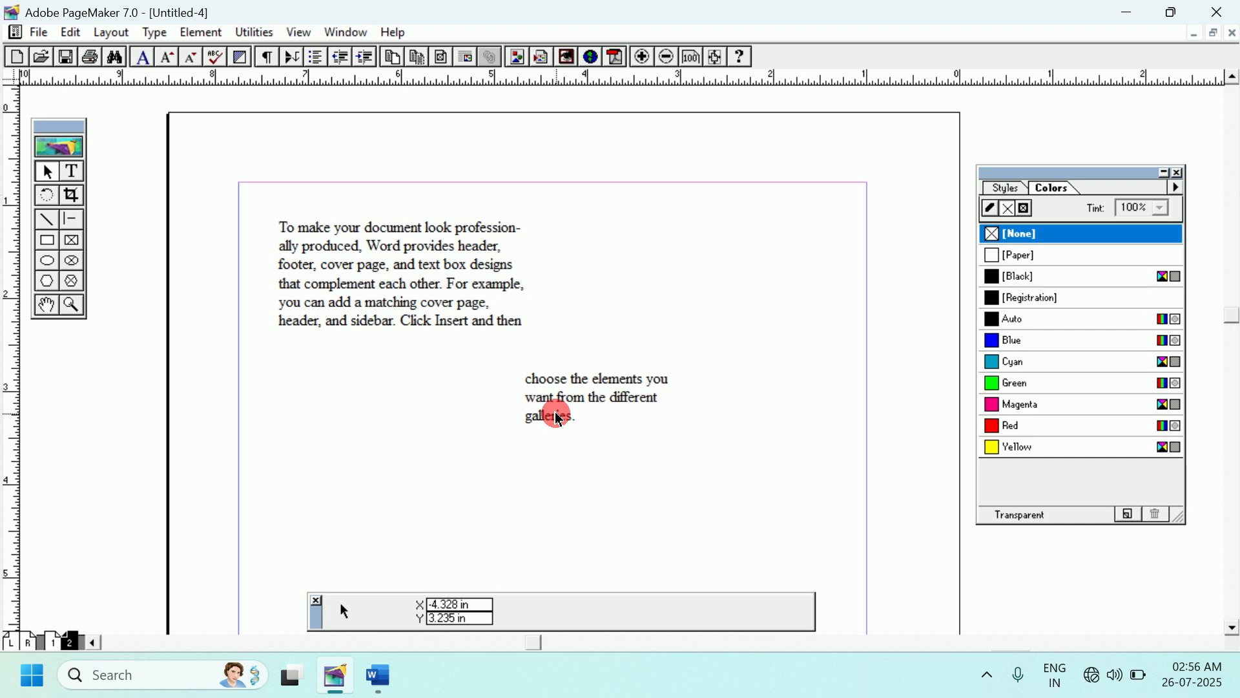
click(71, 35)
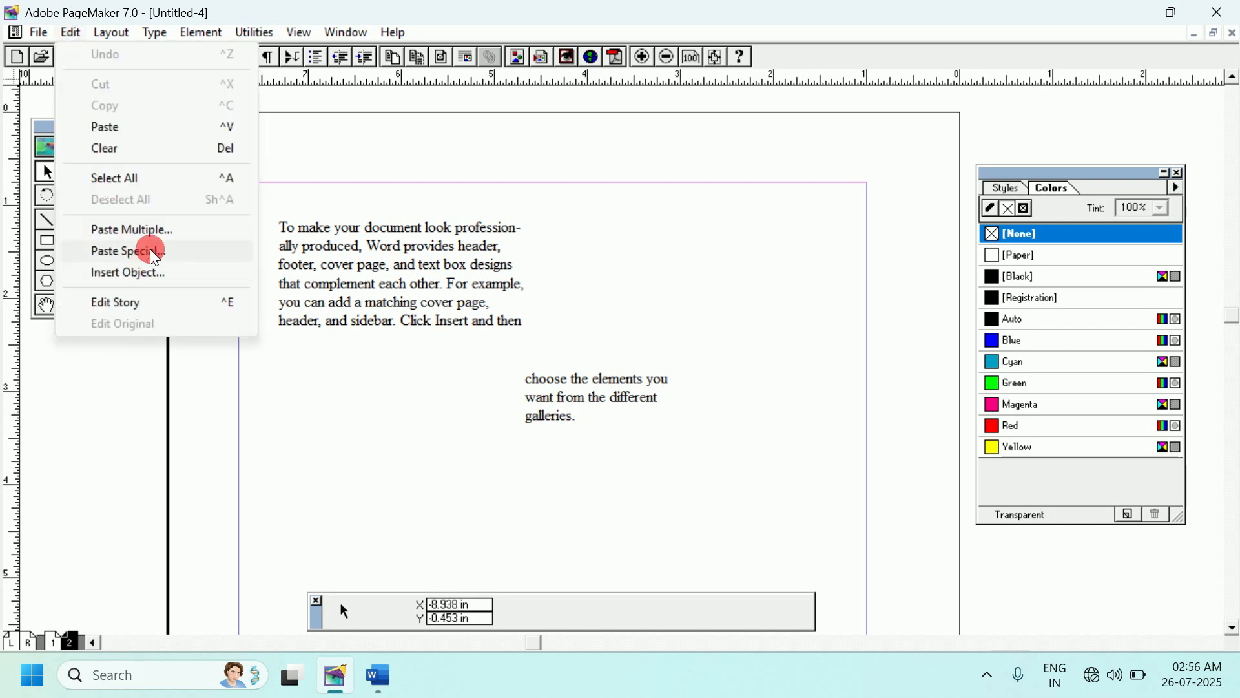
click(294, 191)
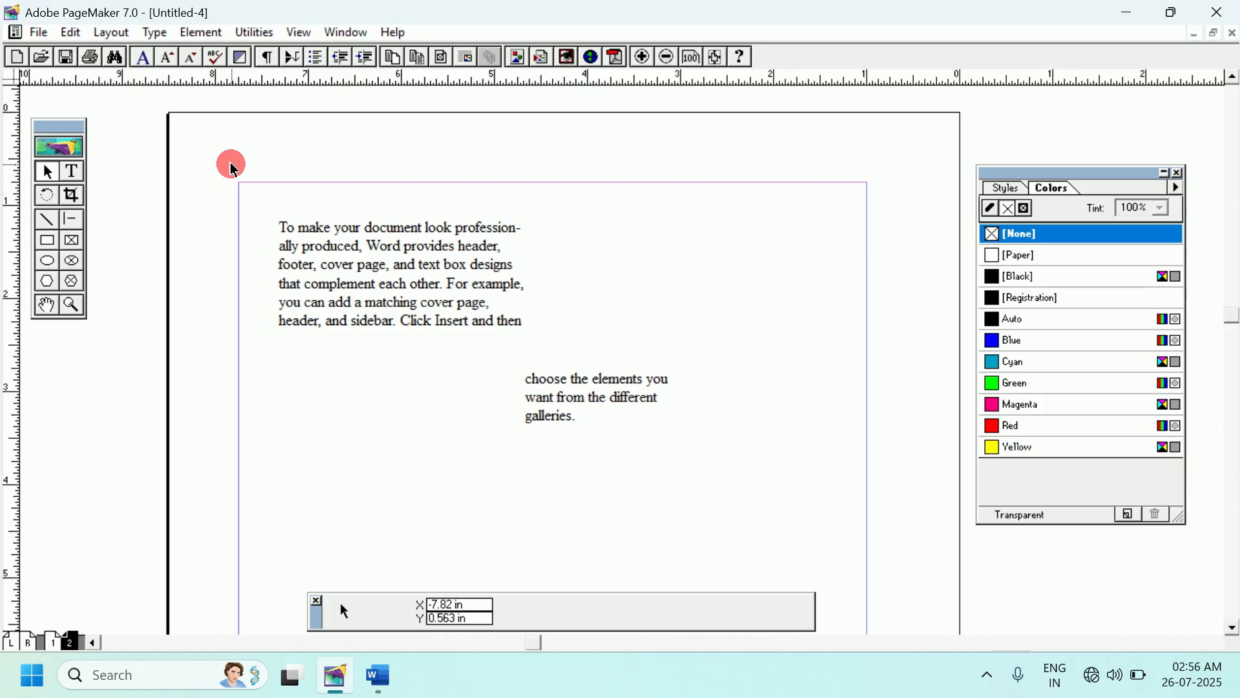
- Insert a new Microsoft Word Document object on page 2
click(76, 35)
click(165, 271)
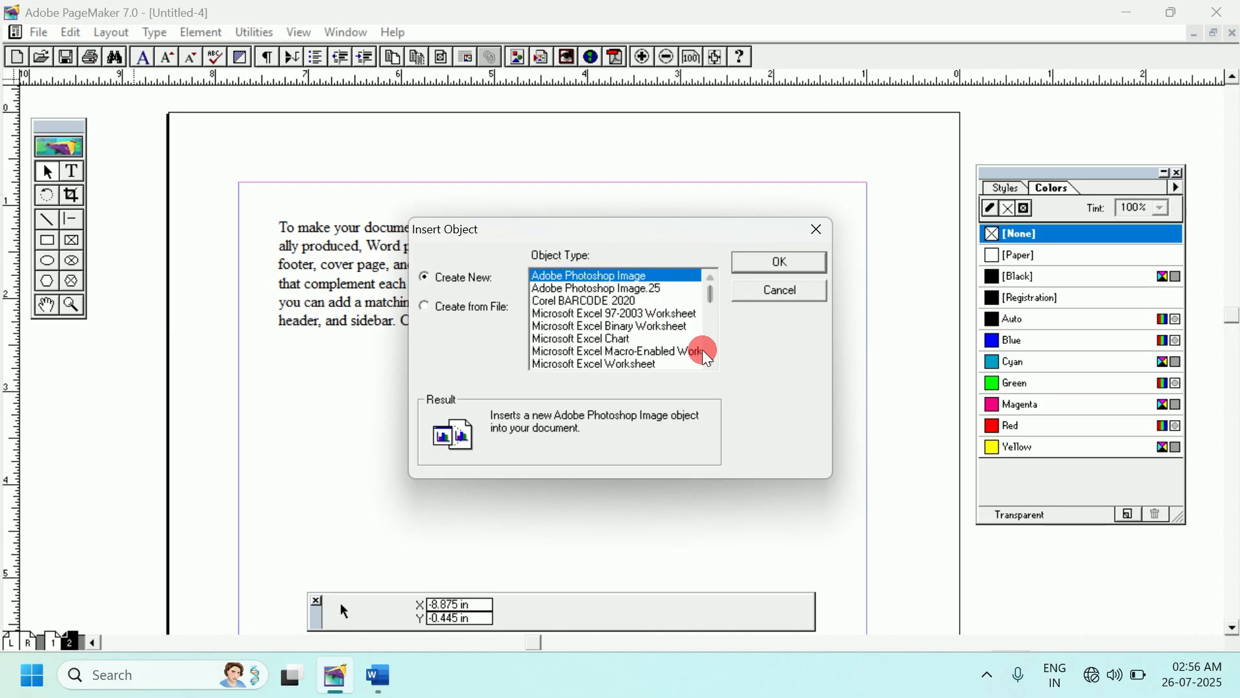
scroll(719, 365, down, 2)
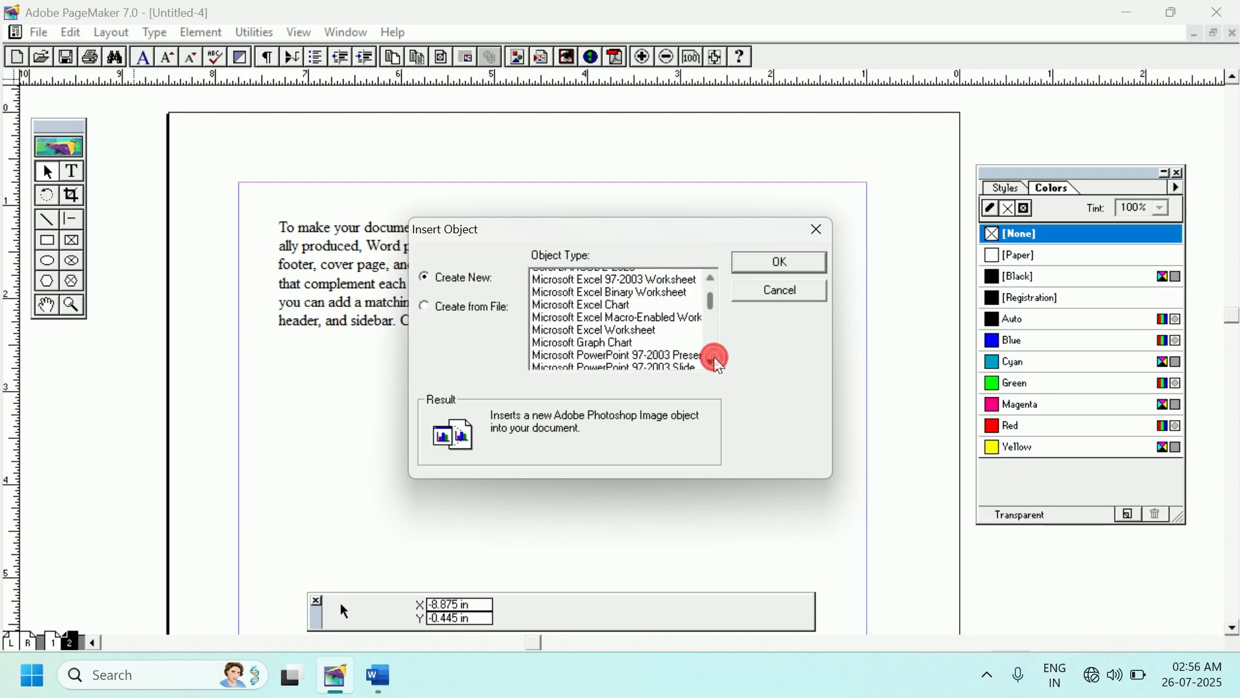
scroll(719, 366, down, 3)
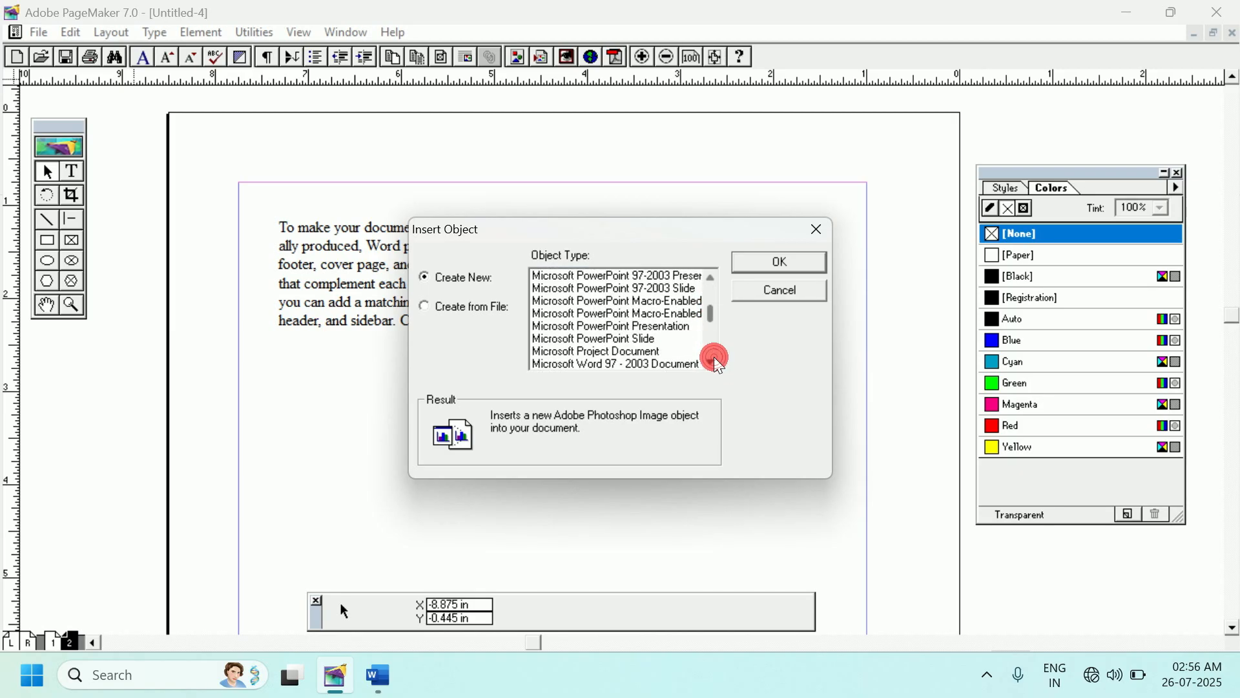
click(714, 363)
click(715, 363)
click(574, 341)
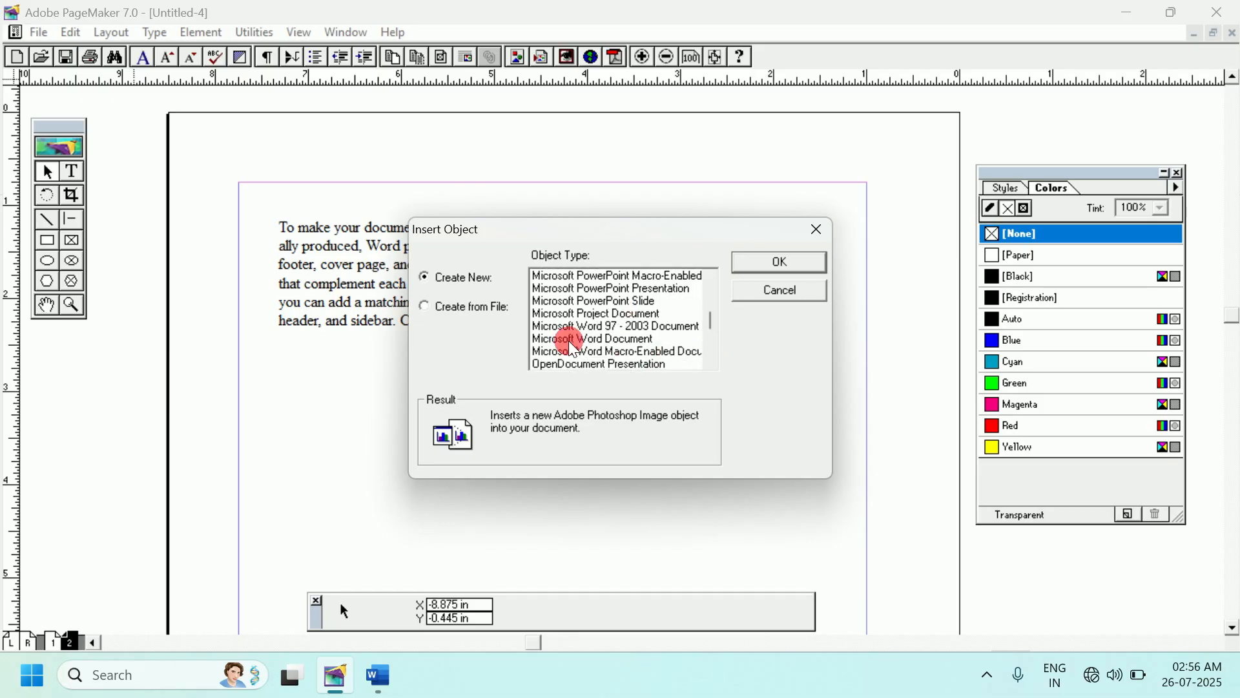
click(631, 342)
click(779, 264)
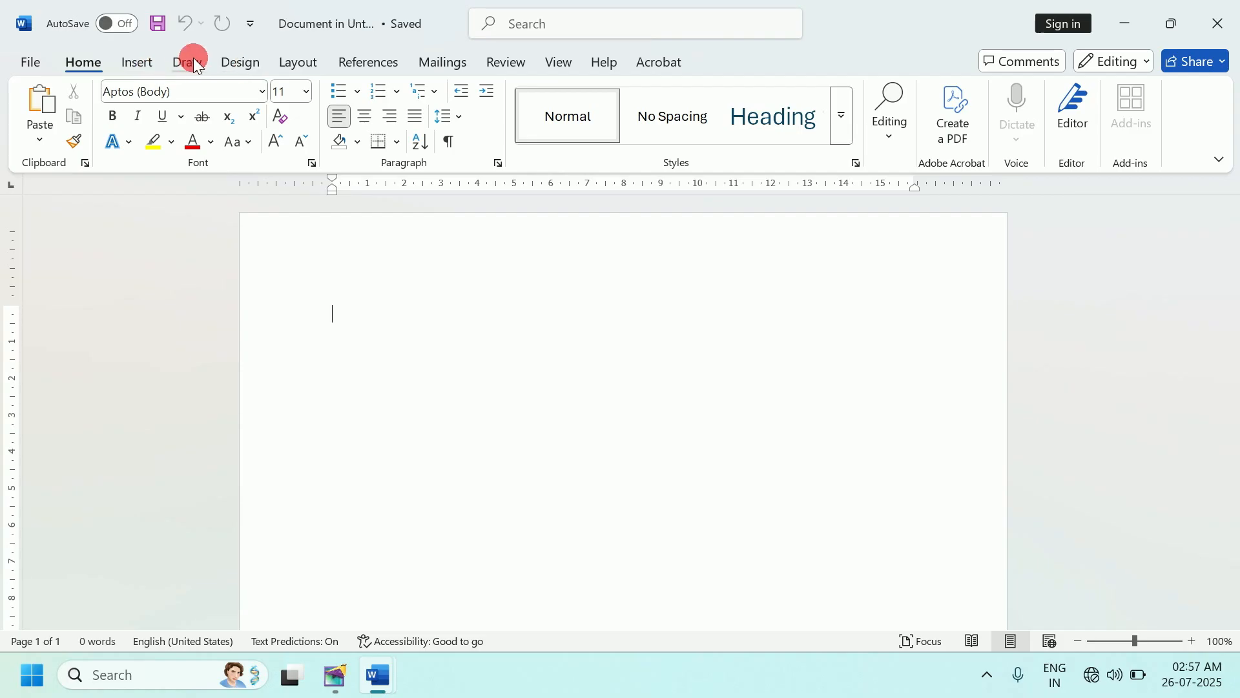
- Draw a smiley face shape about 6.39 cm wide and 5.77 cm high in the embedded Word document
click(141, 61)
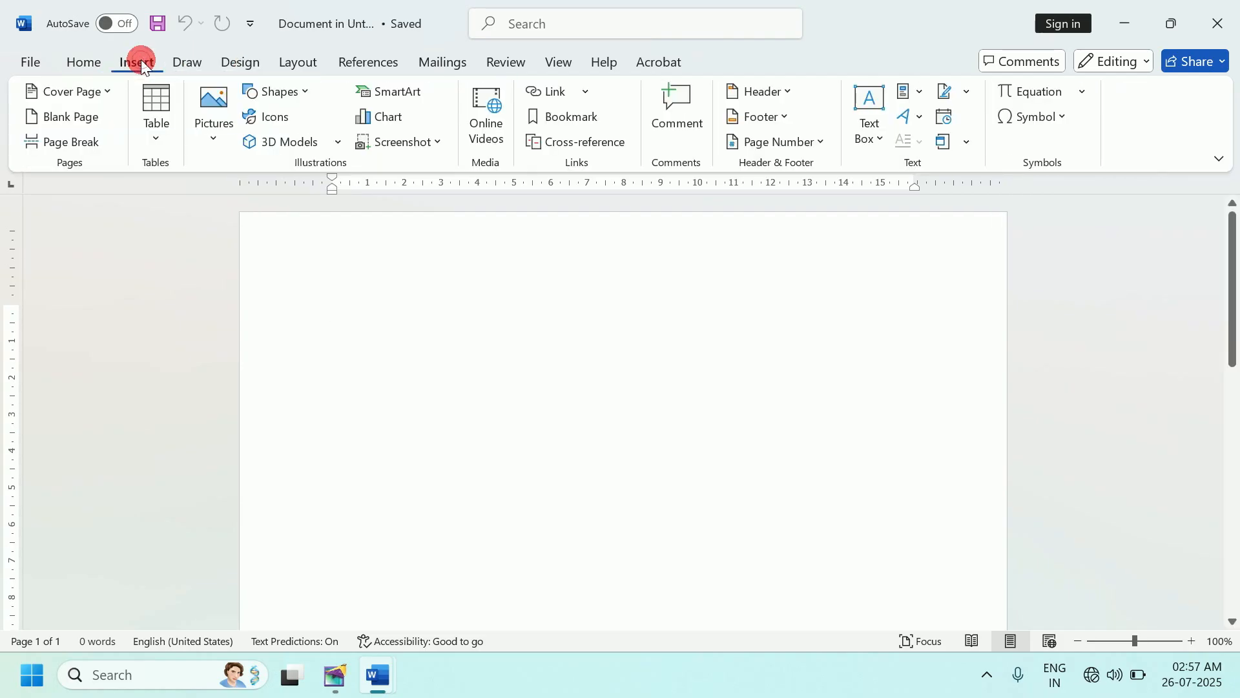
click(306, 90)
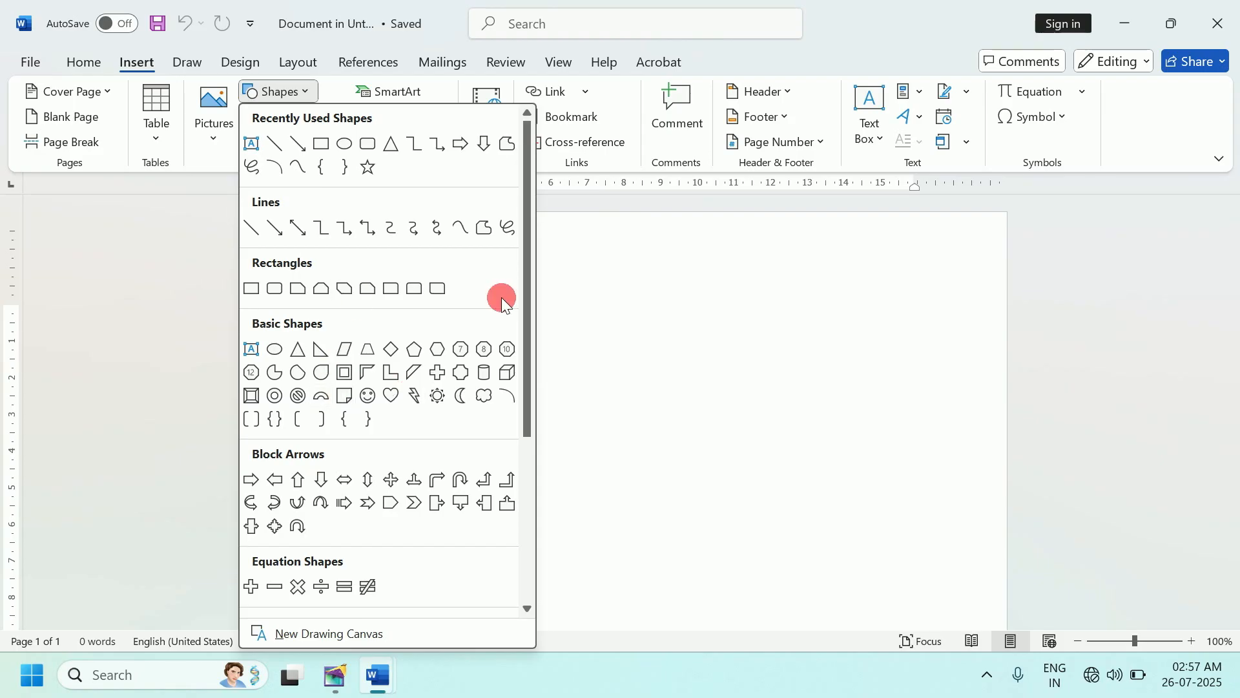
drag(527, 161, 535, 264)
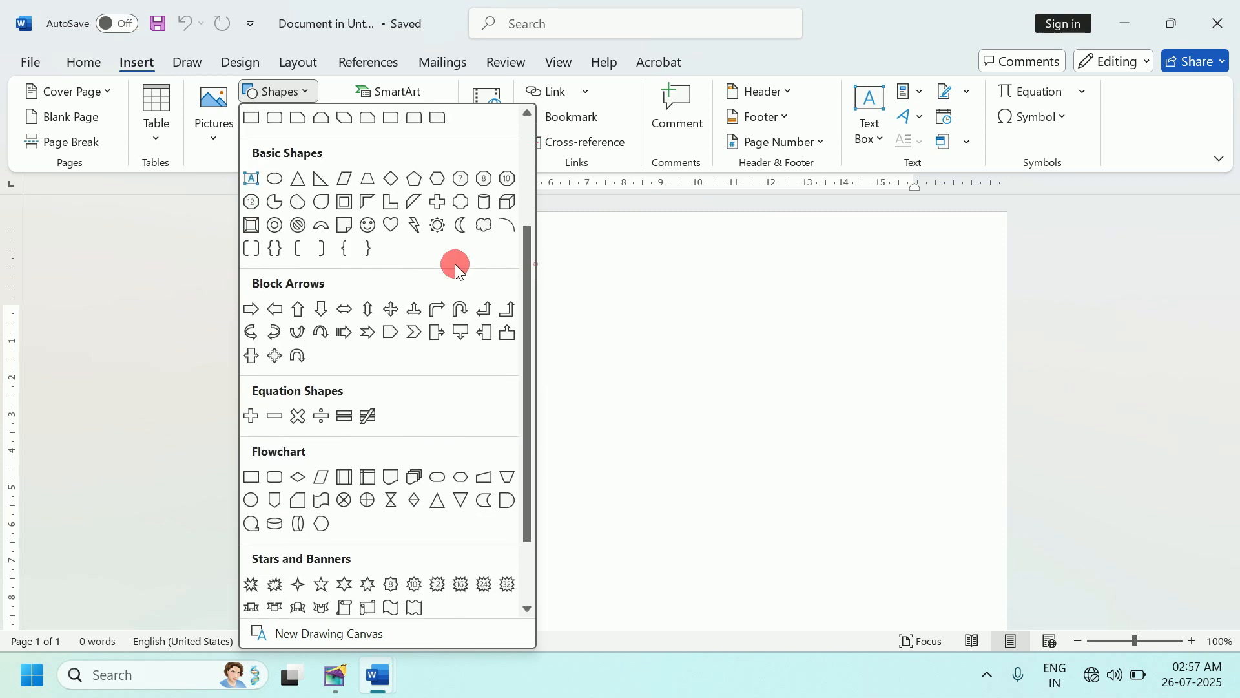
click(367, 225)
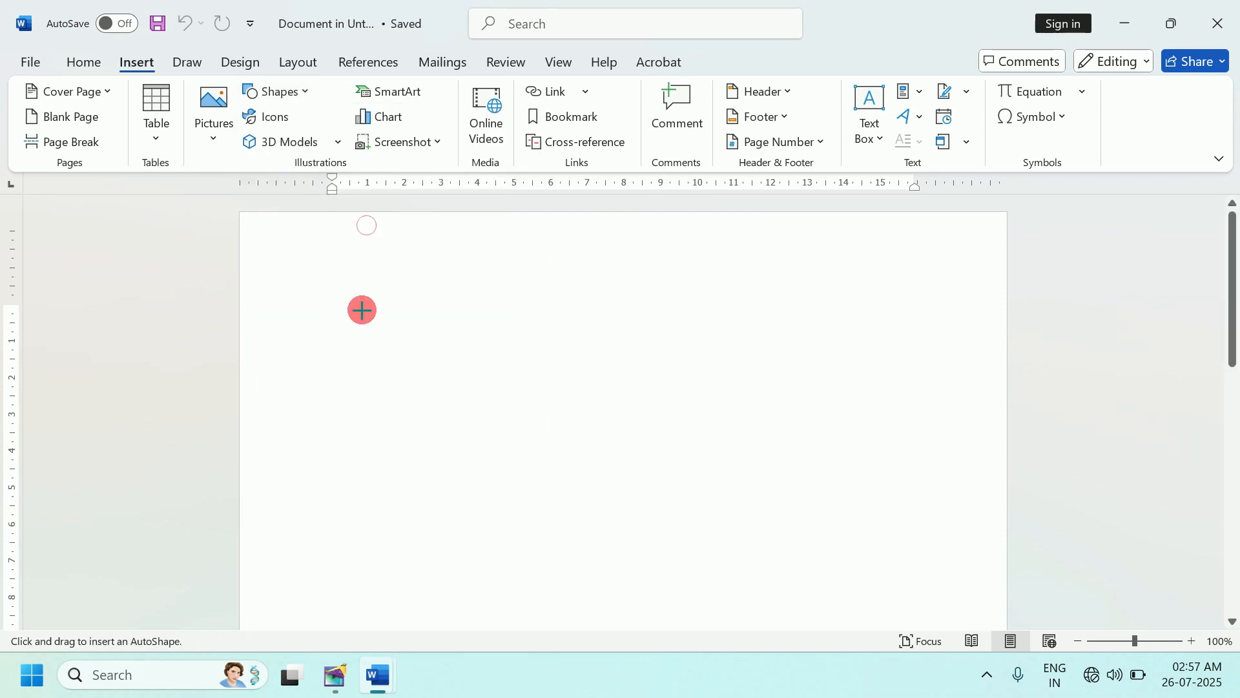
mouse_move(351, 266)
mouse_down()
mouse_move(575, 448)
mouse_move(586, 478)
mouse_up()
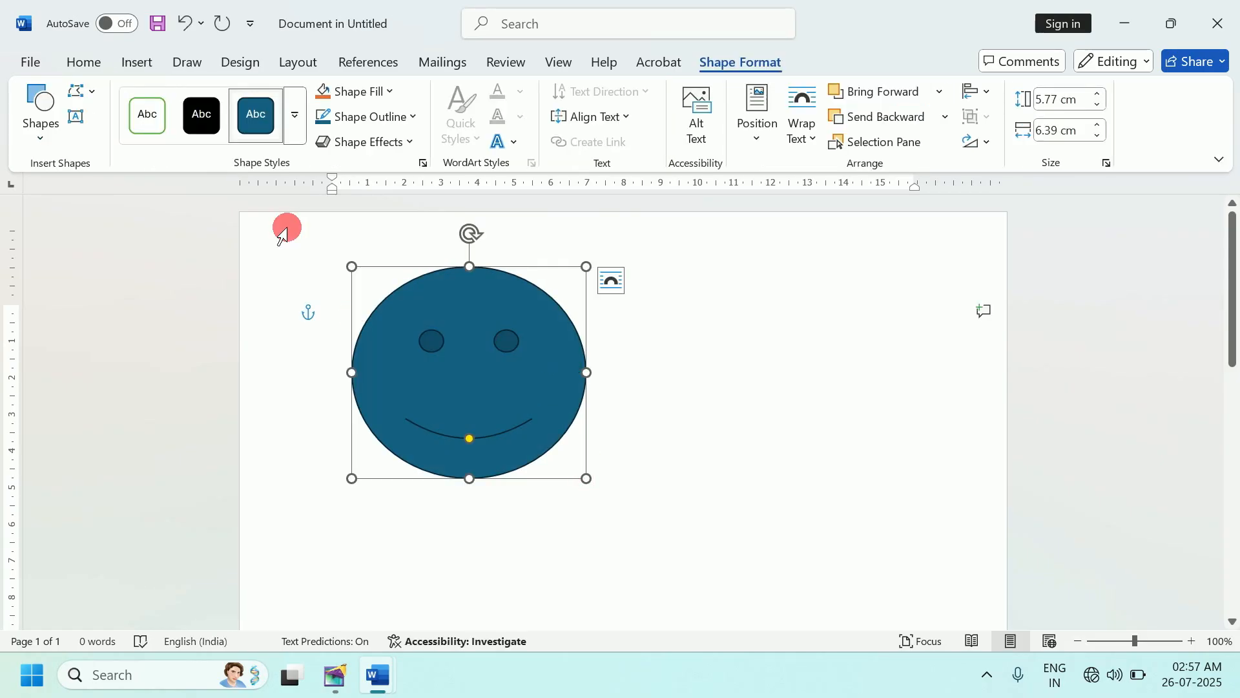
- Apply the solid orange theme style with a dark outline to the smiley face and return to PageMaker
click(295, 123)
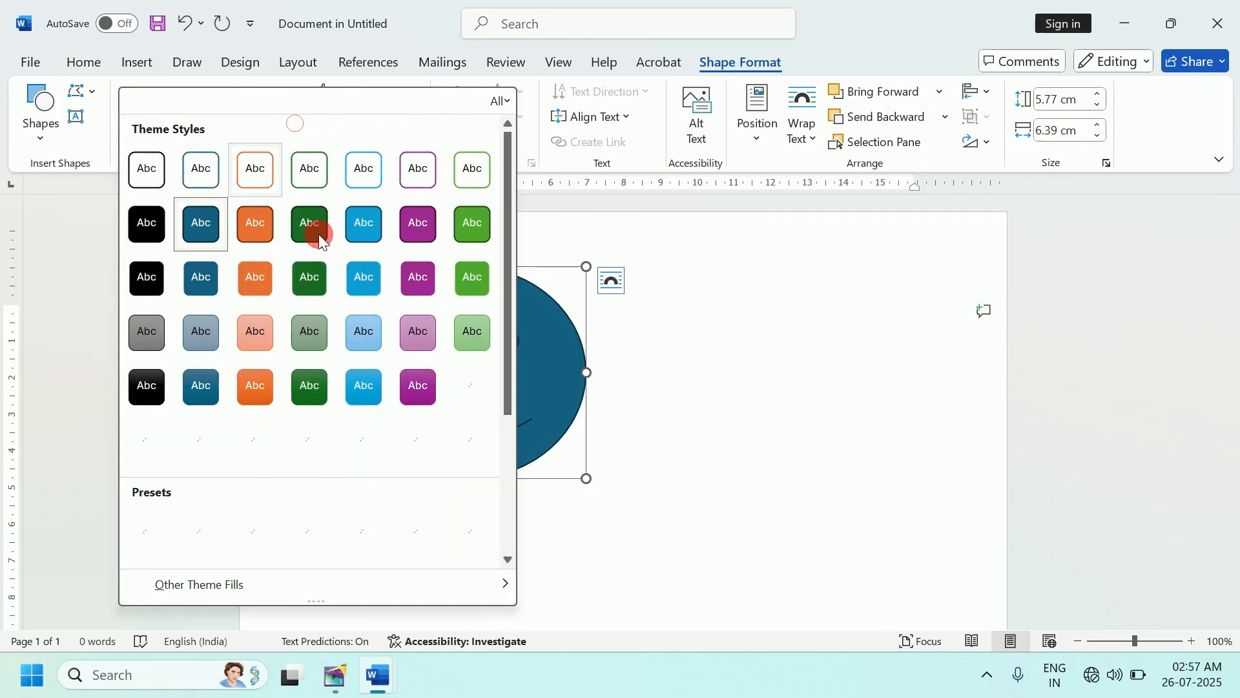
click(261, 223)
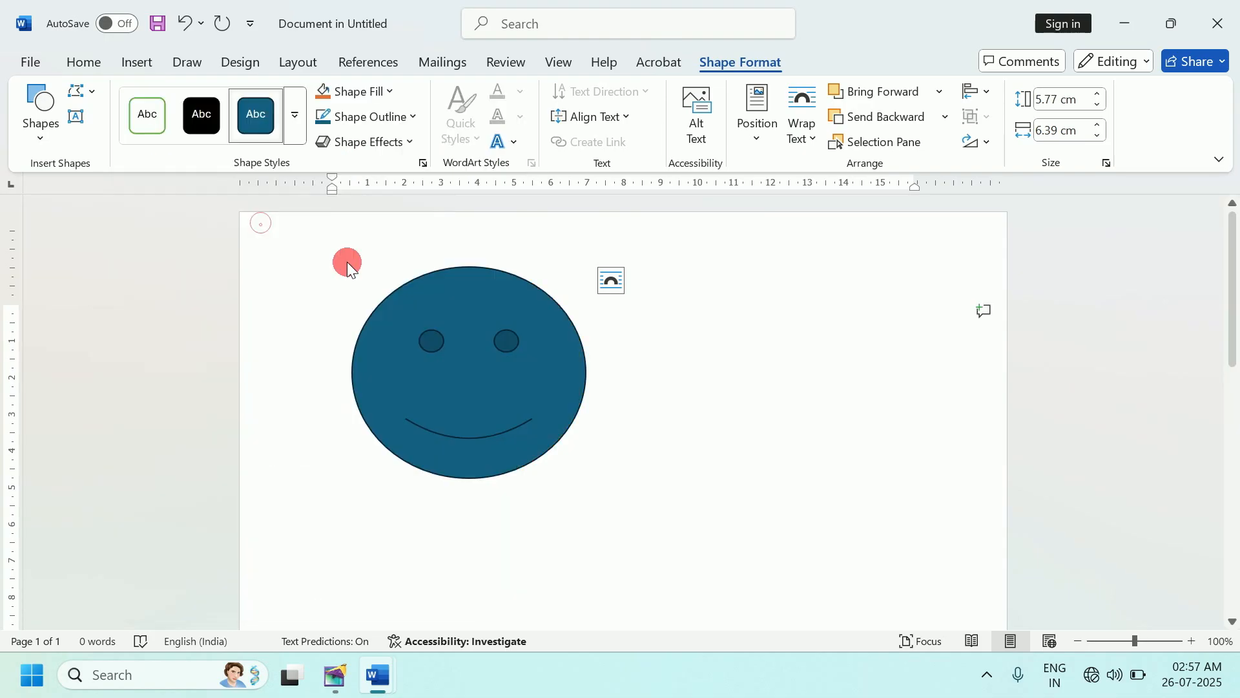
click(608, 308)
click(494, 337)
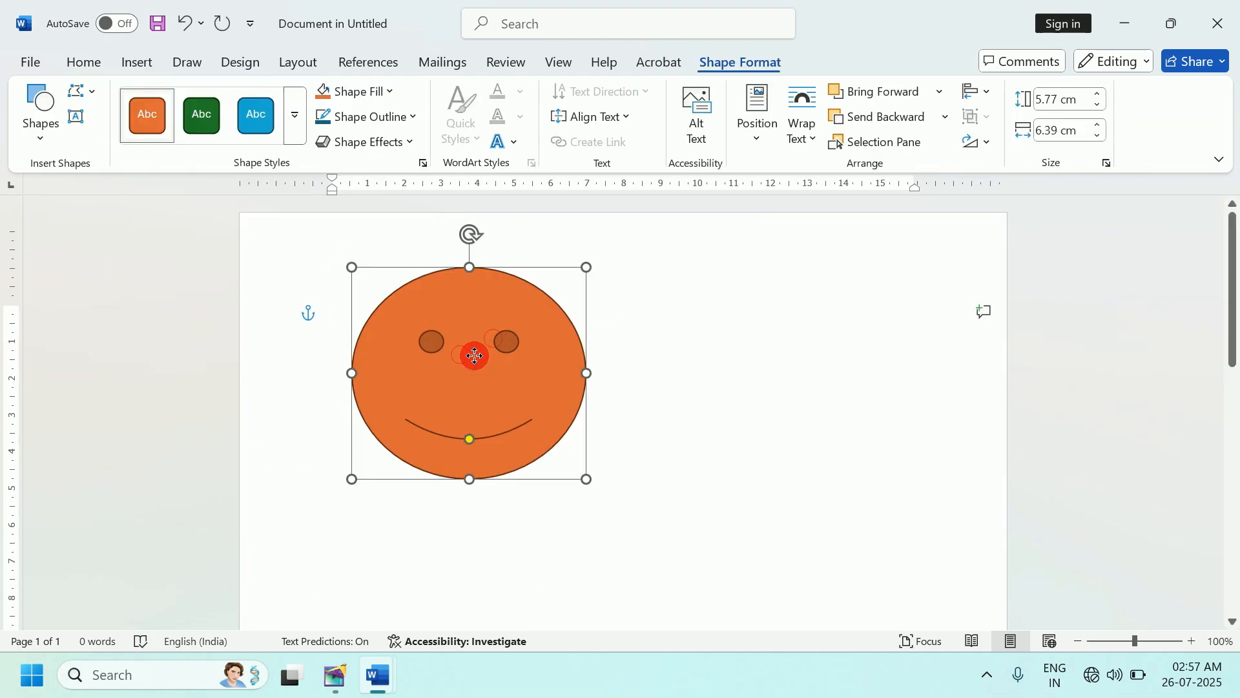
drag(475, 355, 483, 356)
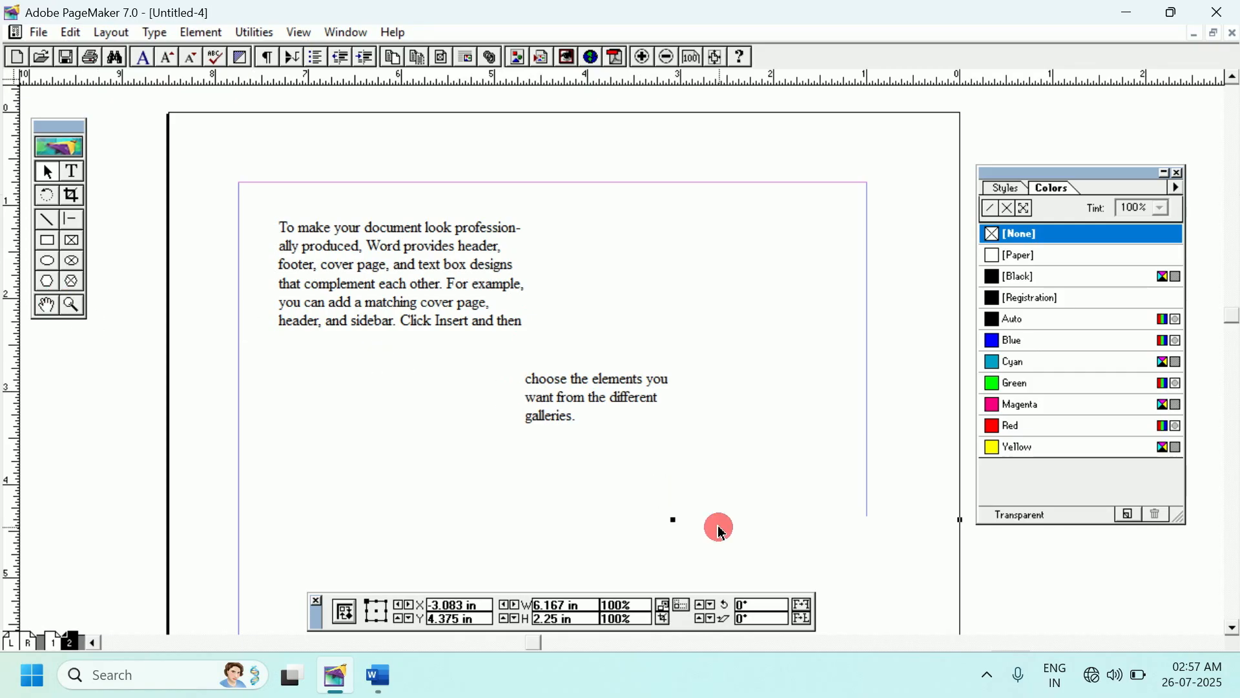
- Move the inserted smiley object on page 2 to about X -7.64 in, Y 1.94 in
drag(696, 538, 273, 223)
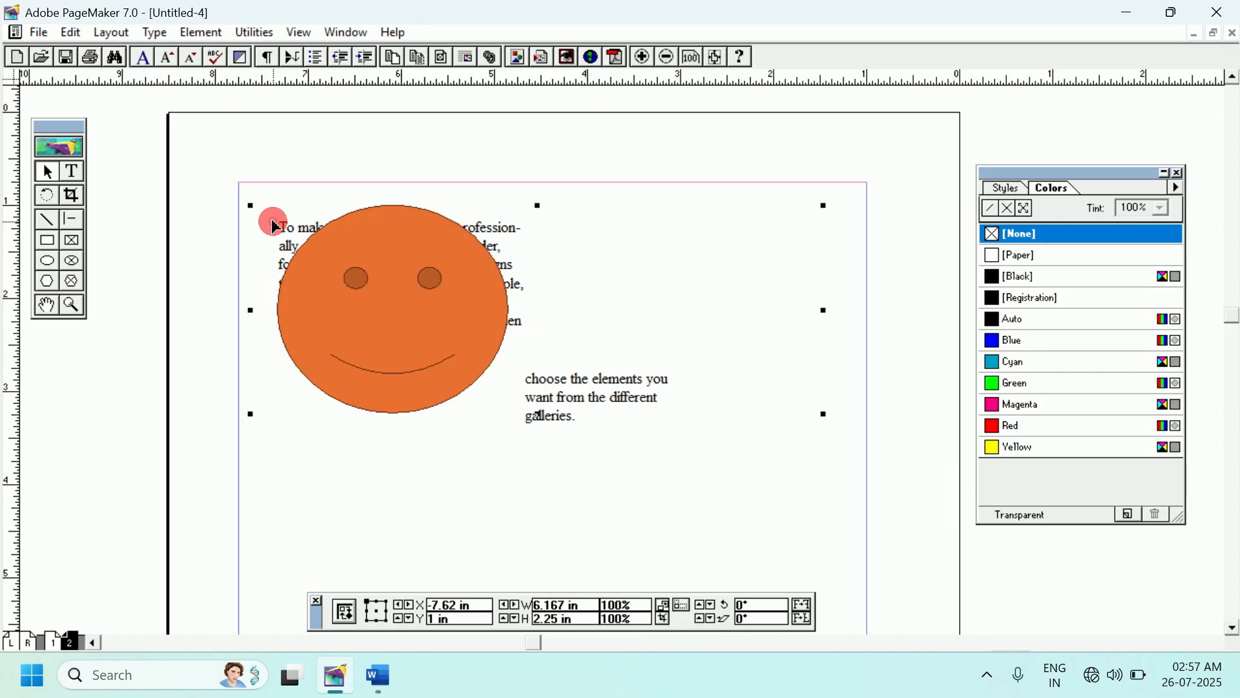
drag(344, 303, 347, 390)
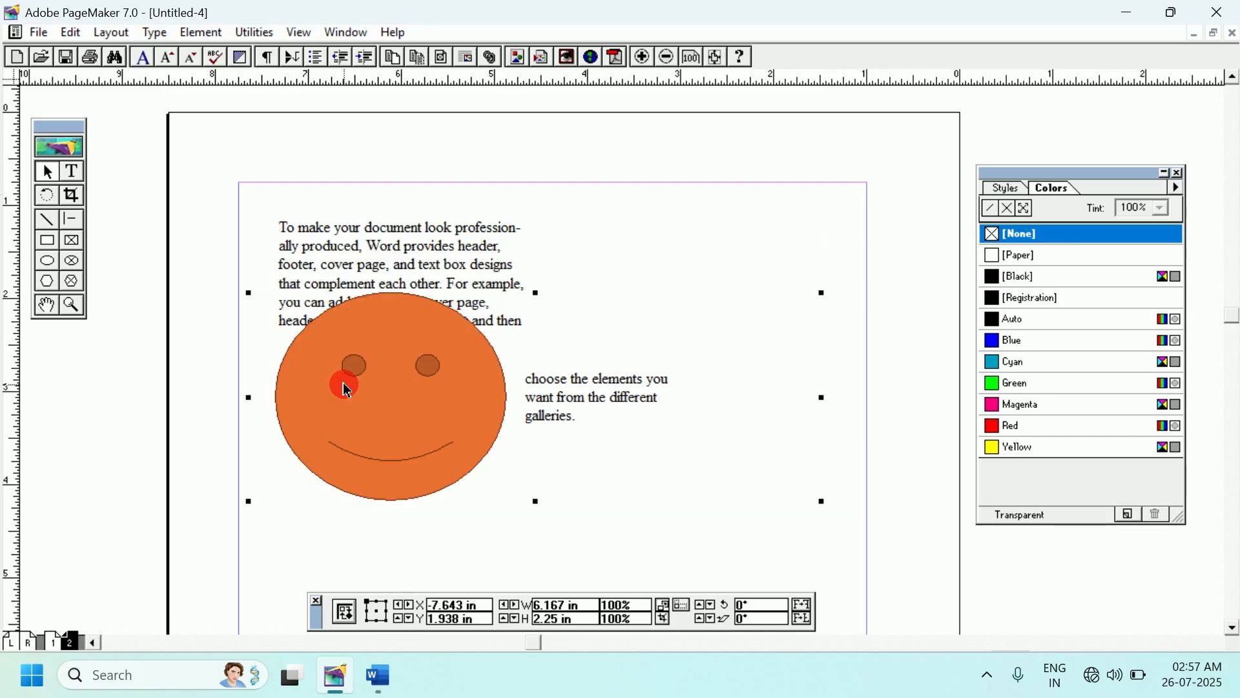
- View the smiley object's link information and delete the object from page 2
right_click(345, 386)
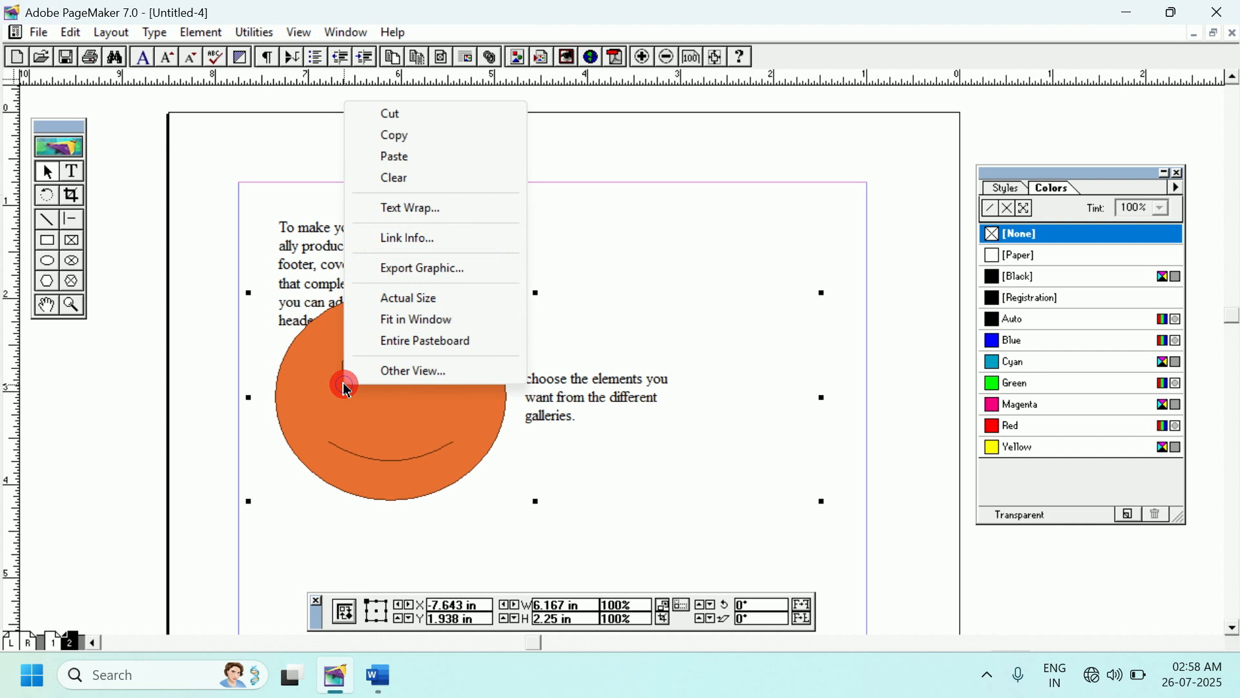
click(412, 245)
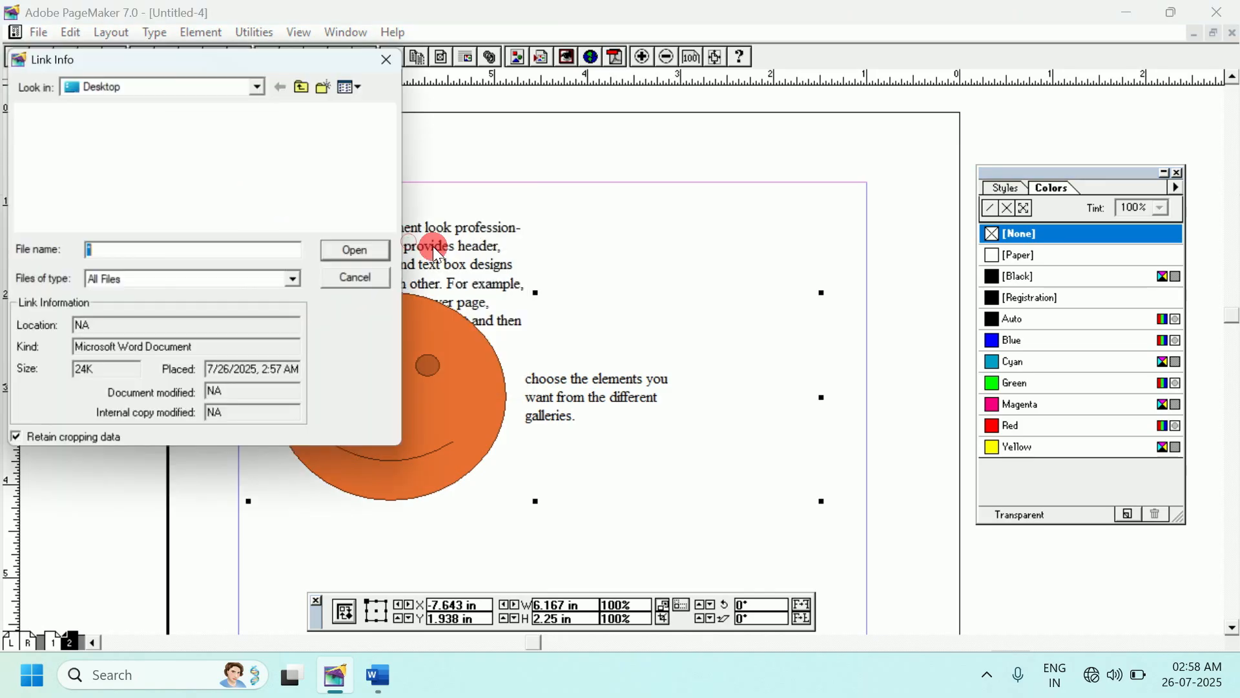
click(364, 284)
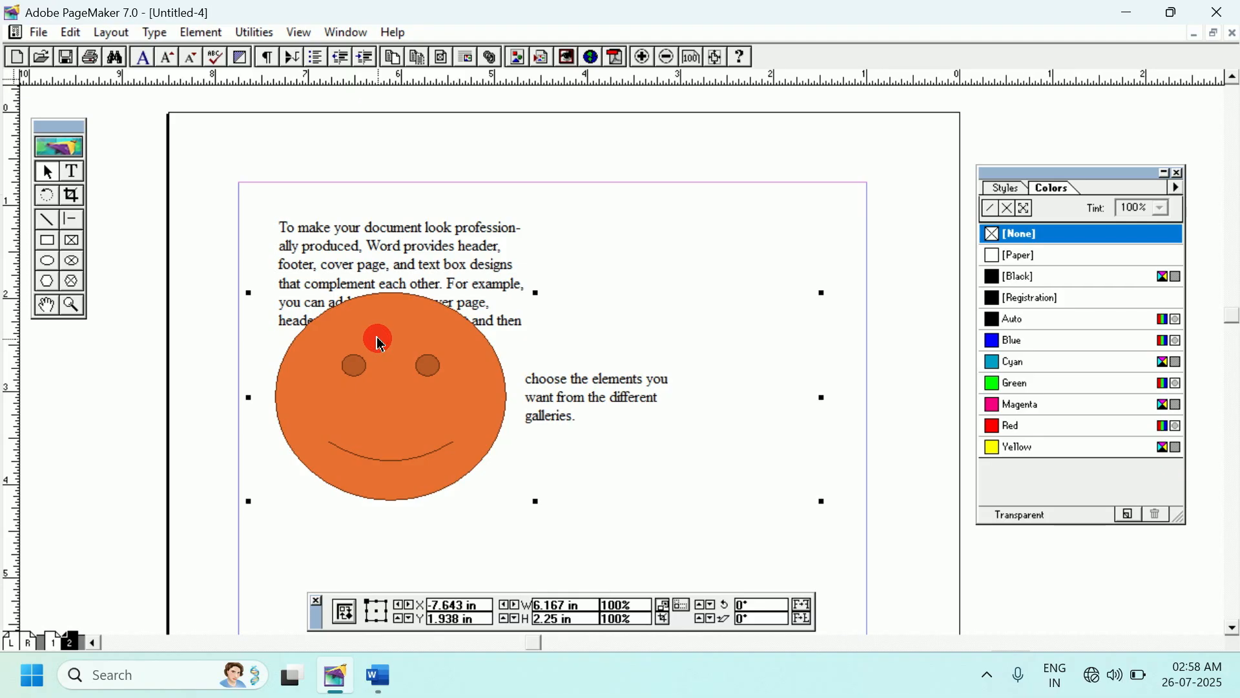
key(Delete)
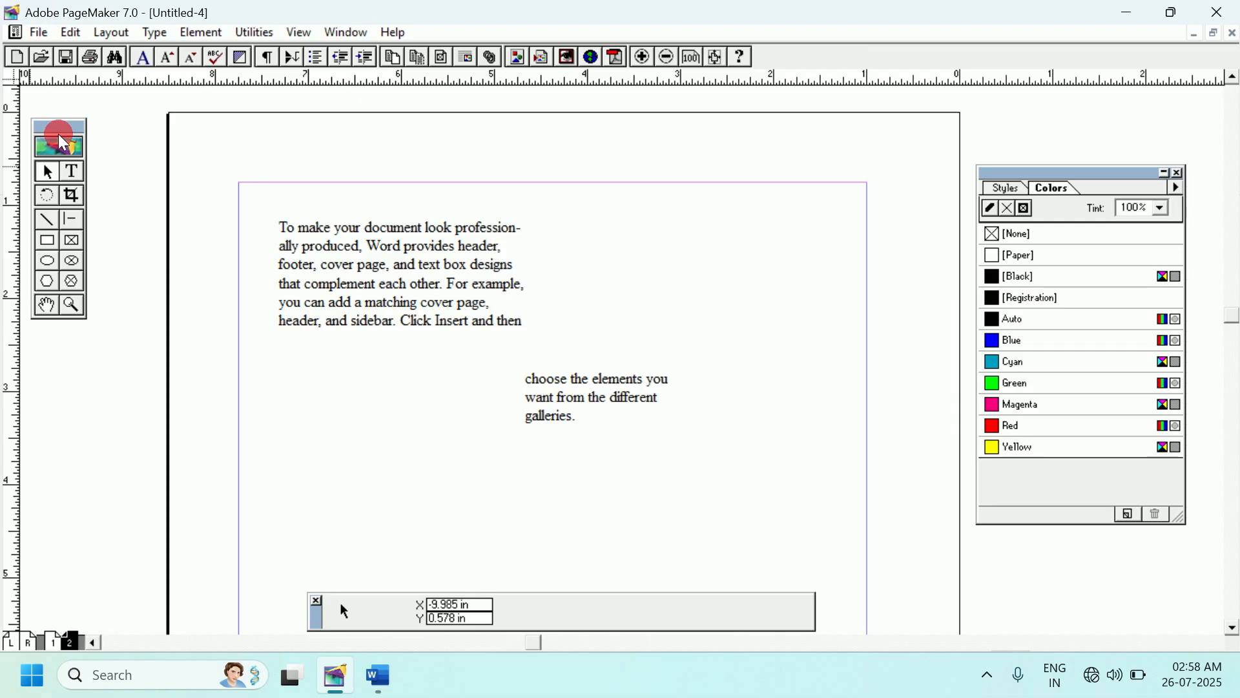
- Insert another new Microsoft Word Document object on page 2
click(74, 34)
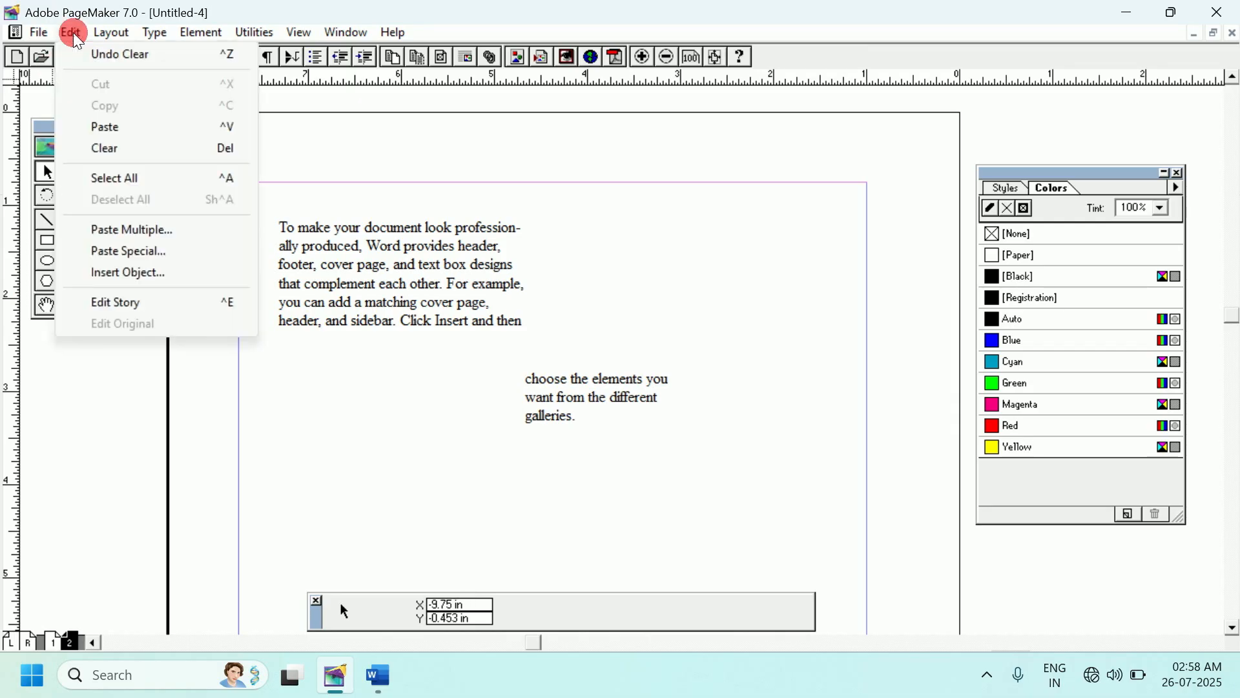
click(134, 273)
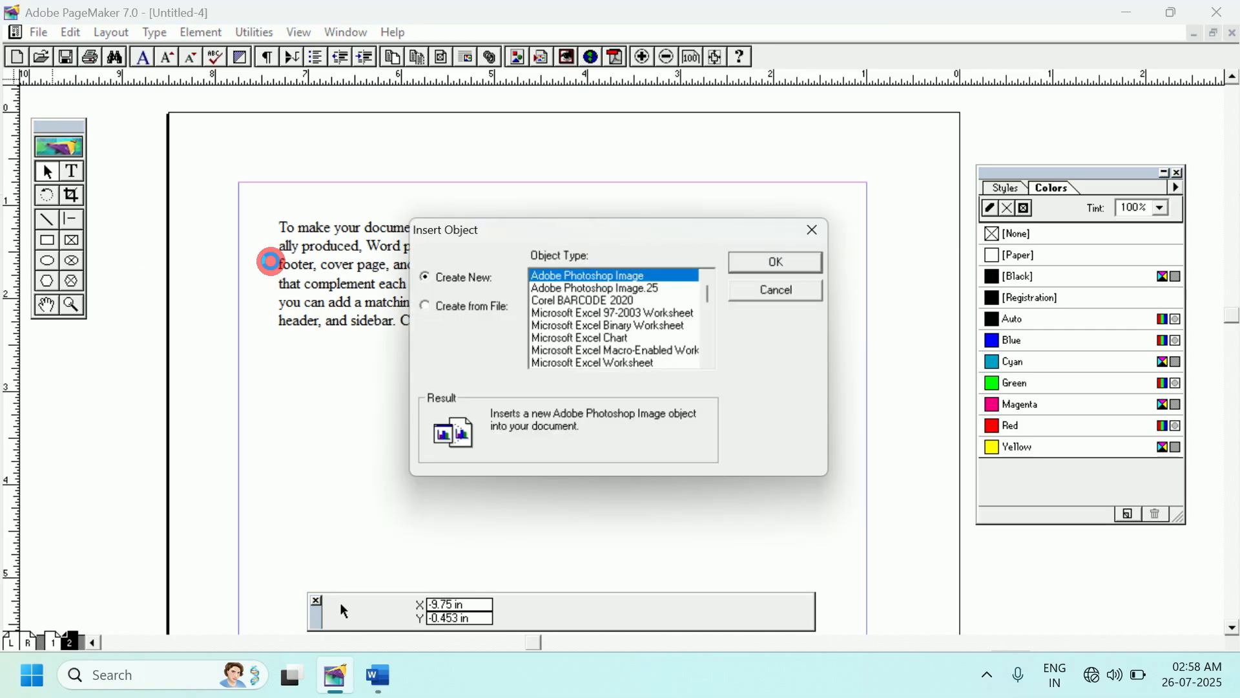
click(712, 364)
click(713, 363)
click(713, 364)
click(712, 364)
scroll(713, 363, down, 2)
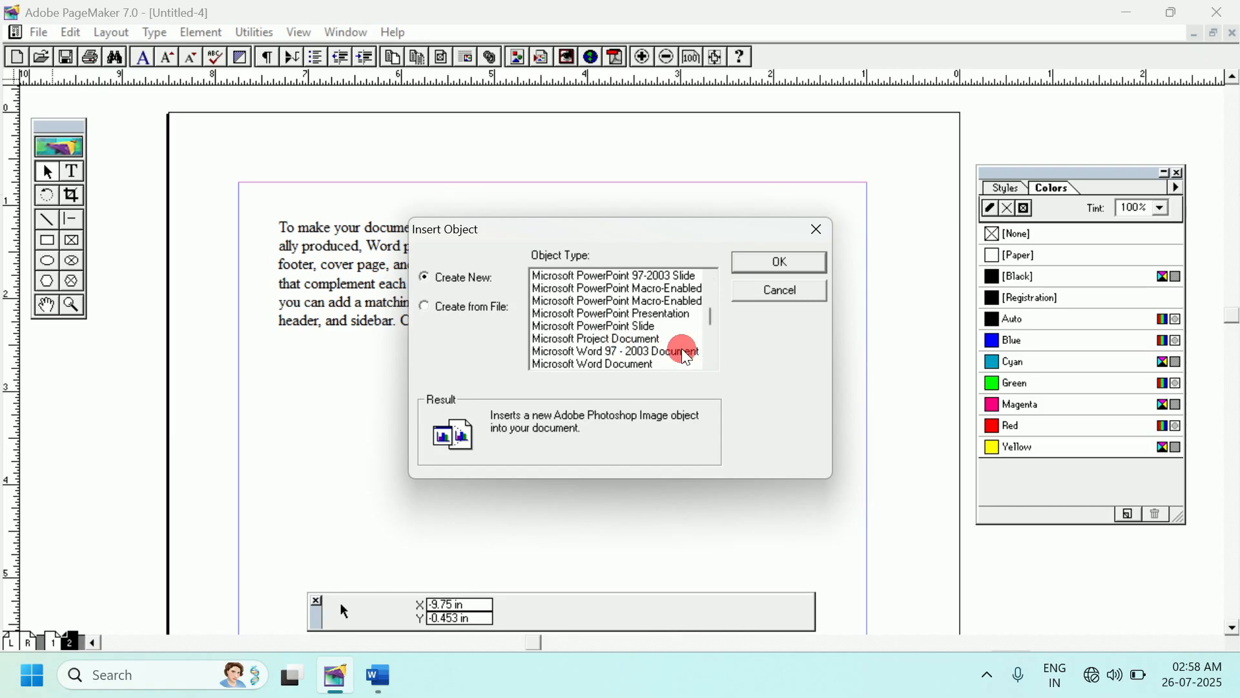
click(624, 365)
click(775, 261)
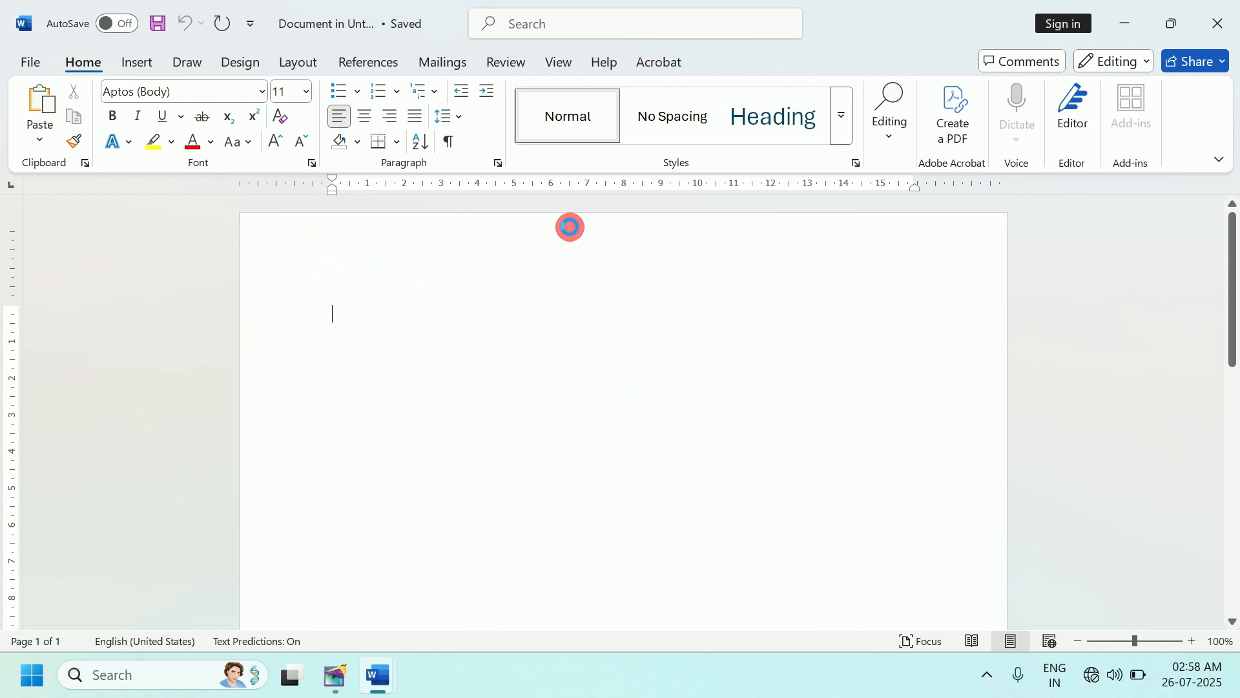
- Draw a sun shape about 7.46 cm wide and 6.03 cm high in the embedded Word document and return to PageMaker
click(126, 62)
click(217, 141)
click(303, 91)
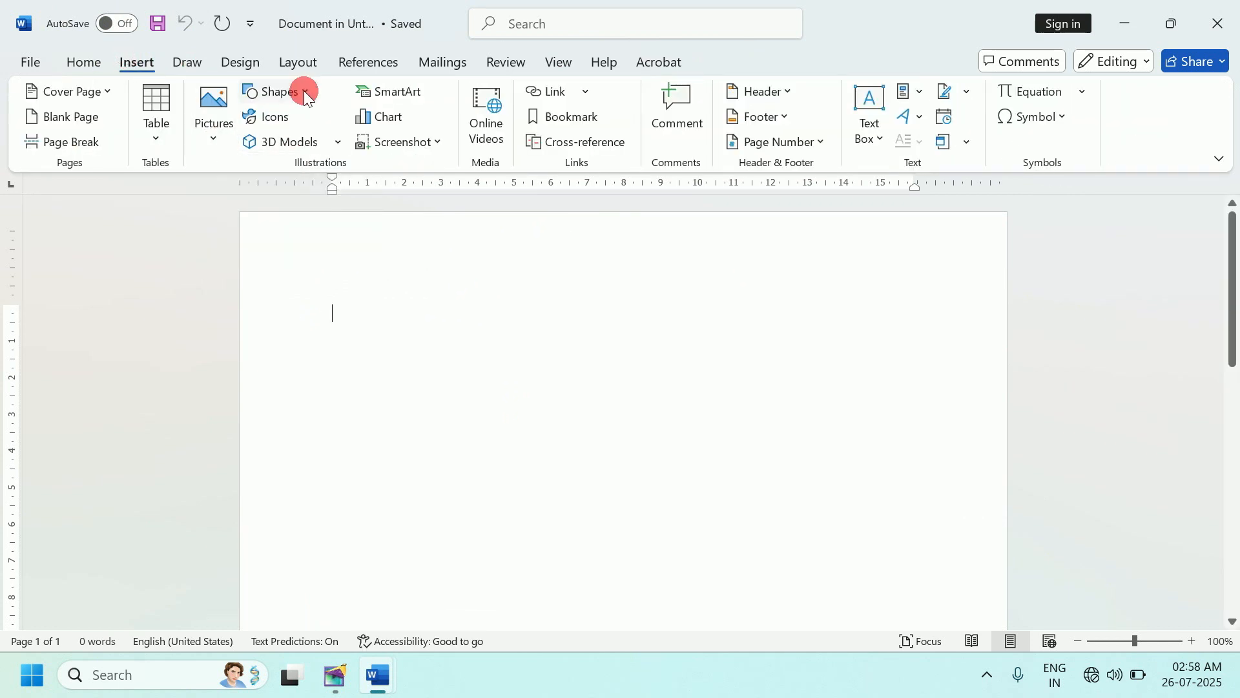
click(292, 292)
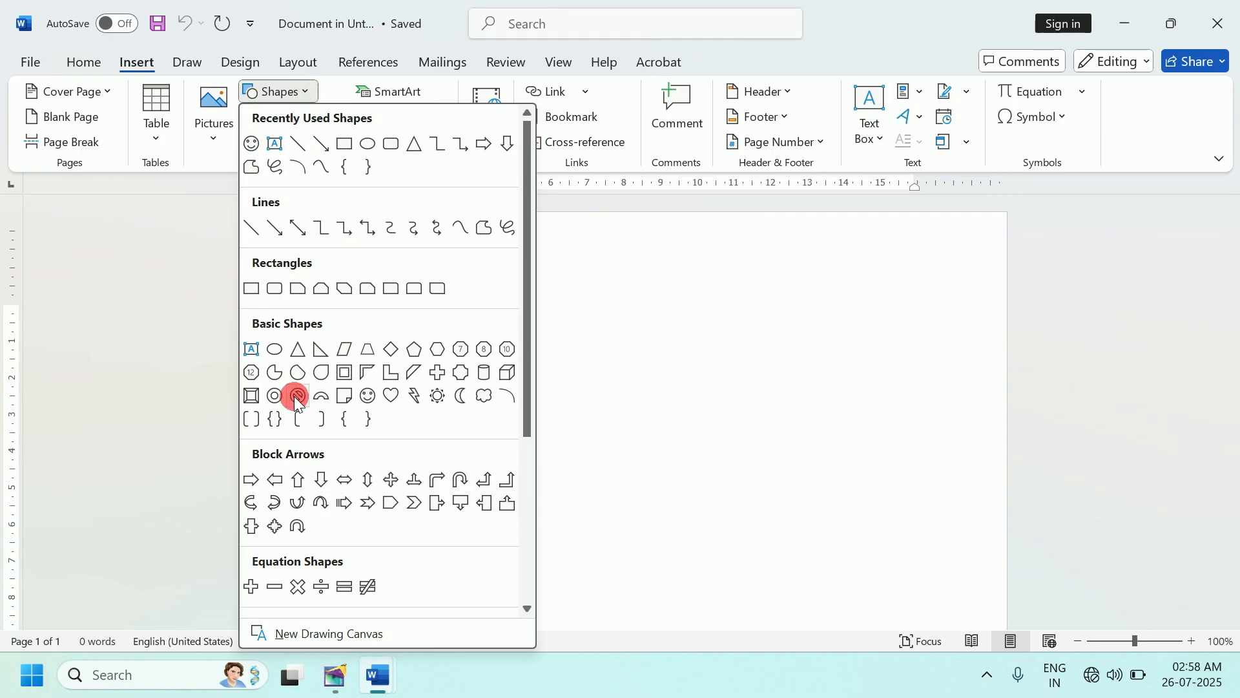
click(437, 399)
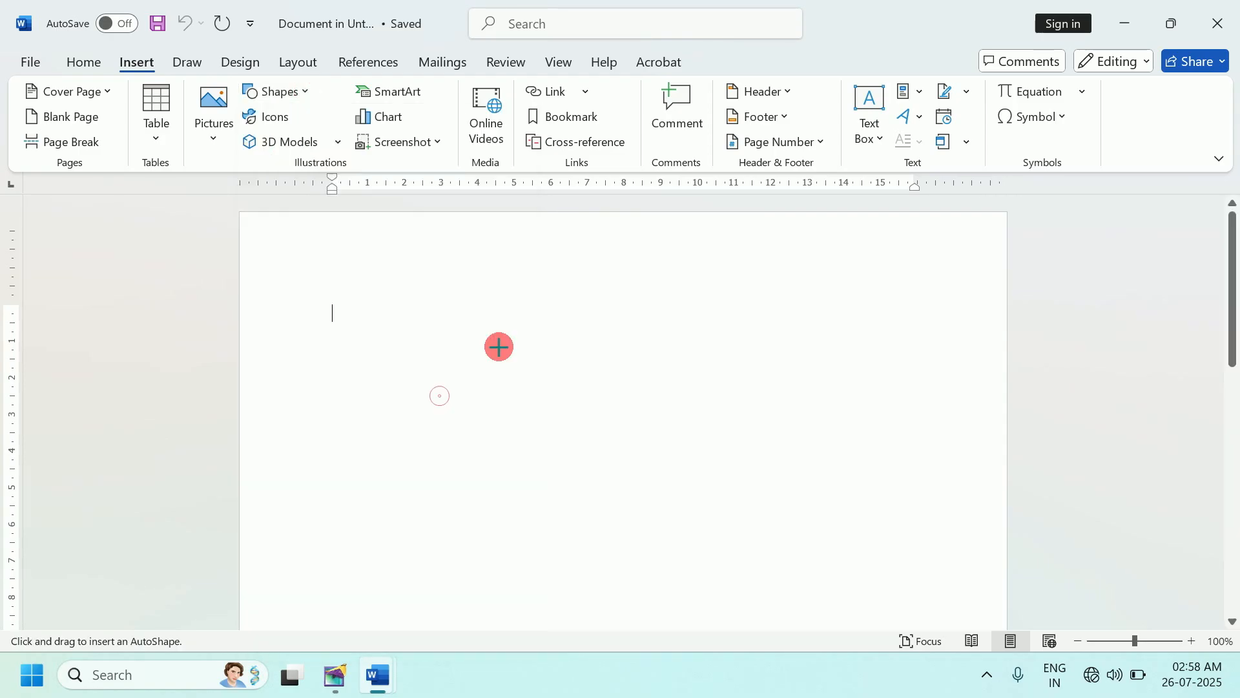
drag(362, 263, 637, 488)
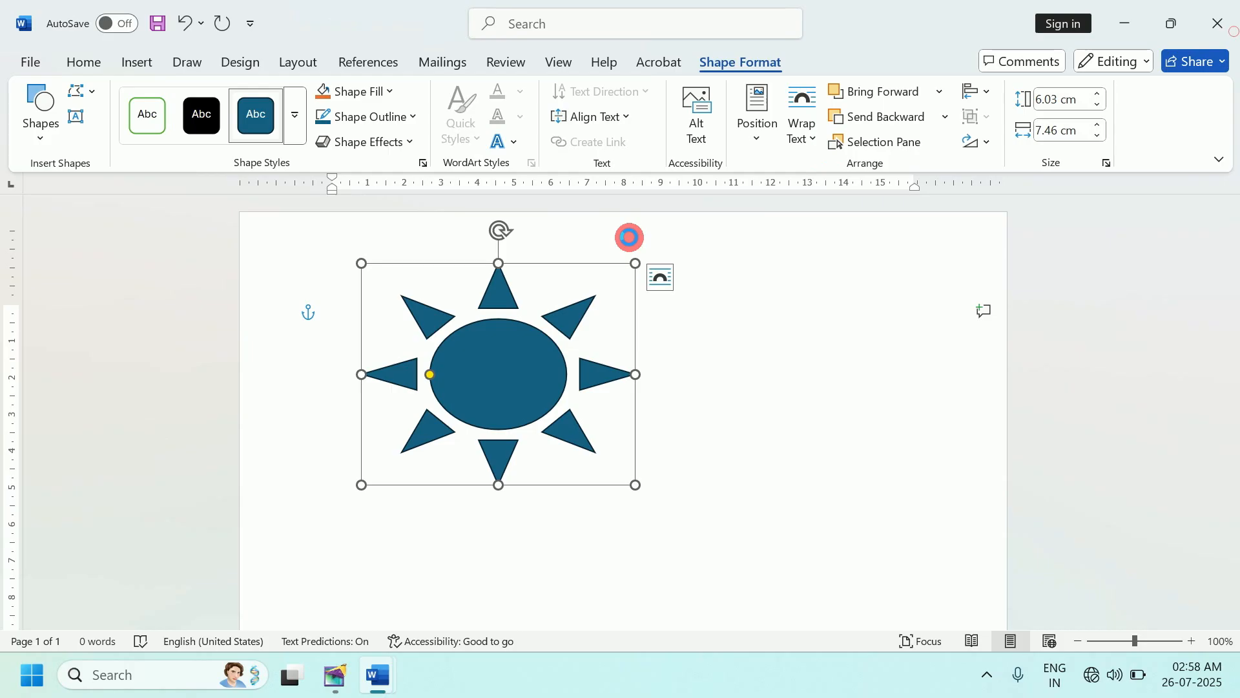
key(alt+Tab)
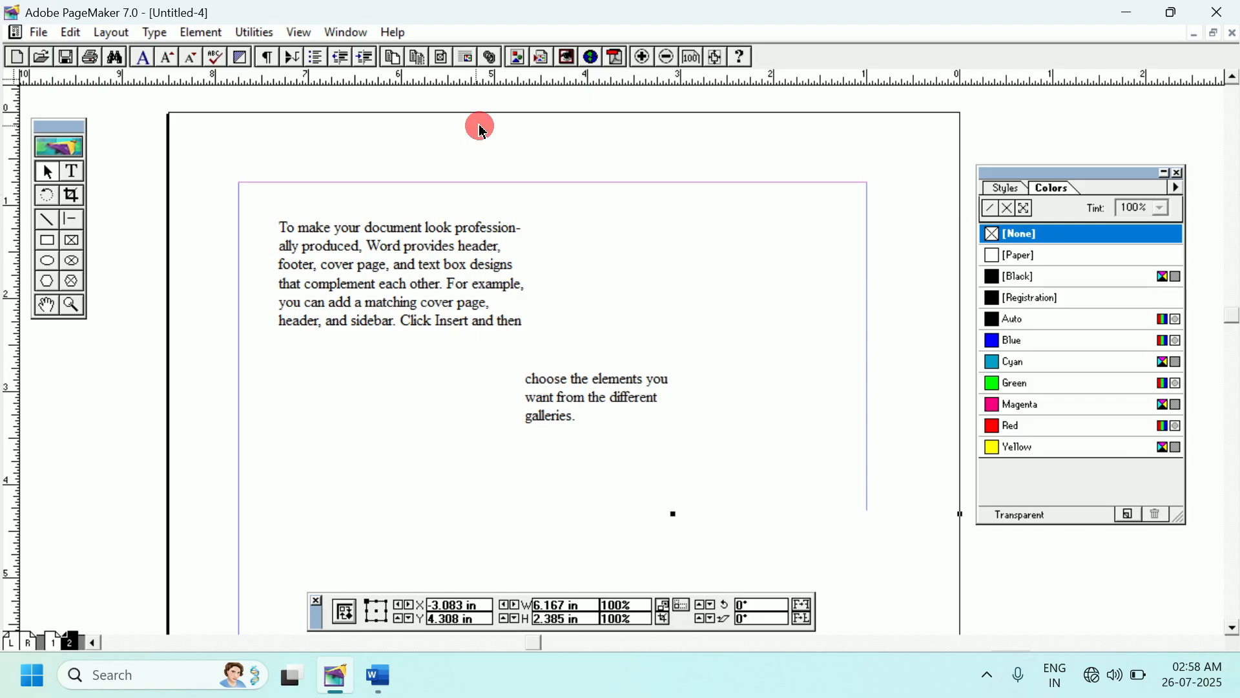
- Move the inserted sun object below the text blocks and stretch it to about 3.385 in high, leaving it deselected
right_click(598, 227)
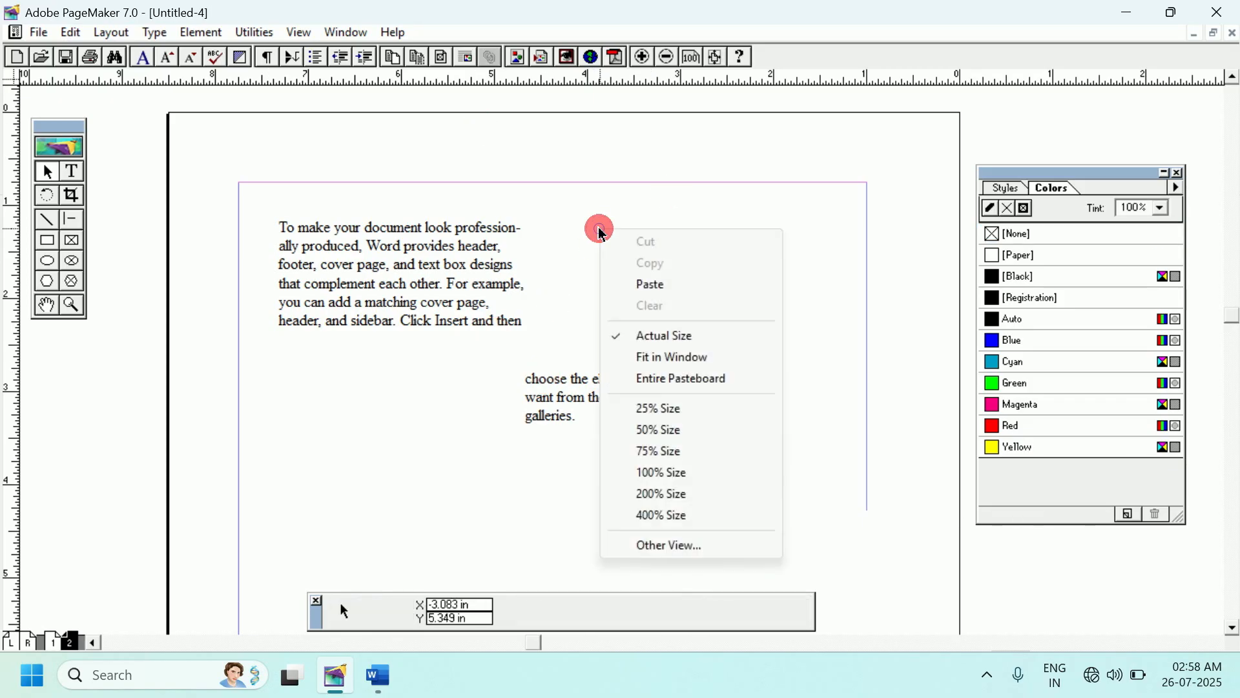
click(662, 356)
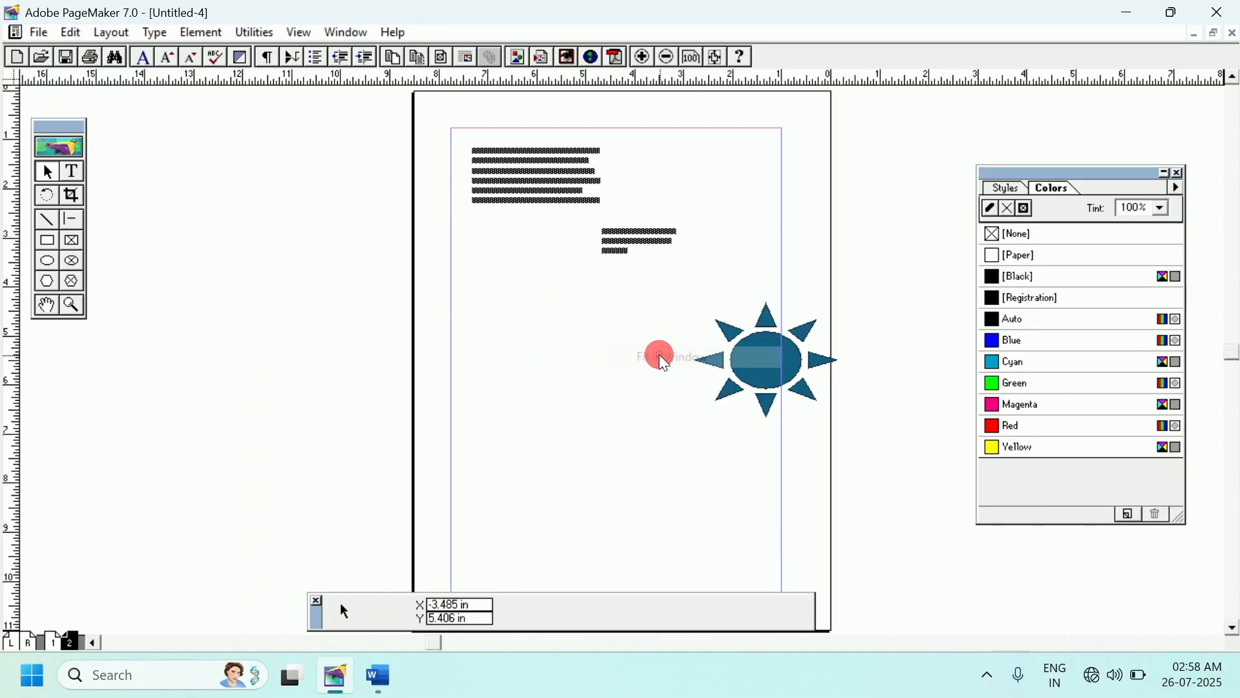
click(747, 360)
drag(559, 345, 556, 340)
drag(637, 398, 636, 445)
click(206, 187)
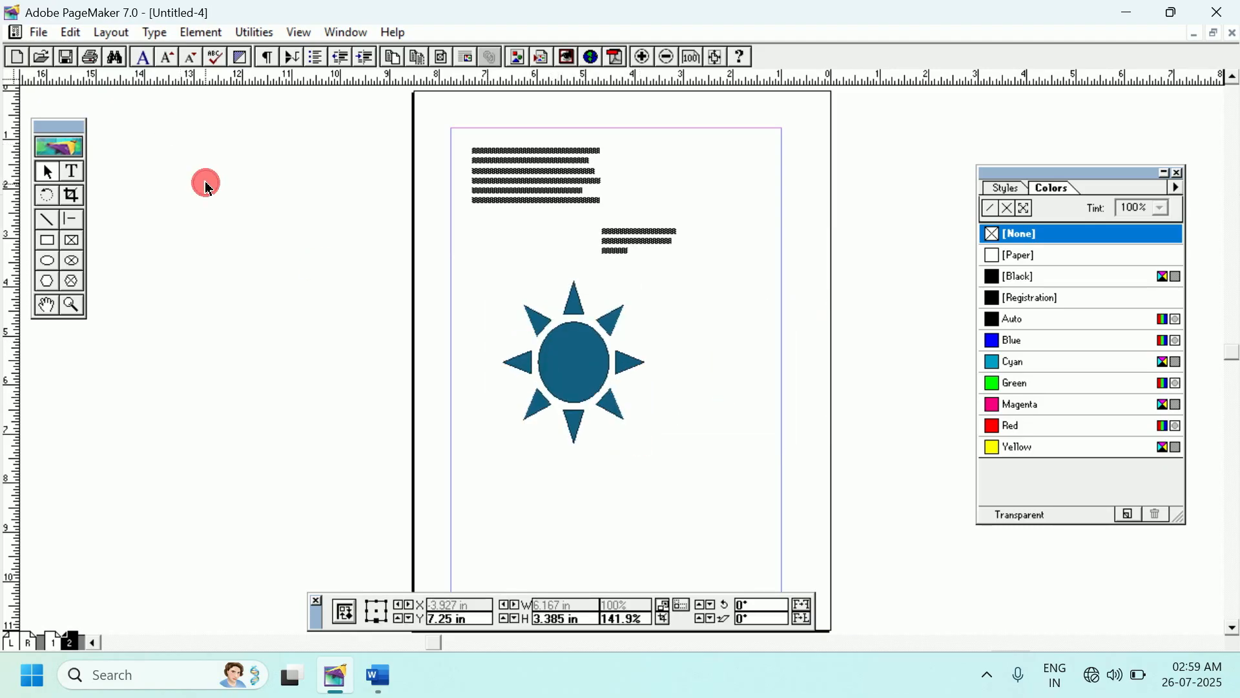
click(71, 32)
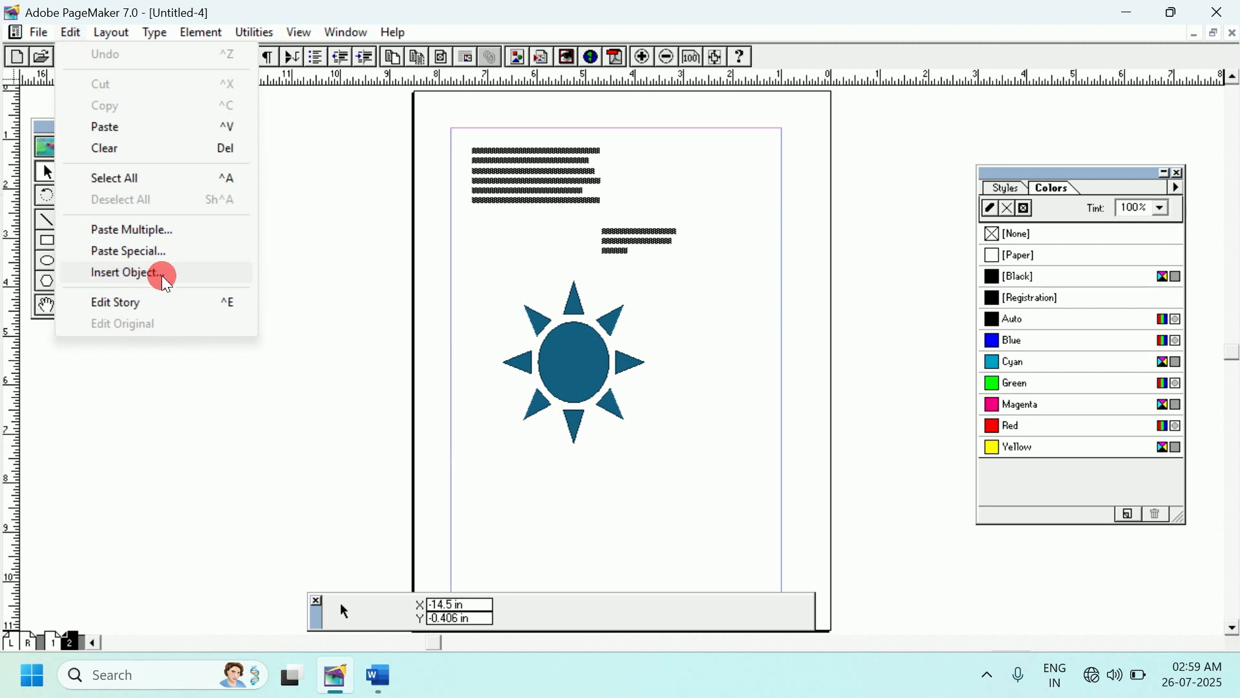
right_click(622, 349)
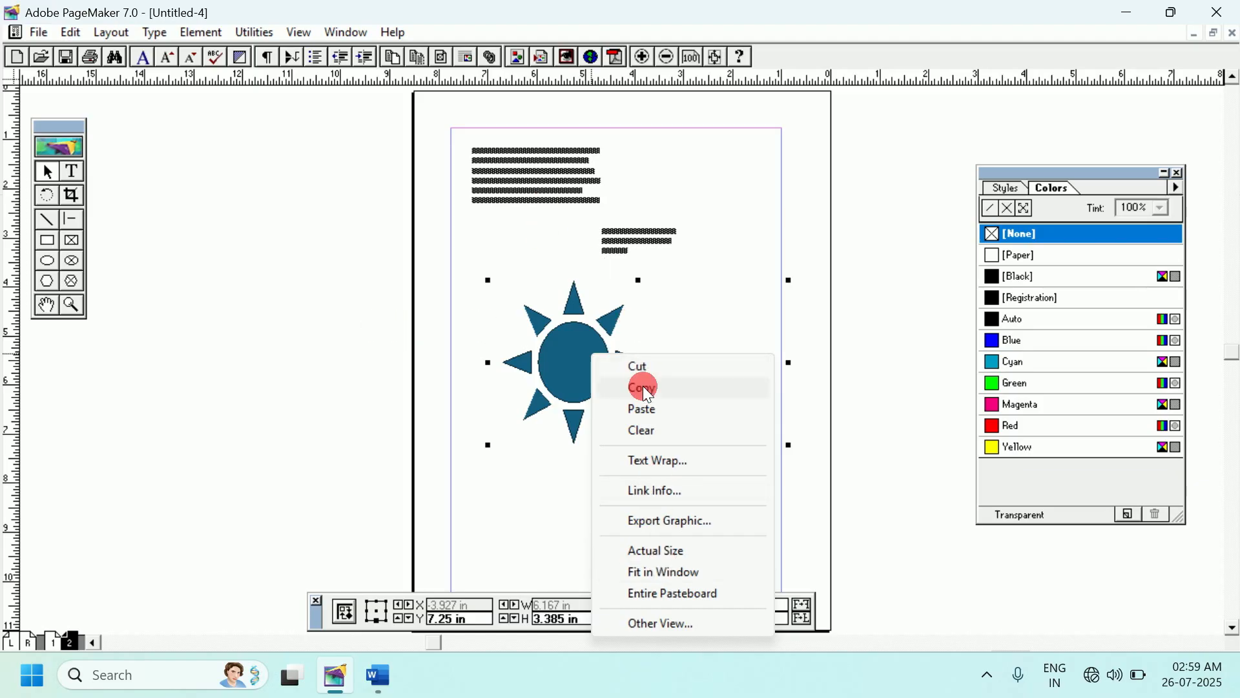
click(369, 262)
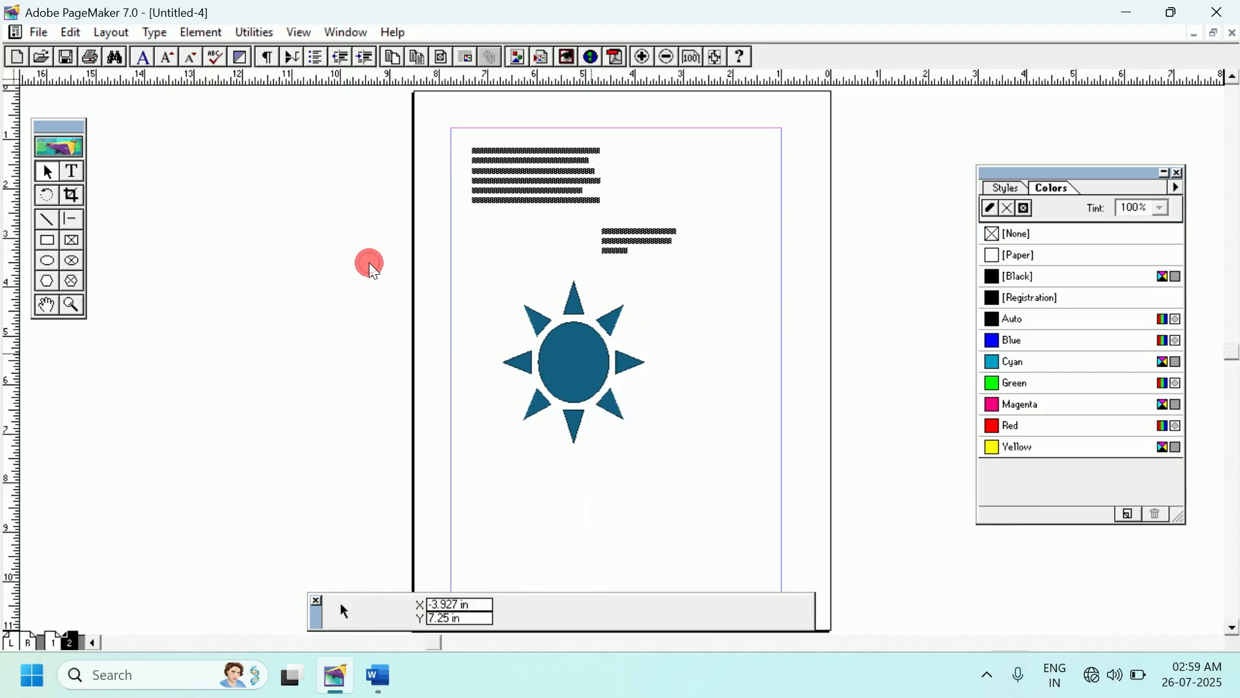
click(50, 305)
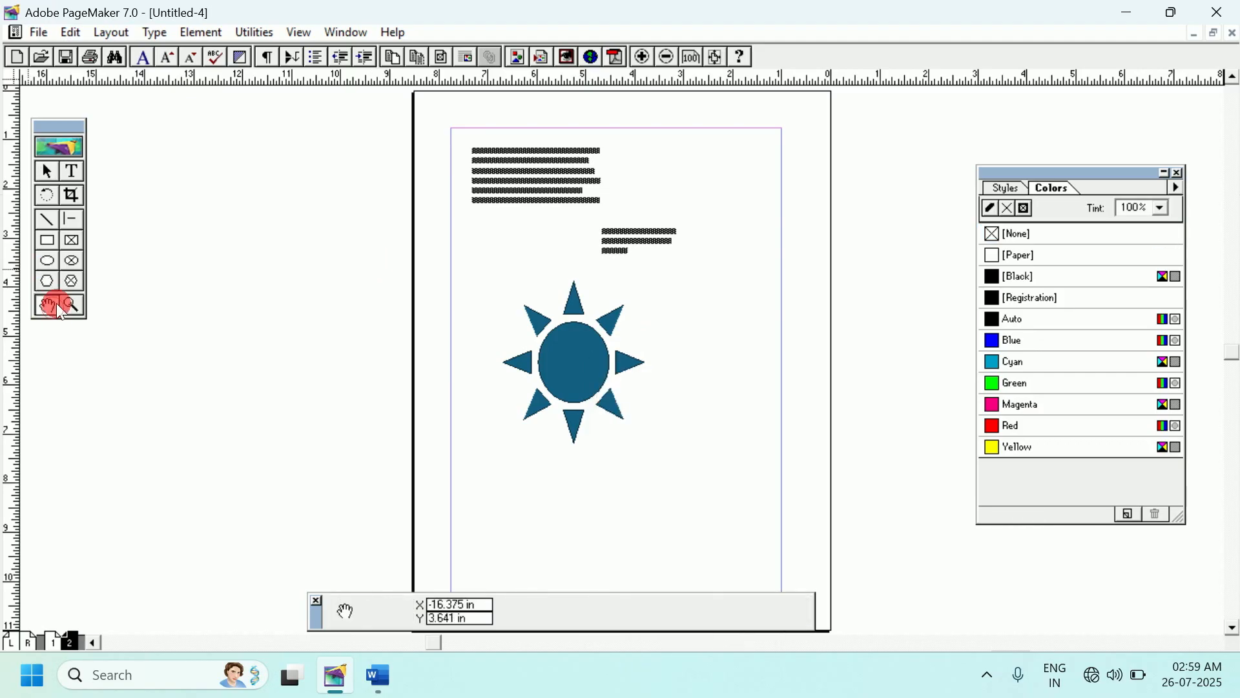
click(72, 31)
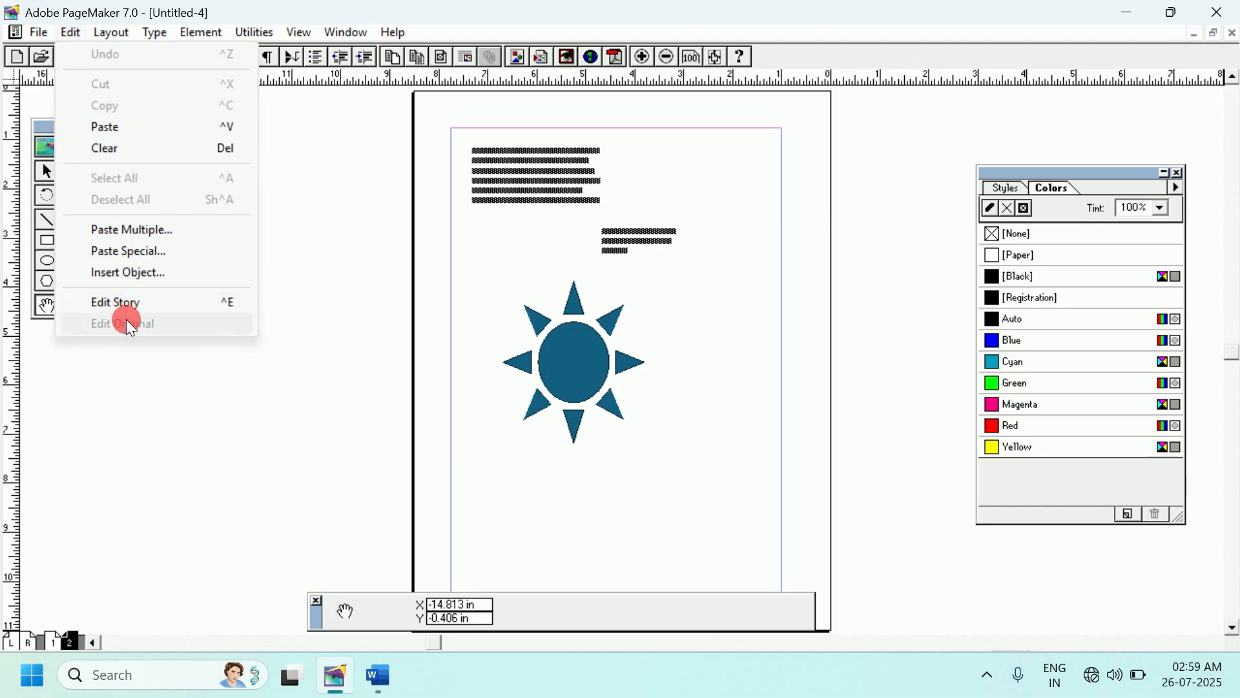
click(530, 186)
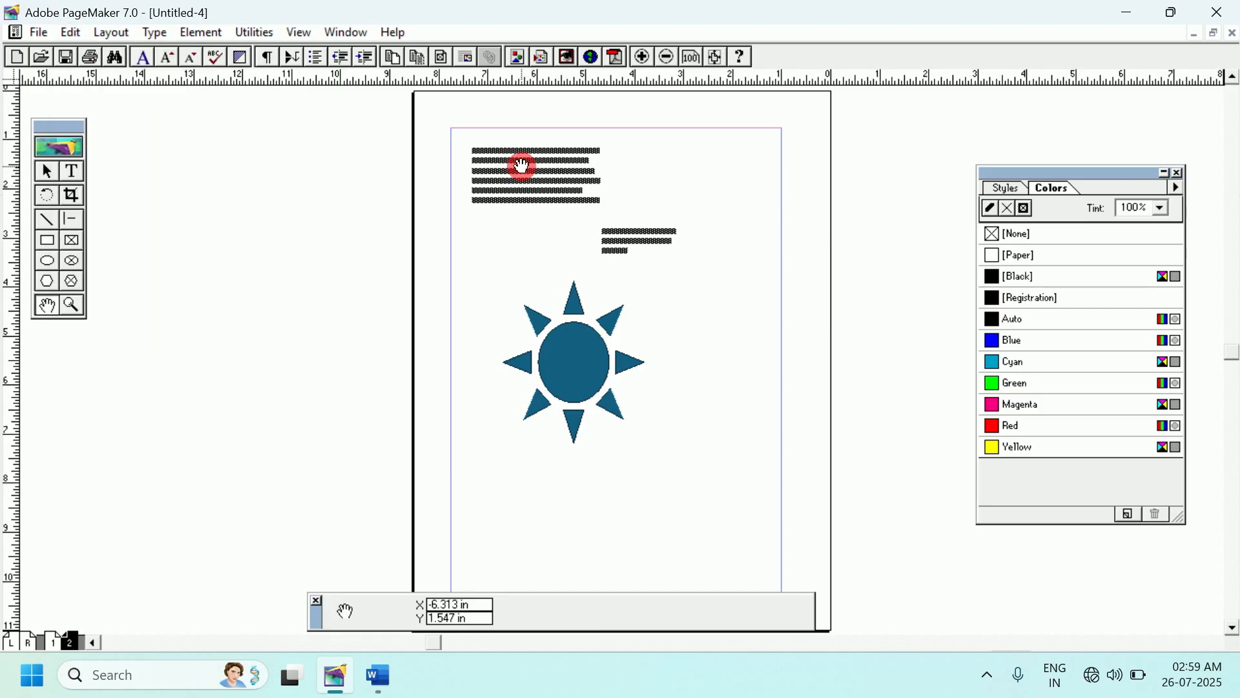
- Switch to Word, copy the paragraph beginning "To make your document look professionally produced", and return to PageMaker
mouse_move(381, 685)
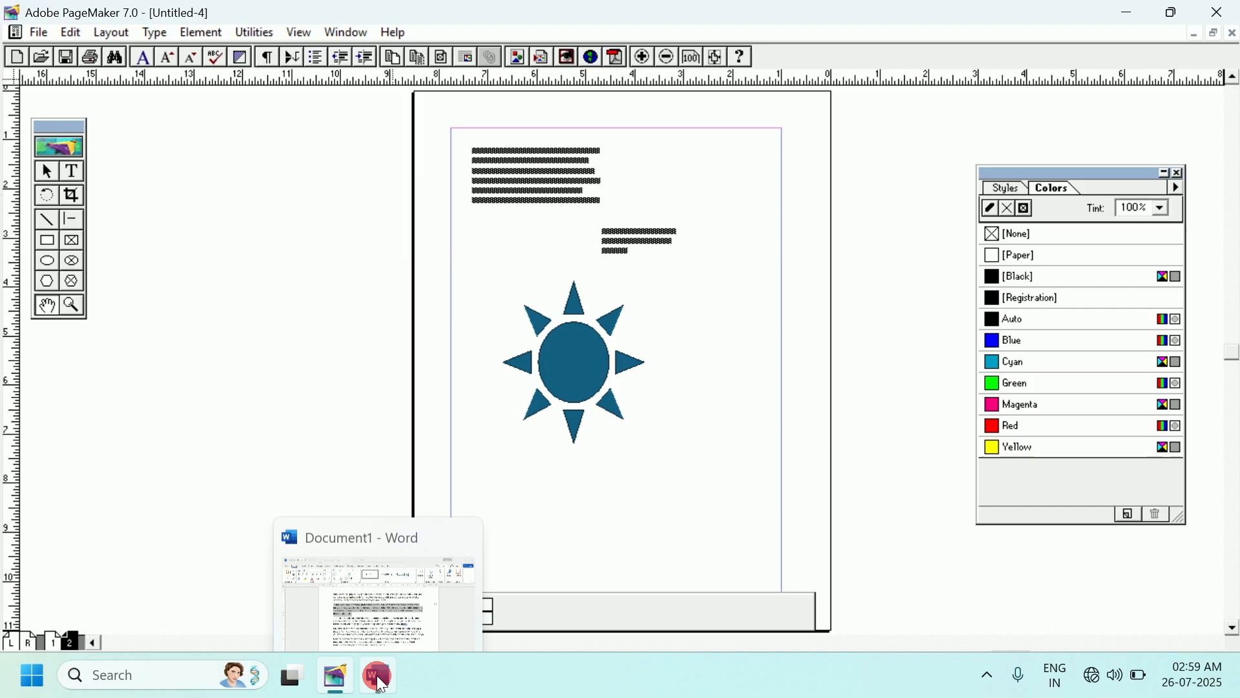
click(381, 683)
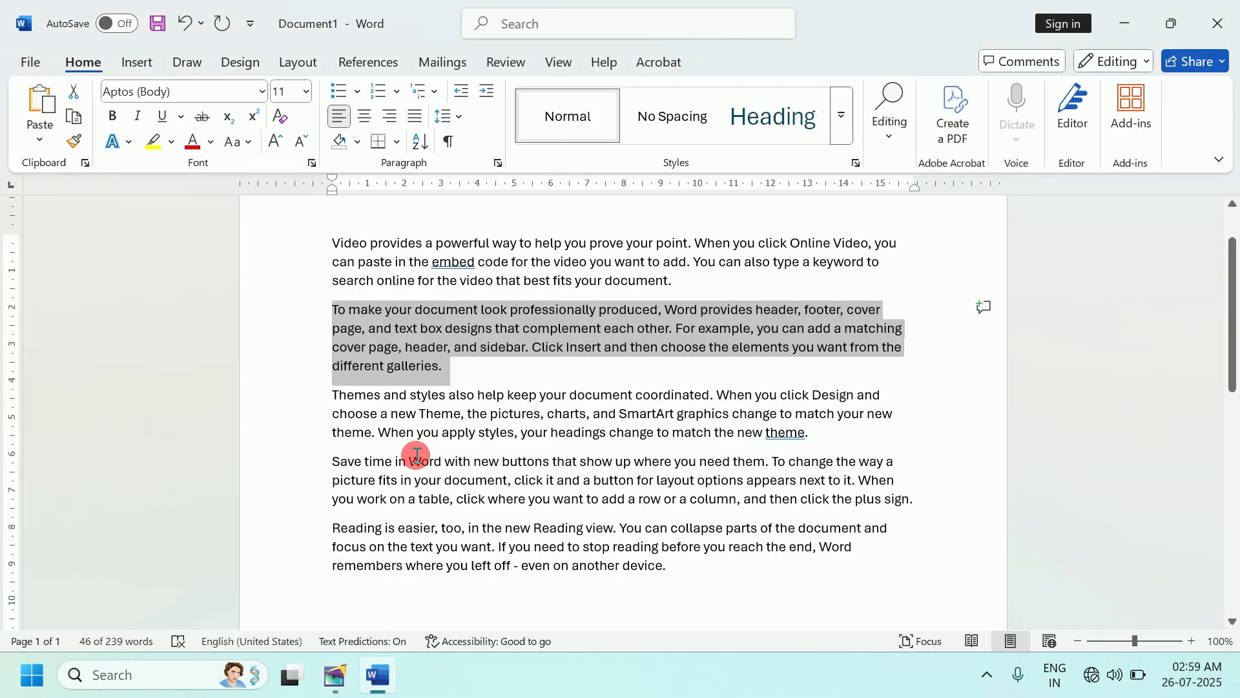
click(471, 379)
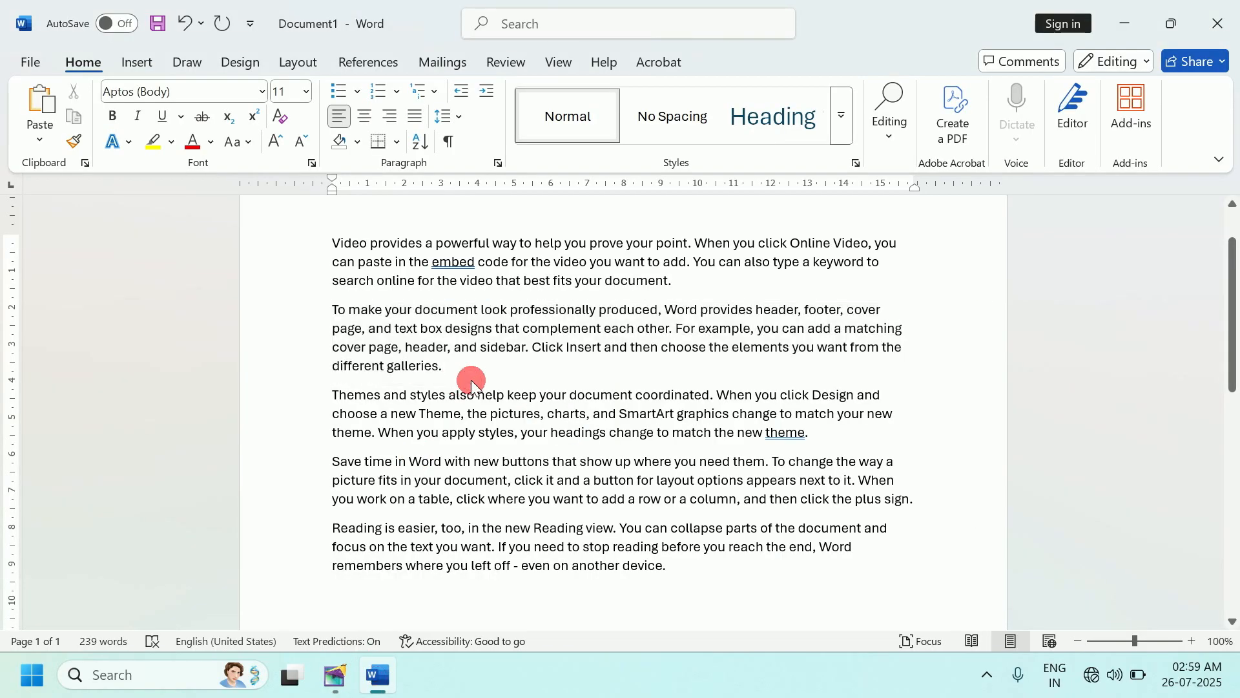
drag(333, 309, 457, 371)
right_click(385, 329)
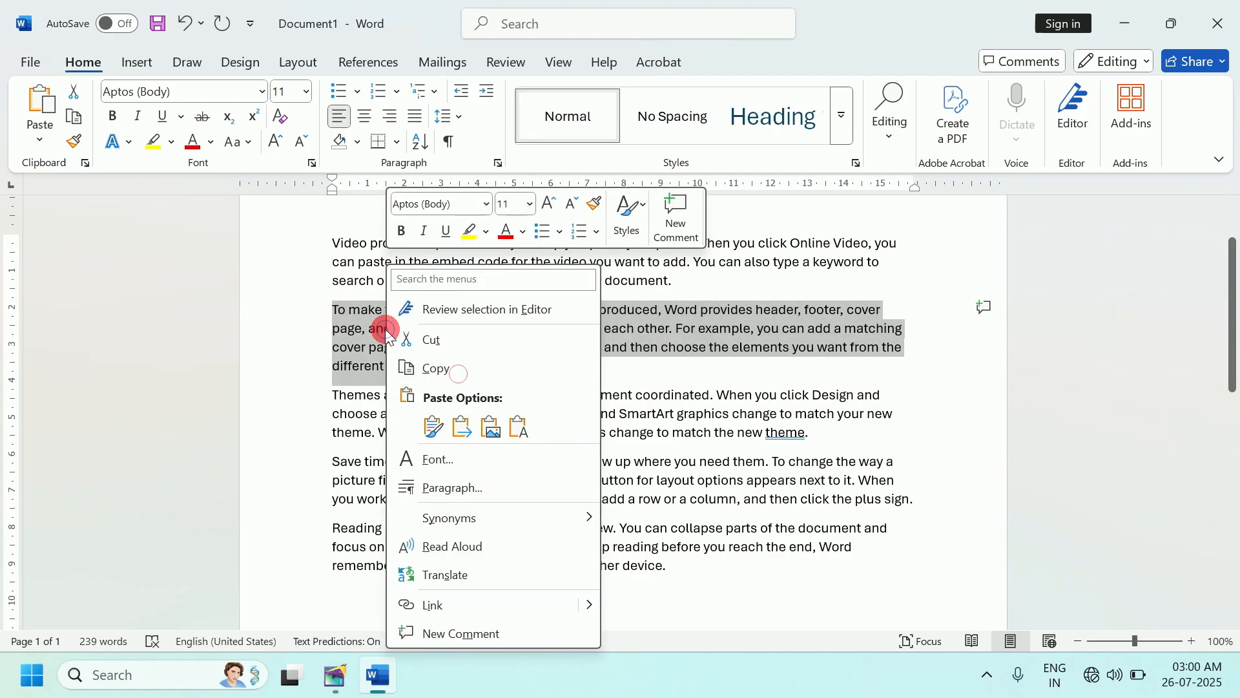
click(427, 369)
click(1136, 25)
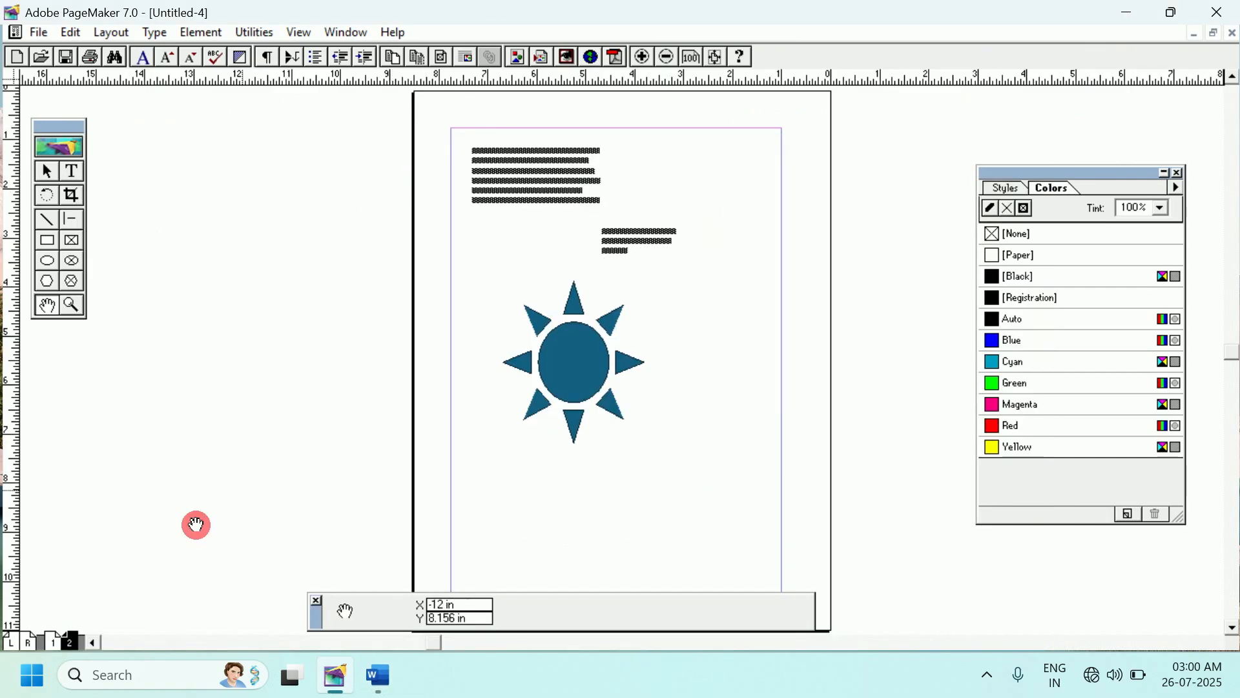
- Select all objects on page 2 and clear them from the page
click(62, 173)
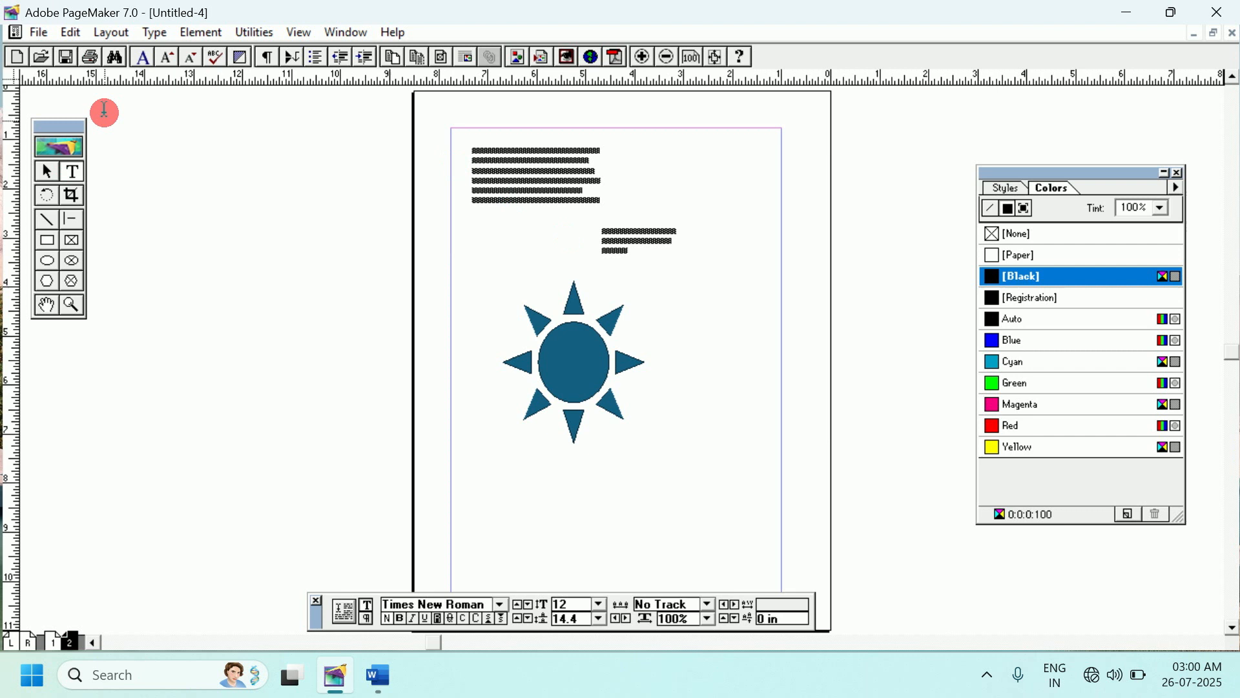
click(70, 32)
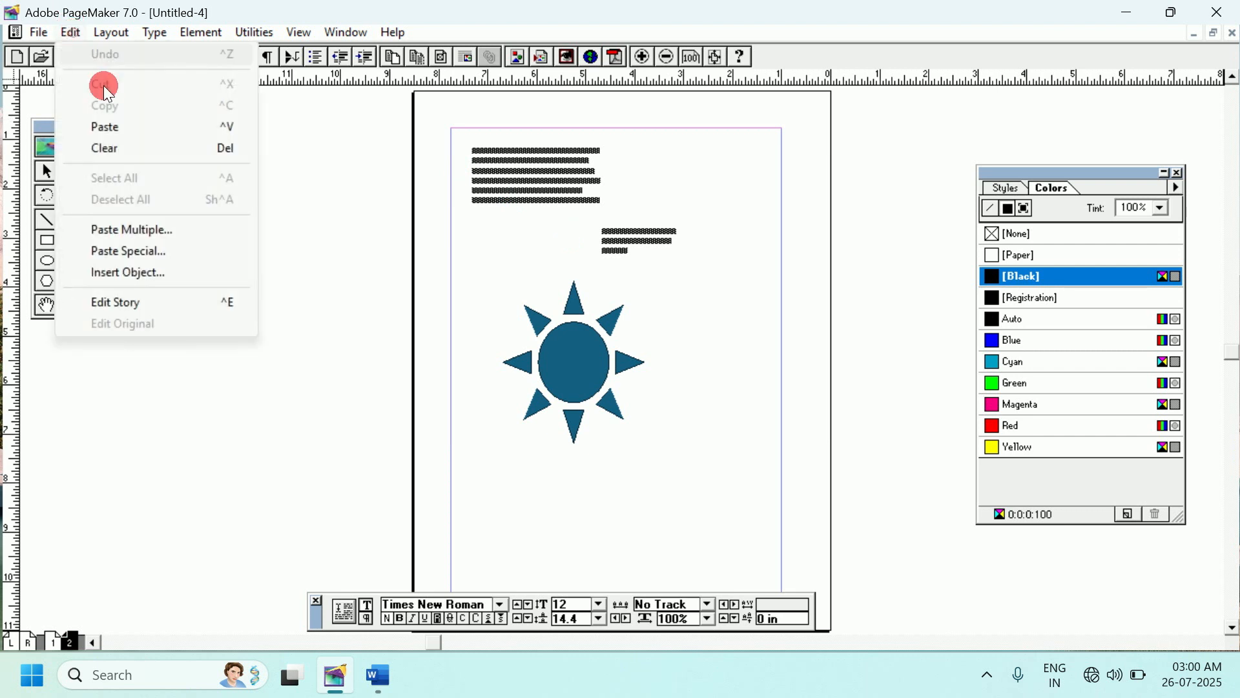
click(308, 185)
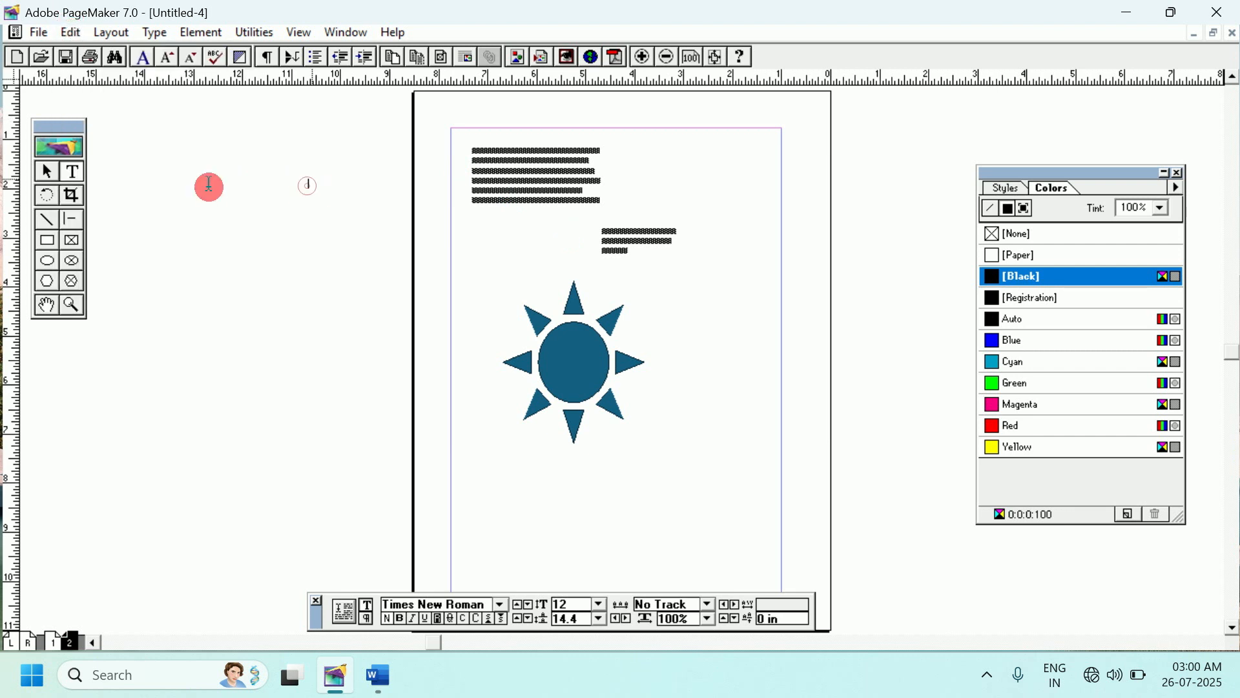
click(47, 171)
click(266, 179)
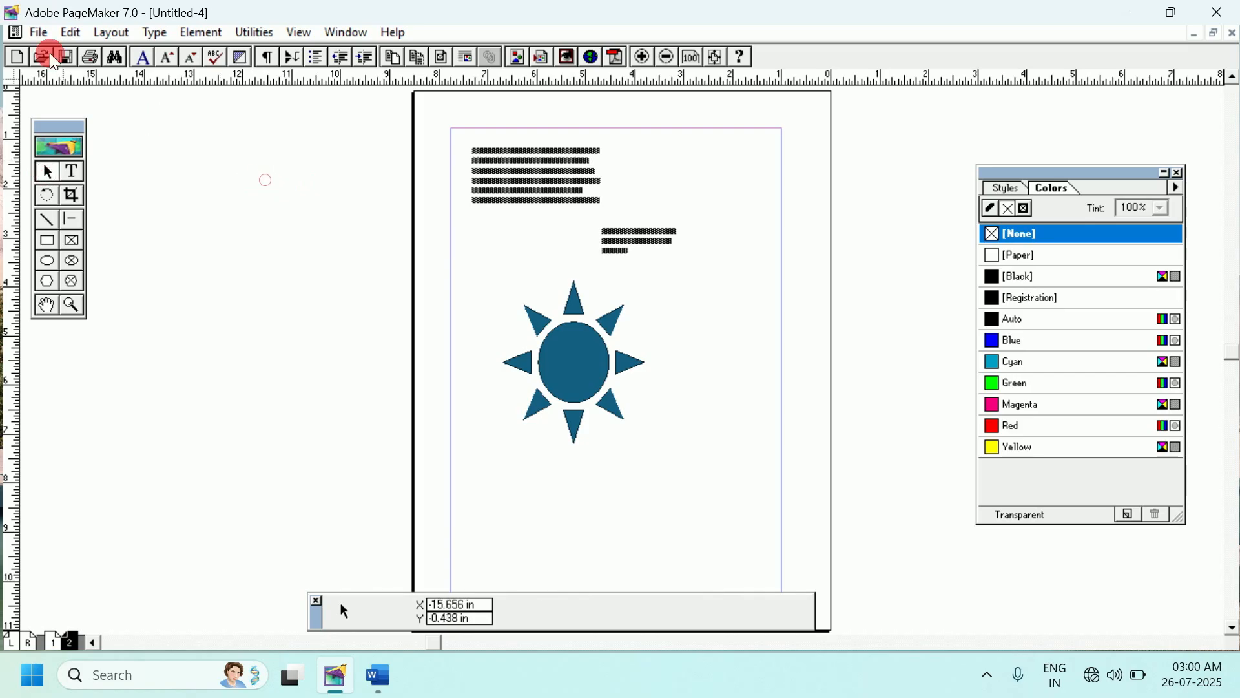
click(70, 32)
click(161, 178)
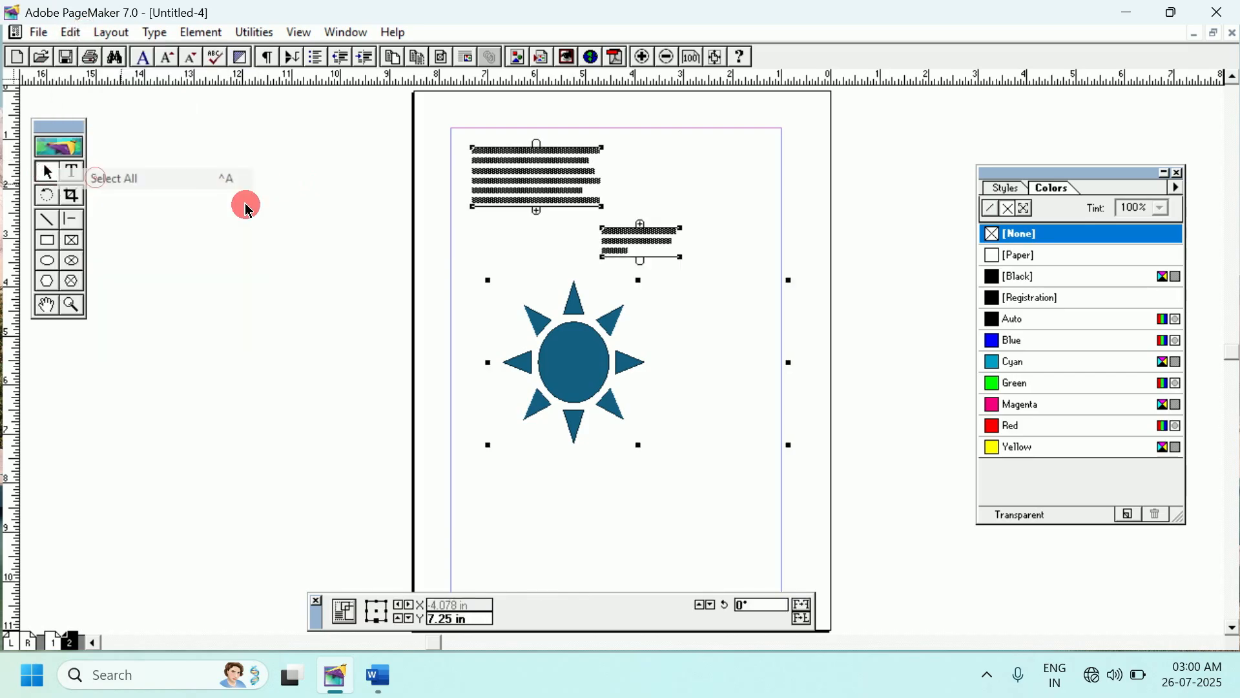
click(71, 33)
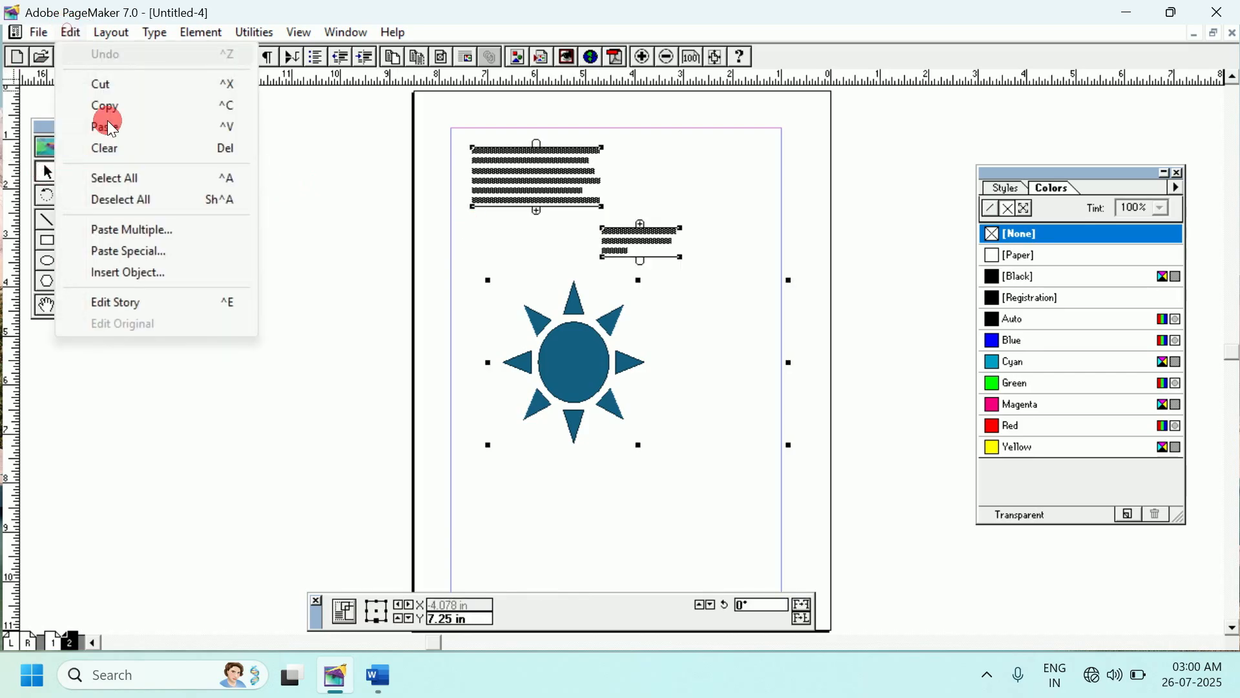
click(111, 145)
- Paste the copied Word paragraph onto page 2 and move the text block down near the page's left margin
right_click(562, 207)
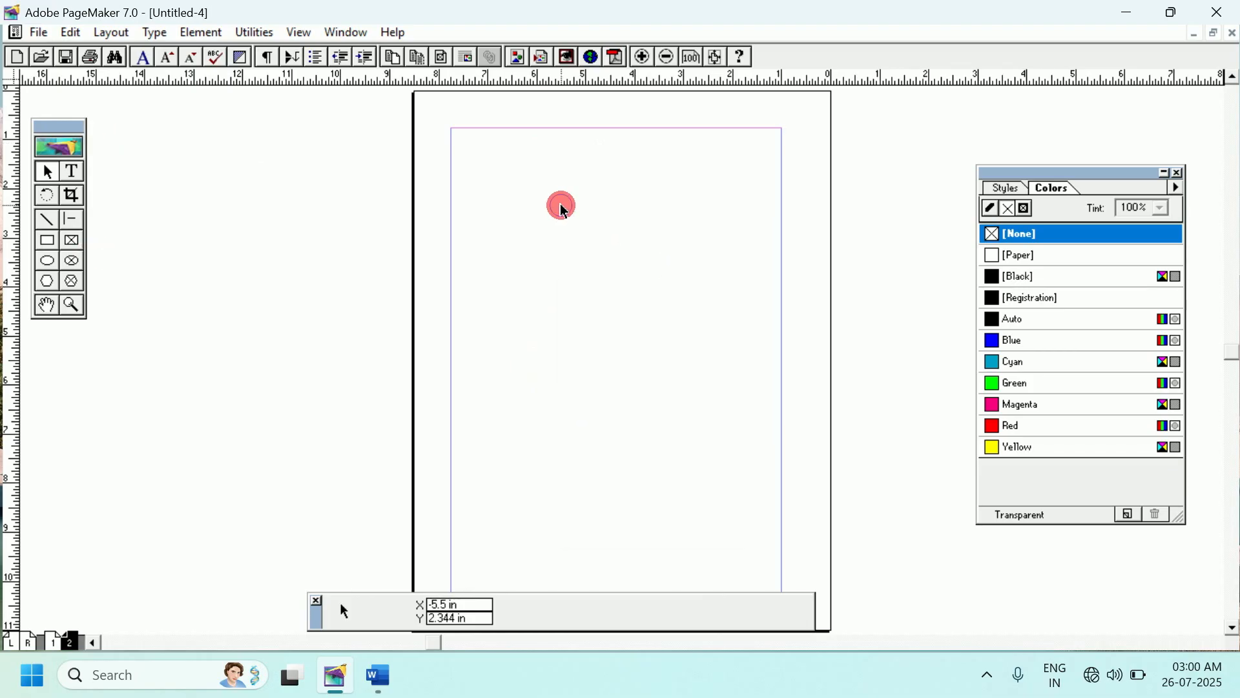
click(623, 310)
click(47, 304)
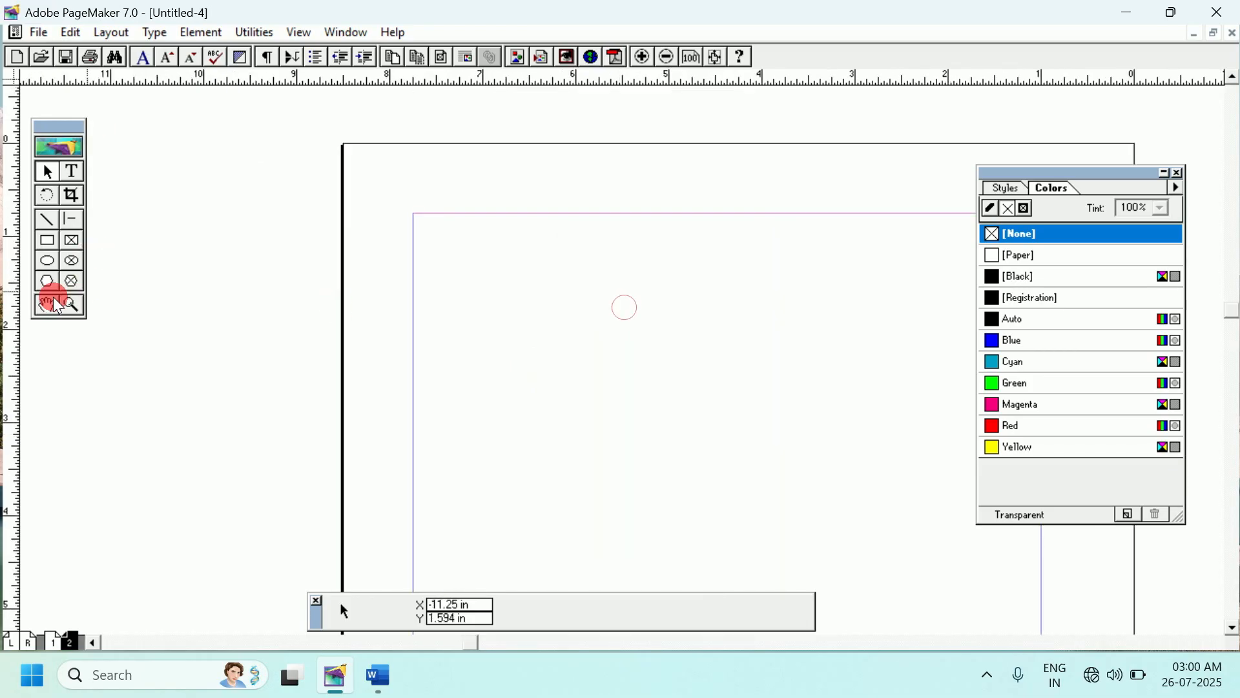
drag(822, 301, 557, 218)
drag(427, 232, 463, 240)
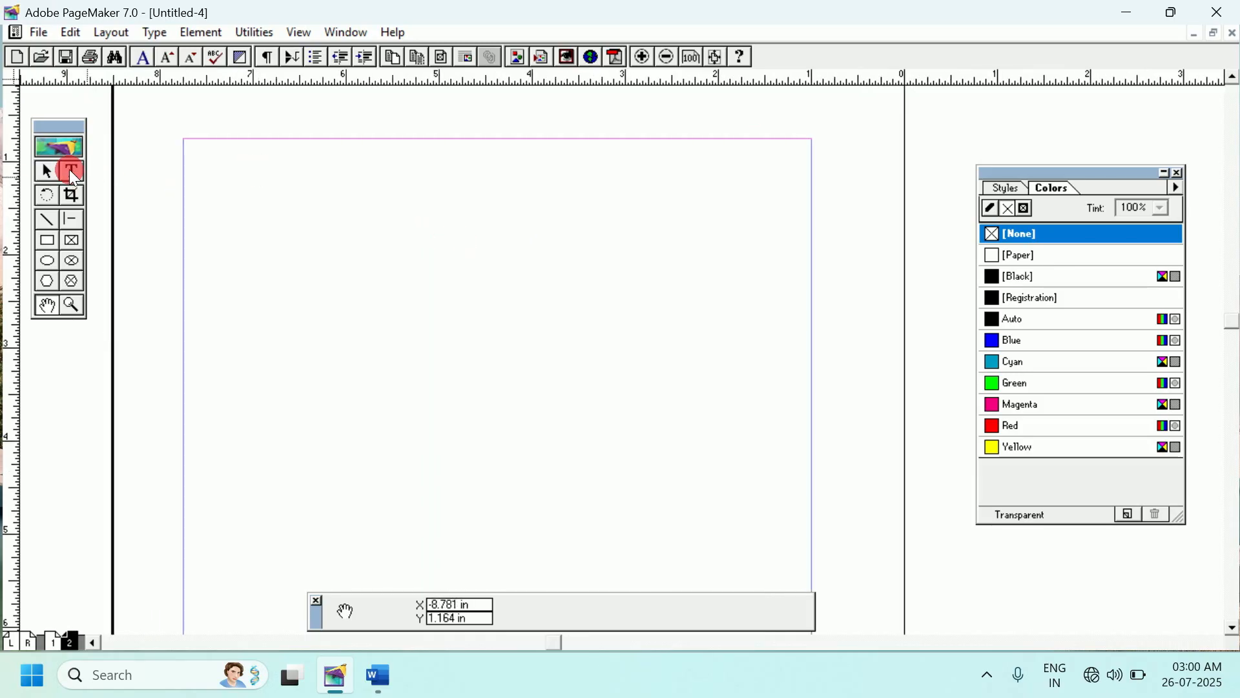
click(71, 33)
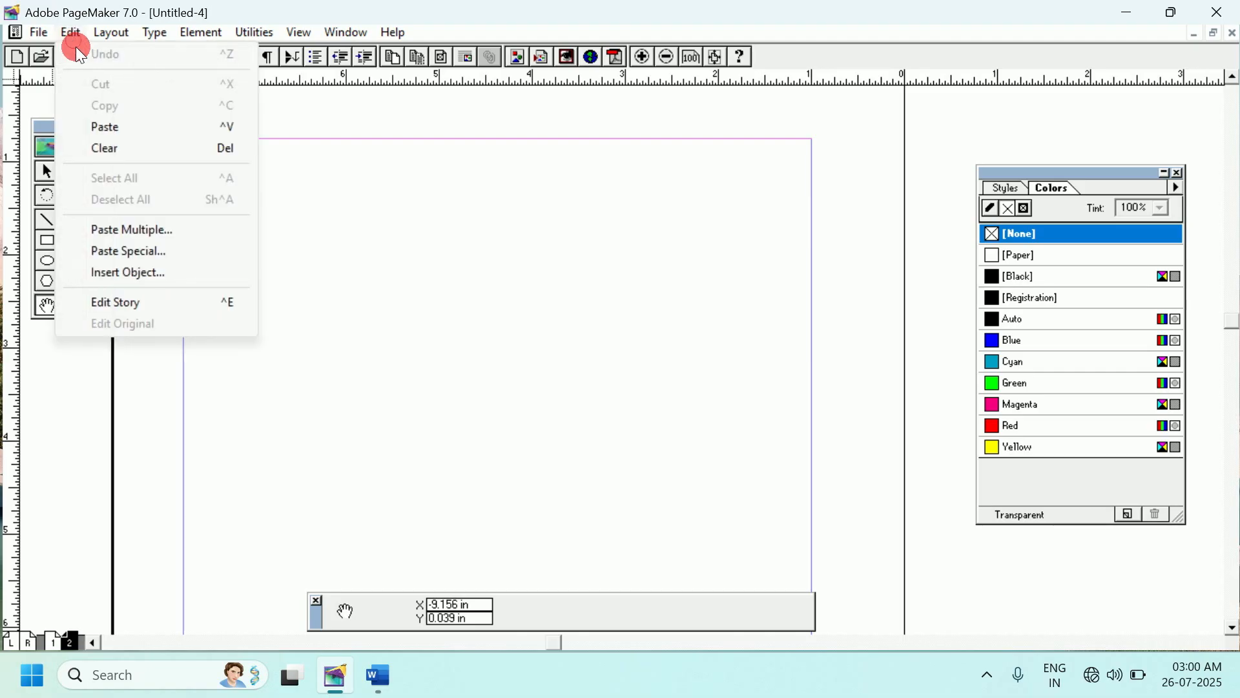
click(100, 127)
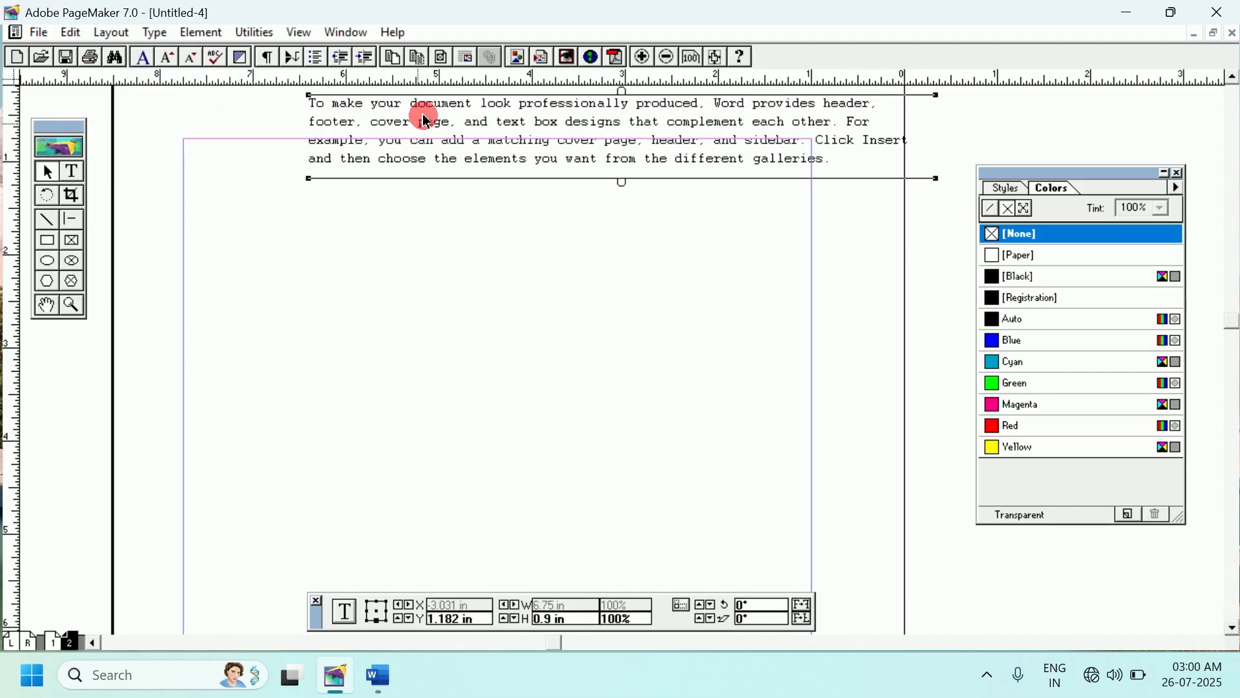
drag(426, 119, 349, 258)
drag(309, 245, 309, 245)
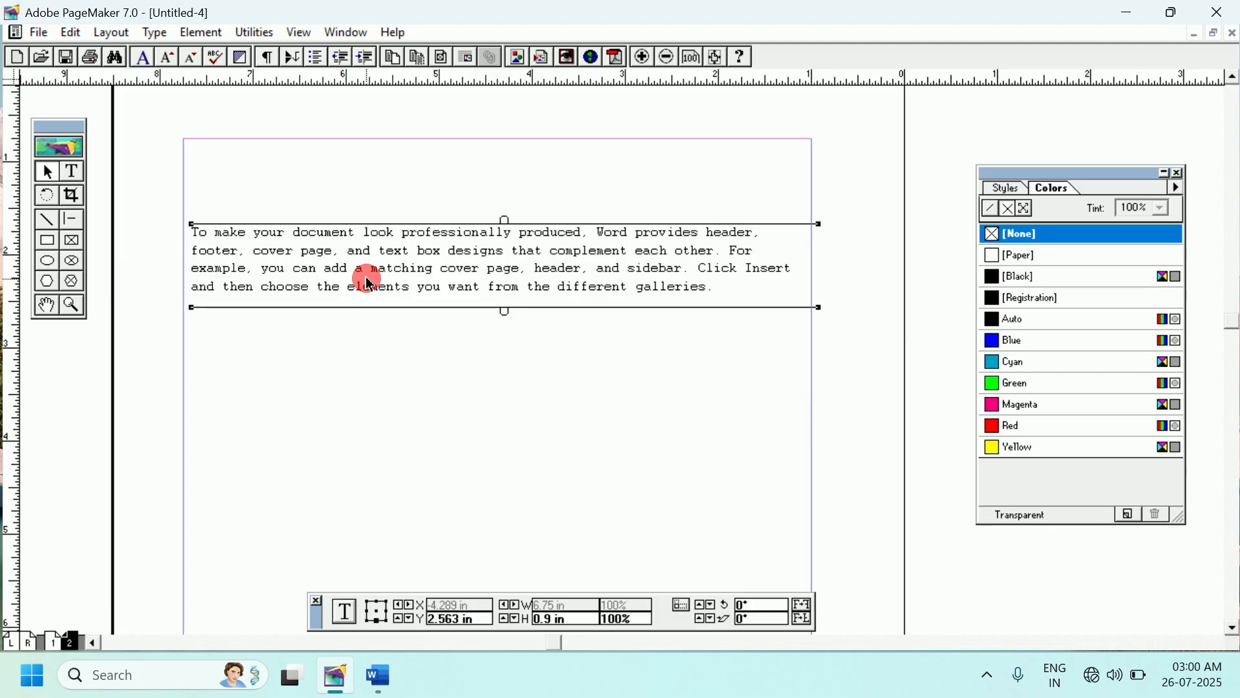
- Paste the copied paragraph again directly after "different galleries." at the end of the existing text
click(71, 171)
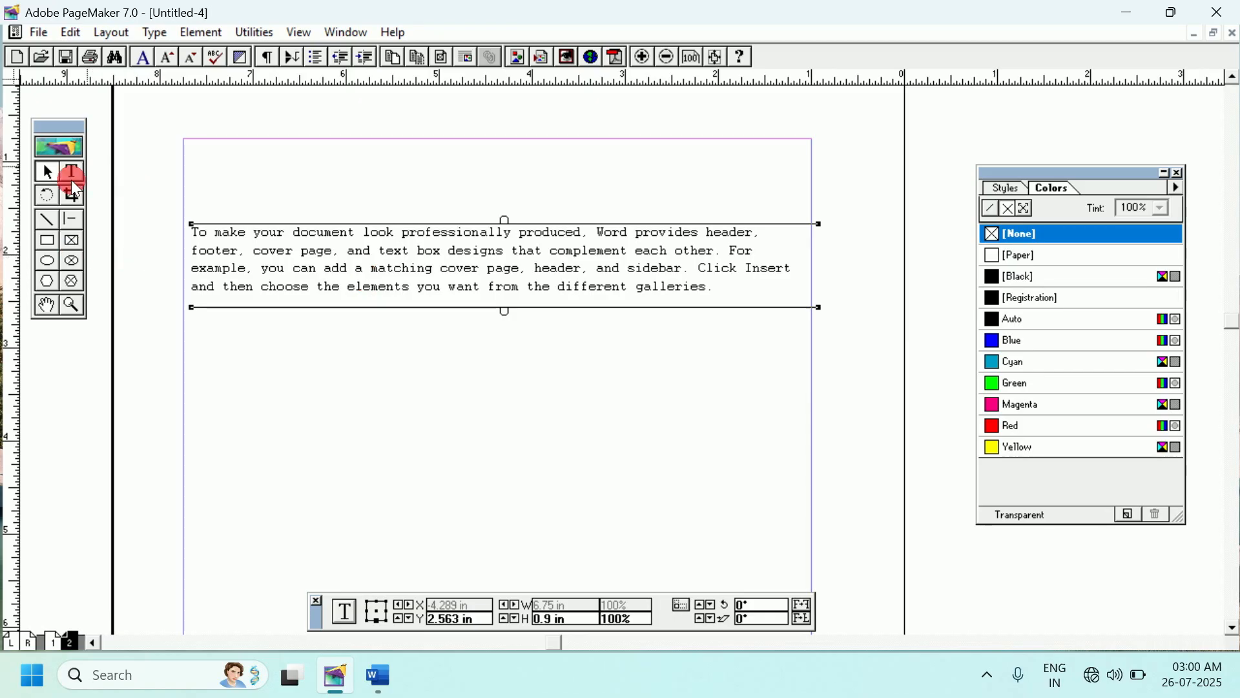
click(717, 287)
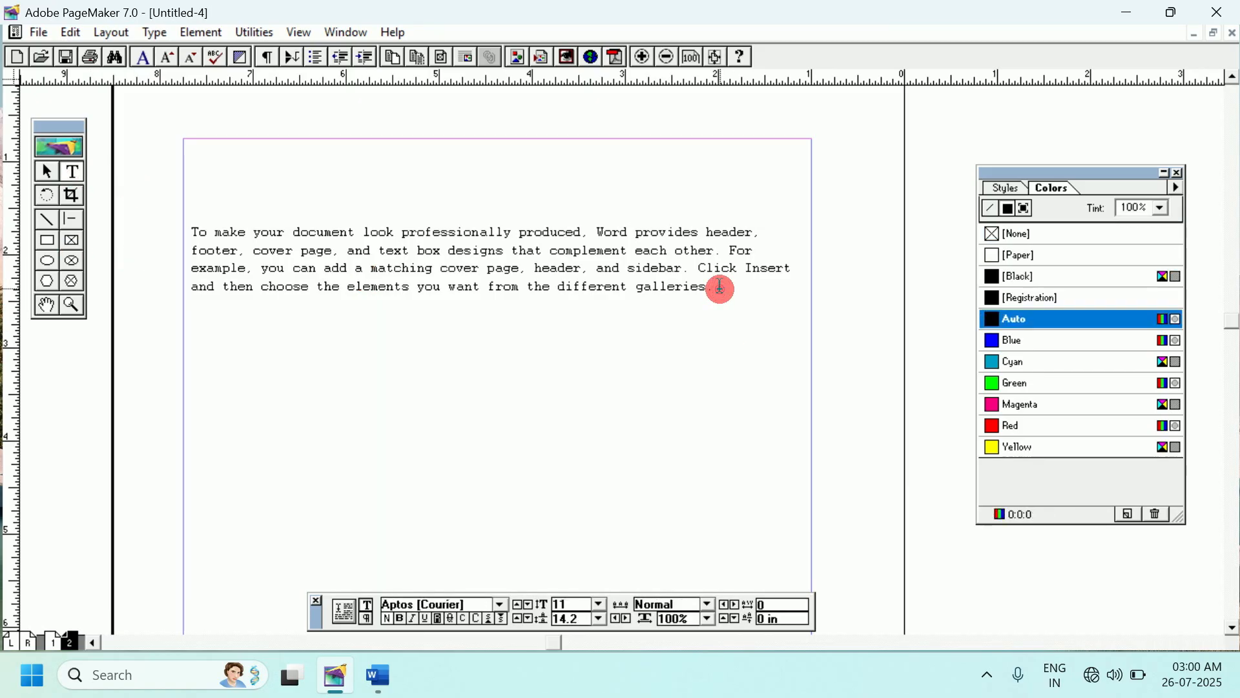
click(71, 32)
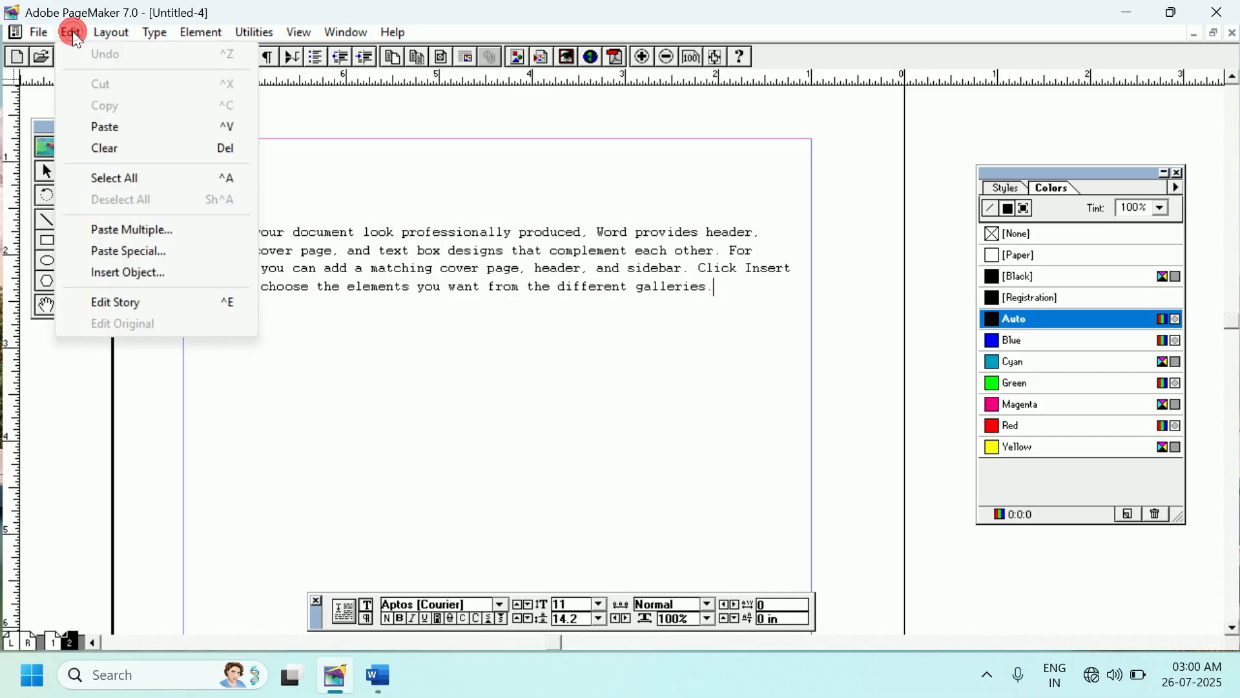
click(100, 126)
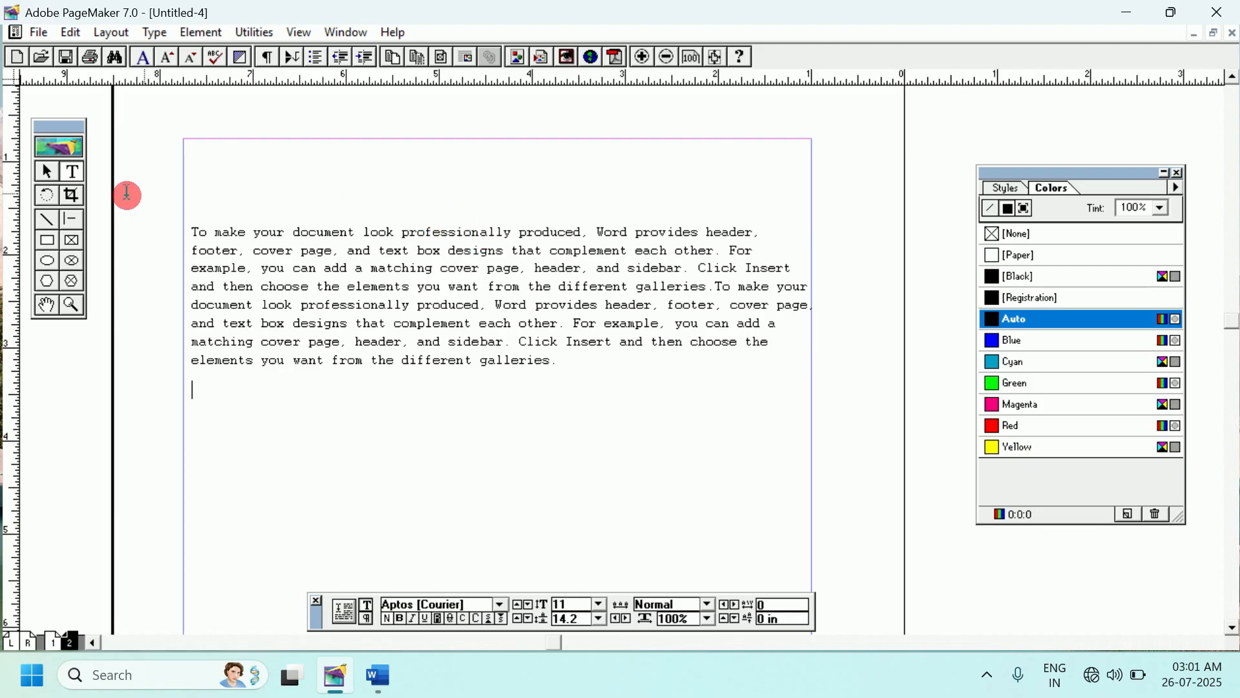
- Place the text cursor at the start of the paragraph and open its text with Edit Story
click(48, 172)
click(73, 171)
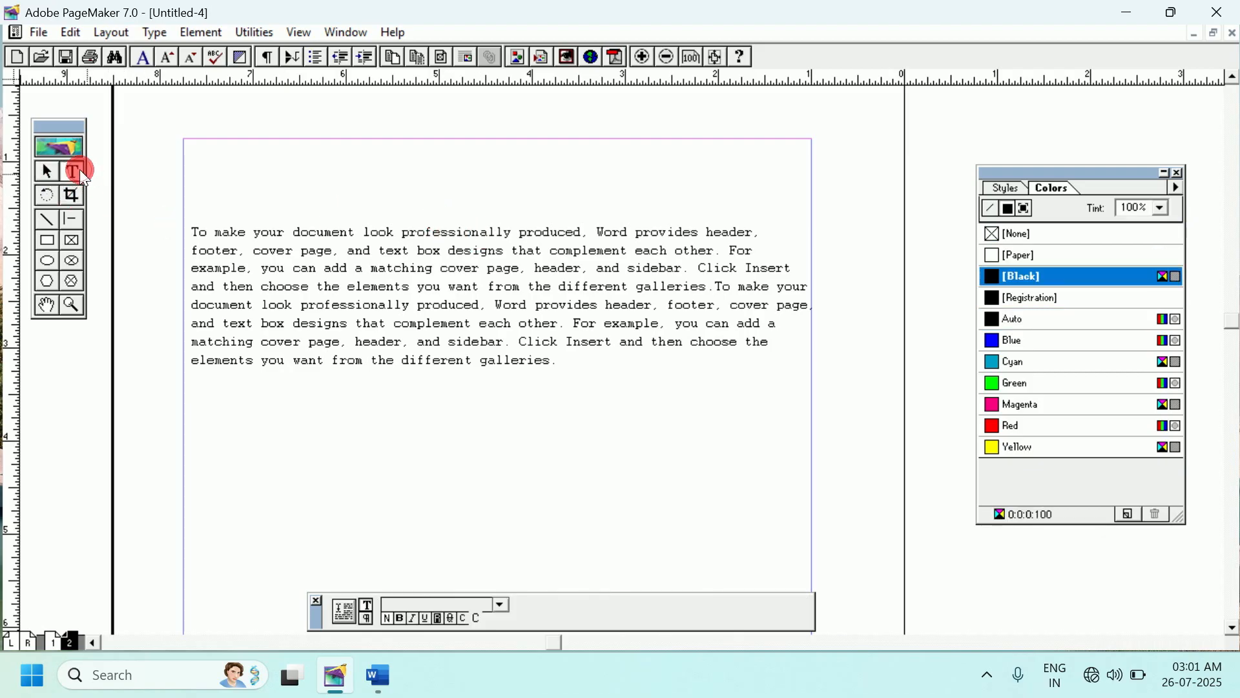
click(194, 237)
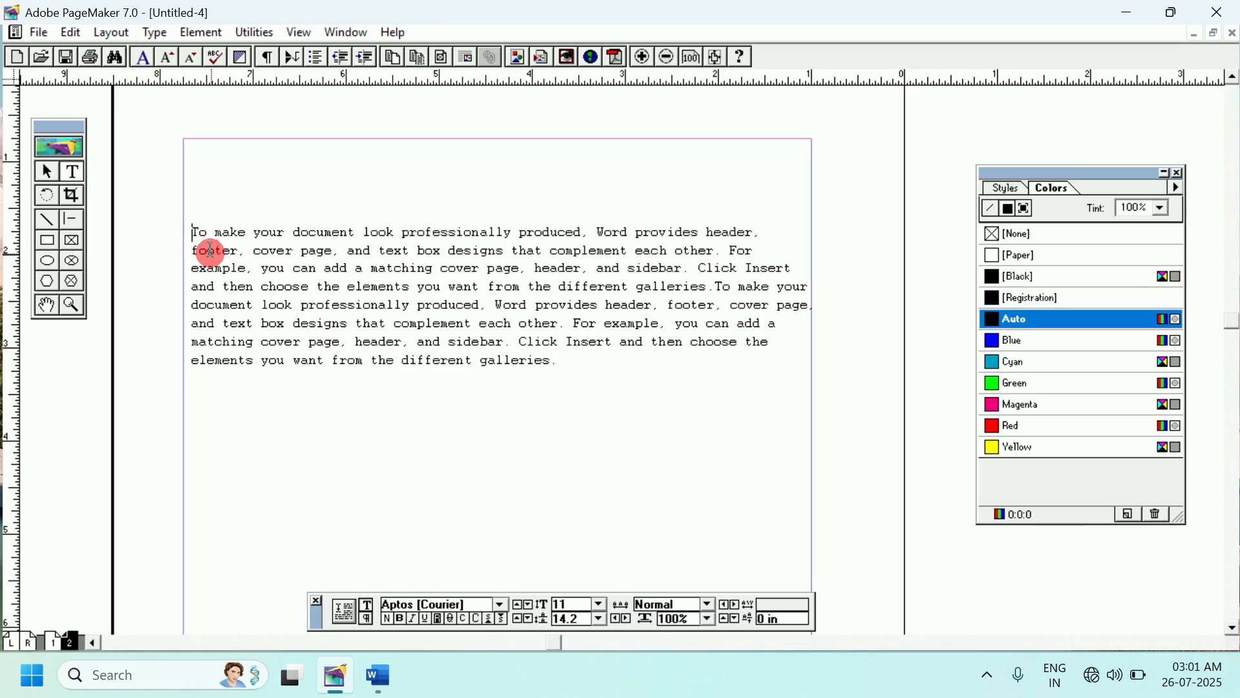
click(71, 29)
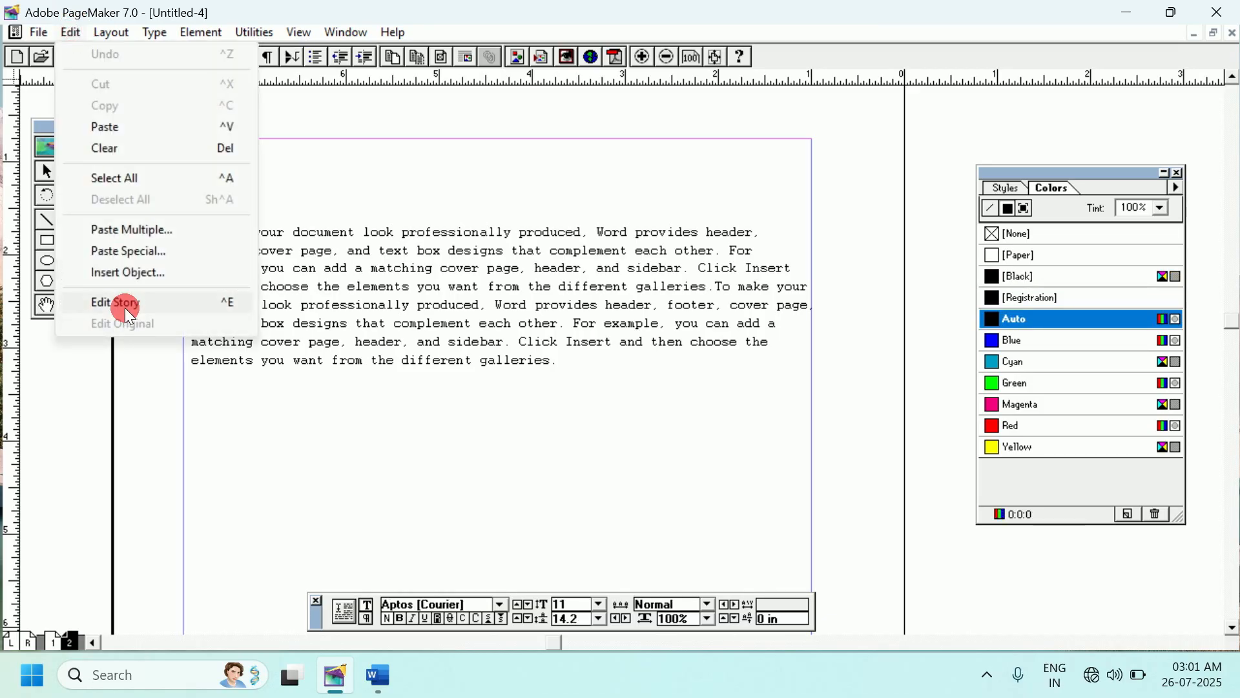
click(163, 302)
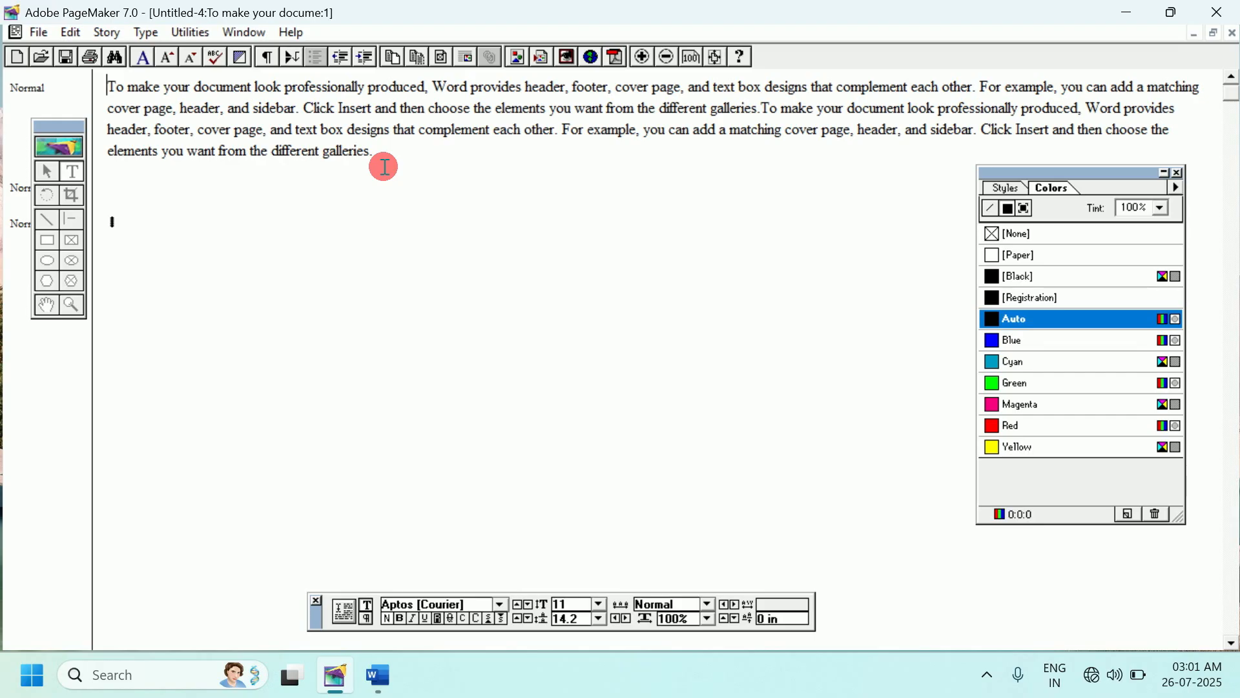
- Color "For example," red in the second copy of the paragraph in the story editor
drag(559, 129, 638, 130)
click(989, 425)
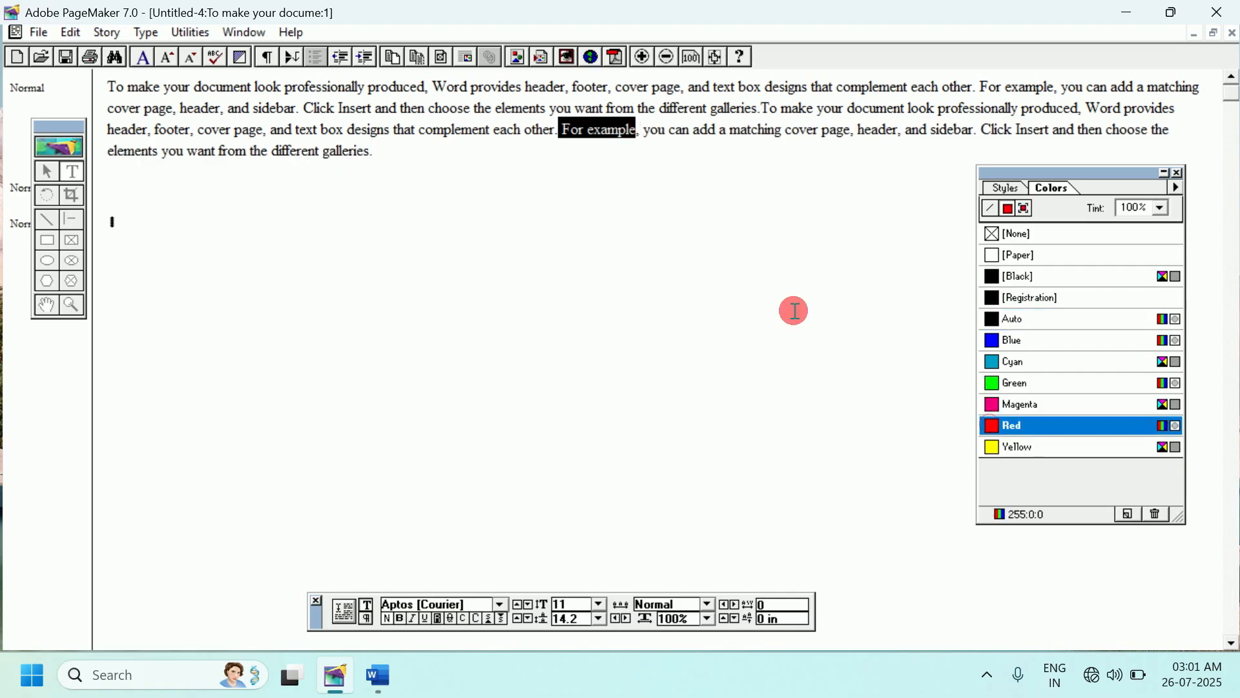
click(681, 132)
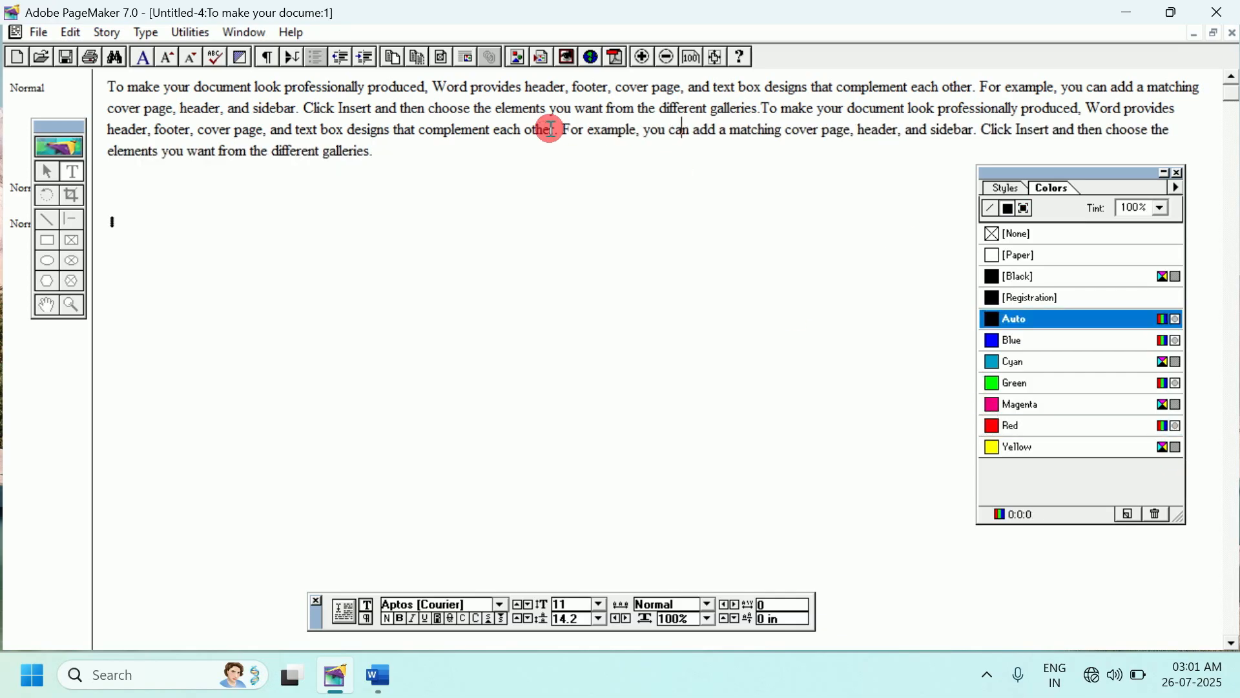
drag(567, 128, 642, 129)
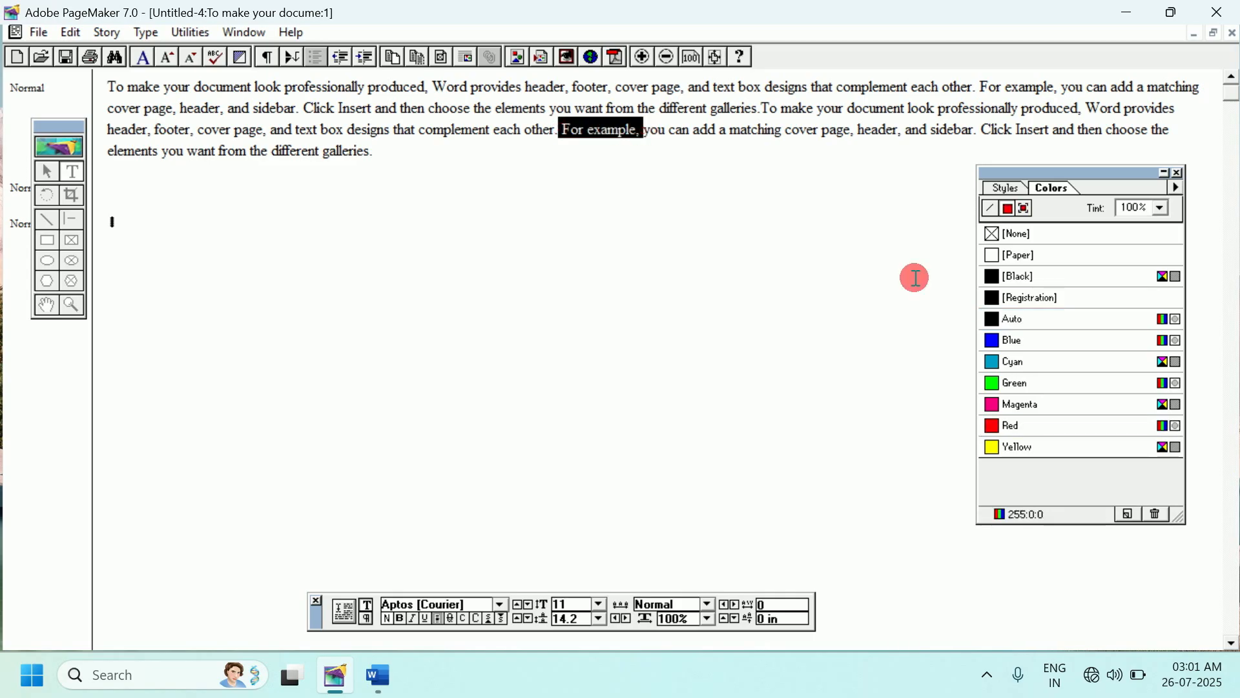
click(990, 425)
- Color "designs th" blue in the second copy of the paragraph and close the story editor
click(340, 136)
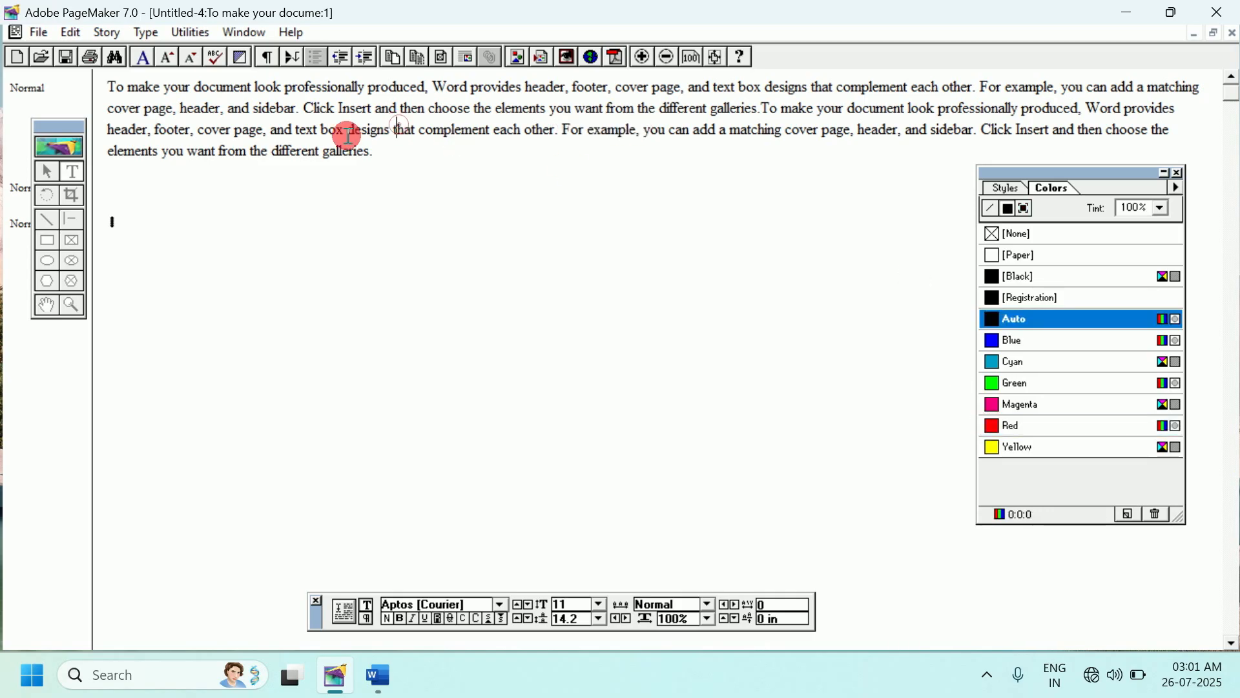
drag(349, 130, 405, 129)
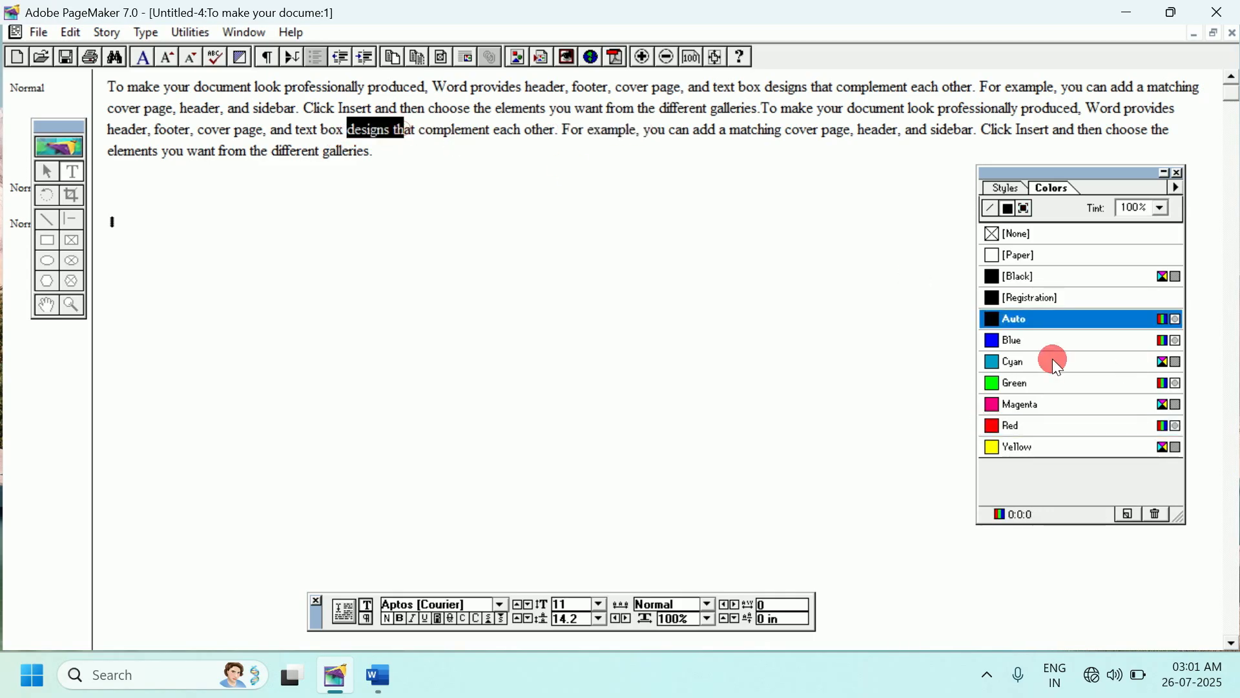
click(998, 335)
click(512, 240)
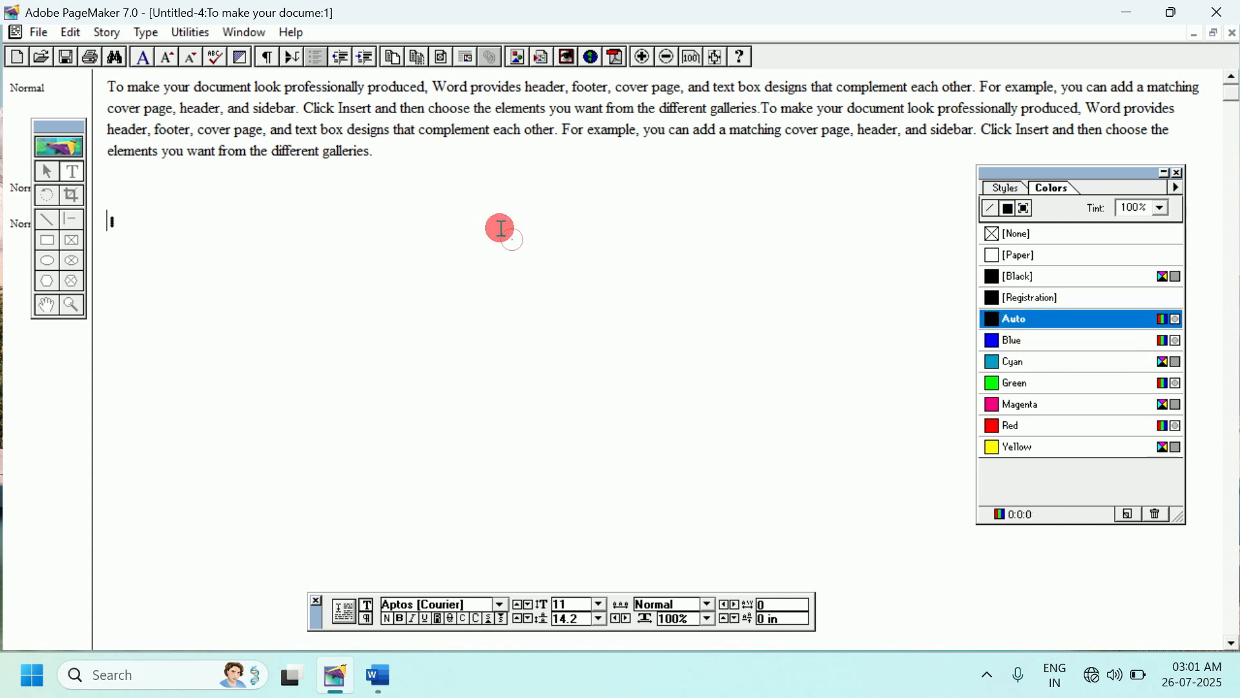
click(1231, 36)
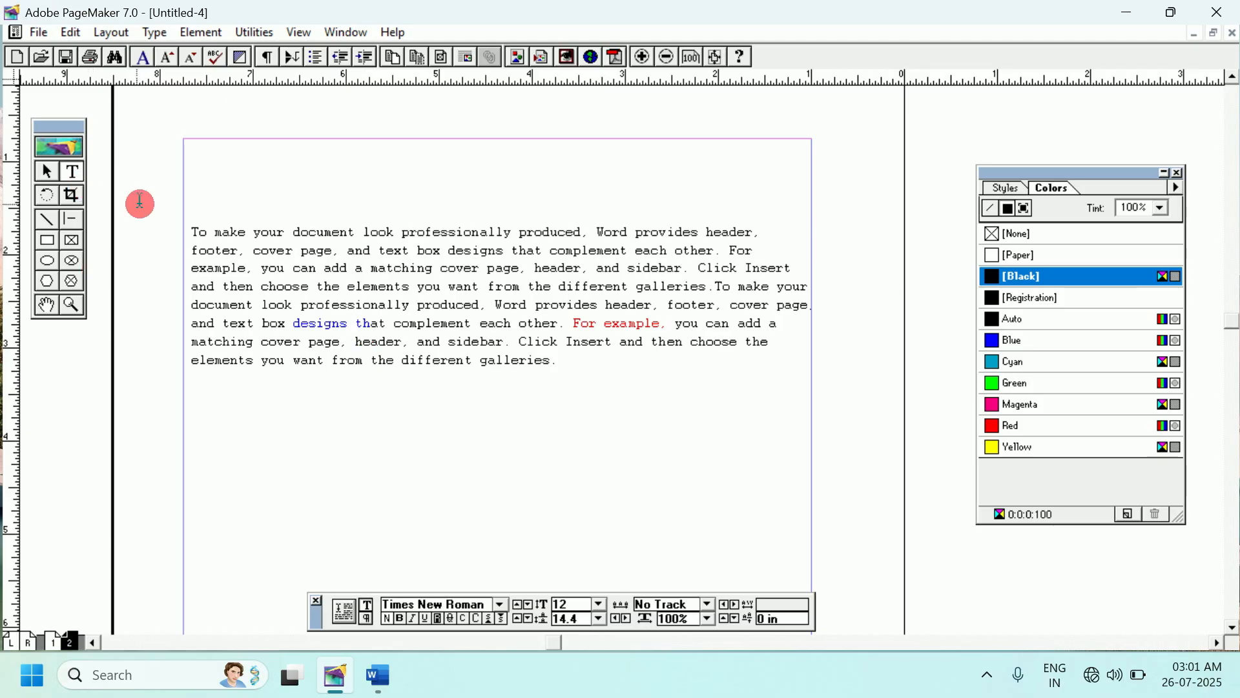
- Open the paragraph in the story editor and color "r document look professionally produced, Word provides header" red in its first sentence
click(192, 231)
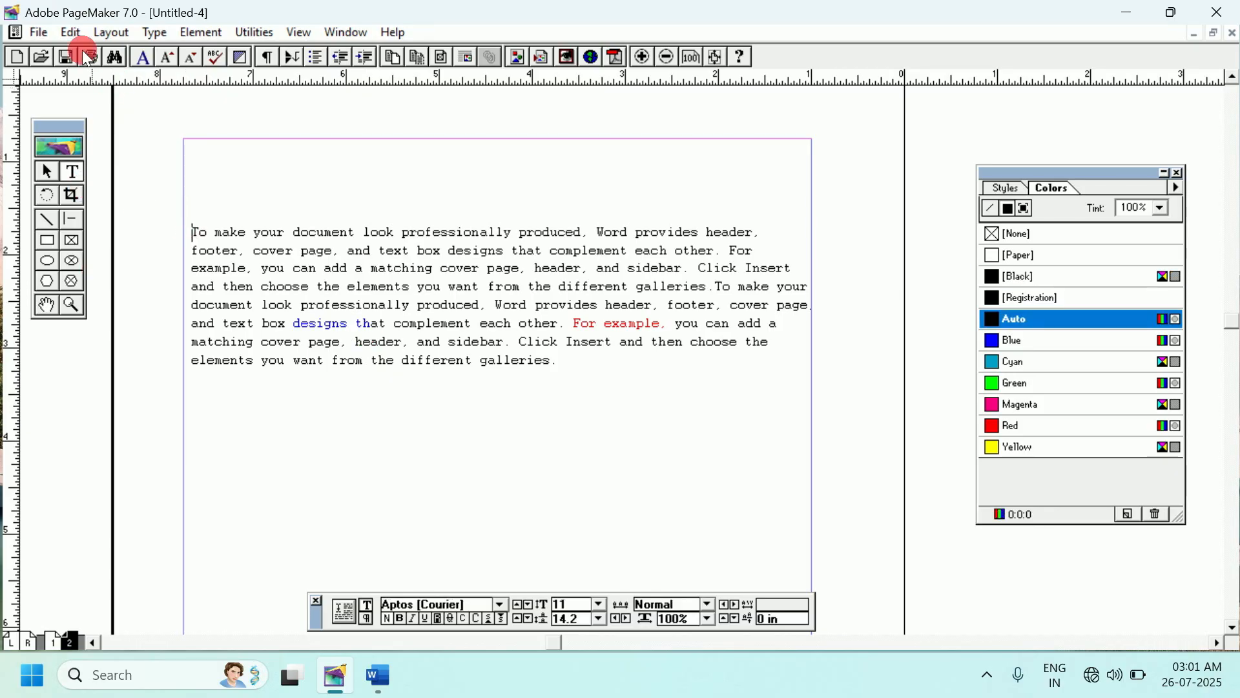
click(74, 30)
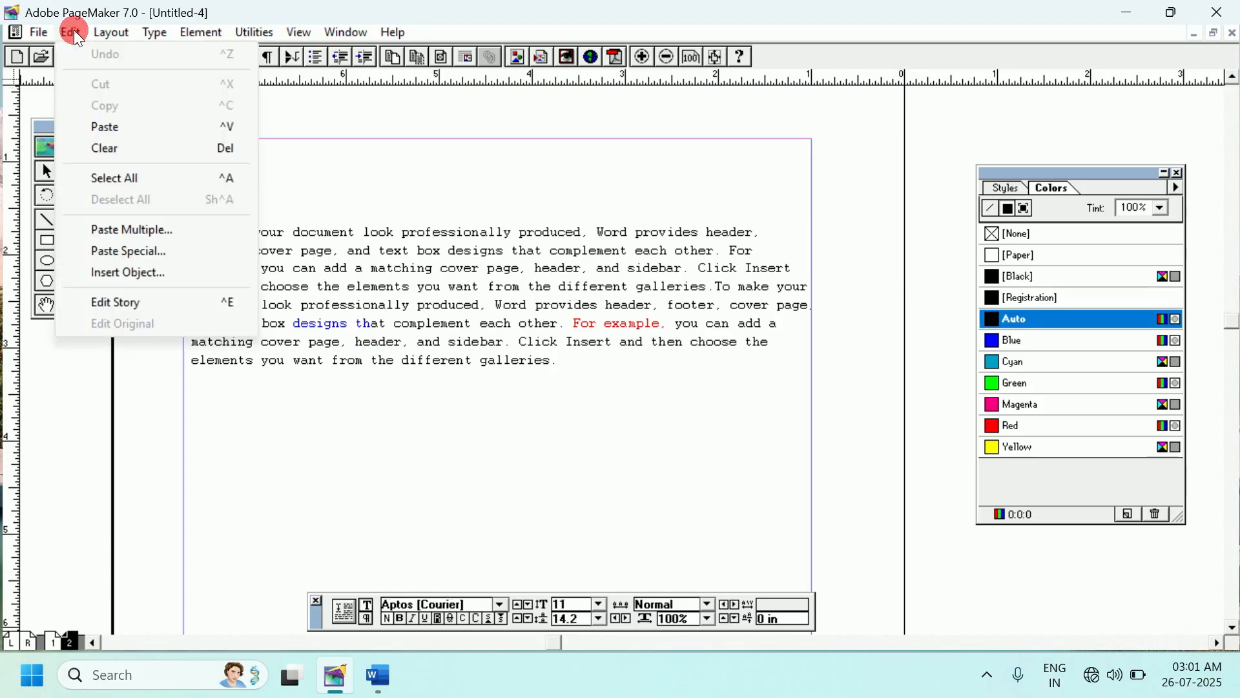
click(118, 301)
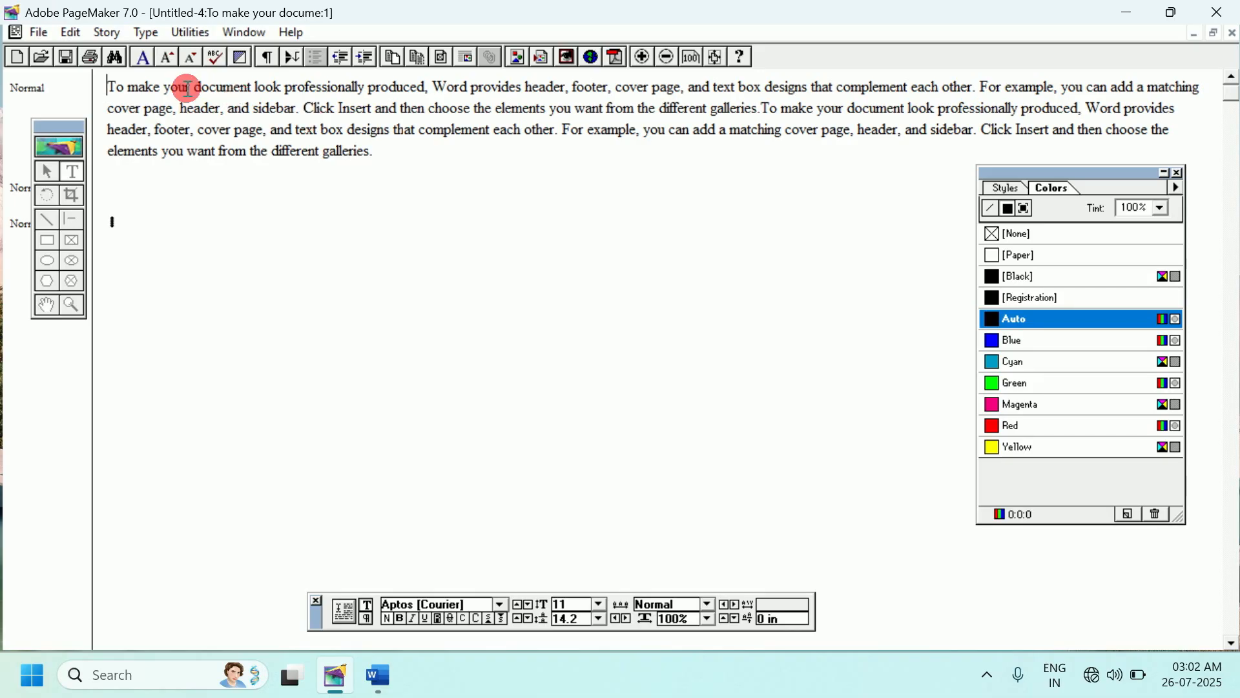
drag(184, 87, 566, 93)
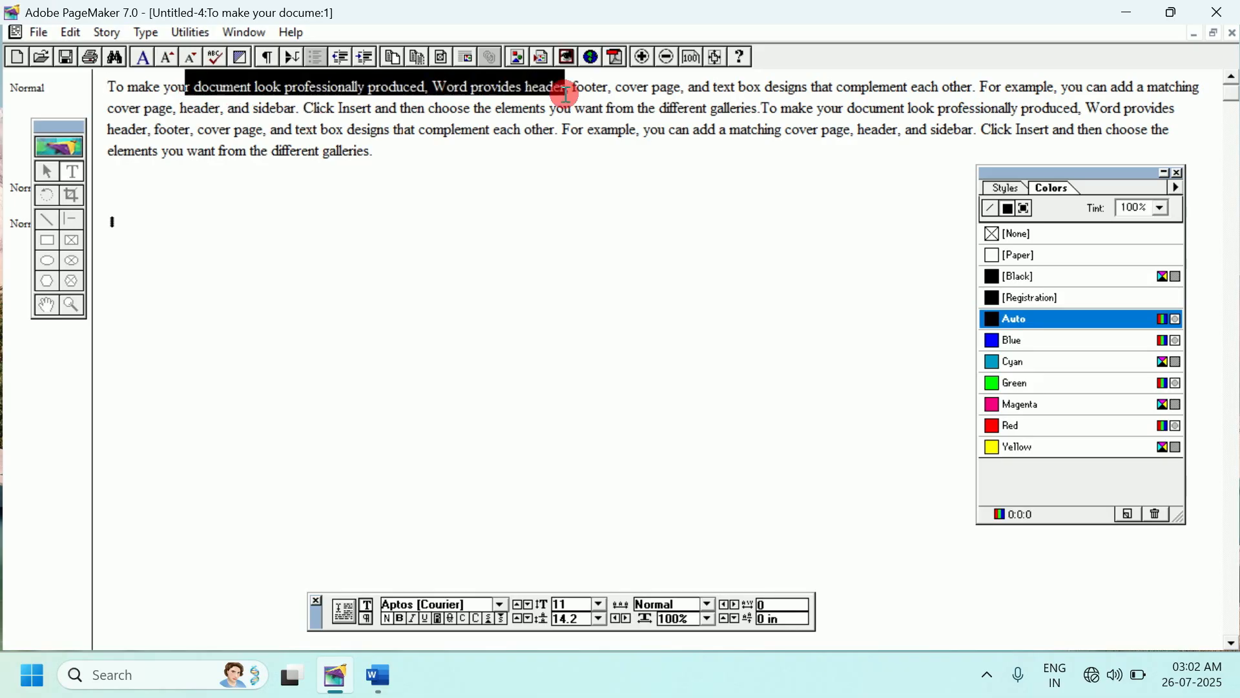
click(990, 425)
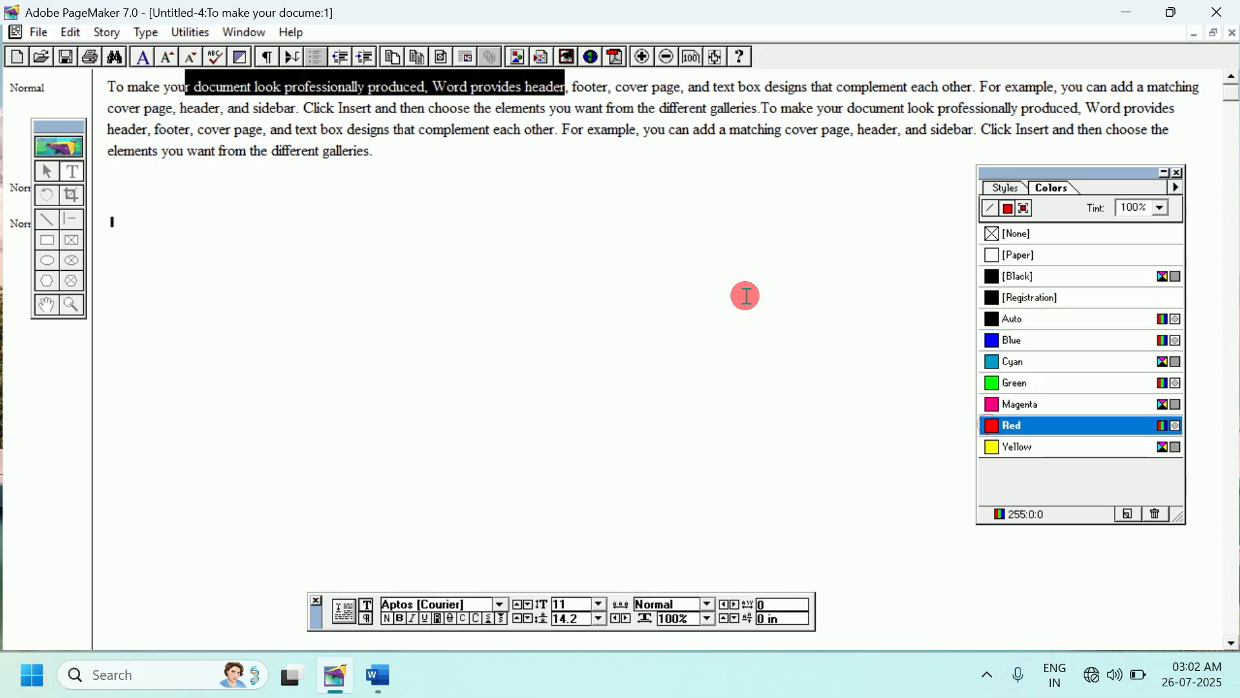
- Set the selected red passage's font size to 15 and return to the layout view
click(599, 604)
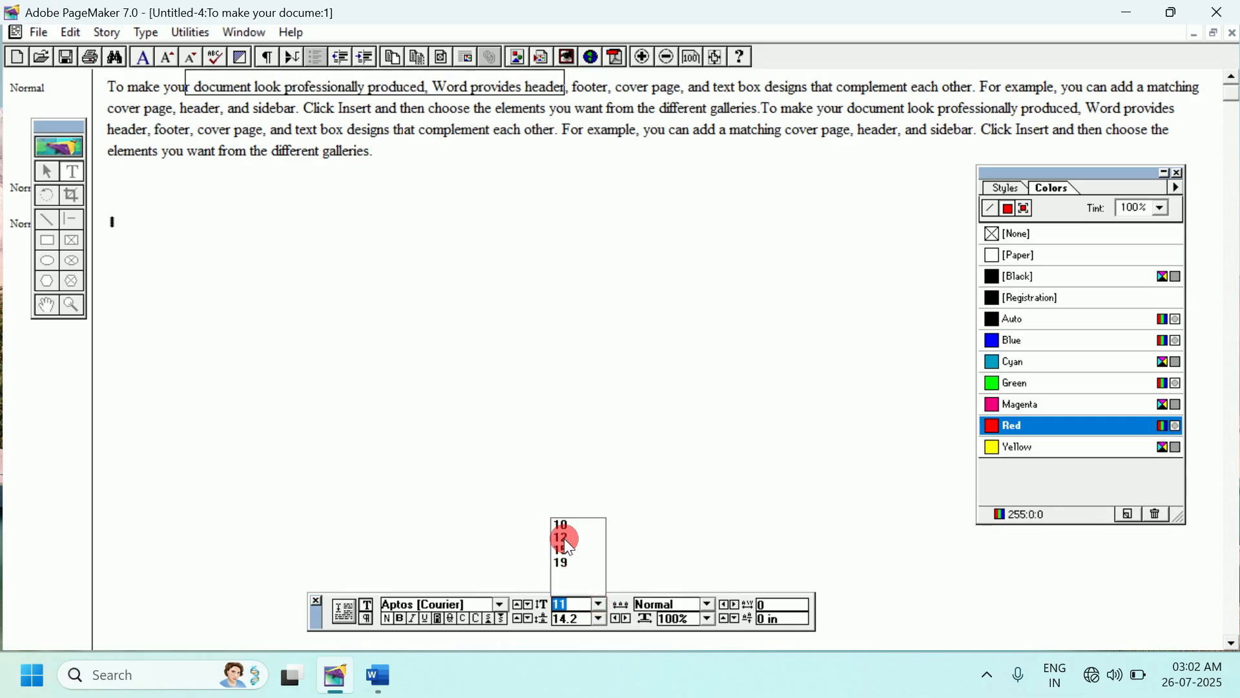
click(562, 550)
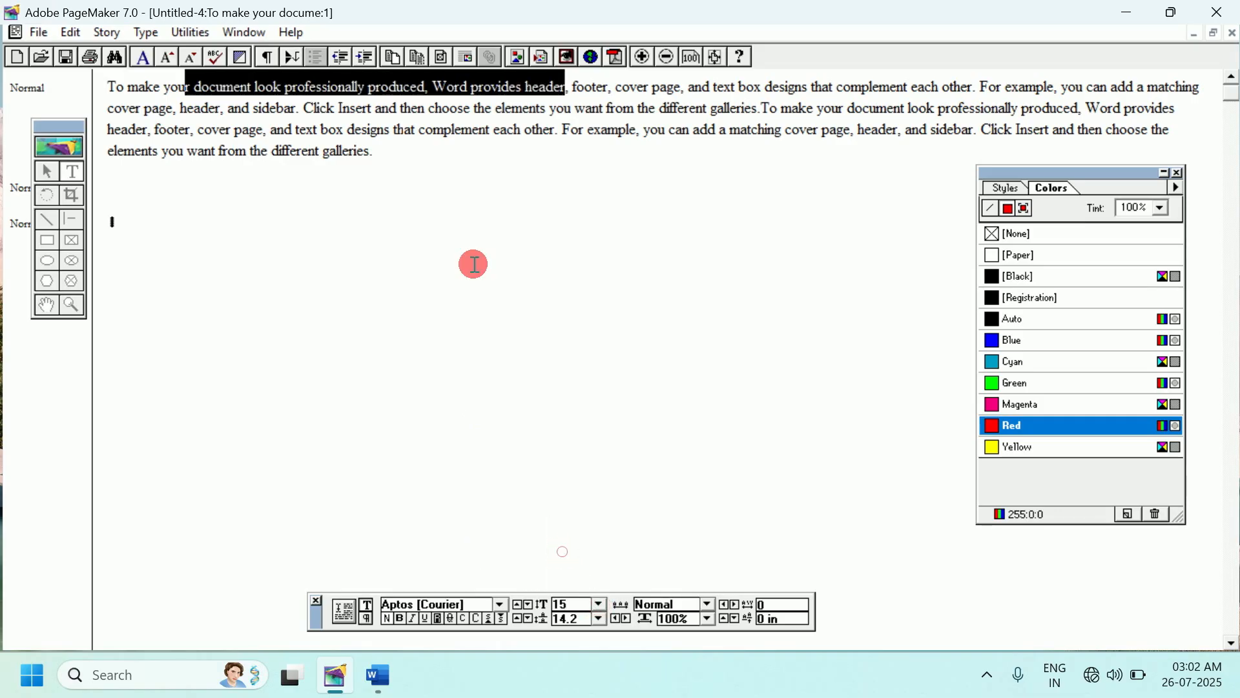
click(436, 174)
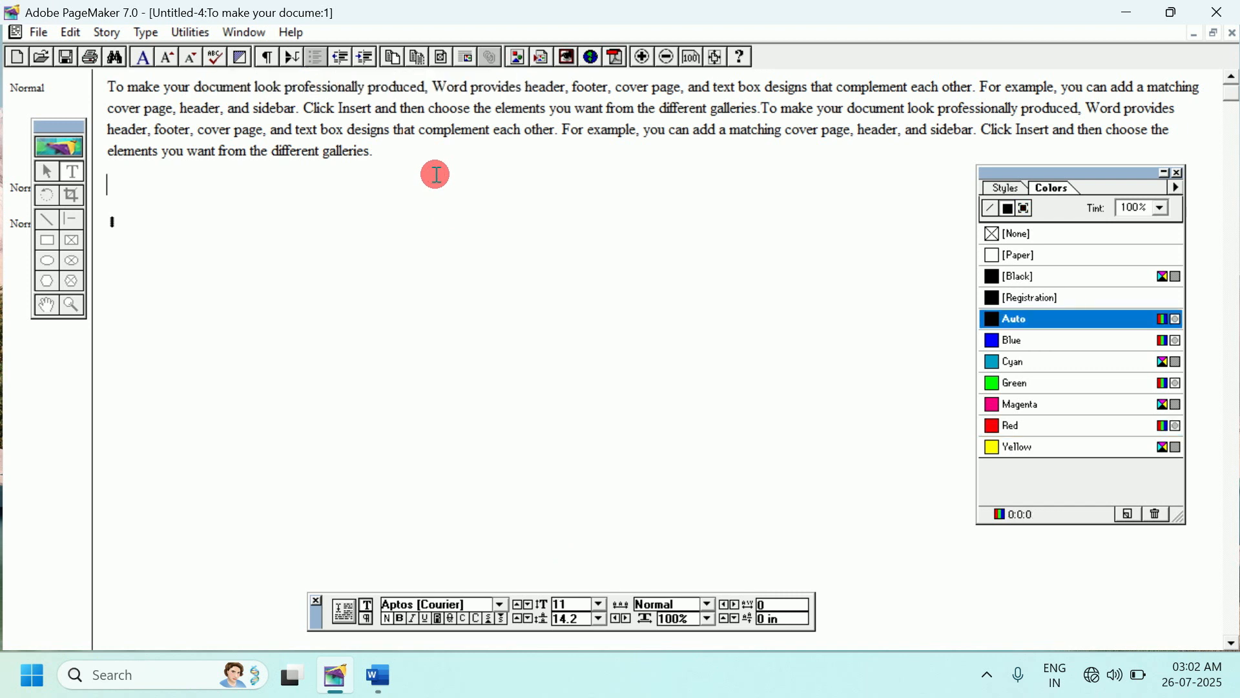
click(71, 31)
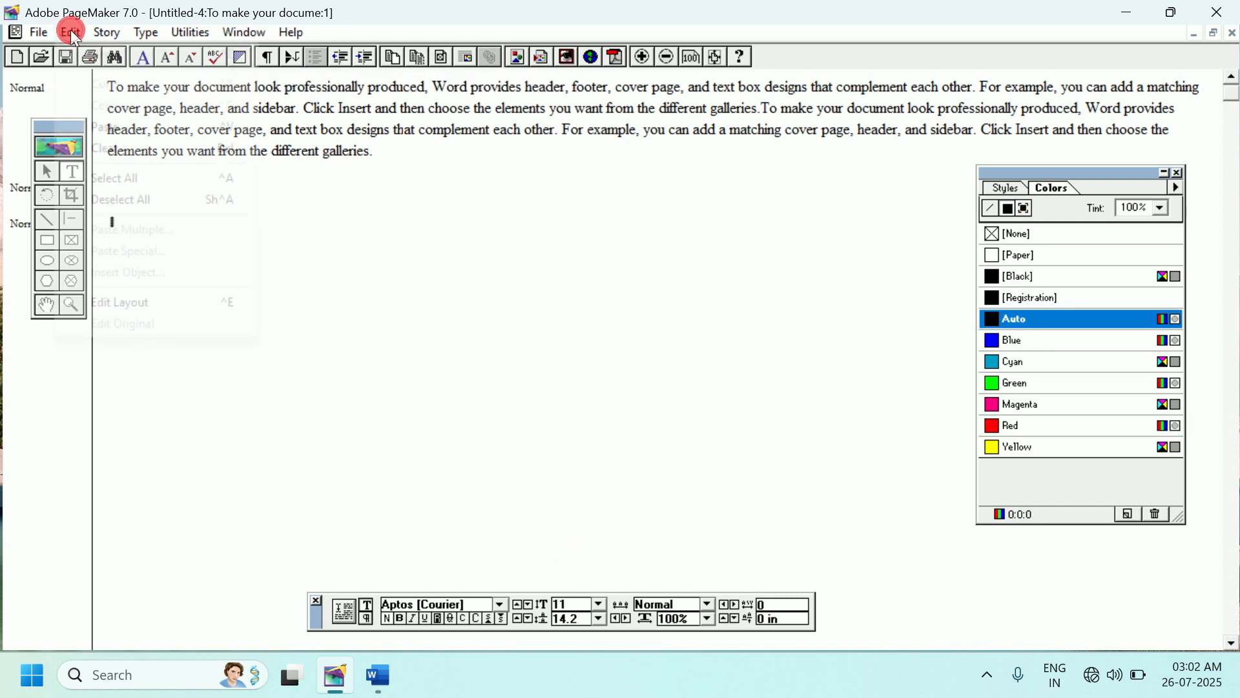
click(186, 304)
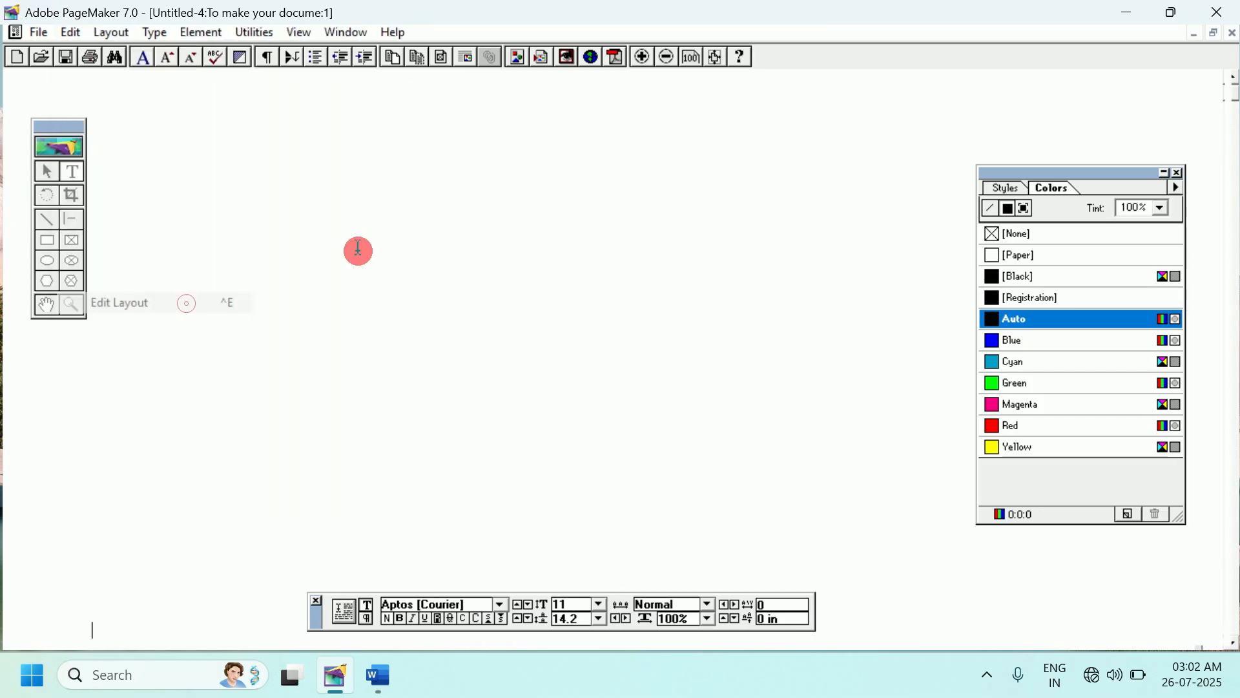
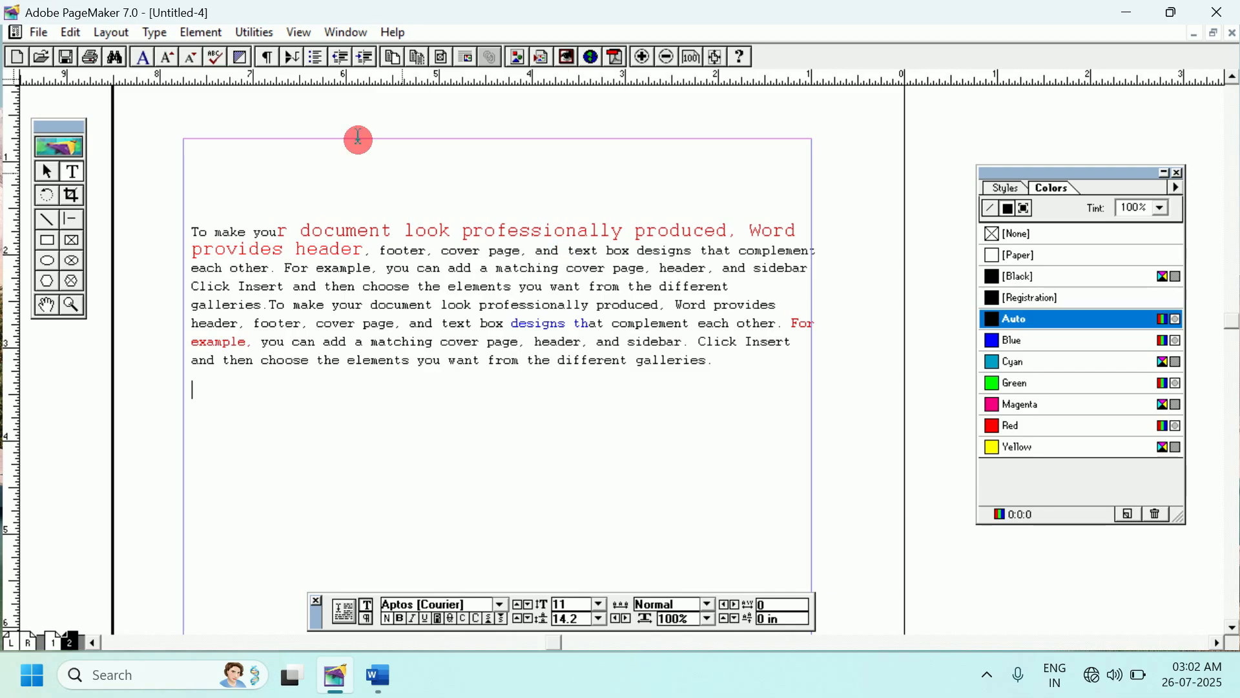
- Check the availability of Edit Story, Find, Change and Spelling while the text cursor is in the layout text
click(70, 32)
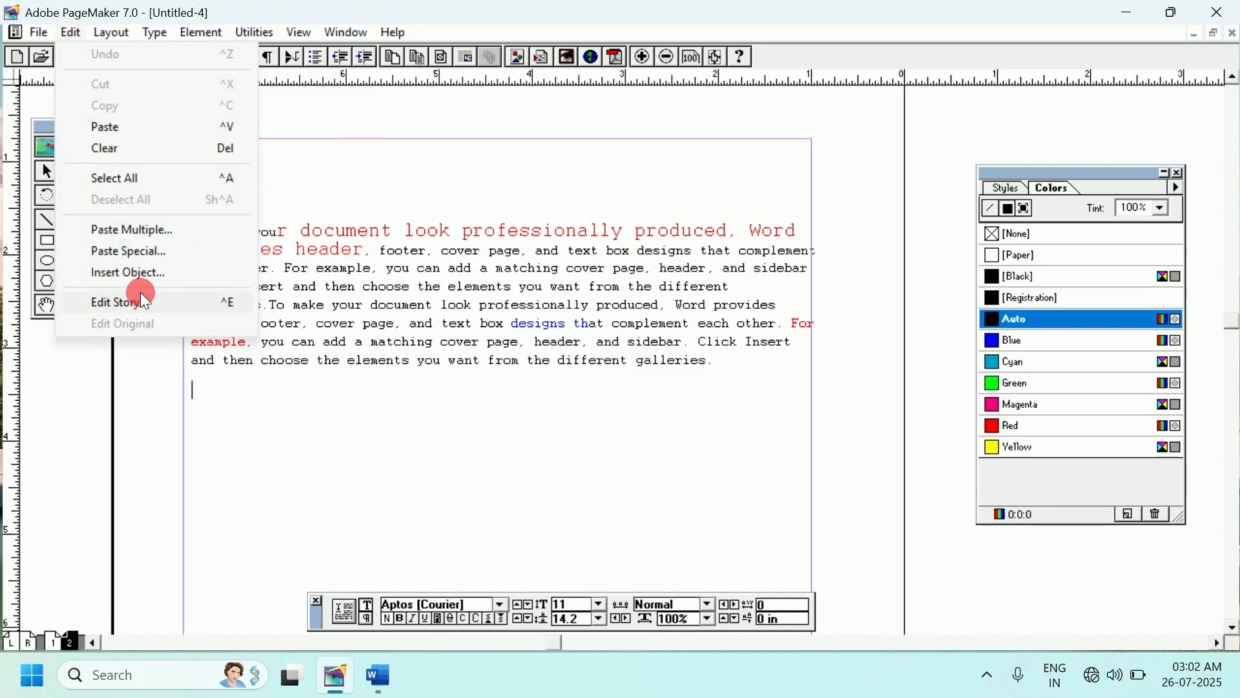
click(312, 236)
click(192, 234)
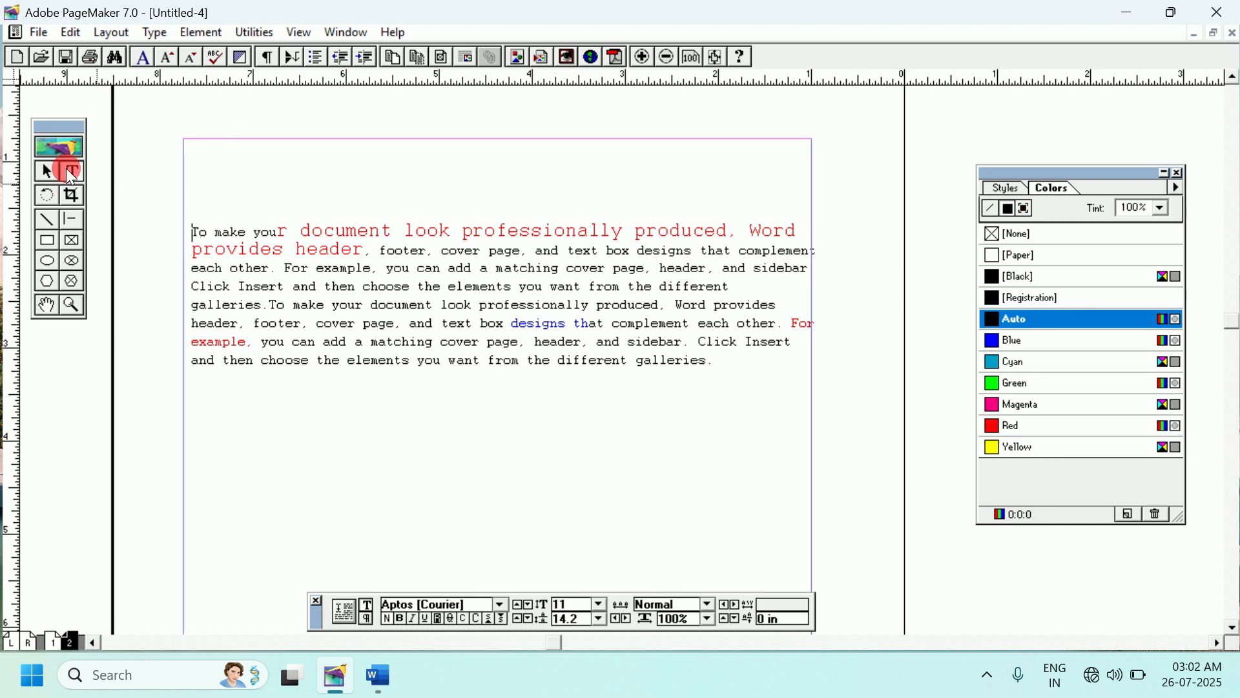
click(253, 34)
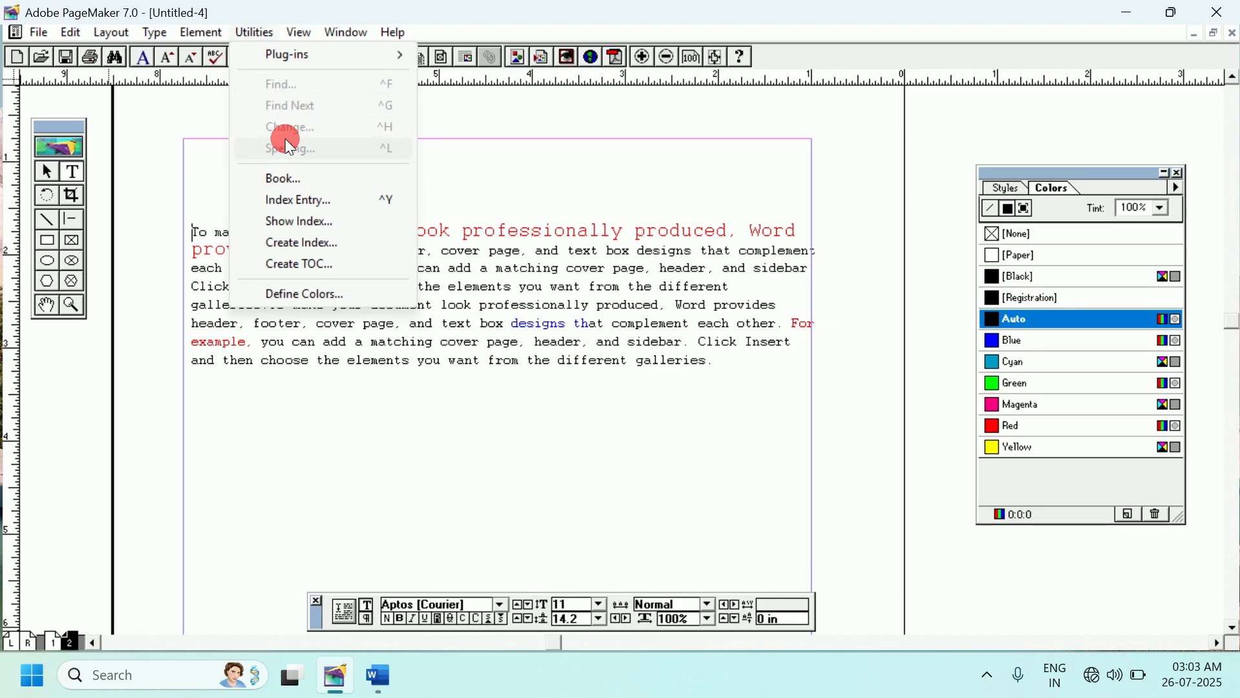
click(73, 33)
click(73, 33)
click(119, 300)
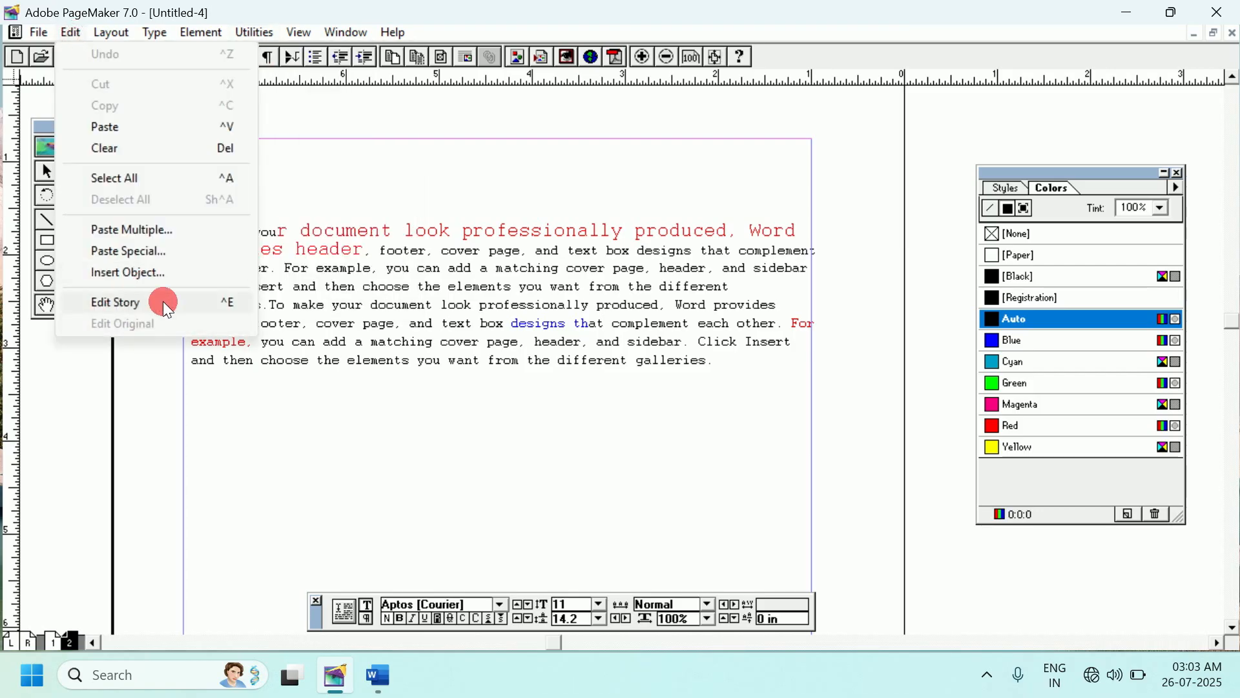
click(308, 227)
click(197, 242)
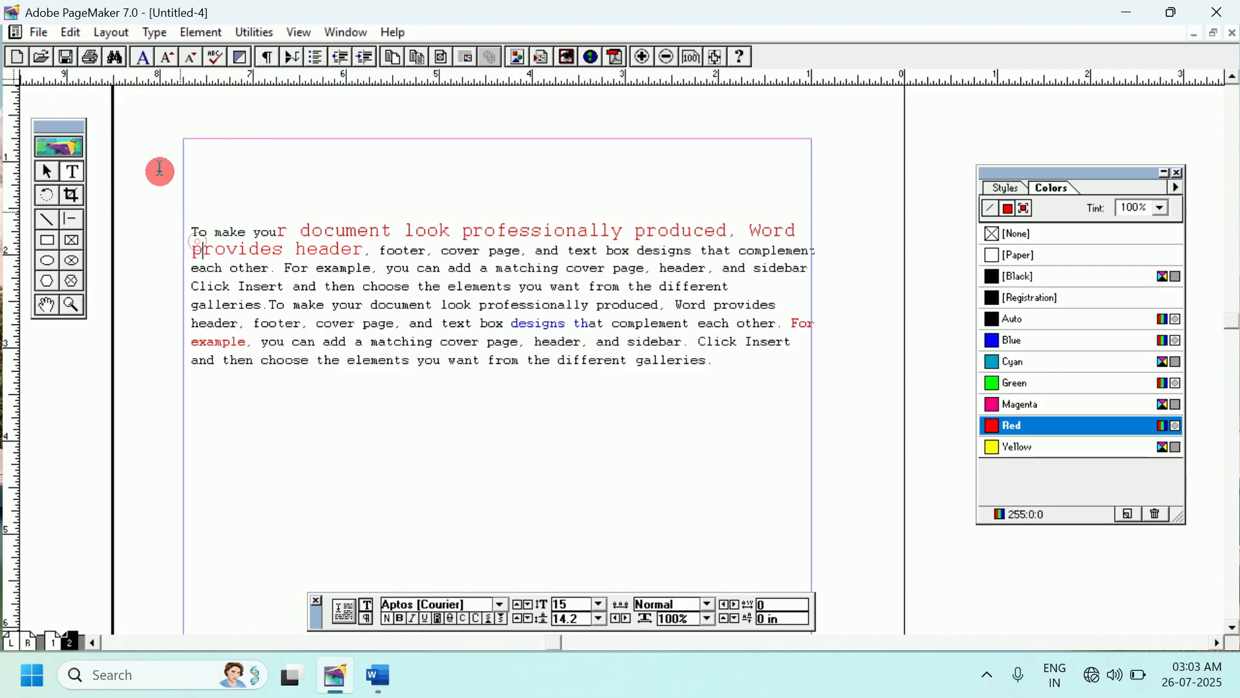
click(194, 234)
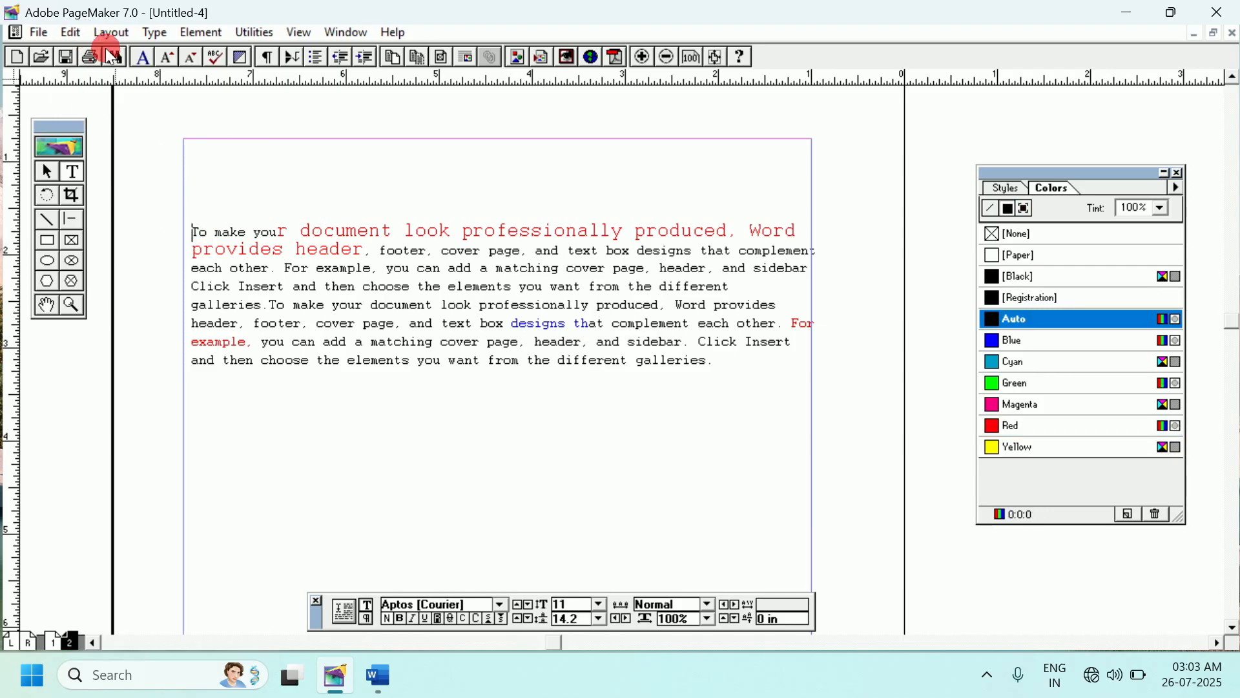
click(252, 33)
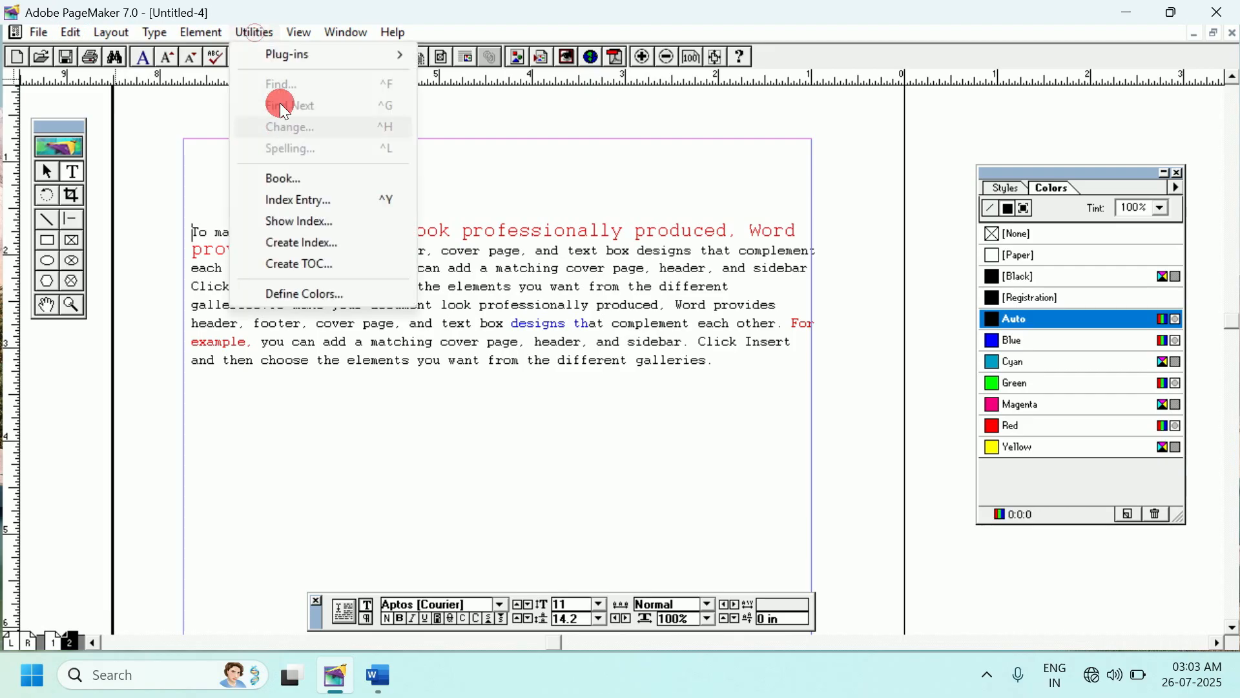
- Place the text cursor near the start of the paragraph and open its text with Edit Story
click(180, 232)
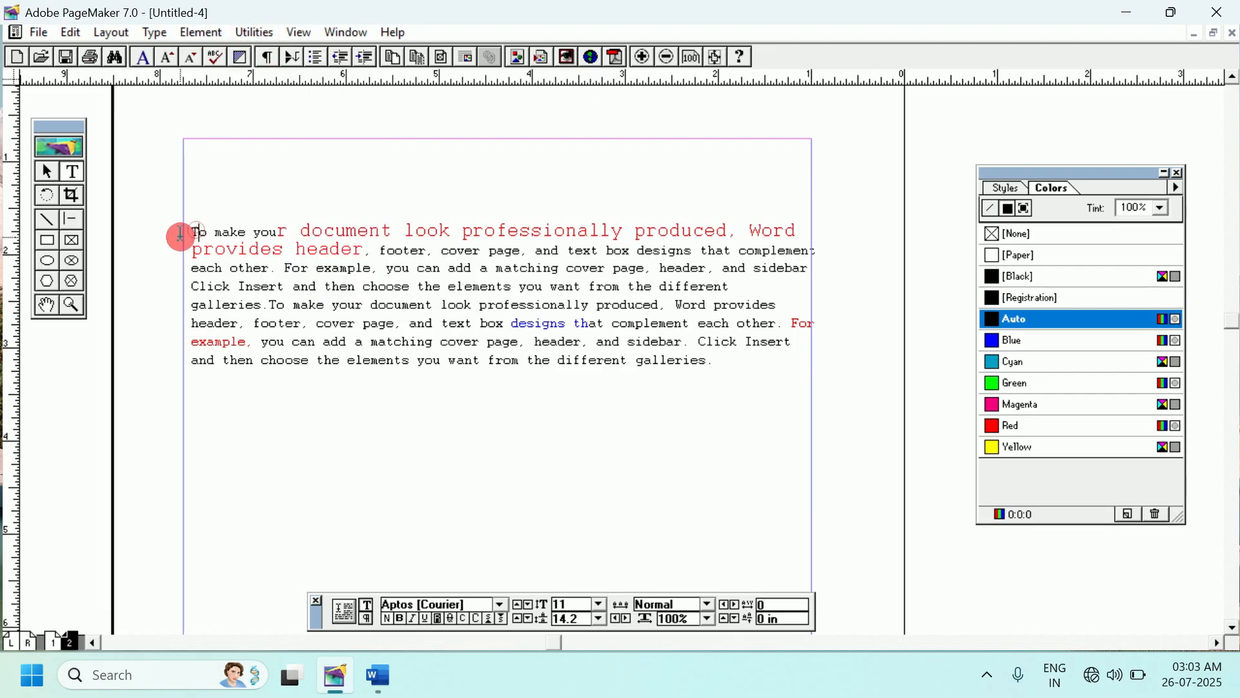
click(72, 32)
click(130, 303)
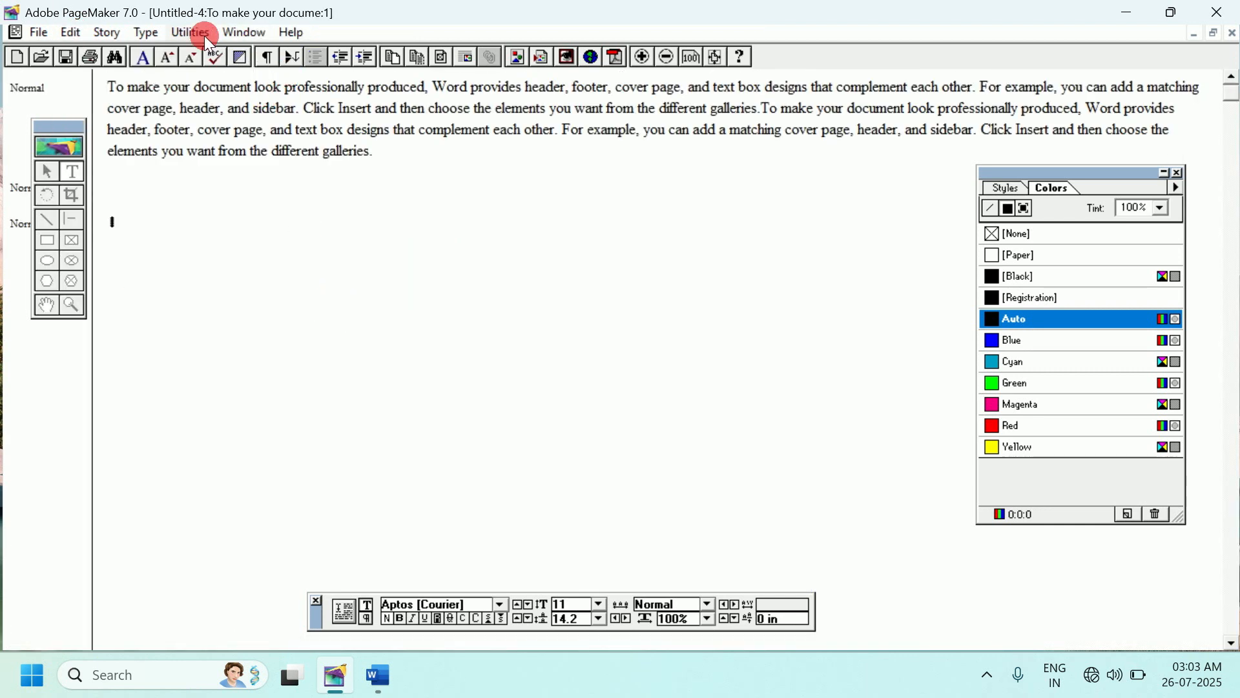
- Search the current story for every occurrence of "for" with Find, moving the dialog clear of the text
click(188, 33)
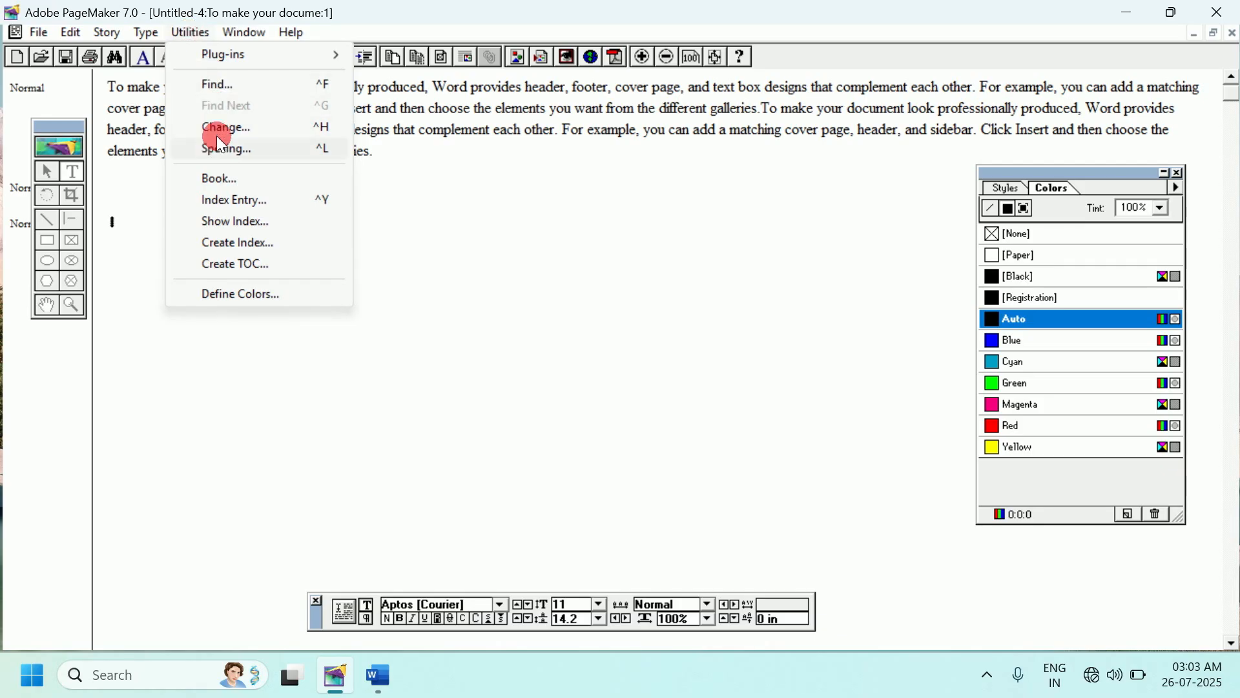
click(214, 83)
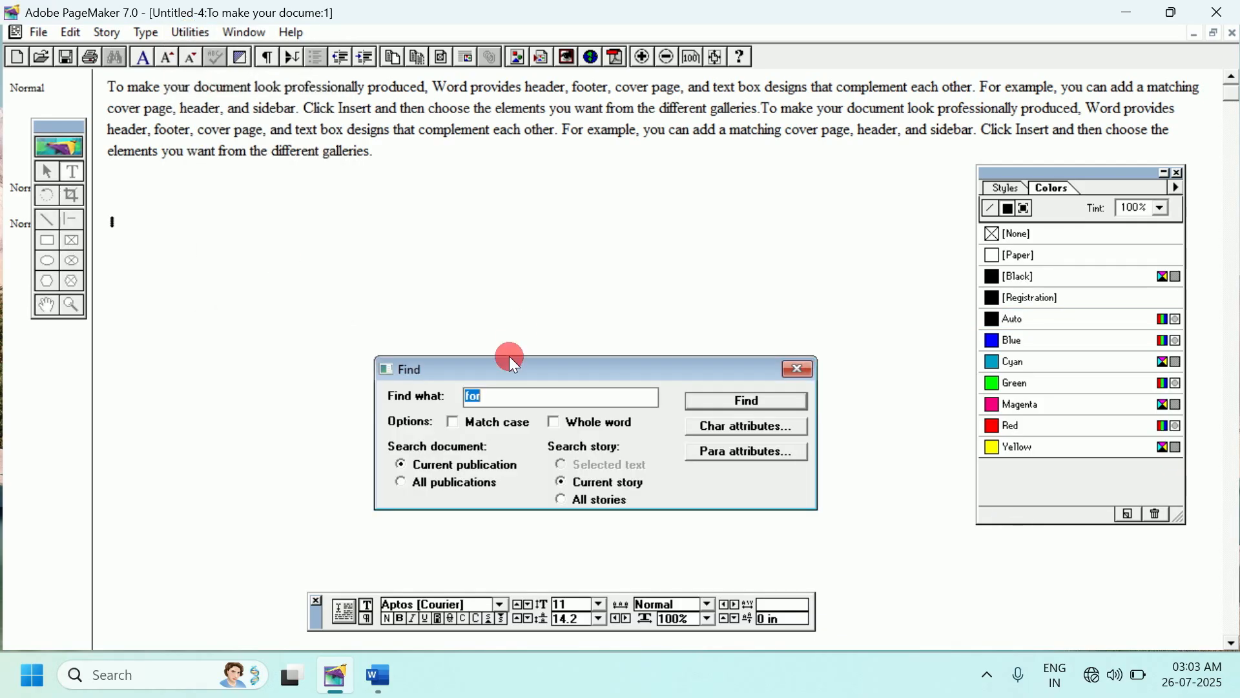
drag(510, 366, 418, 199)
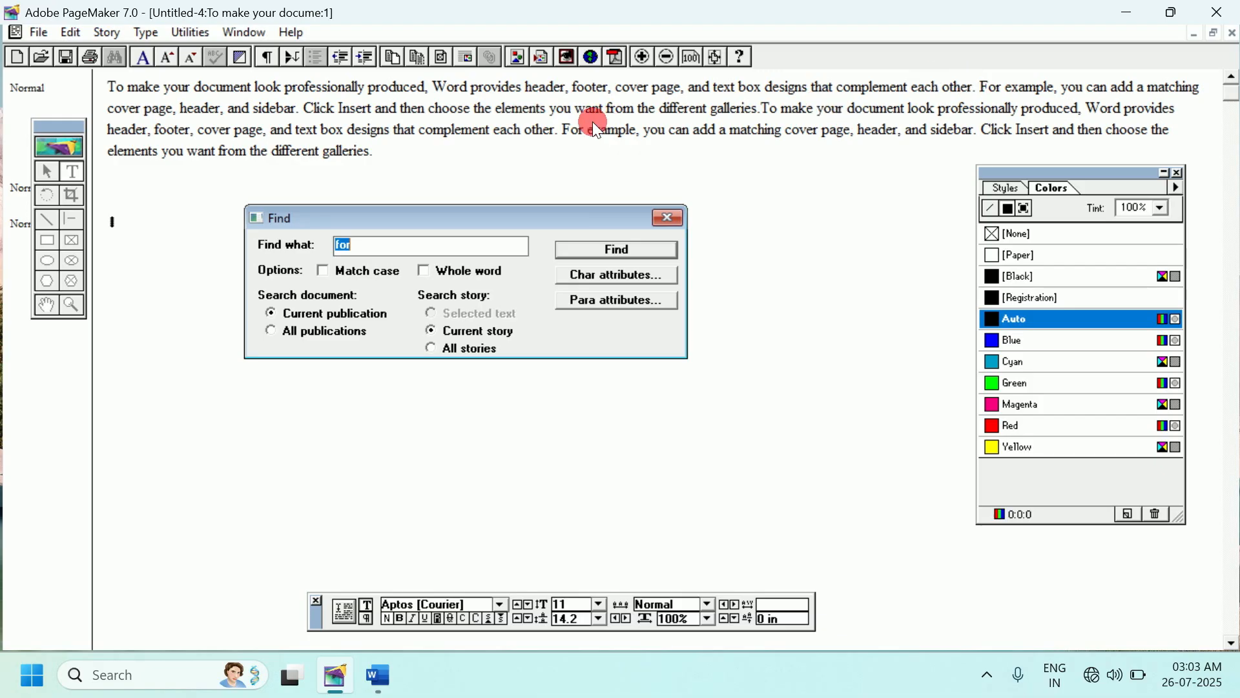
text(for)
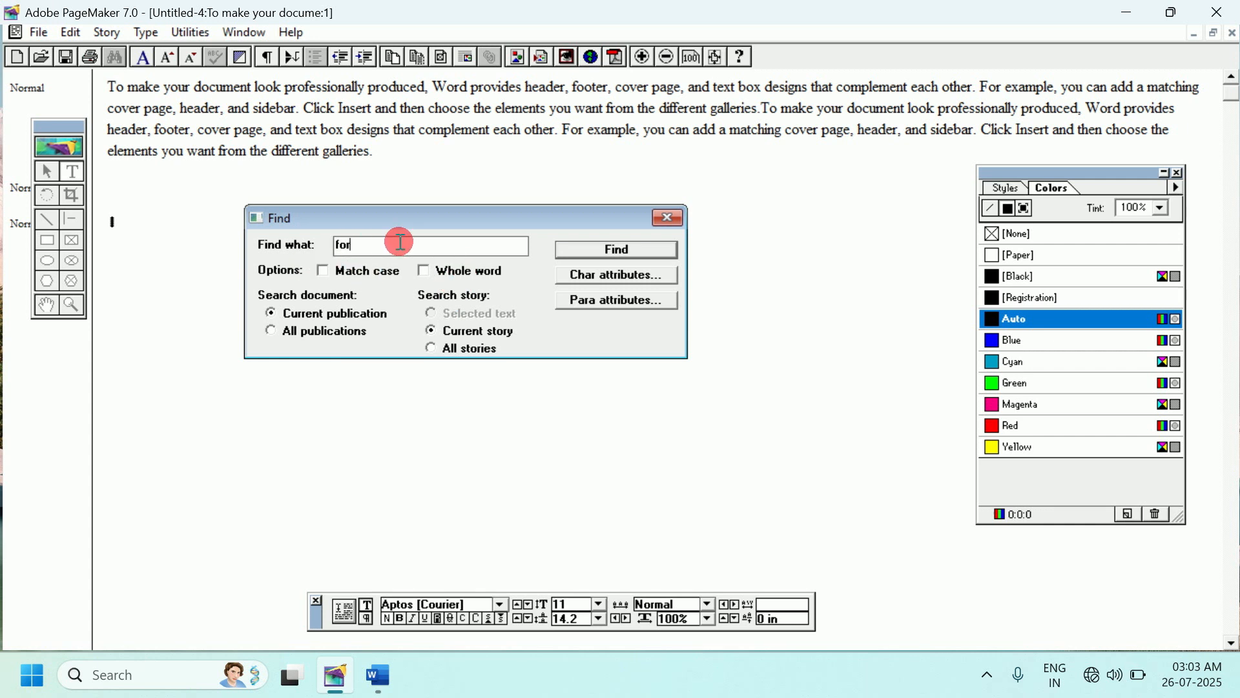
click(613, 254)
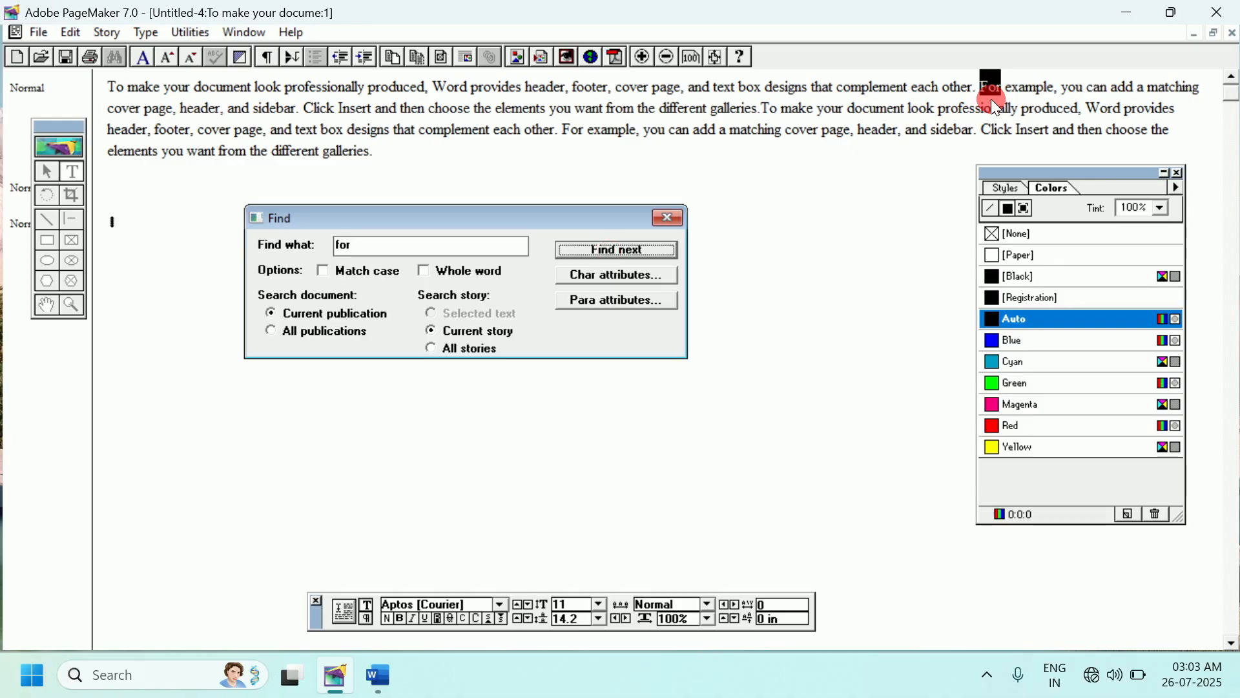
click(620, 253)
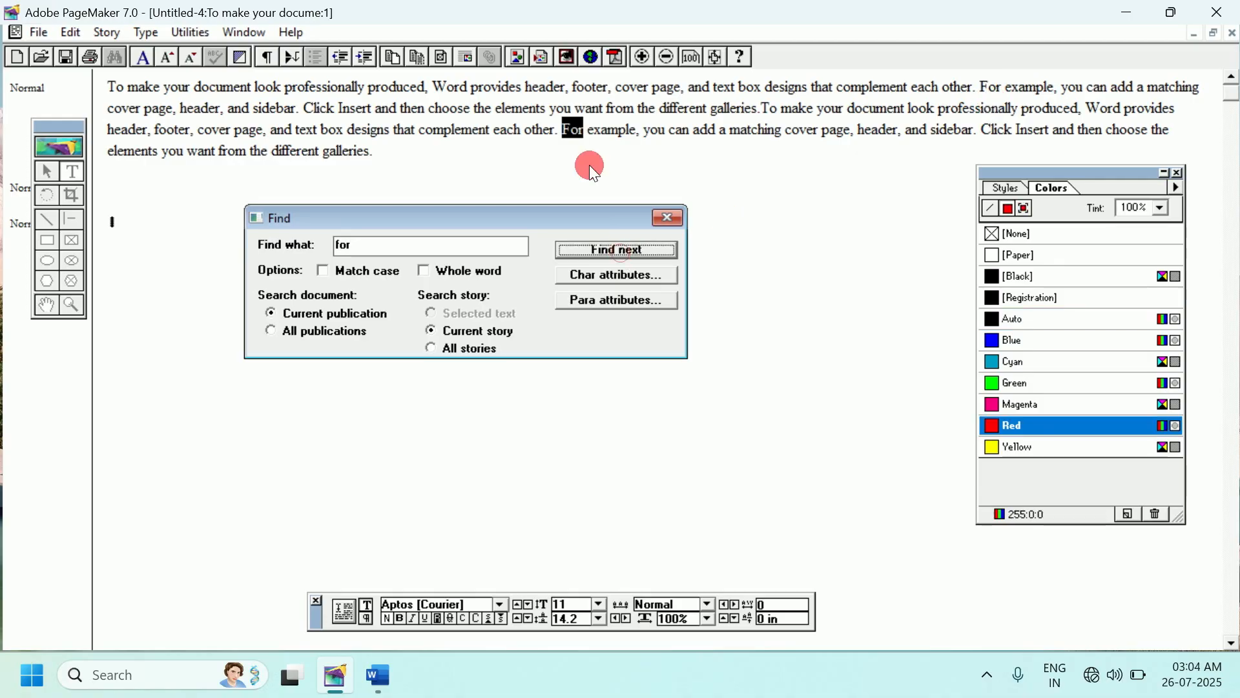
click(619, 250)
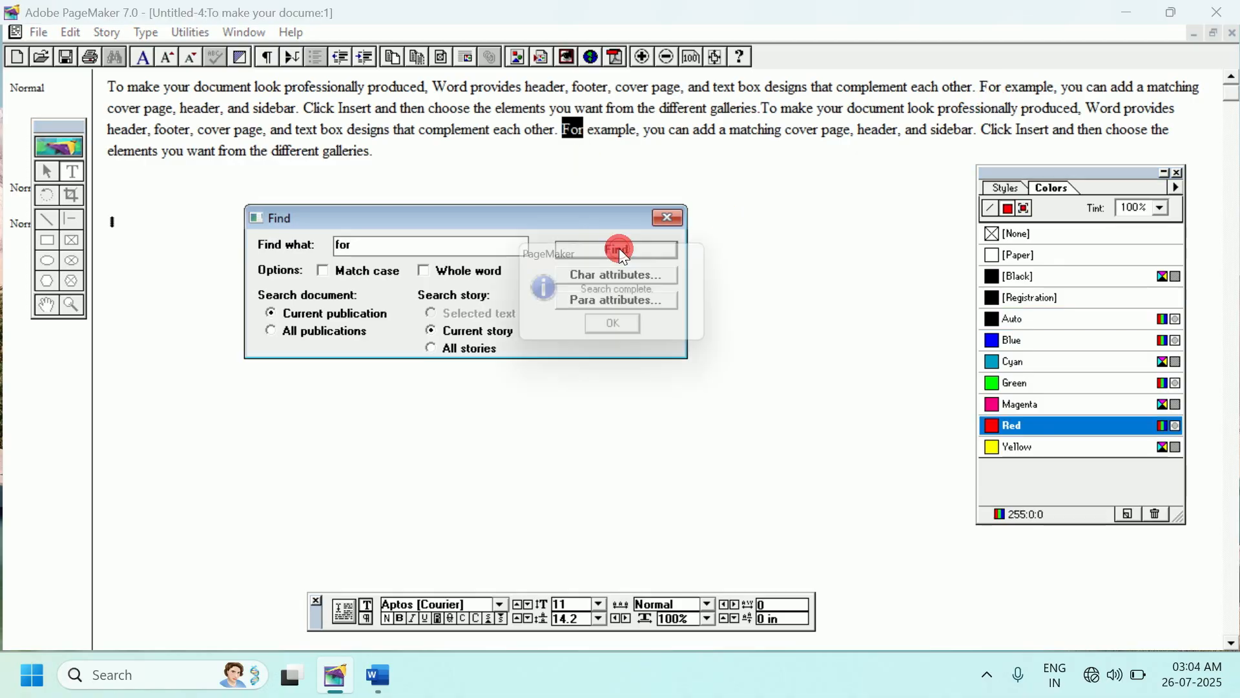
click(609, 321)
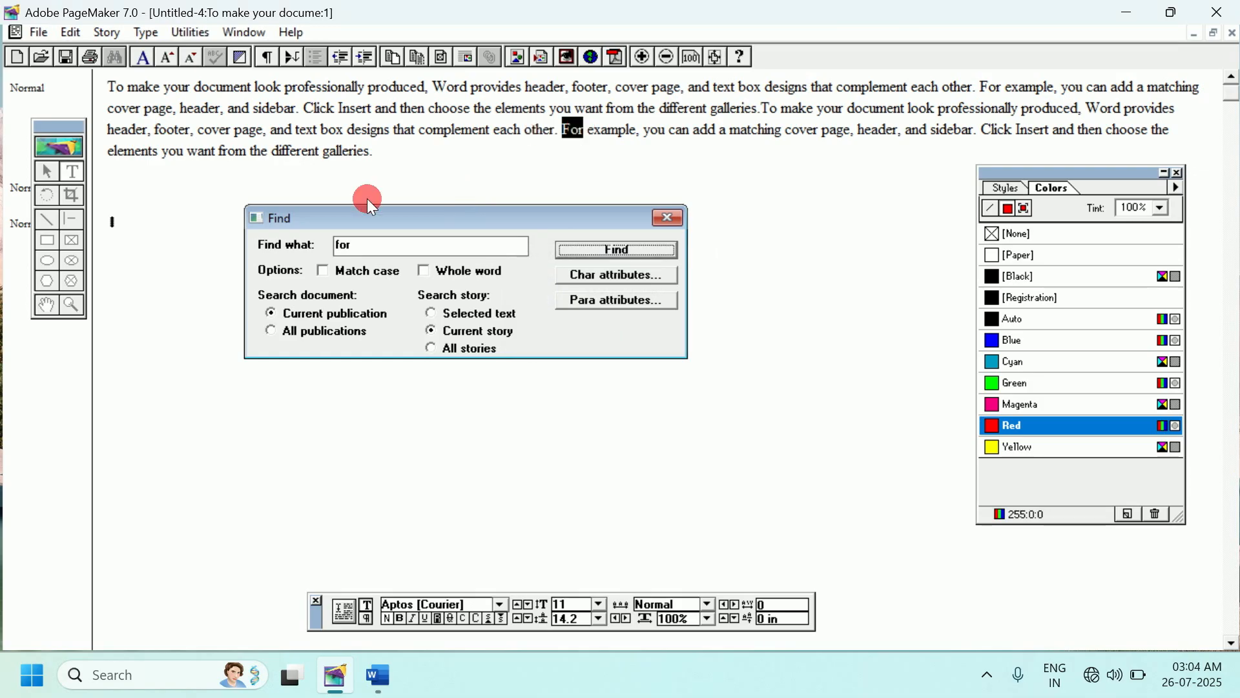
- Search the current story for every occurrence of "to" and close the Find dialog
drag(356, 250, 299, 250)
text(to)
click(610, 252)
click(585, 332)
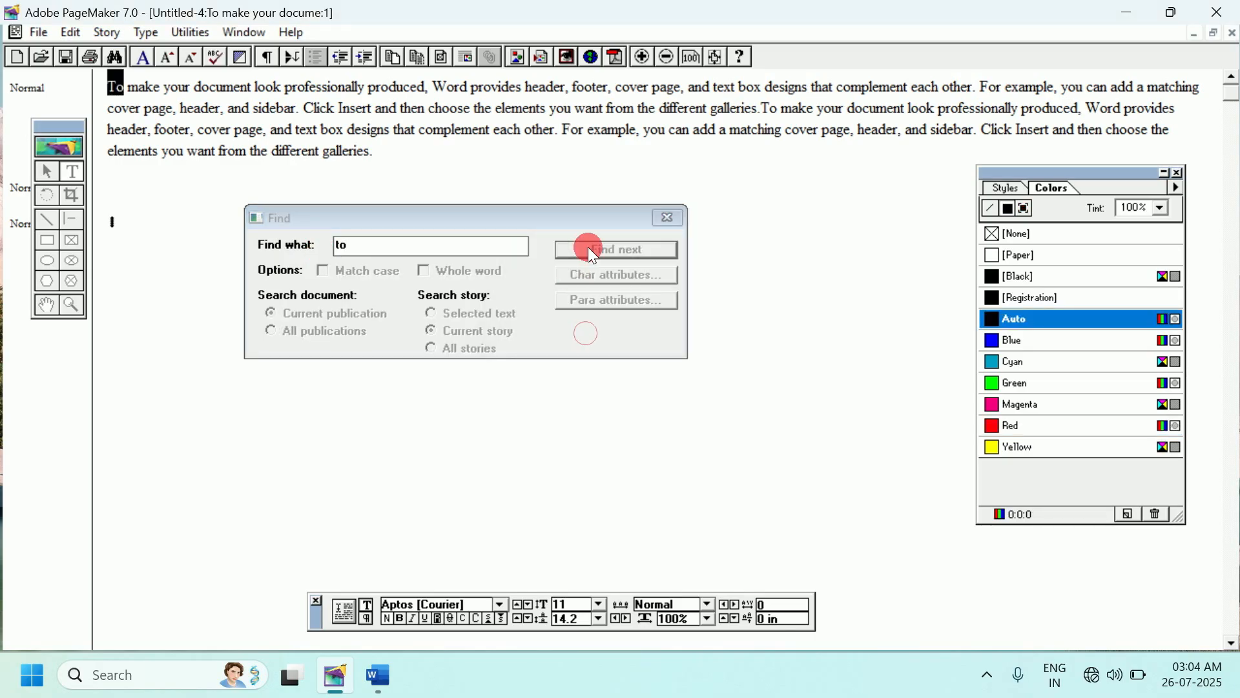
click(397, 243)
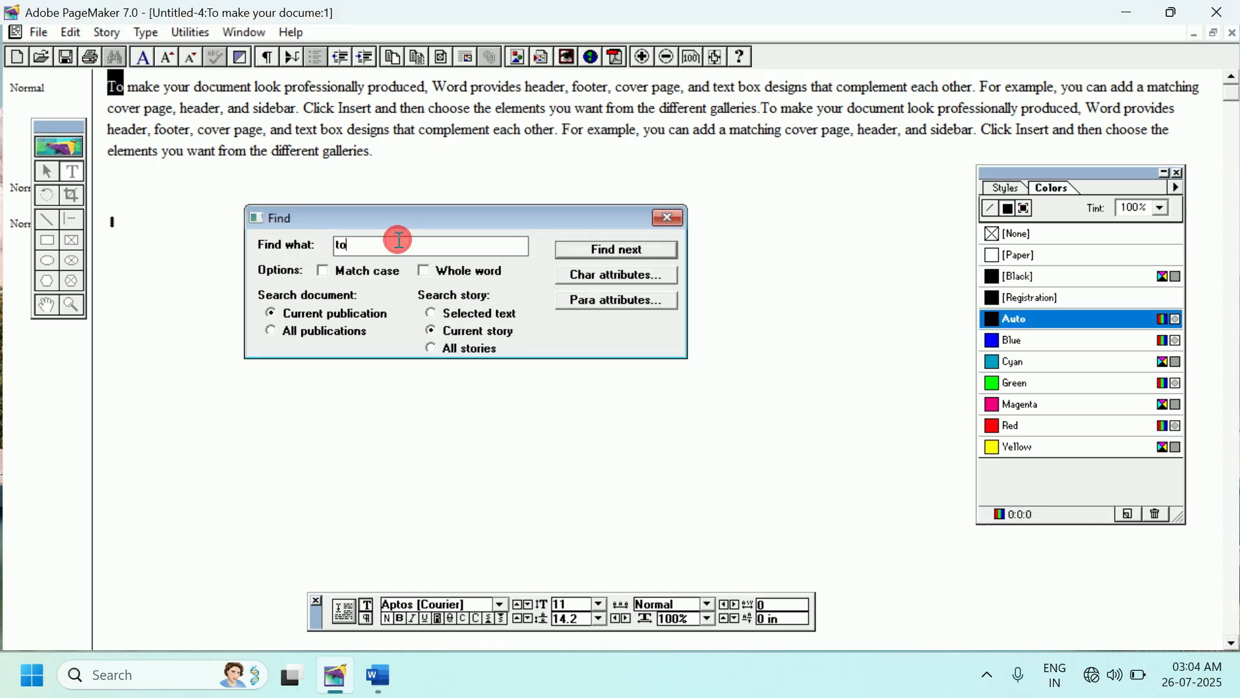
click(617, 249)
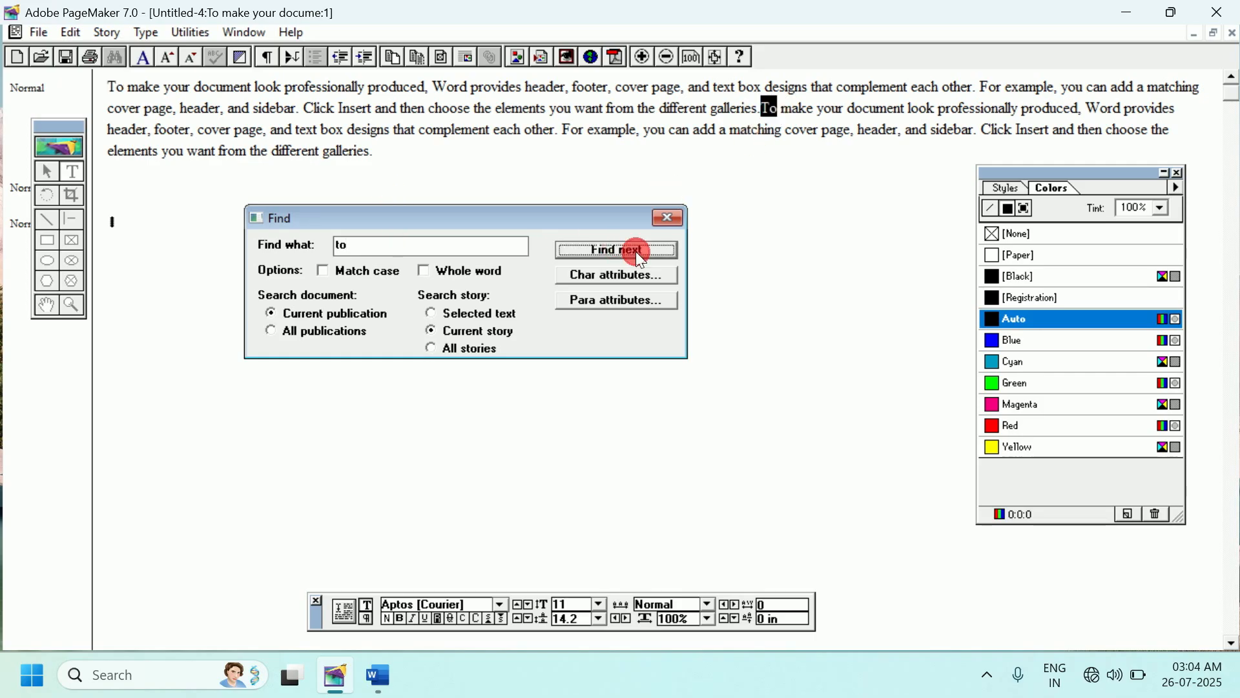
click(638, 254)
click(626, 327)
click(675, 218)
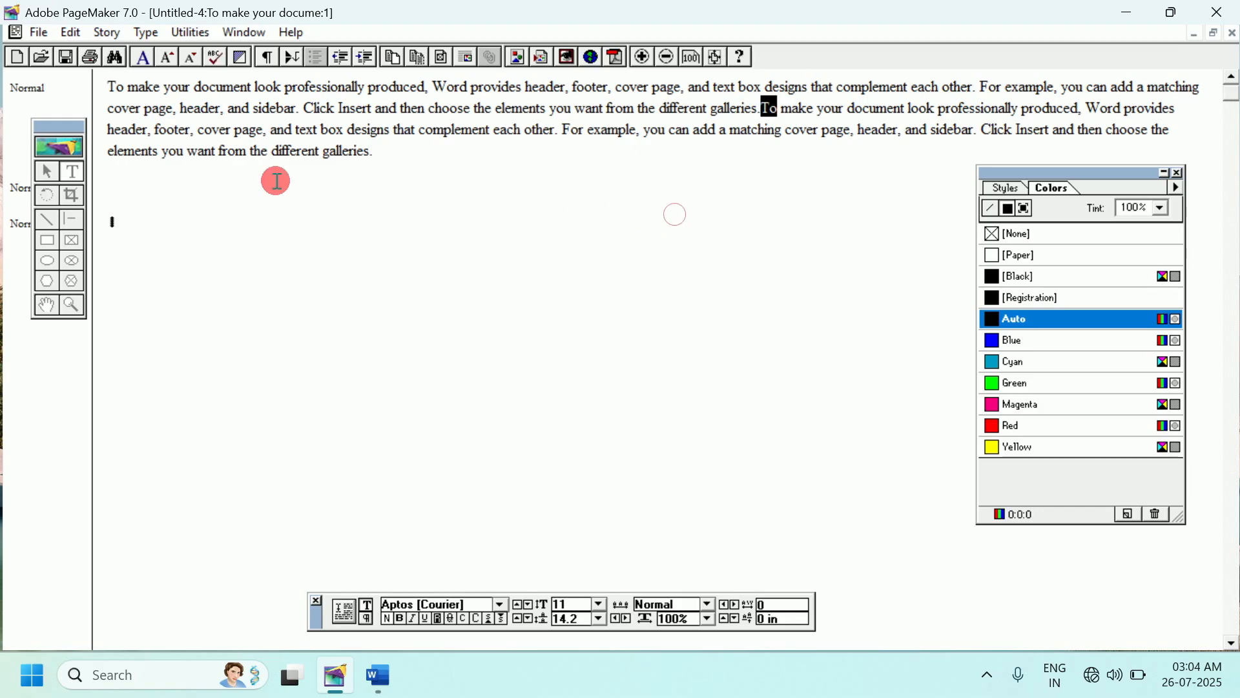
- Return from the story editor to the layout view with Edit Layout and deselect the found word
click(69, 31)
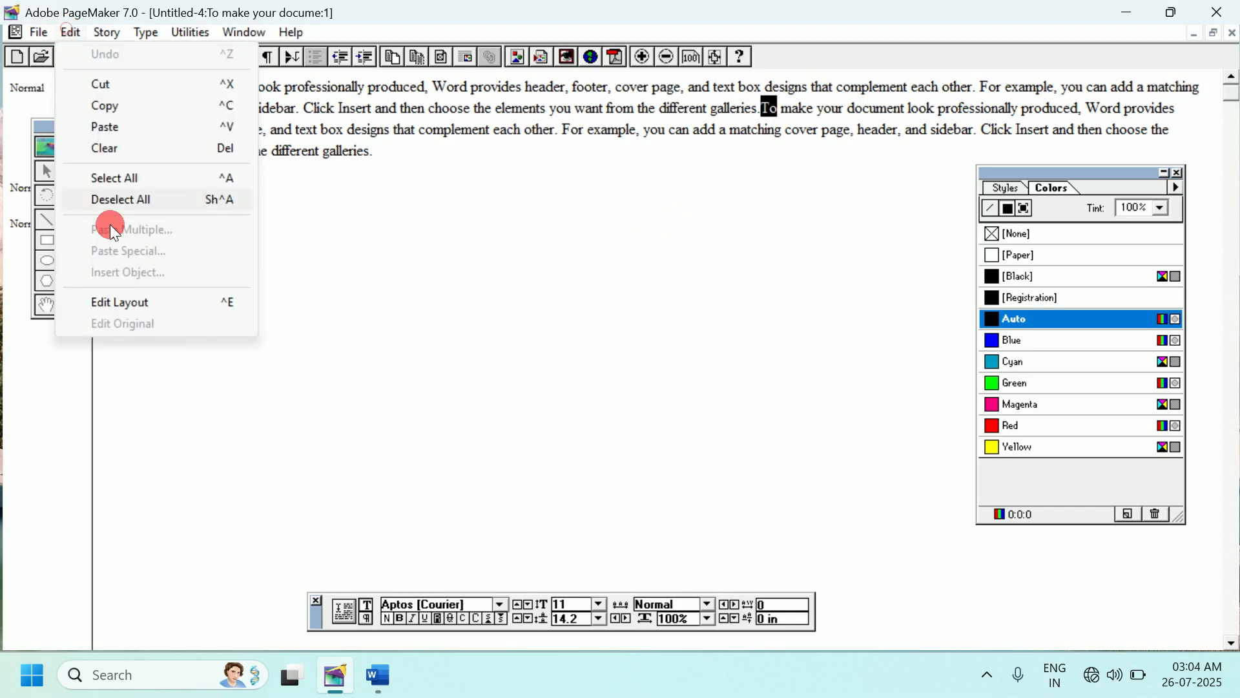
click(154, 303)
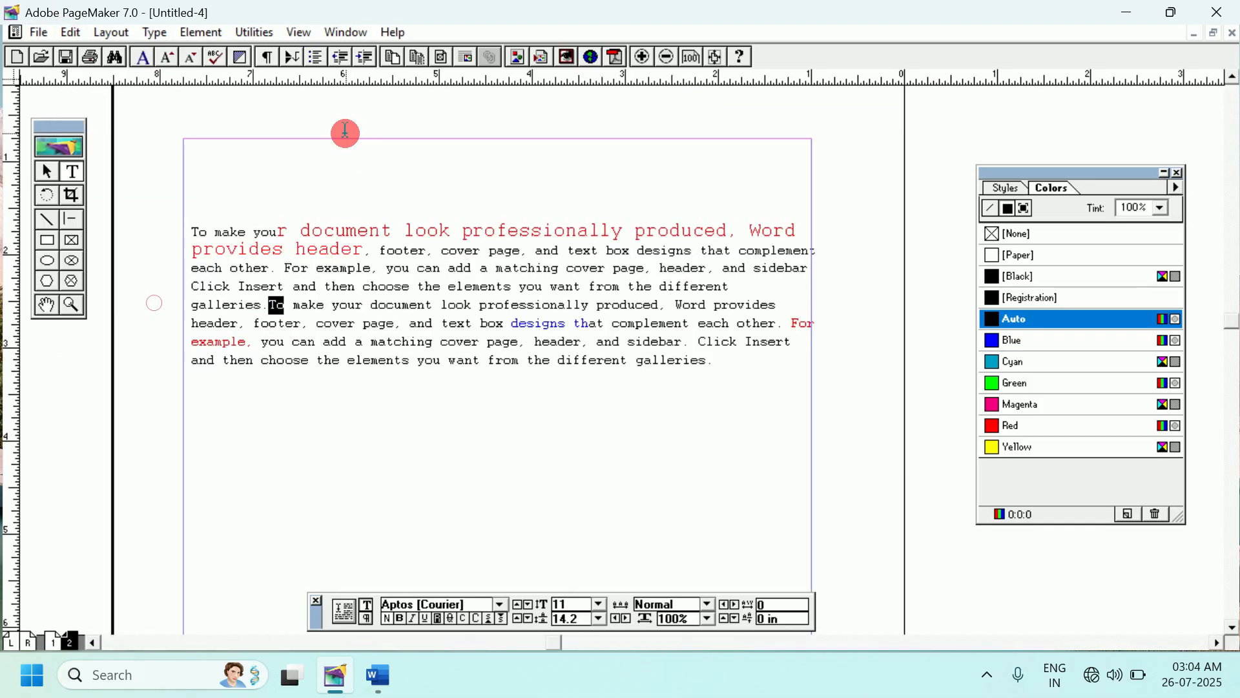
click(309, 289)
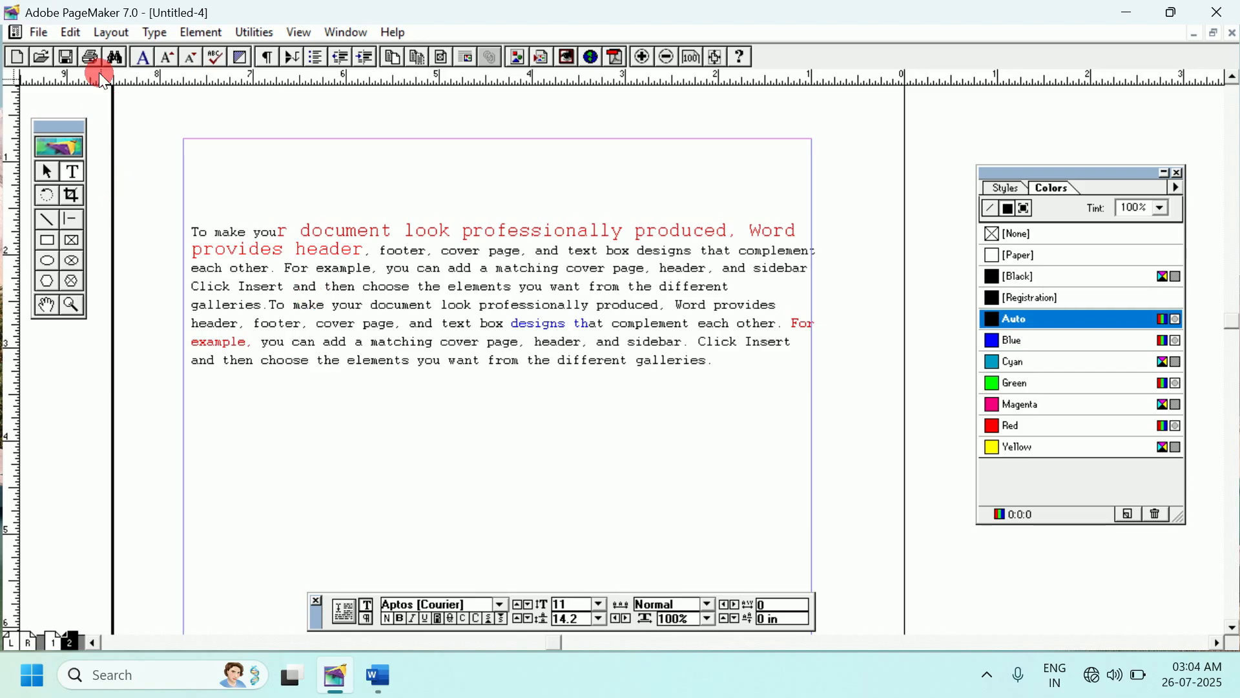
click(72, 31)
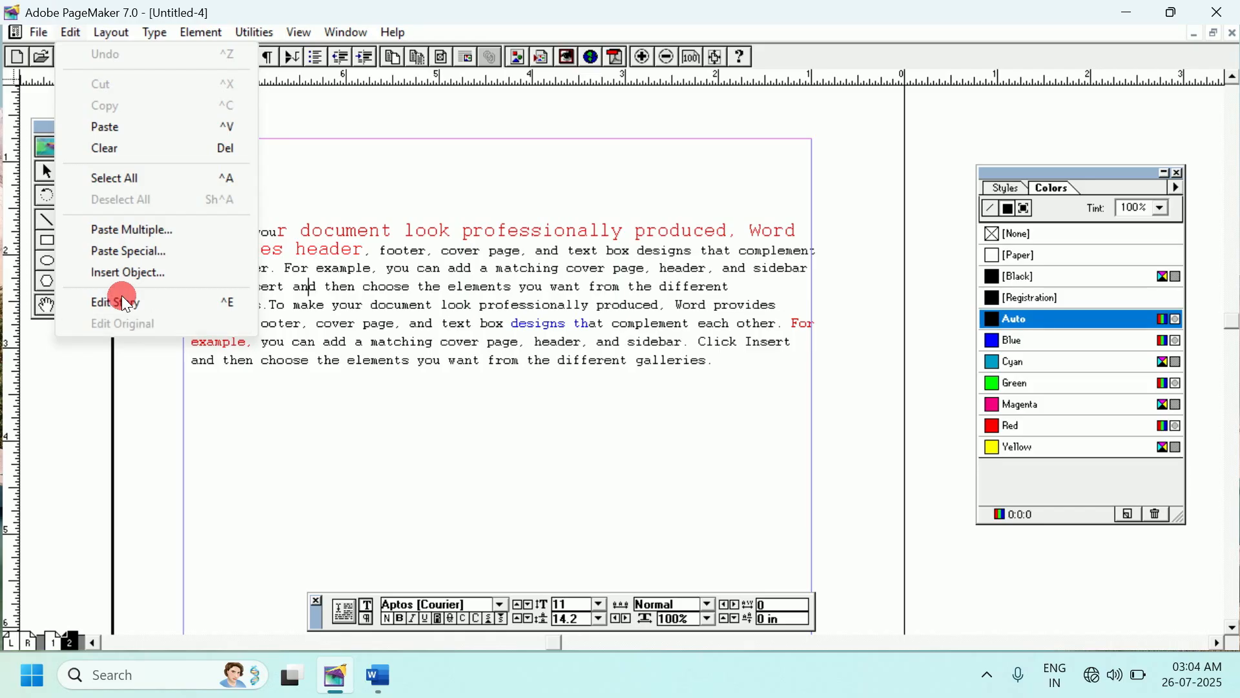
click(303, 202)
click(45, 171)
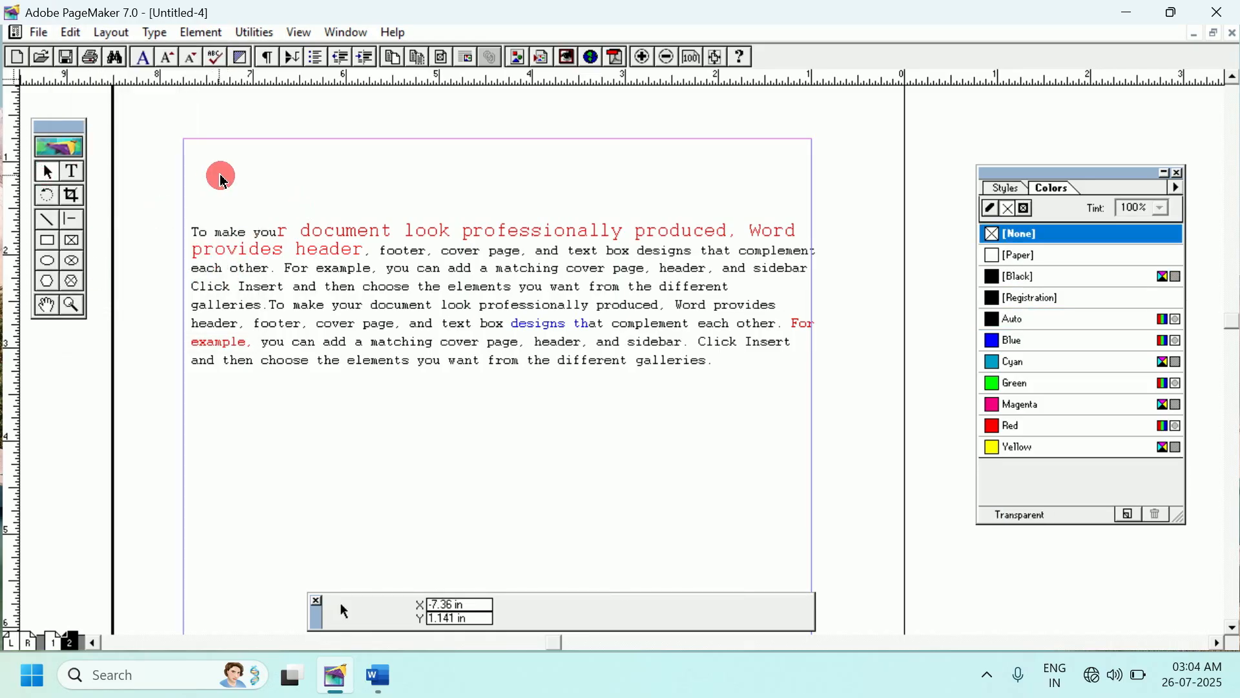
click(45, 306)
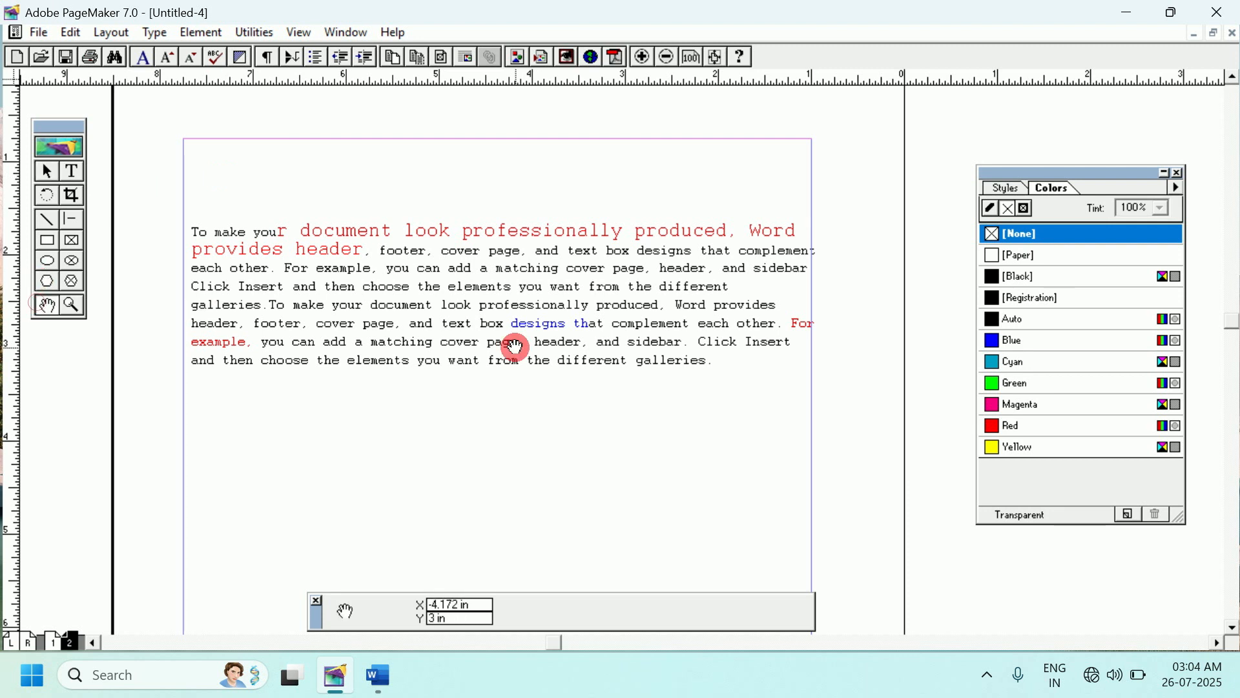
drag(465, 321, 470, 284)
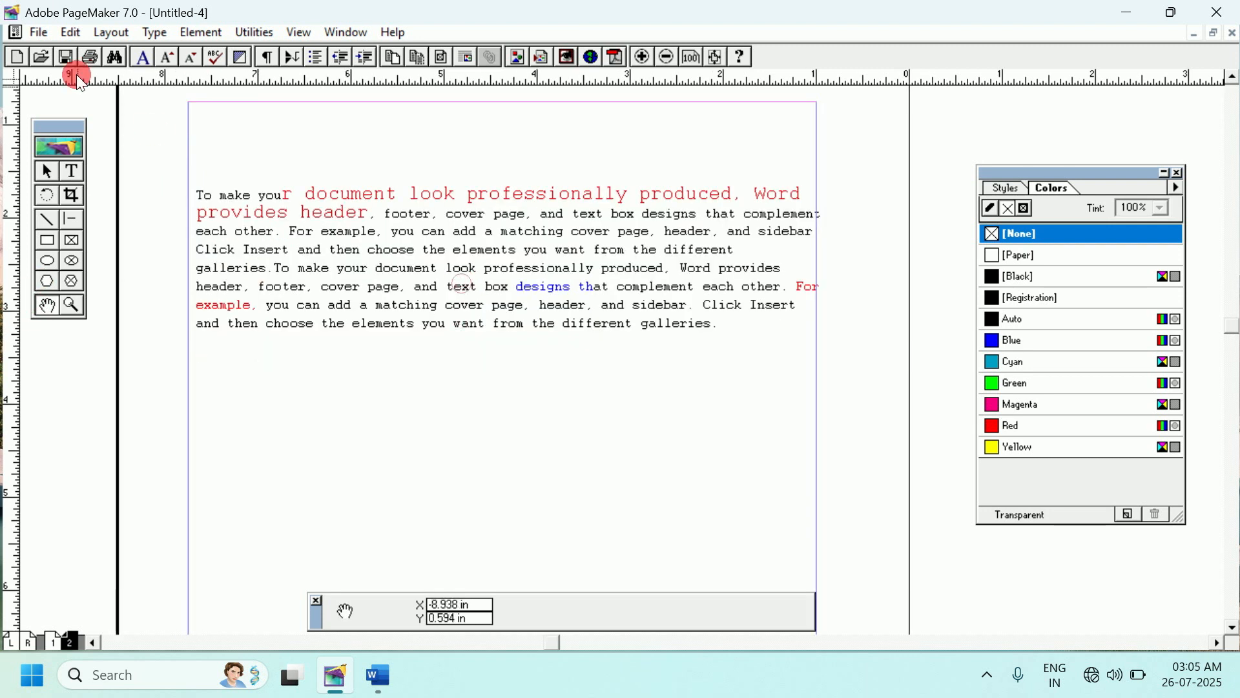
- Place the desktop file picture tutorial.psd below the paragraph, about 2.35 by 1.92 in, including a complete copy in the publication
click(43, 33)
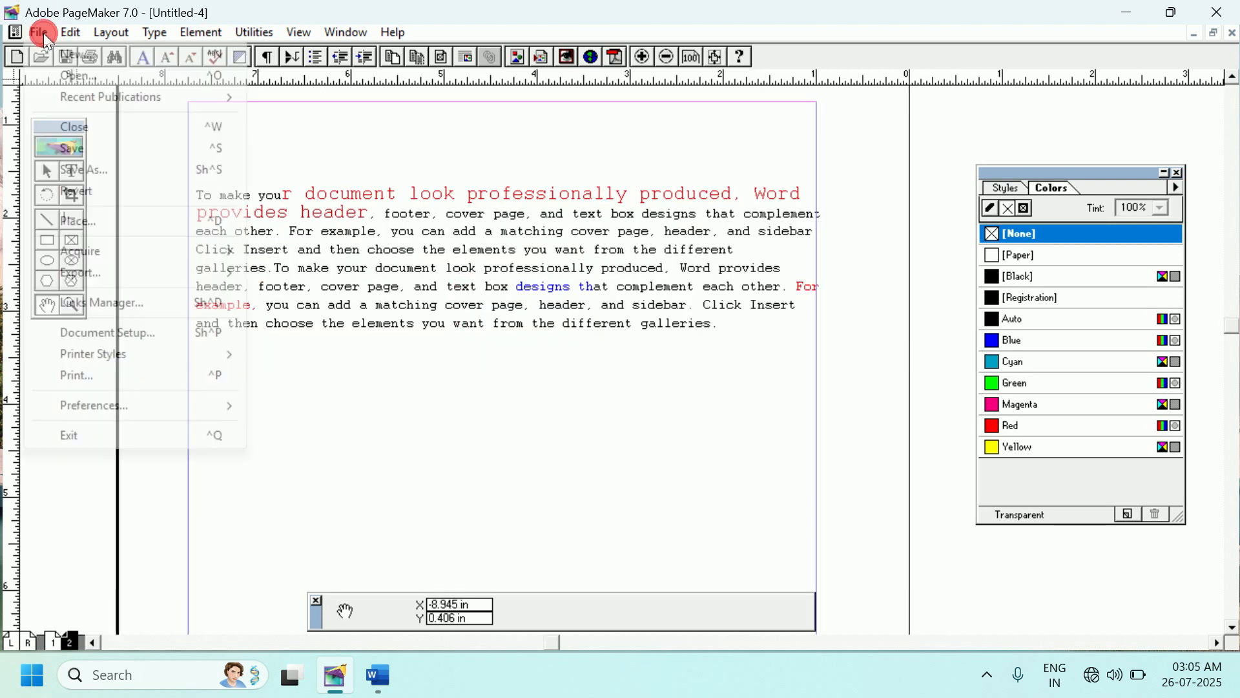
click(83, 223)
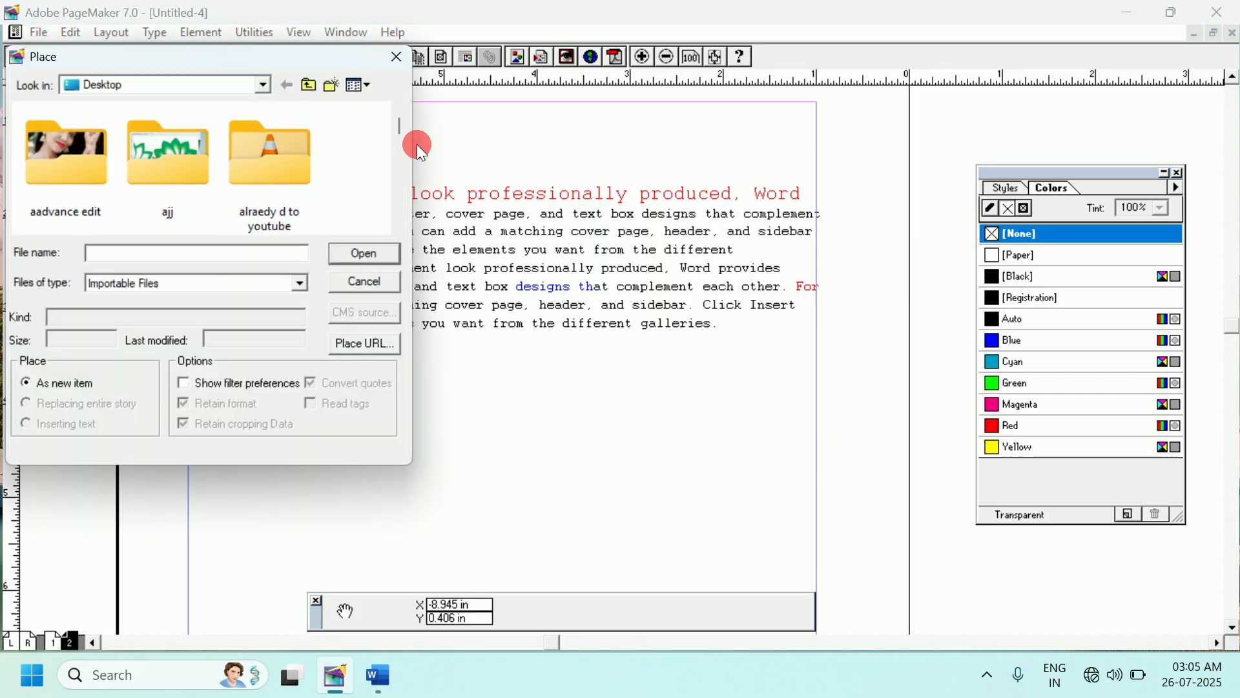
drag(399, 129, 402, 220)
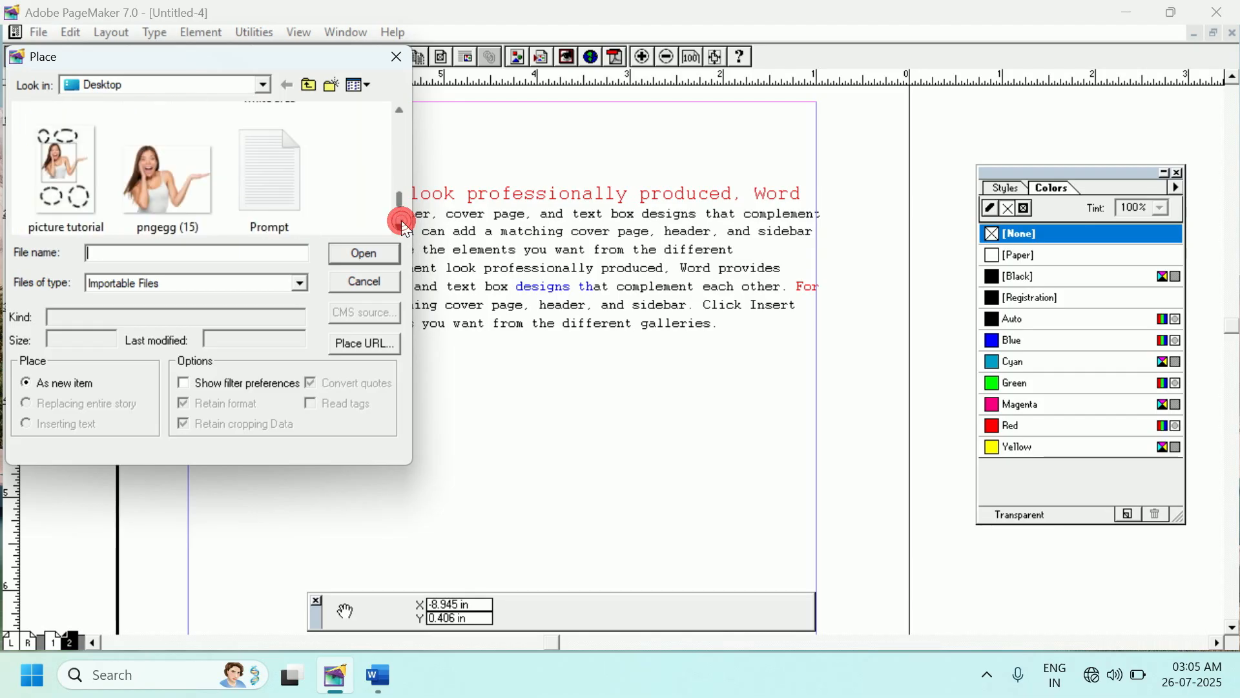
click(65, 176)
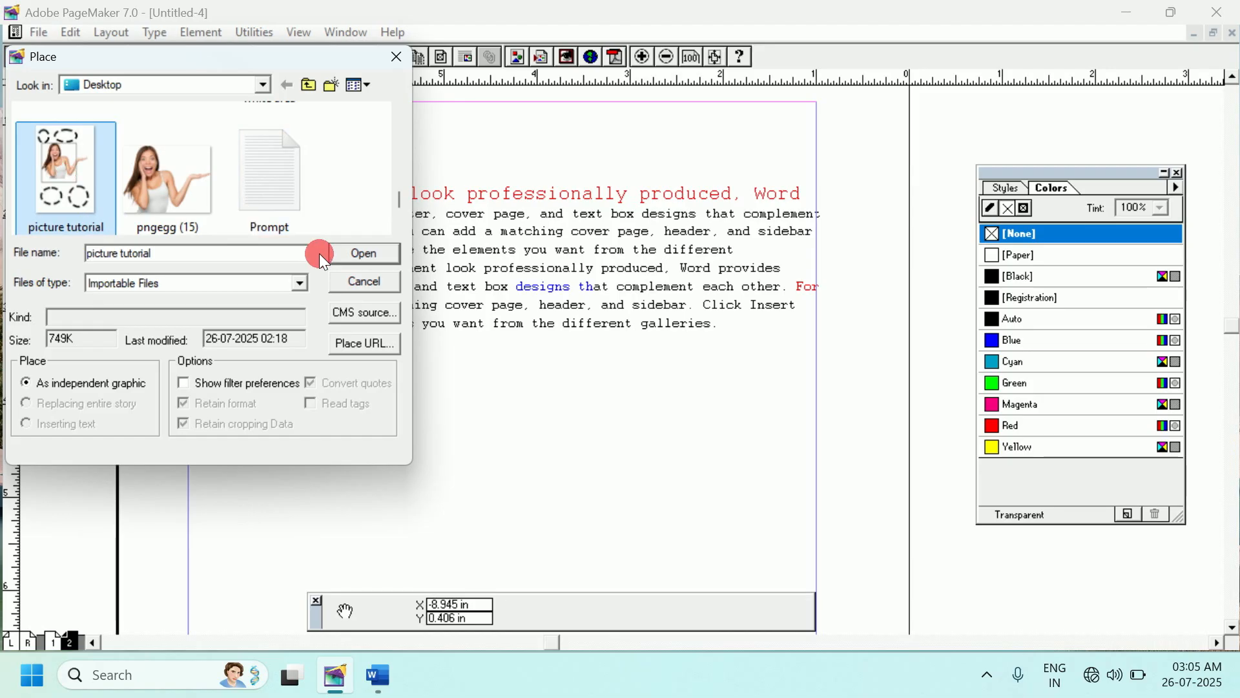
click(354, 258)
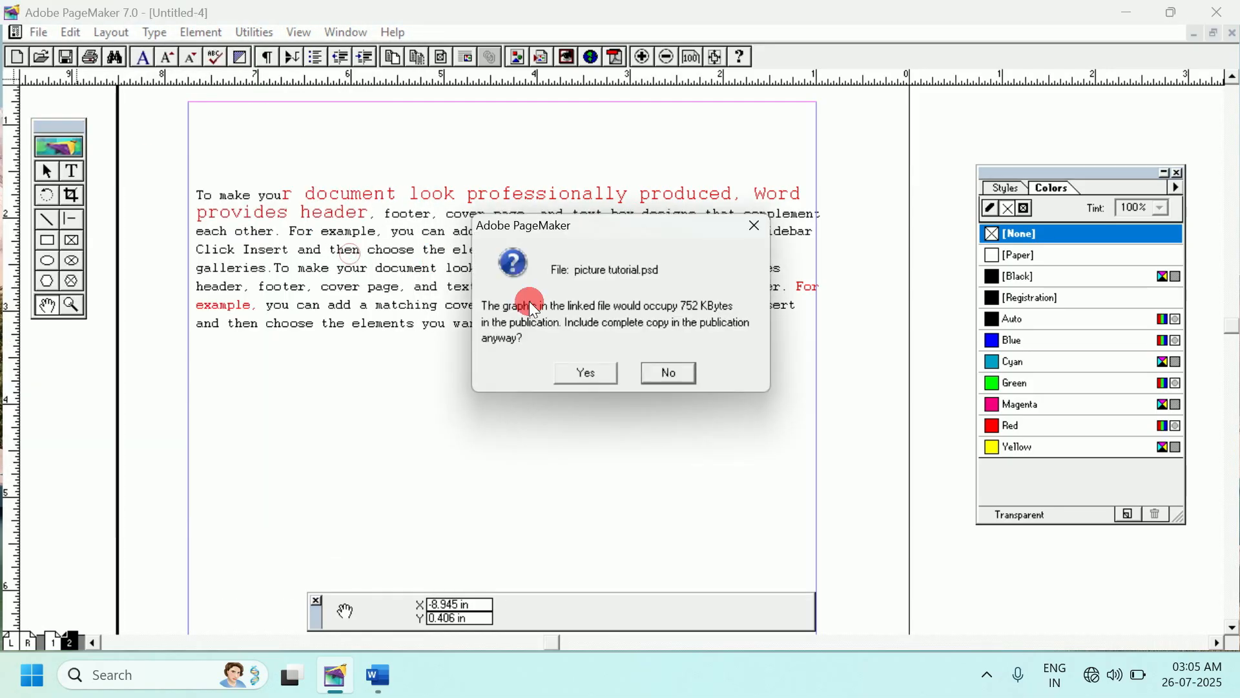
click(571, 374)
drag(301, 356, 520, 534)
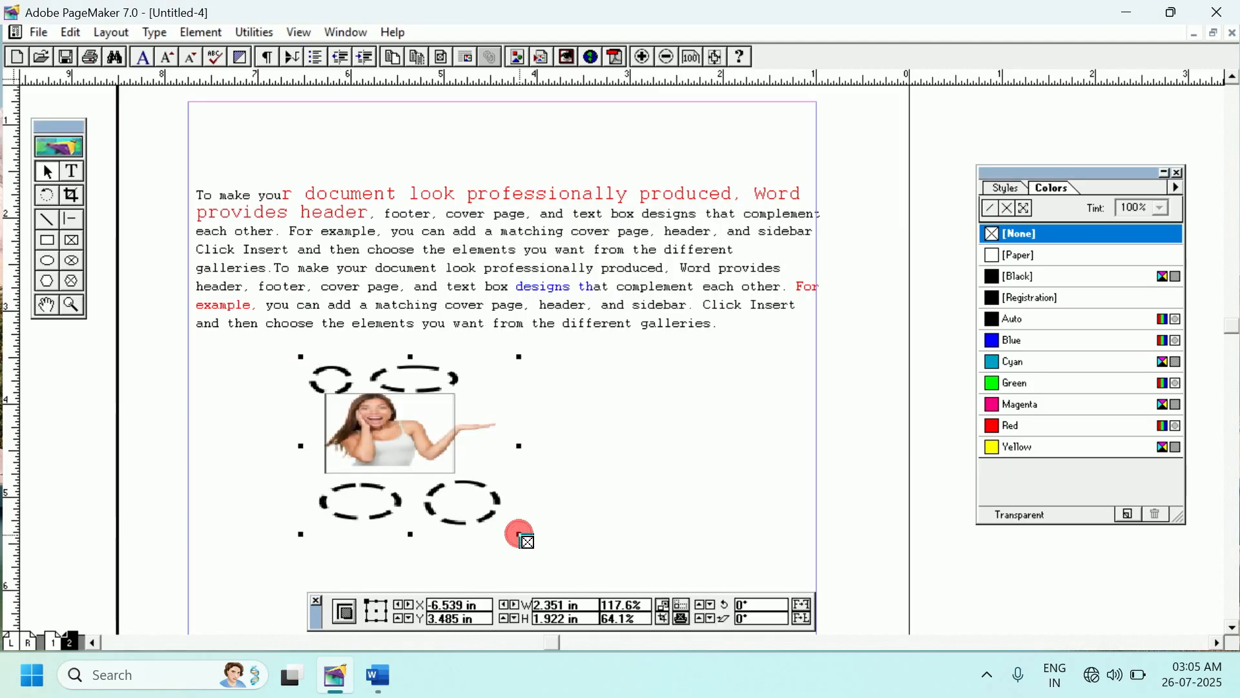
- Examine the Link Info of the placed picture and close it without changes
right_click(410, 402)
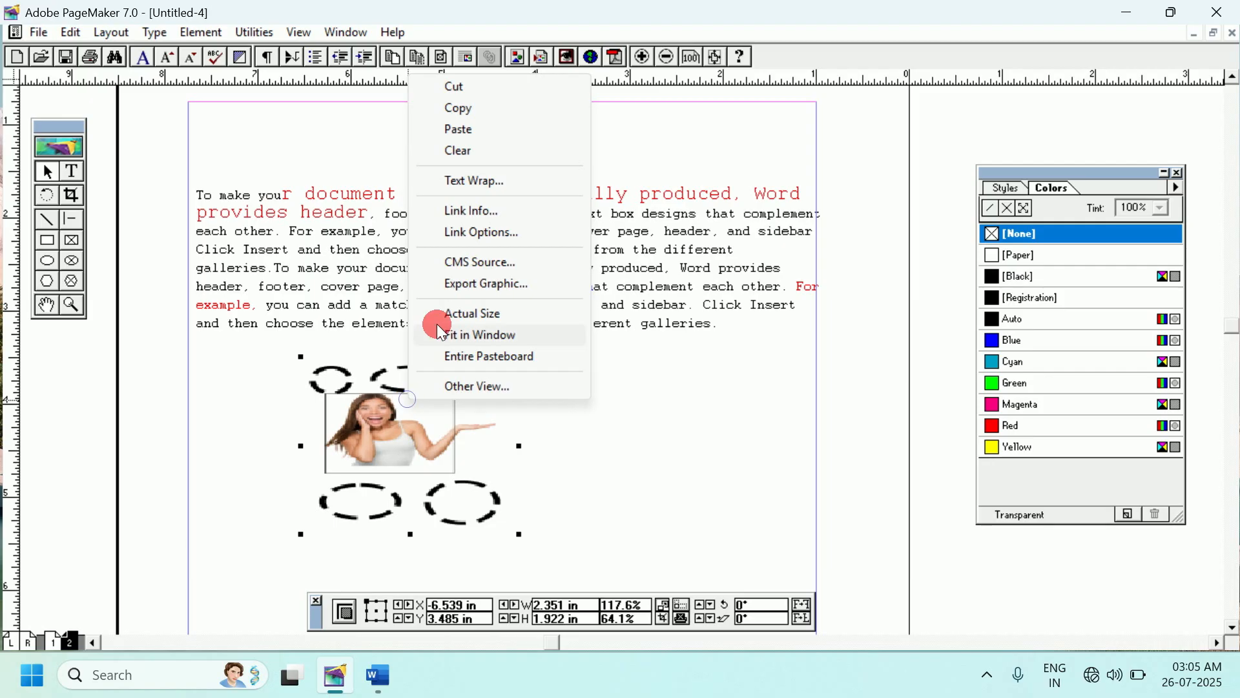
click(464, 217)
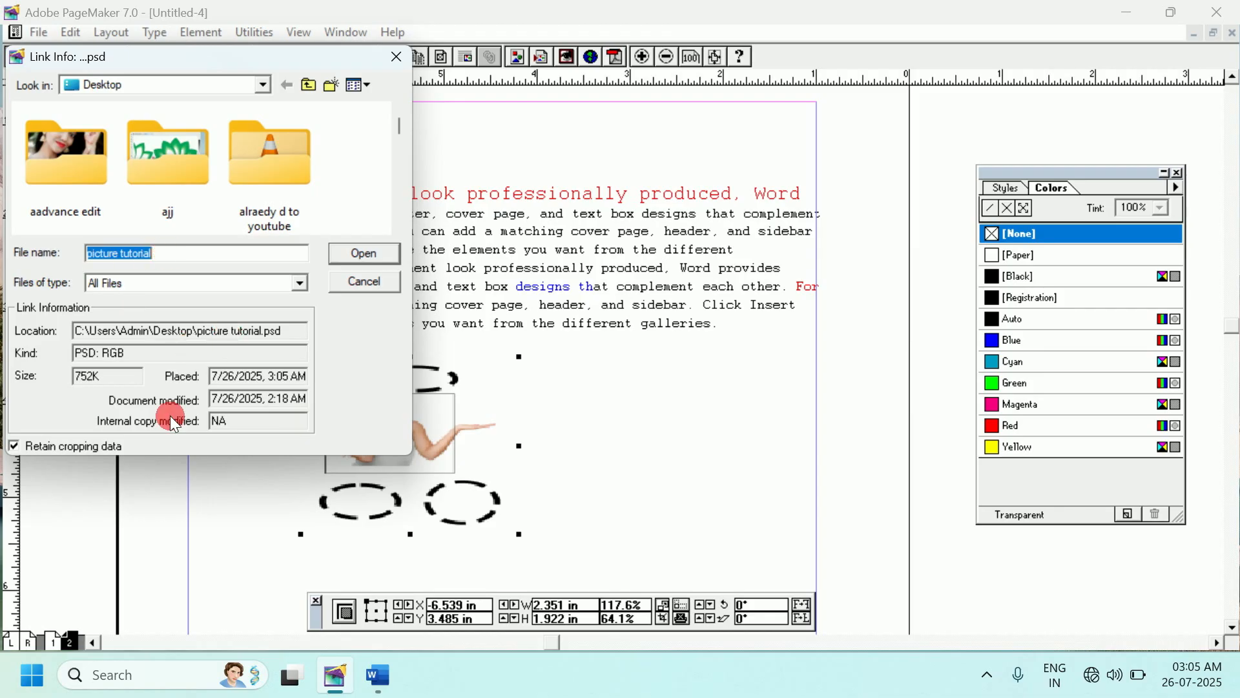
click(347, 283)
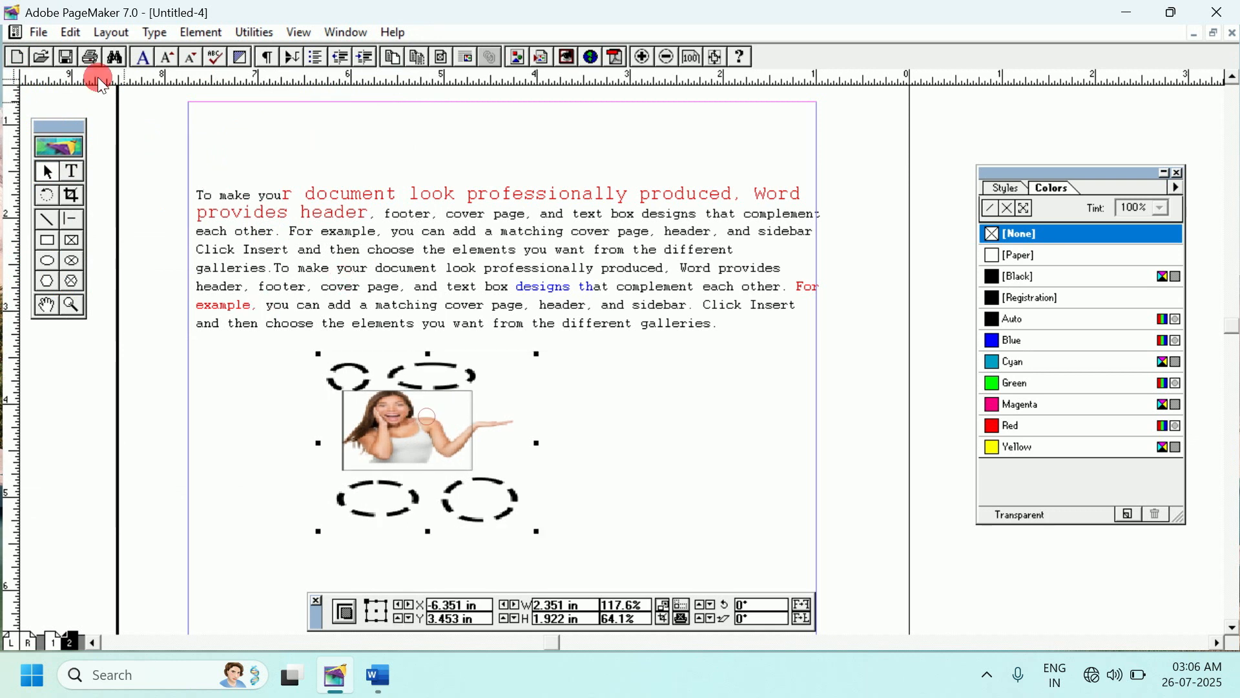
- Open the placed picture's source file in Photoshop with Edit Original, dismiss the plug-in notice and deselect the Ellipse 4 layer
click(68, 35)
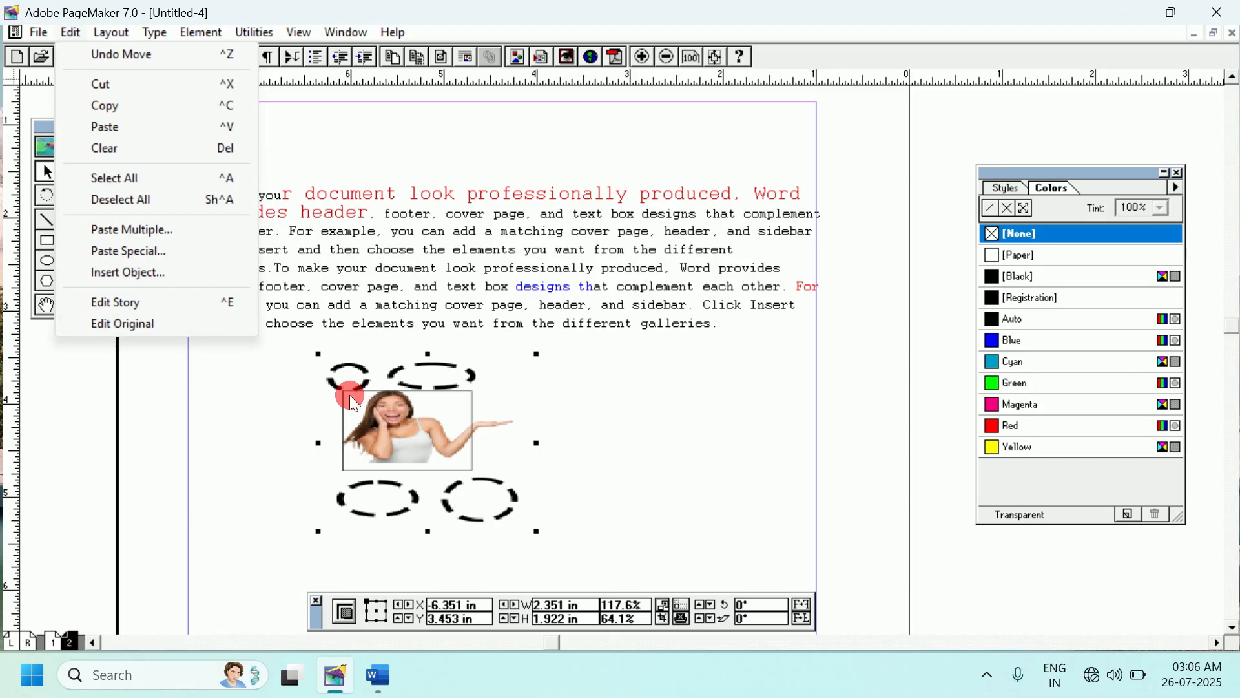
click(146, 323)
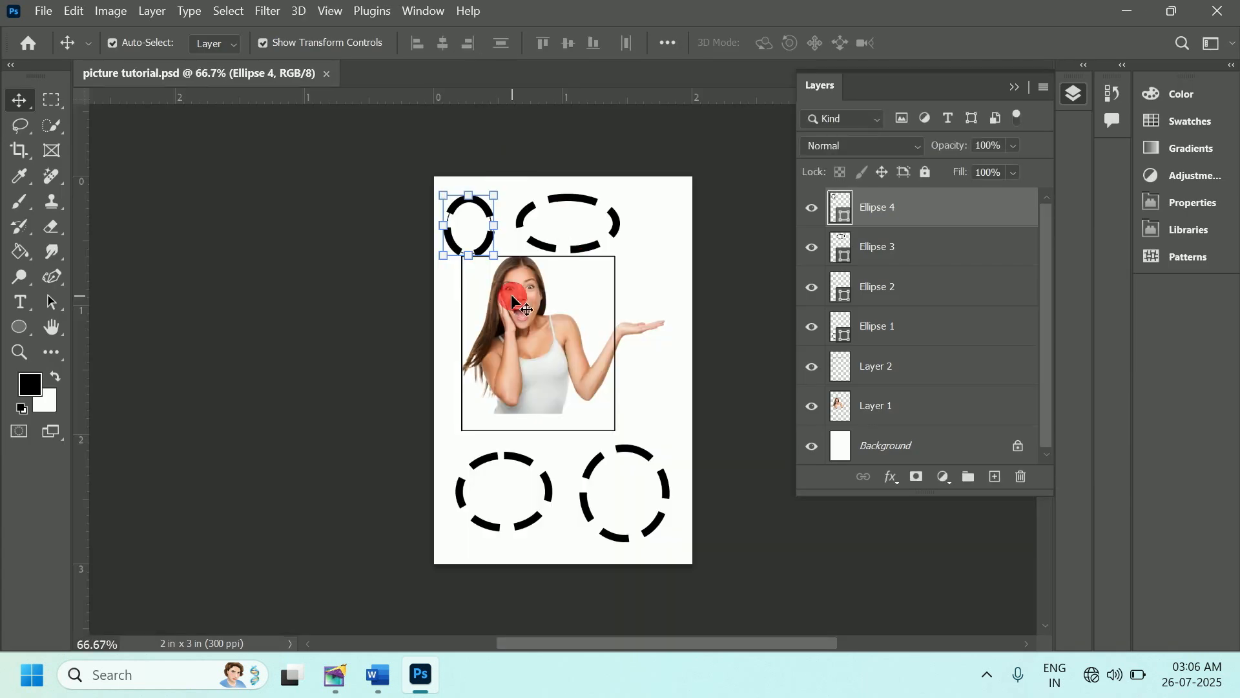
click(335, 682)
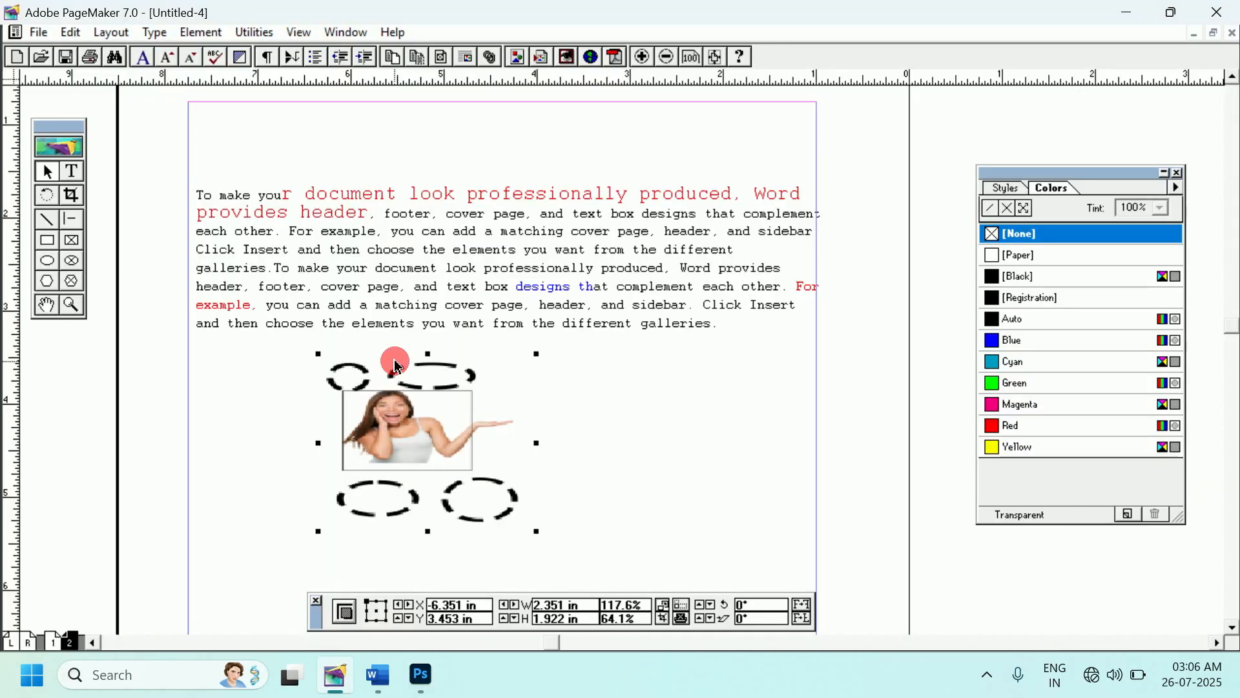
click(420, 675)
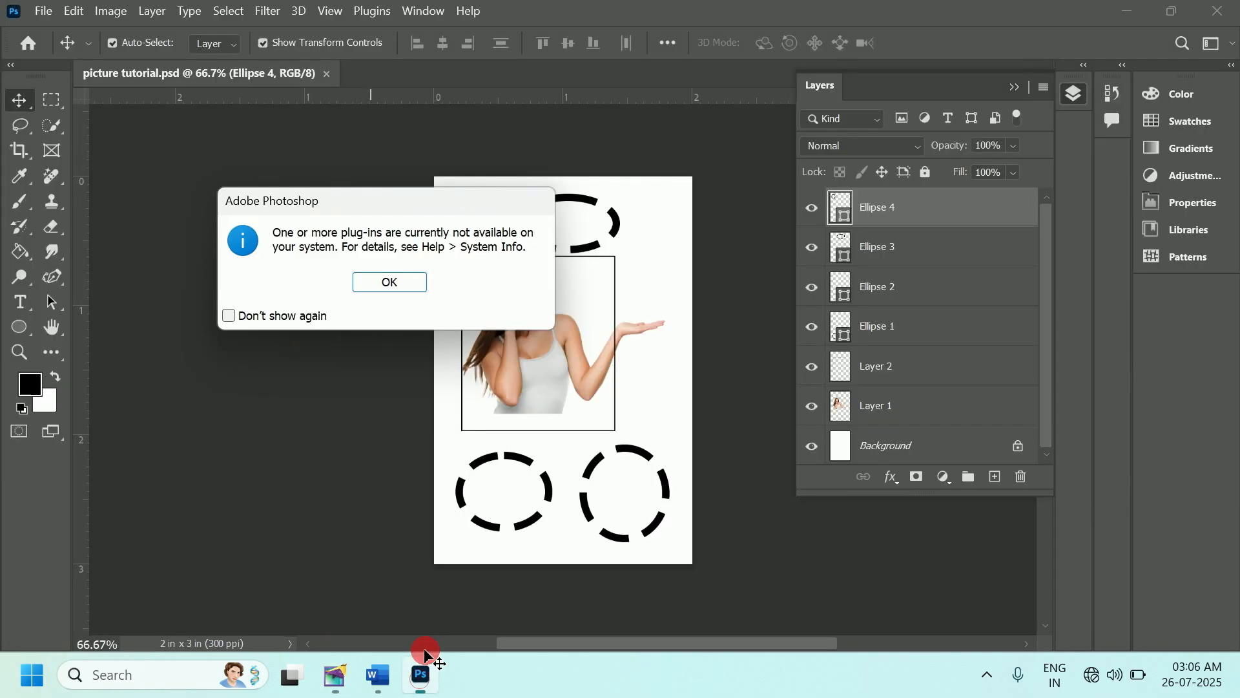
click(408, 281)
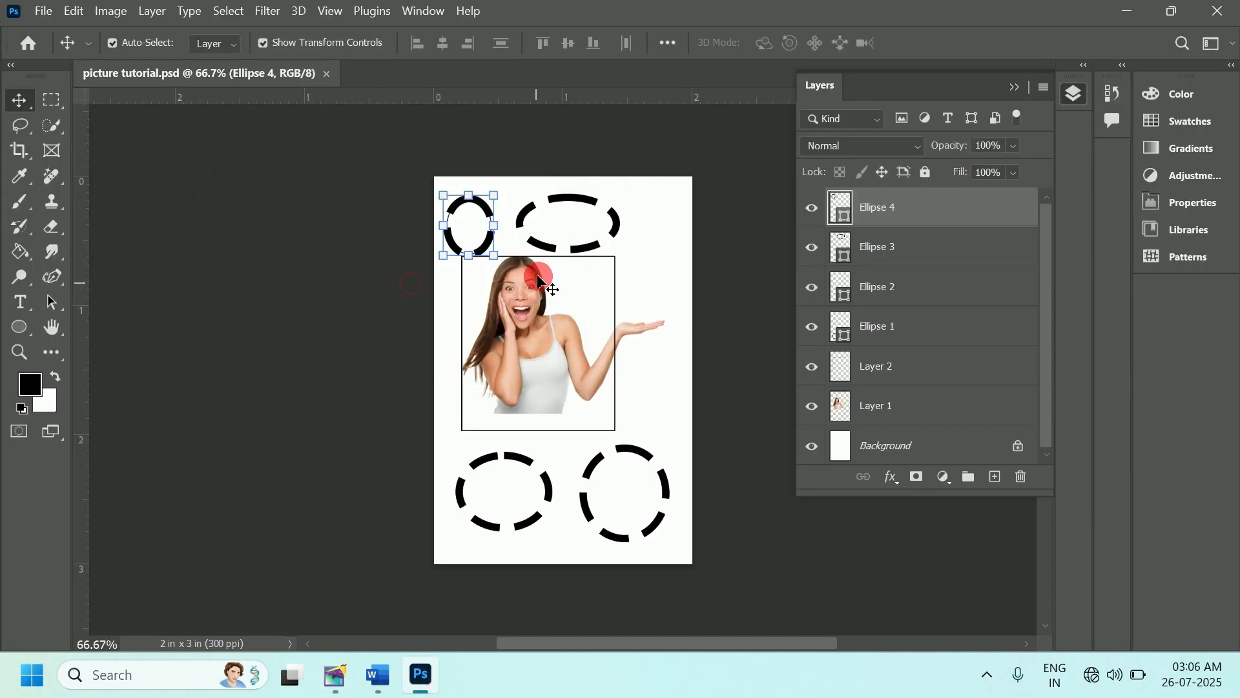
click(658, 259)
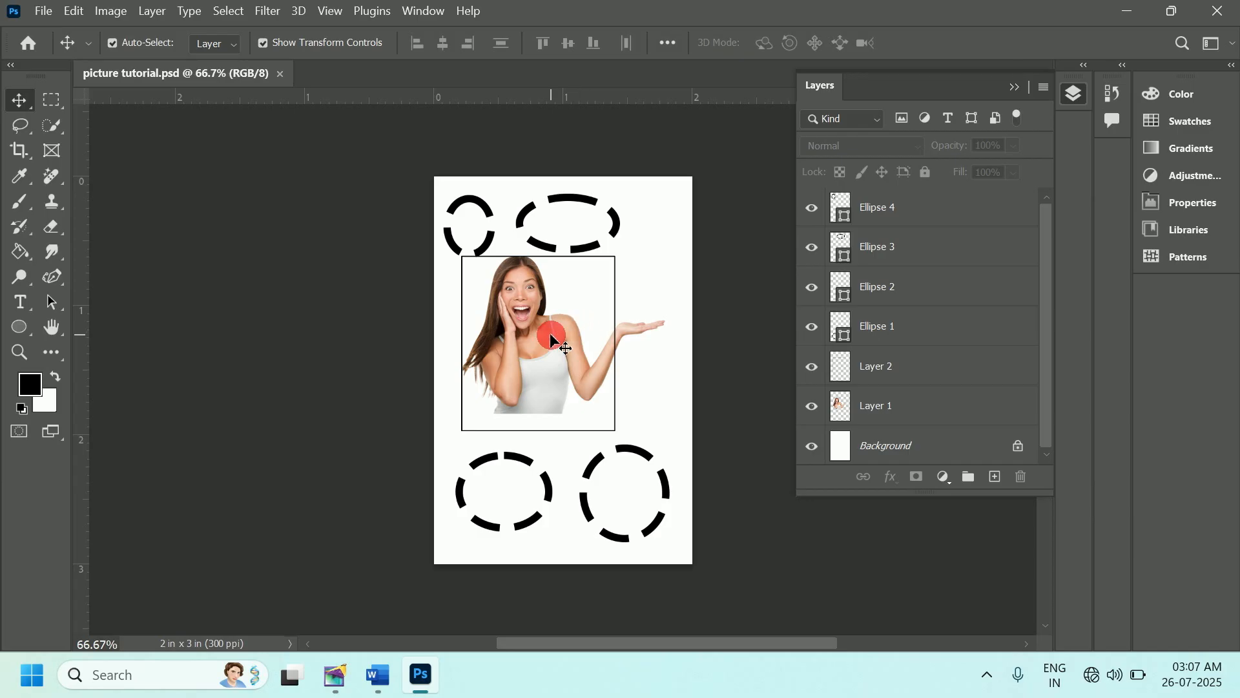
- Switch back to PageMaker and turn on Update automatically and Alert before updating in the picture's Link Options
click(335, 671)
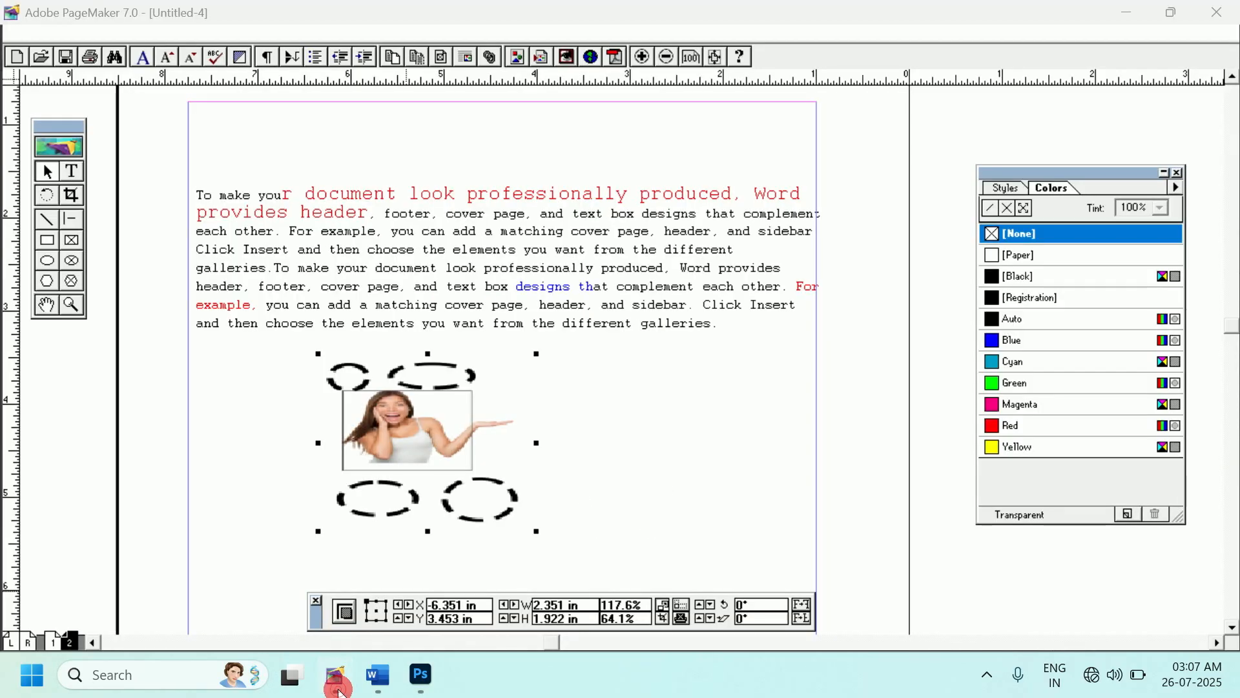
right_click(398, 428)
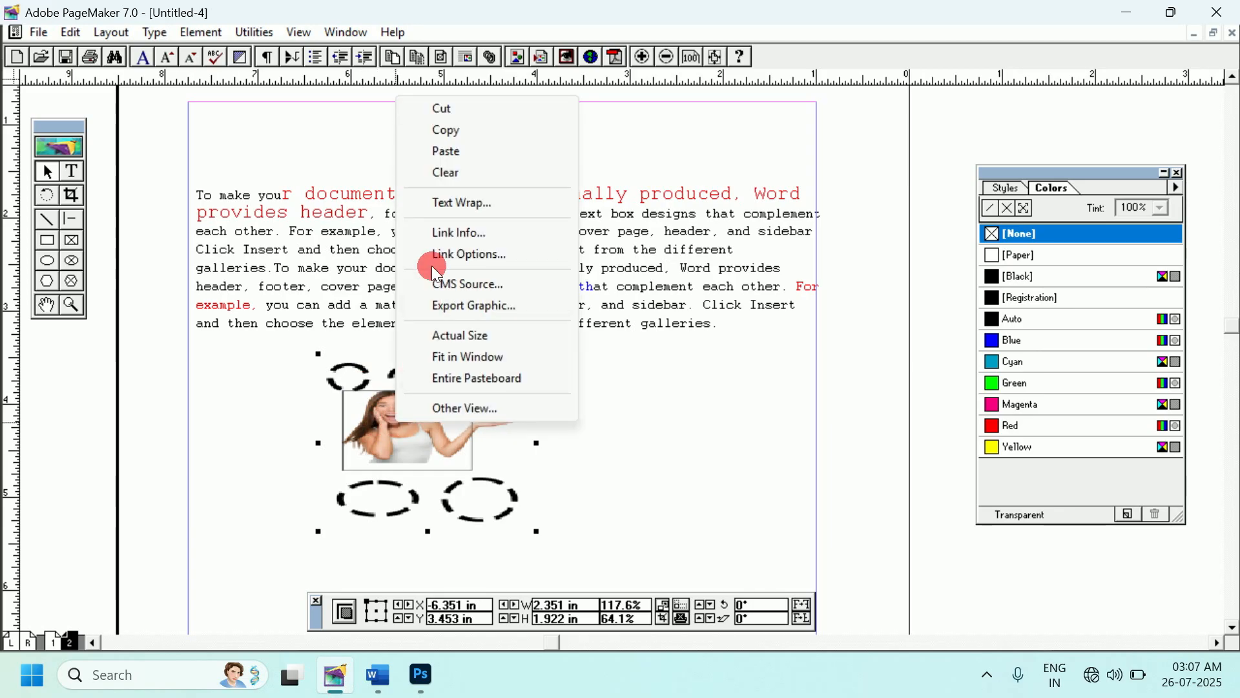
click(486, 259)
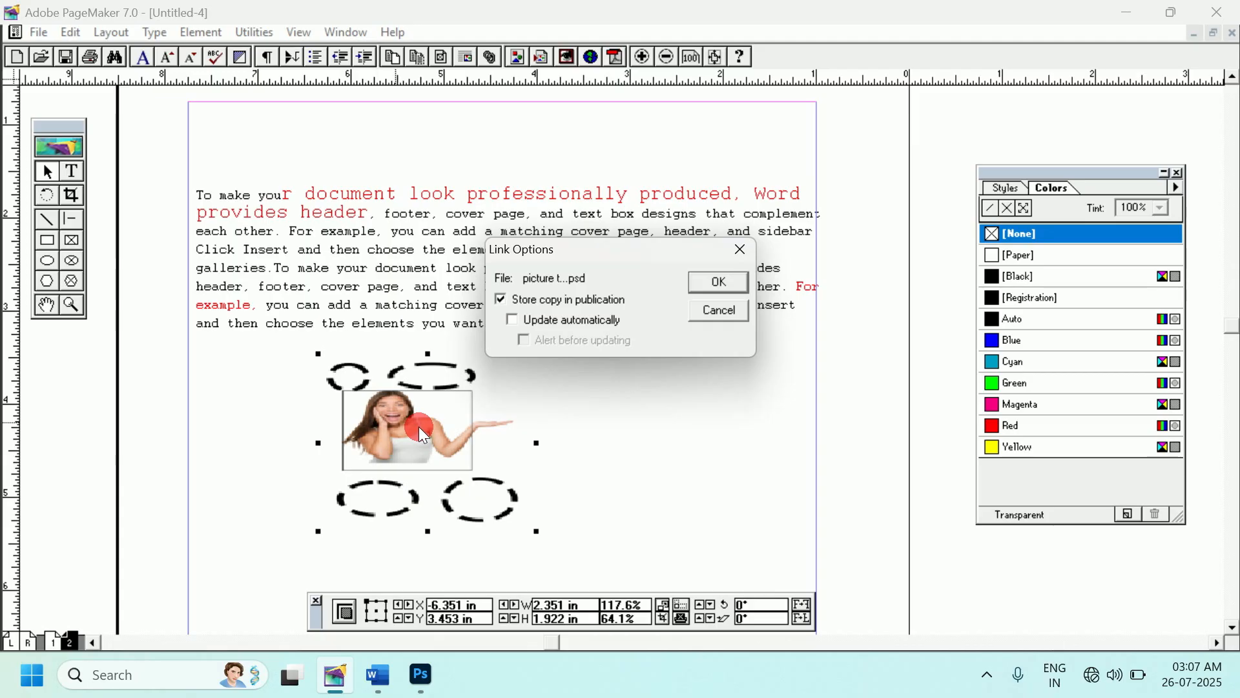
click(514, 321)
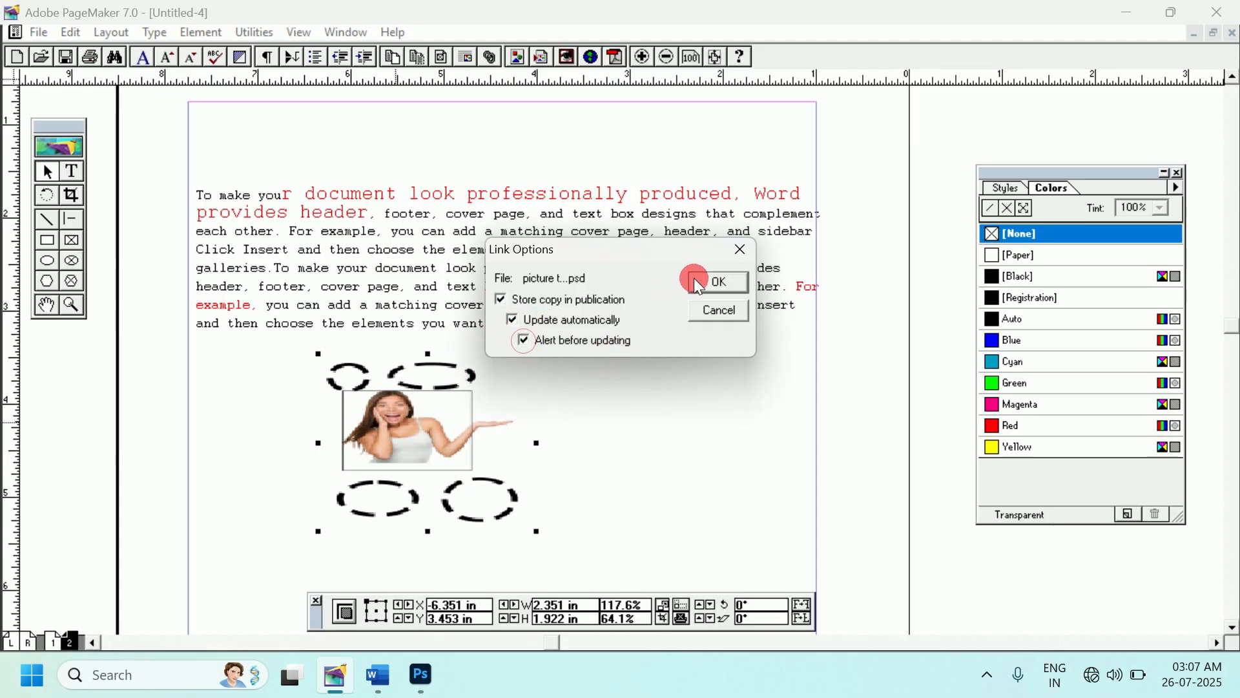
click(715, 282)
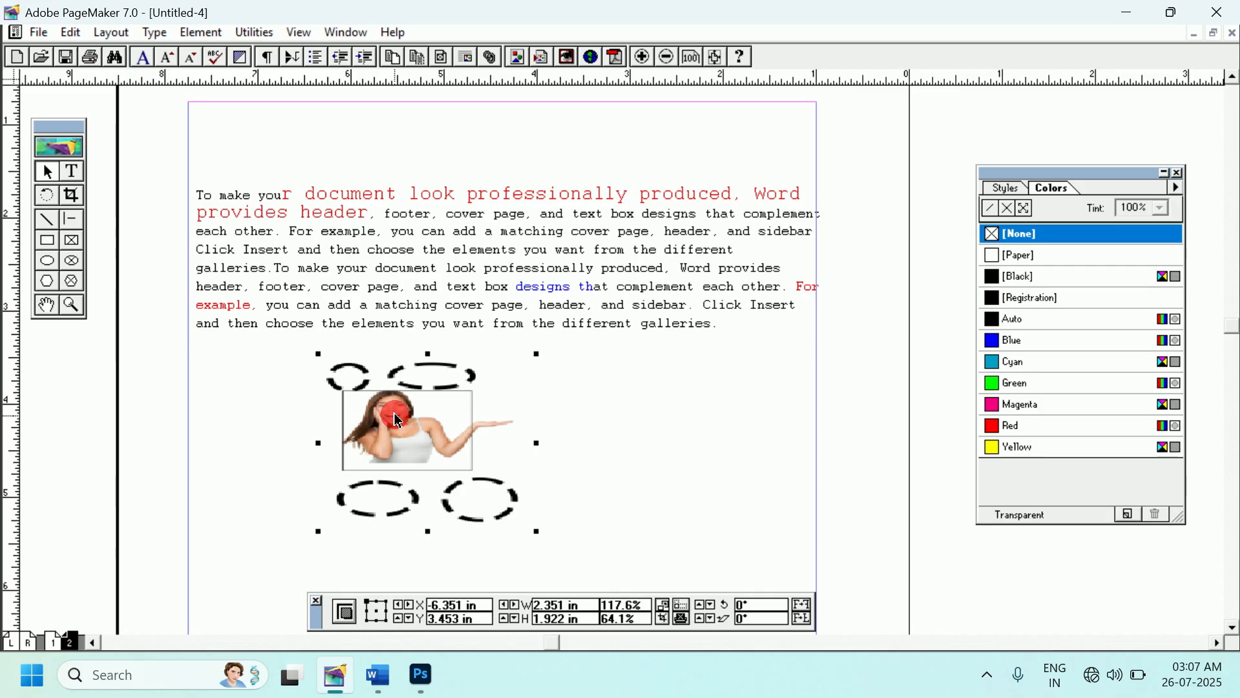
- Switch to Photoshop and draw four more dashed ellipses on the picture, the last about 266 by 354 px around the woman
click(425, 678)
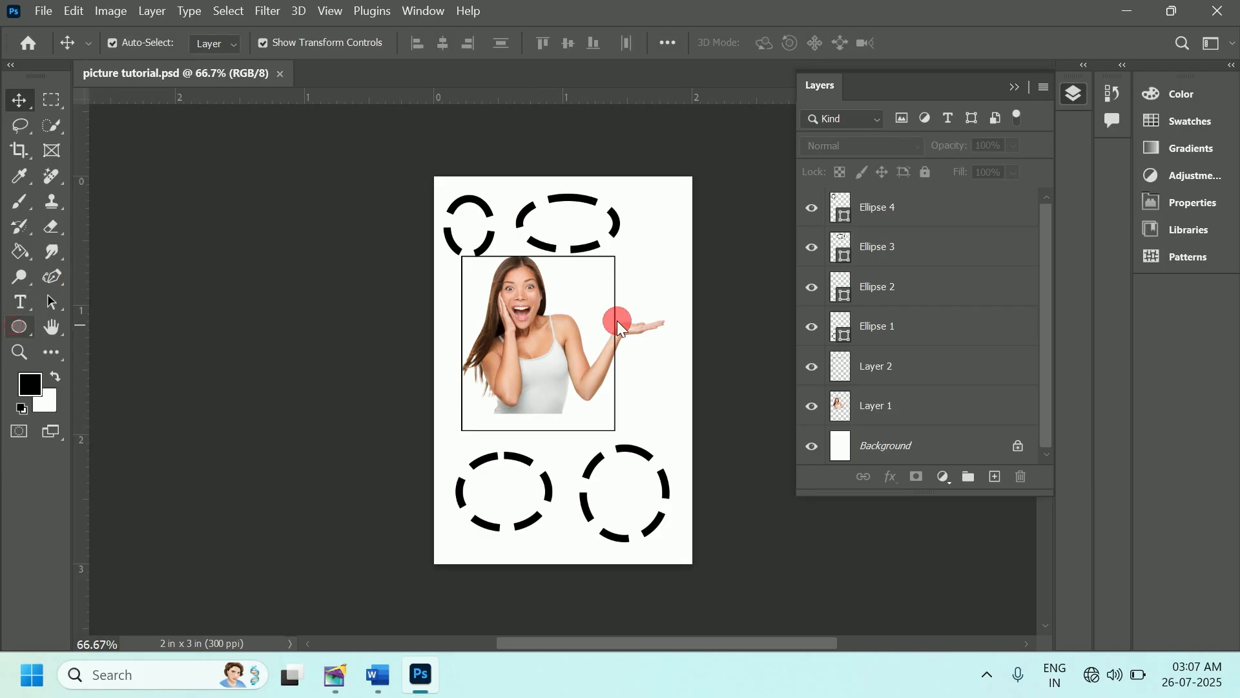
click(576, 281)
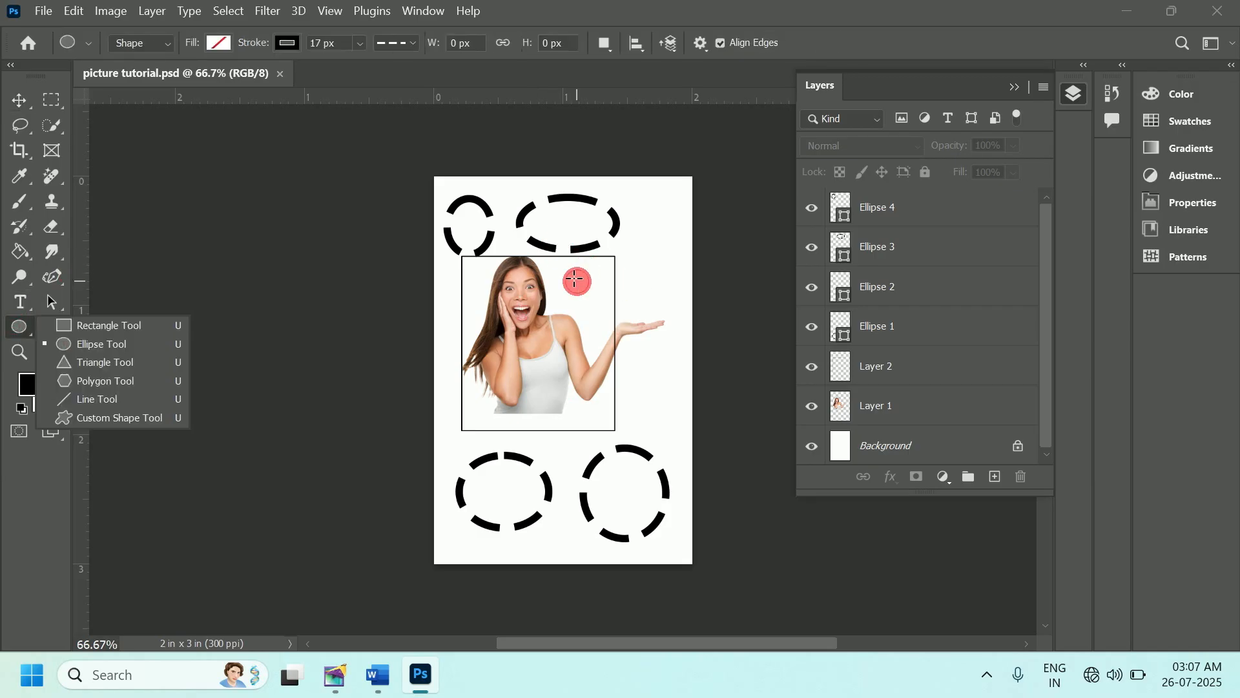
drag(575, 279, 652, 343)
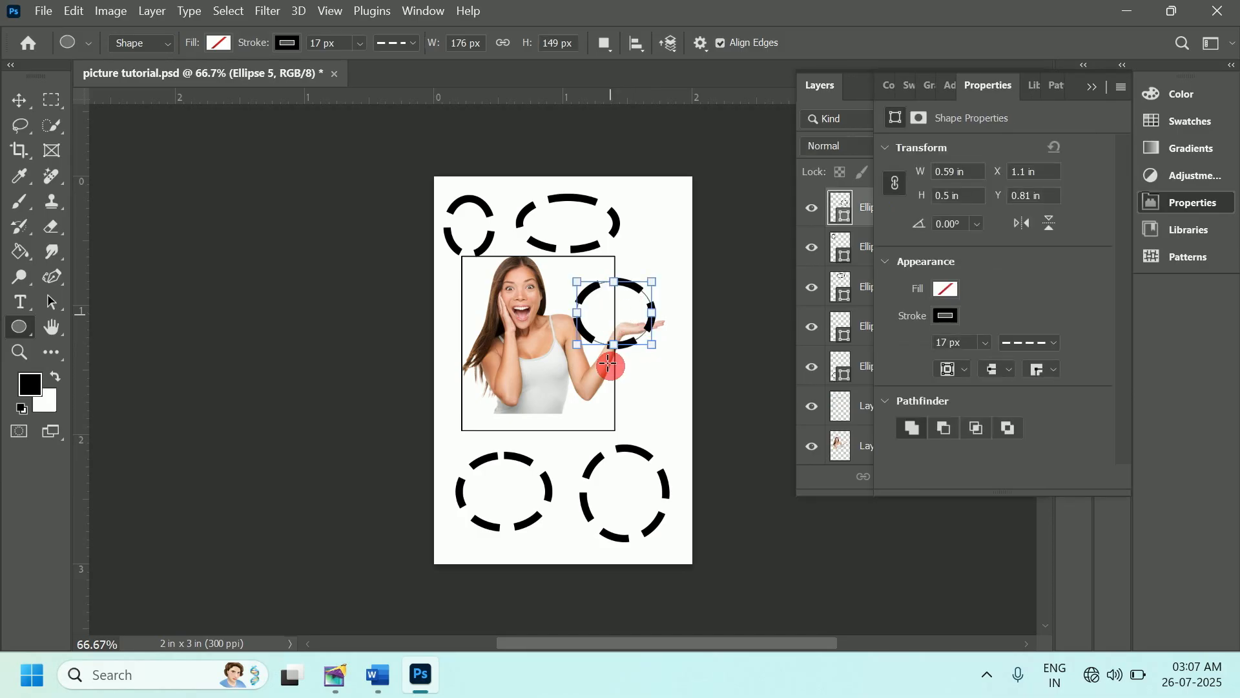
drag(615, 395, 683, 461)
drag(639, 200, 676, 297)
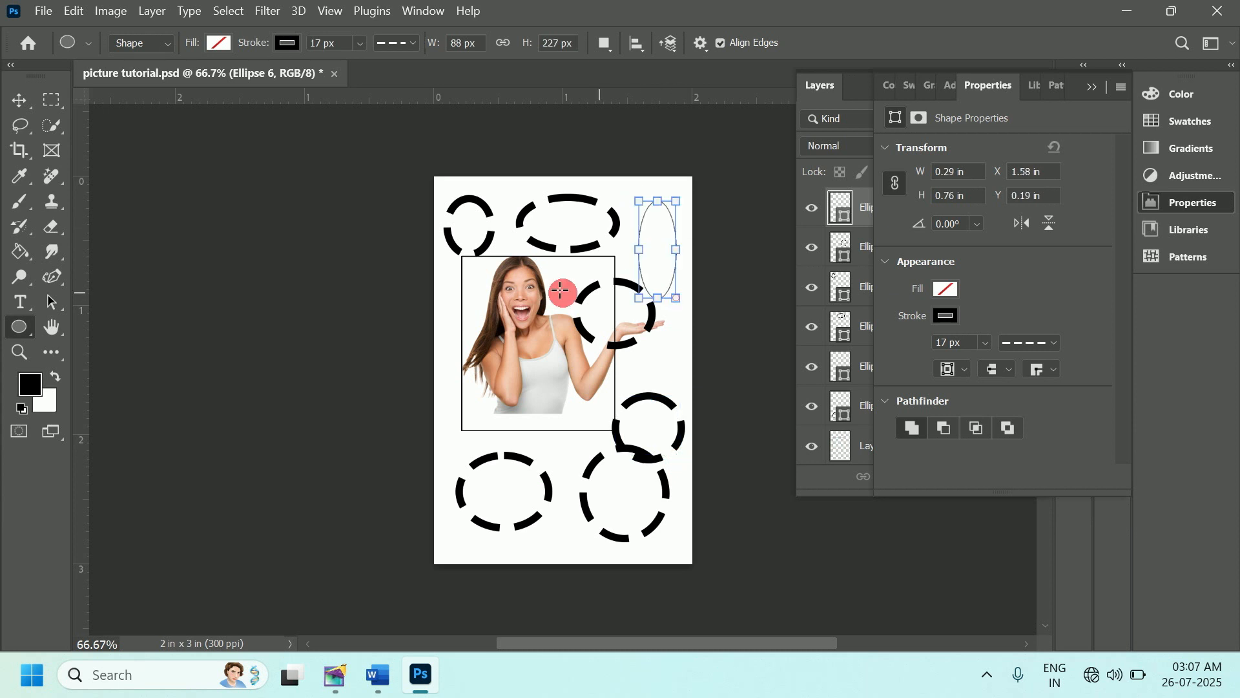
drag(472, 259, 583, 407)
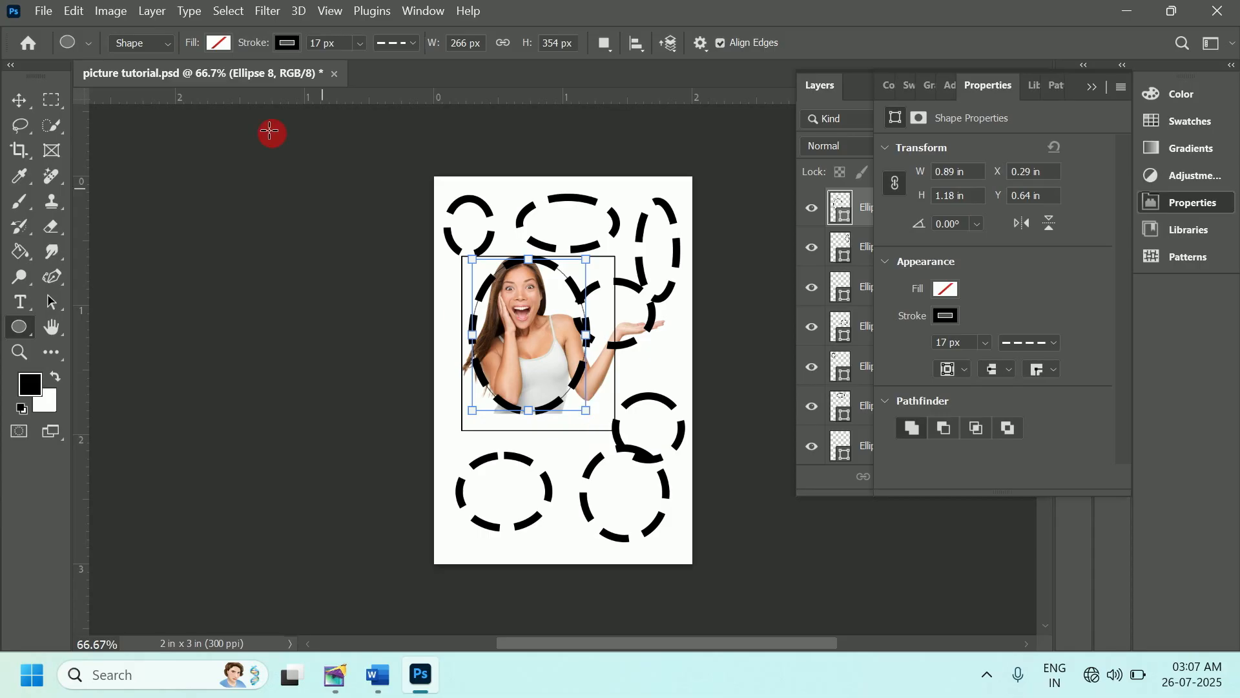
- Save picture tutorial.psd with the added ellipses and deselect the last ellipse using the Move tool
click(45, 13)
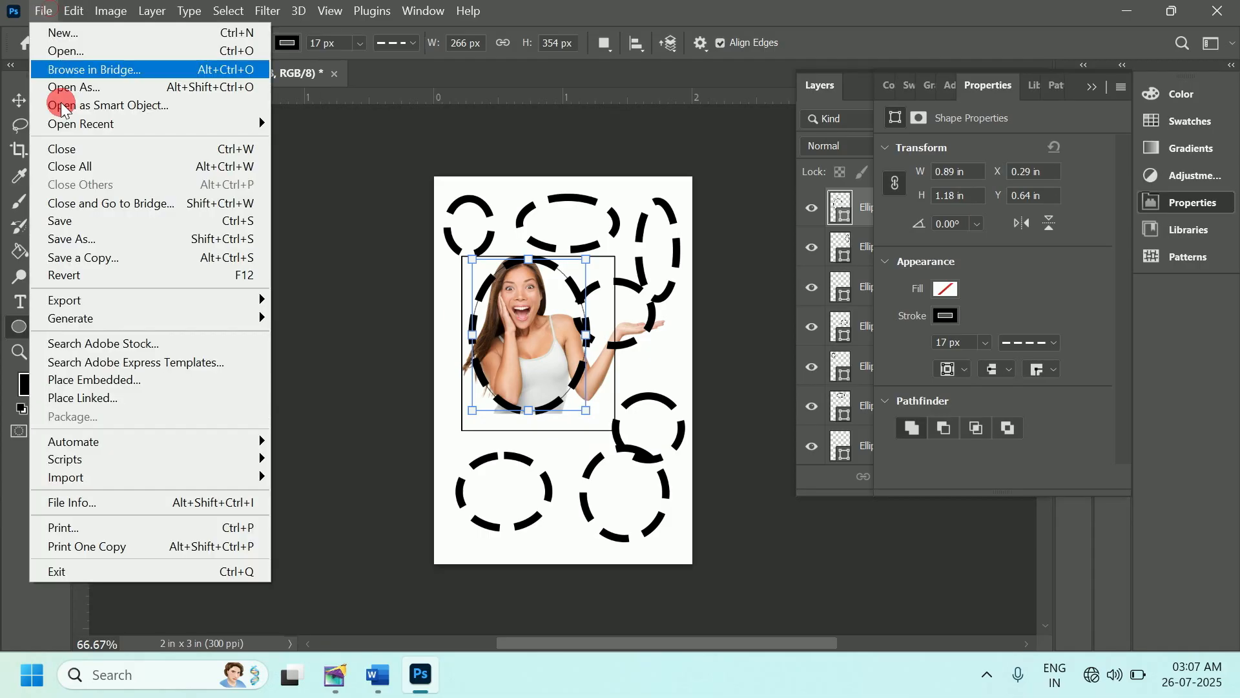
click(61, 220)
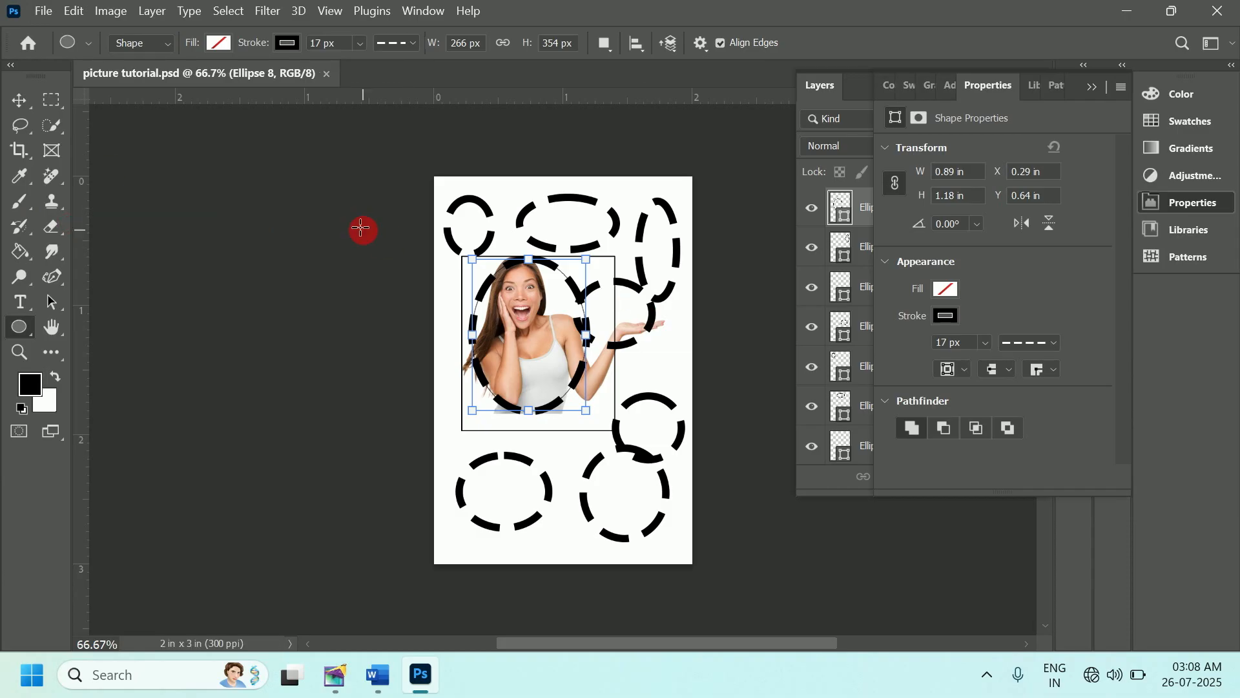
click(19, 100)
click(375, 244)
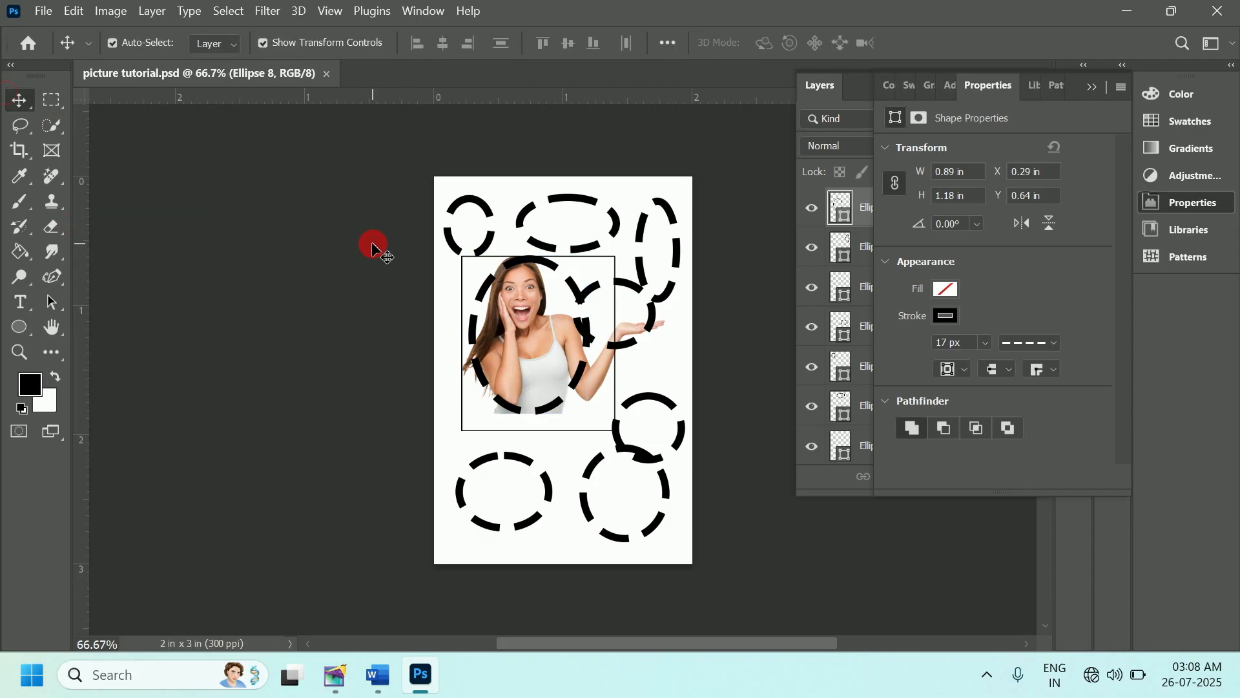
- Return to PageMaker and update all modified links so the placed picture matches its edited source file
click(337, 675)
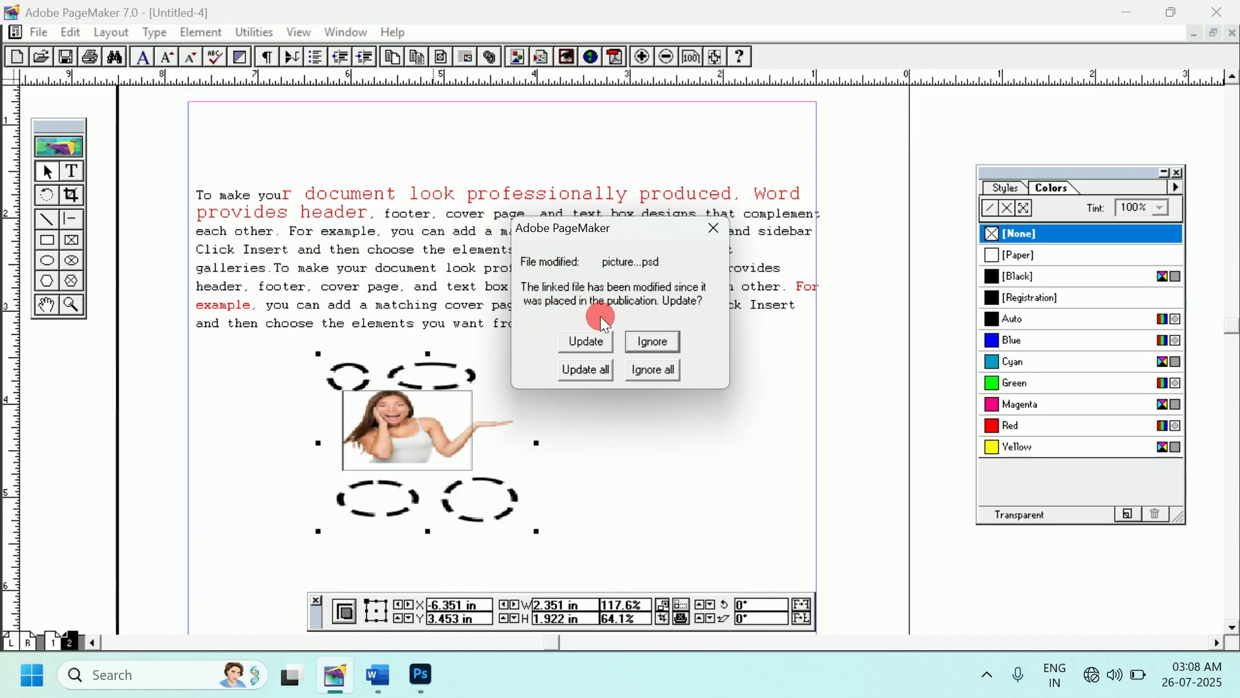
click(582, 372)
click(589, 369)
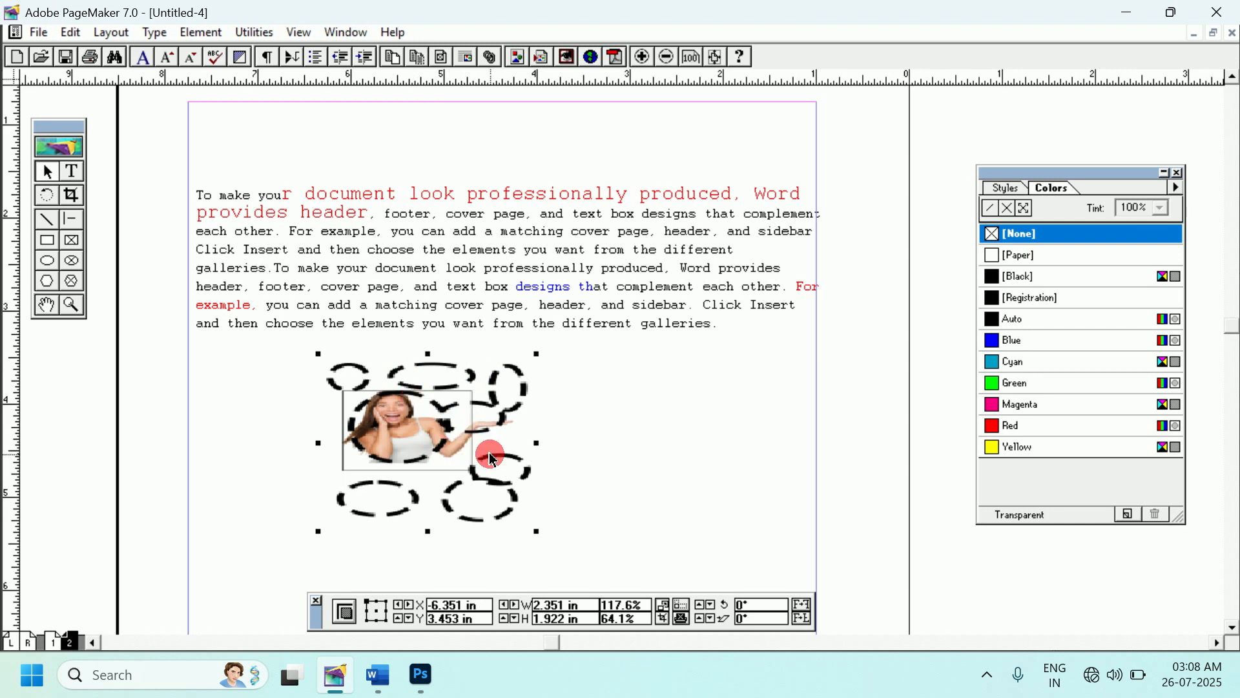
- Check the availability of the Edit Original command with the placed picture selected and with it deselected
click(72, 34)
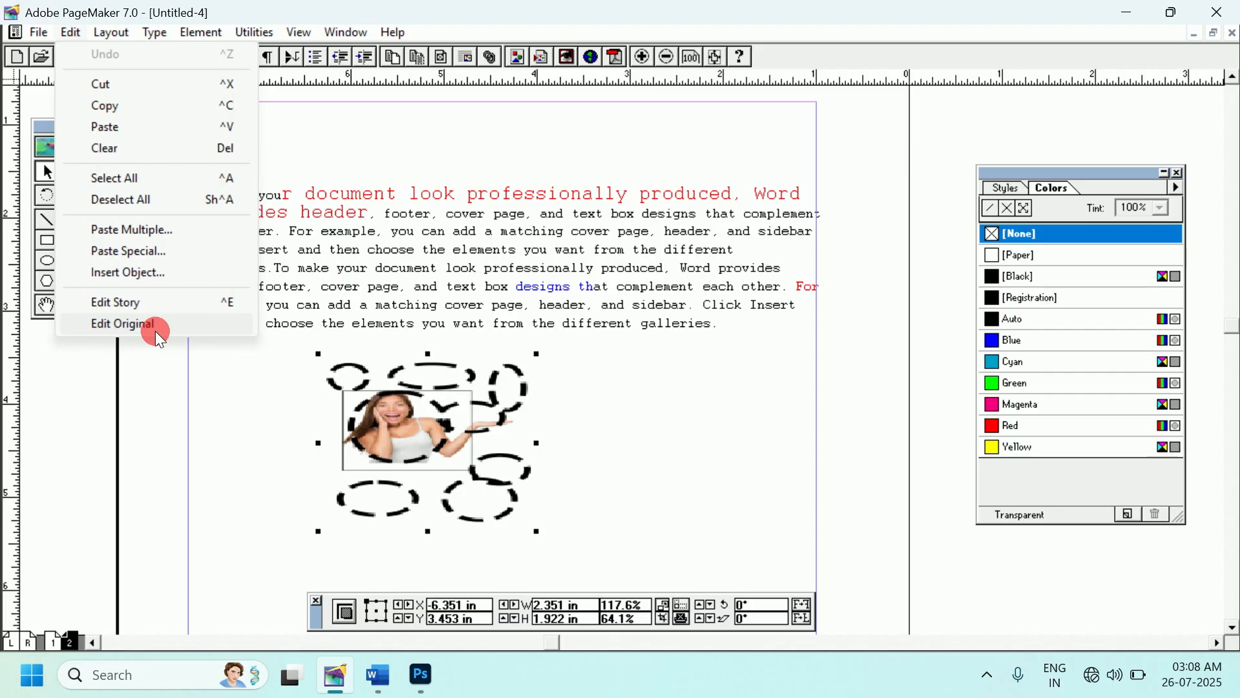
click(284, 369)
right_click(349, 388)
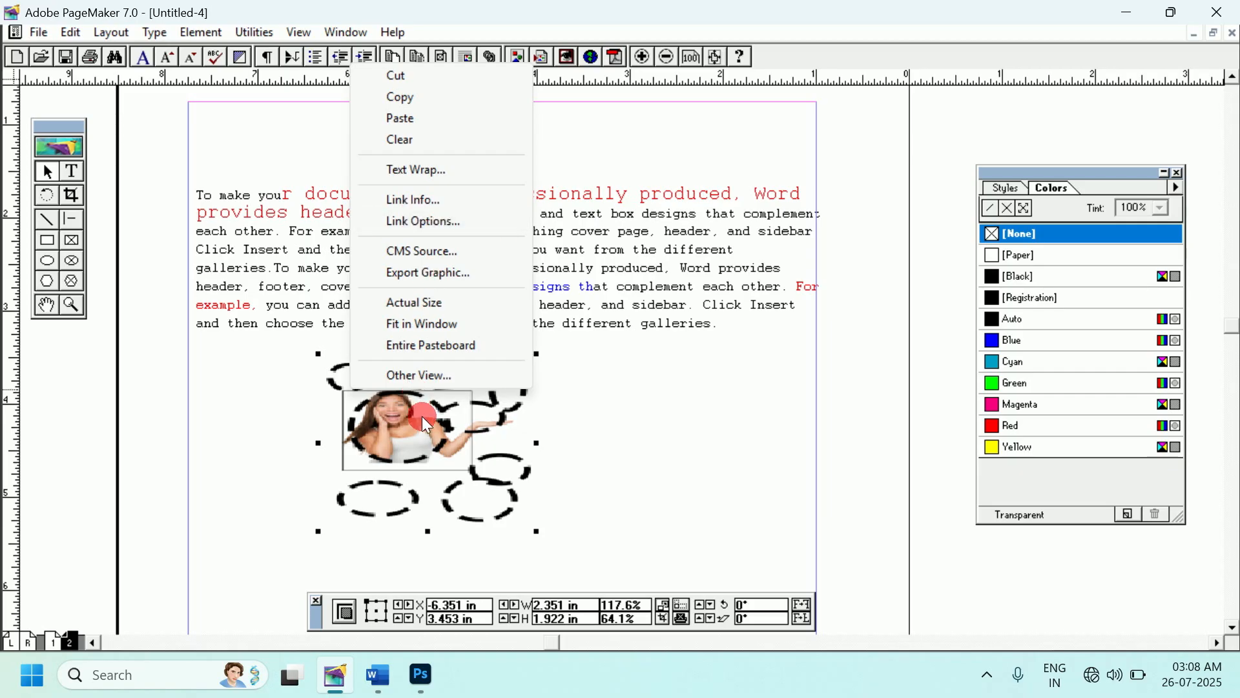
click(304, 424)
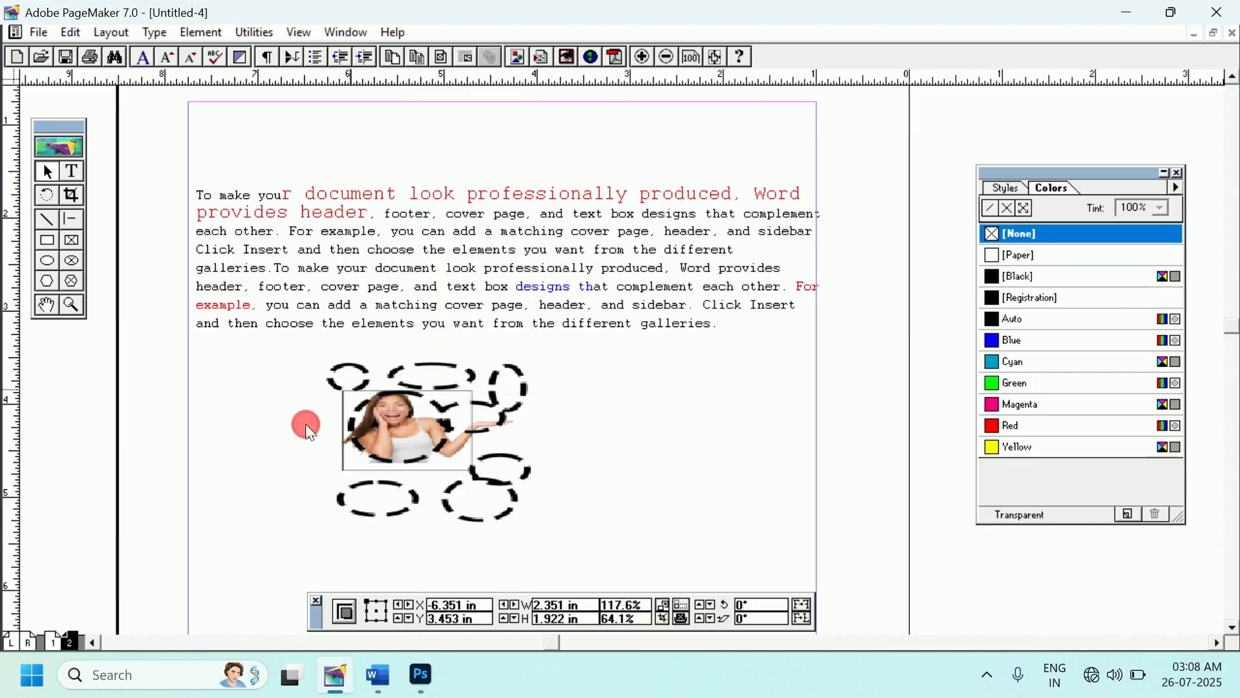
click(70, 32)
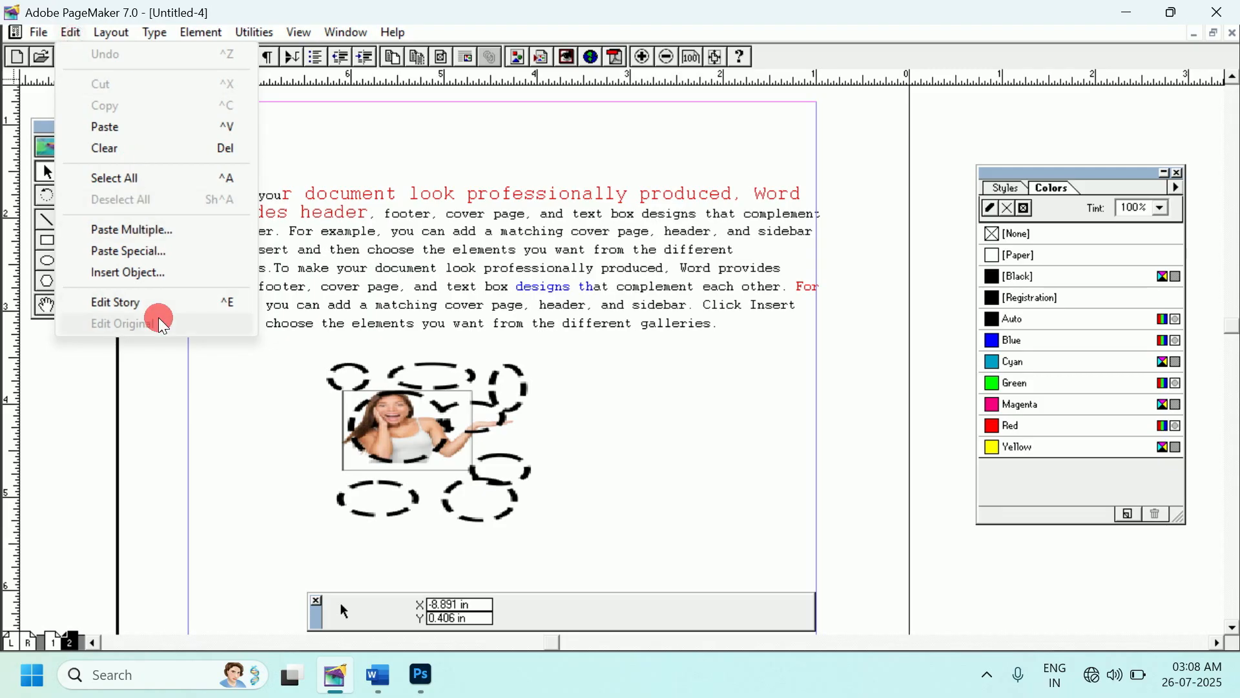
click(284, 414)
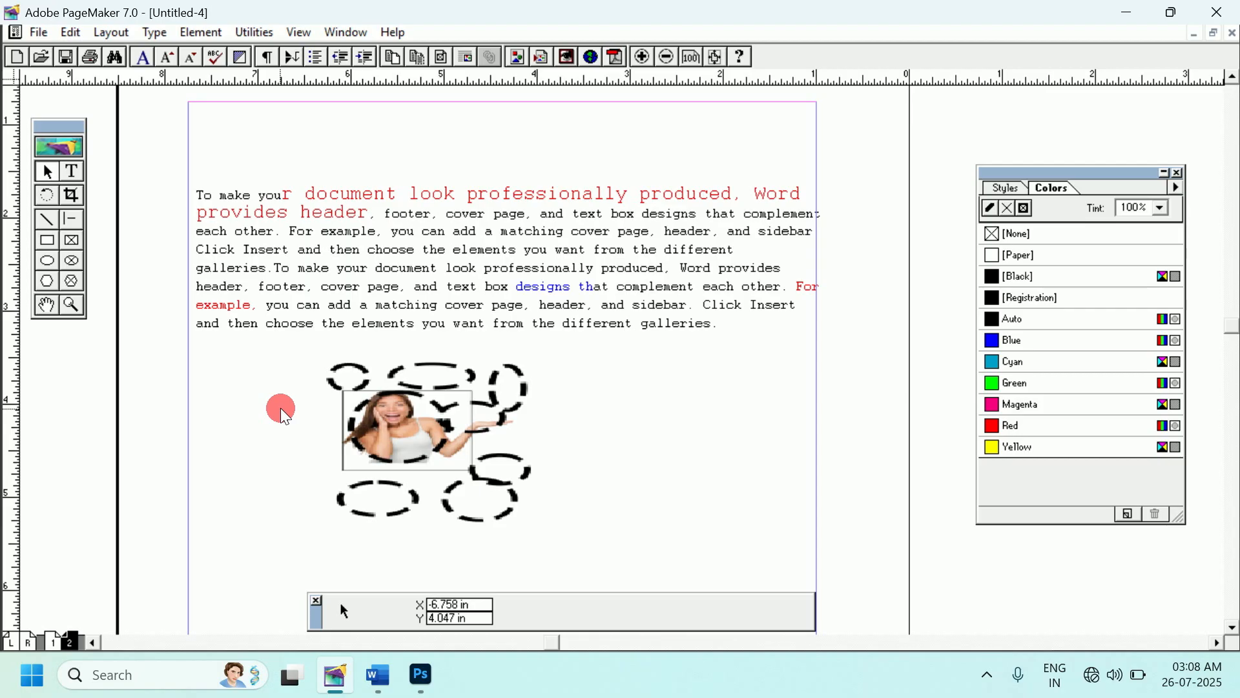